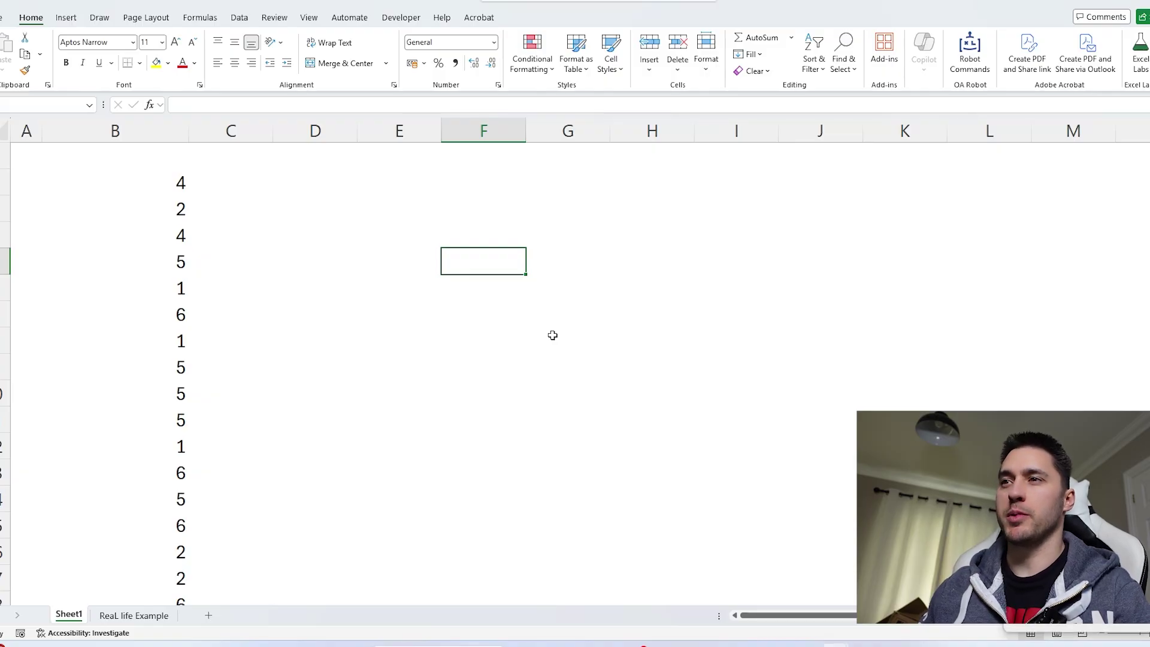
click(416, 210)
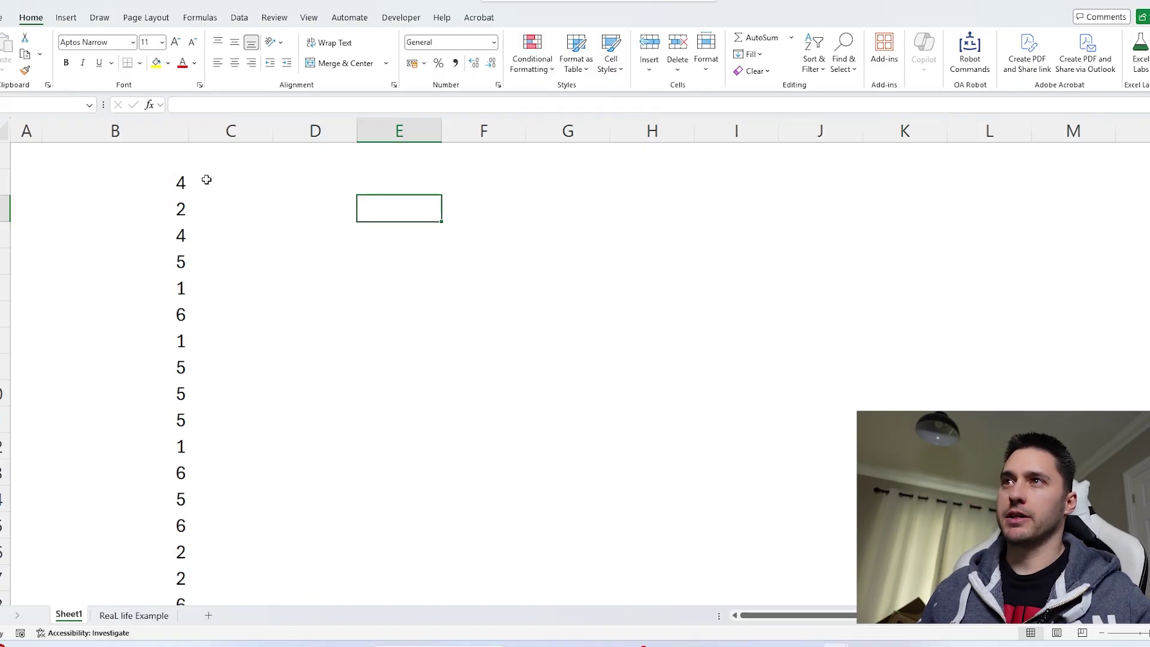
drag(172, 180, 244, 403)
drag(240, 258, 351, 290)
click(352, 290)
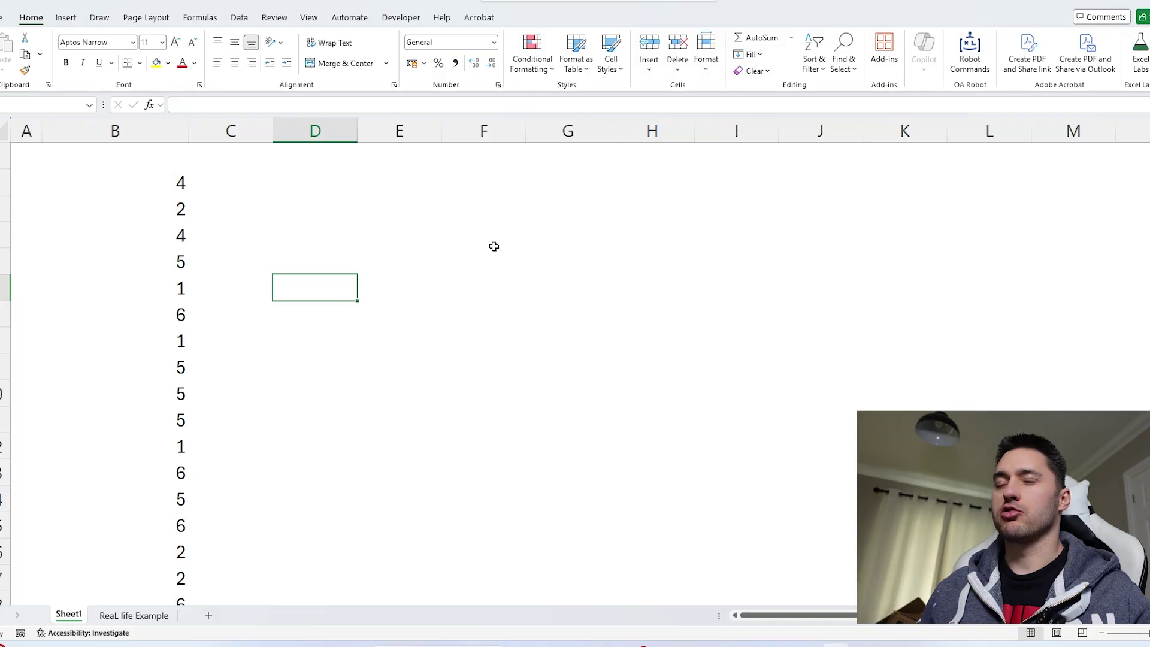
click(203, 159)
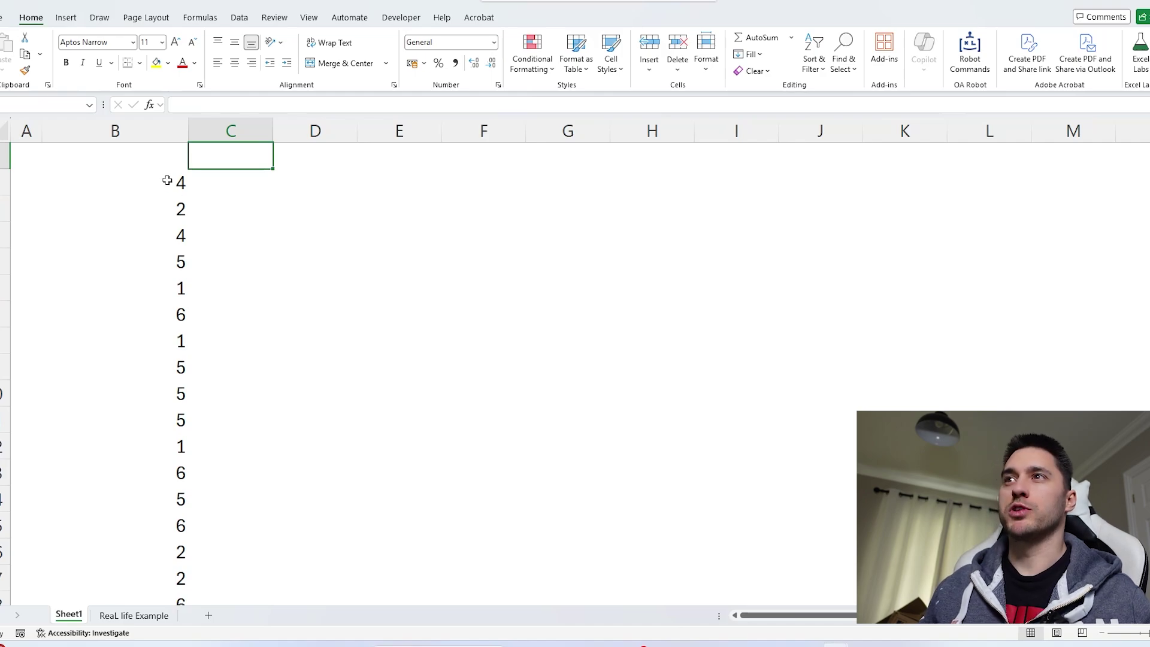
- Look through the list of numbers in column B from its first row to its last
drag(167, 183, 146, 483)
scroll(187, 420, down, 8)
scroll(186, 421, down, 4)
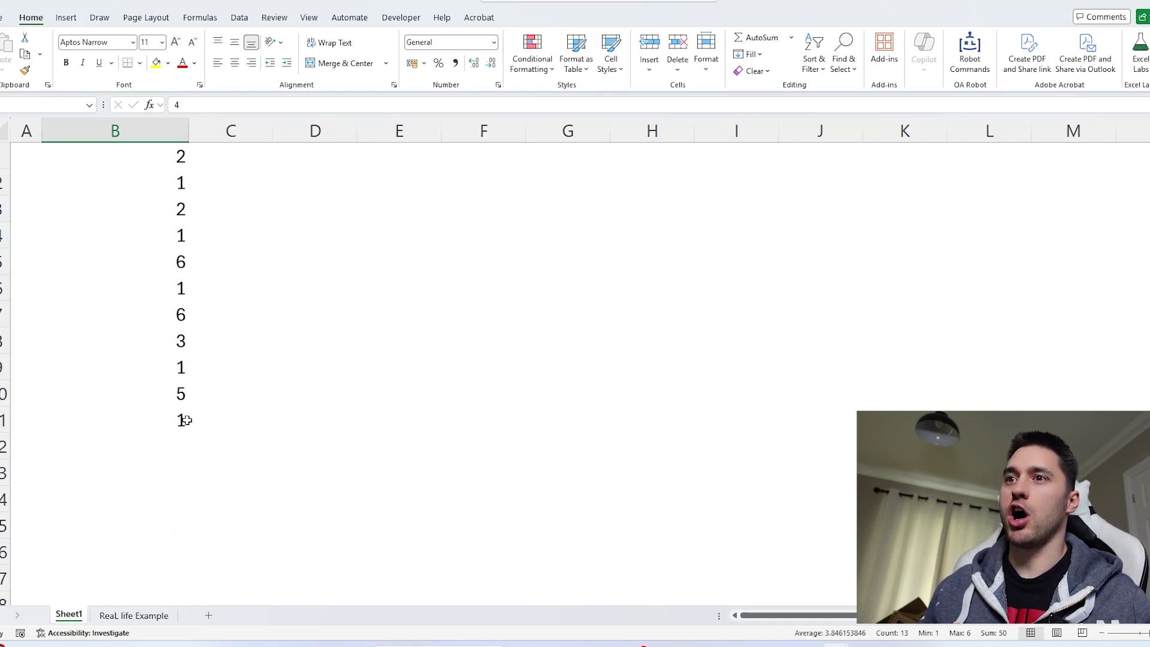
scroll(186, 420, up, 12)
key(Right)
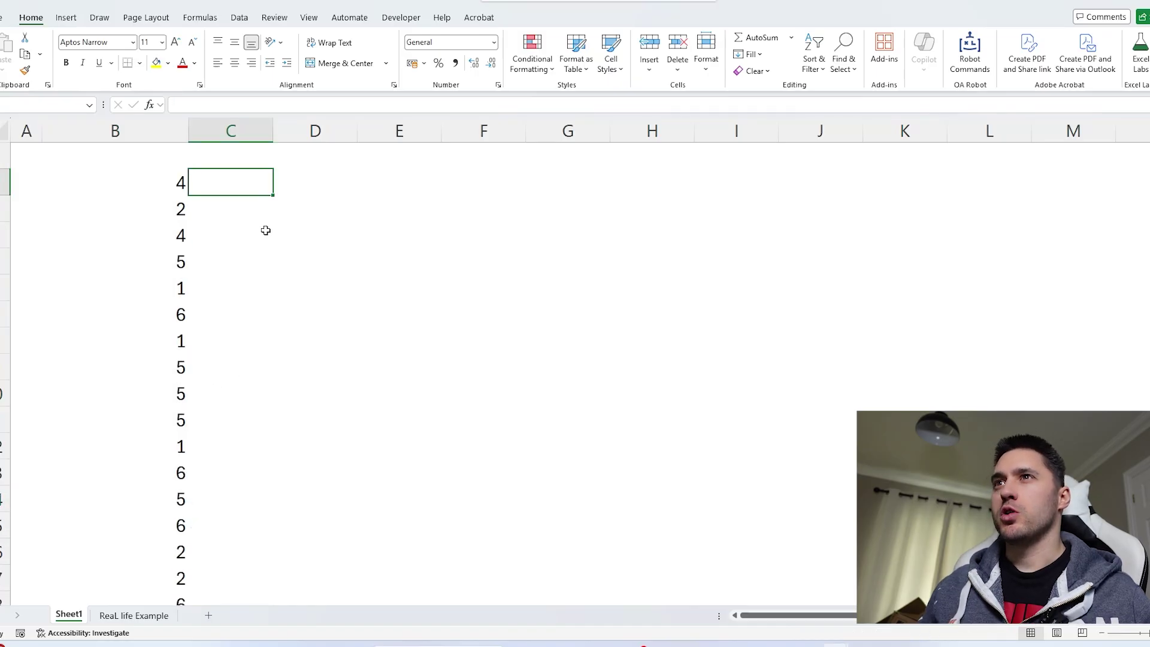
drag(158, 187, 148, 395)
drag(146, 183, 136, 411)
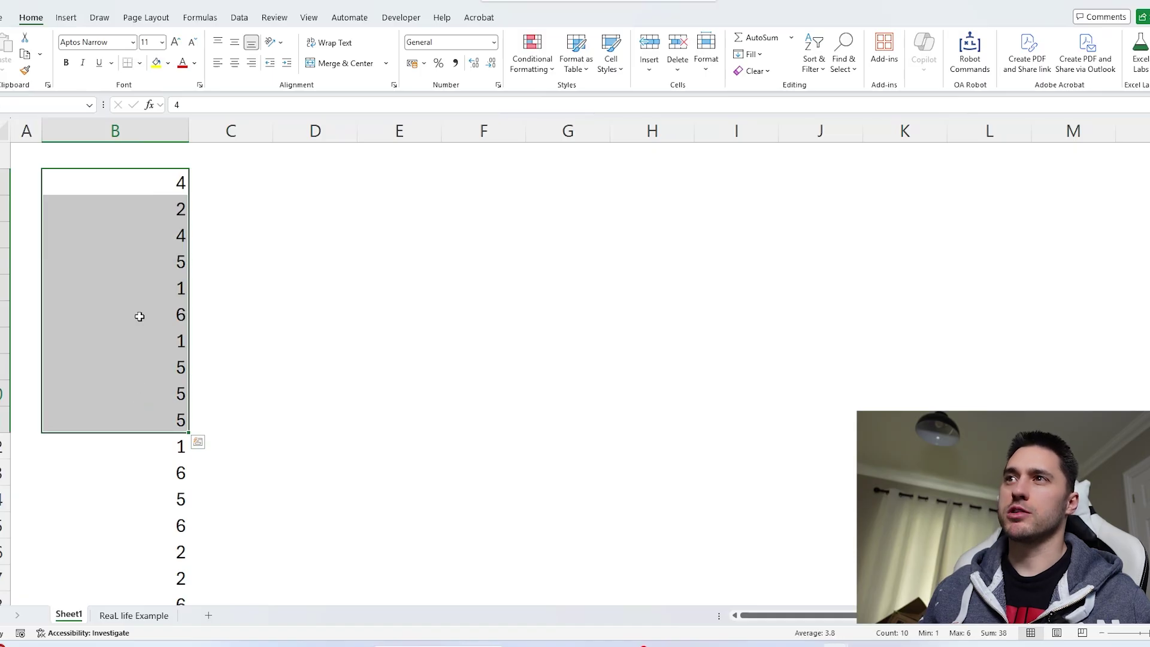
drag(146, 183, 134, 448)
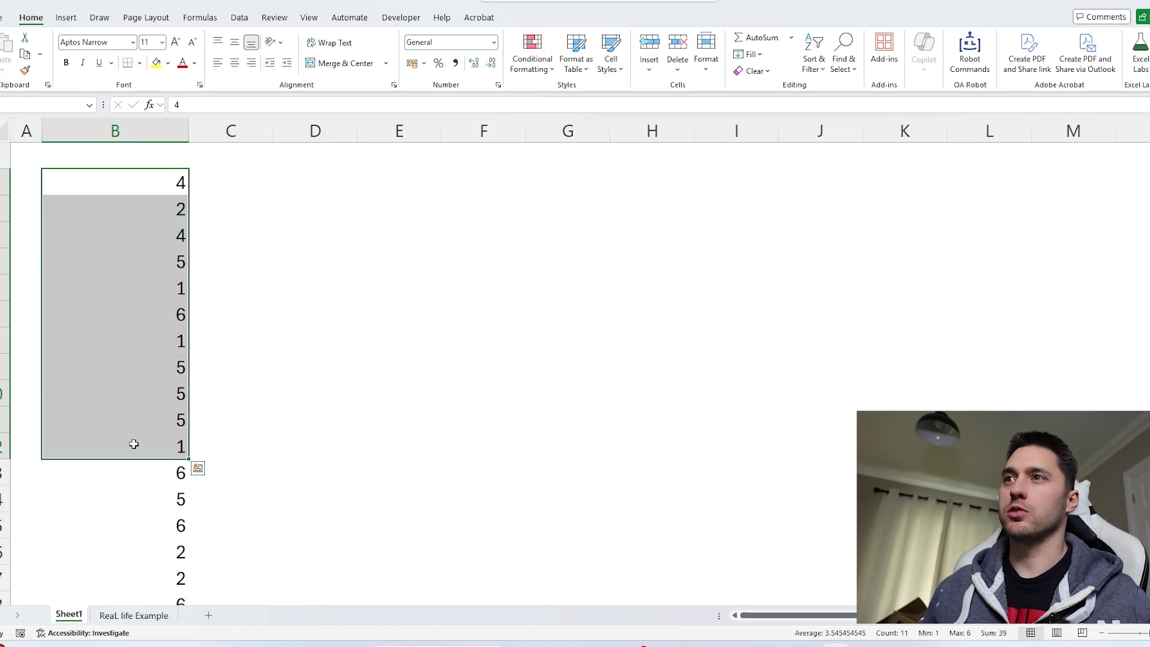
- Enter the starting value 0 in C1 and the running total formula =C1+B2 in C2
click(228, 158)
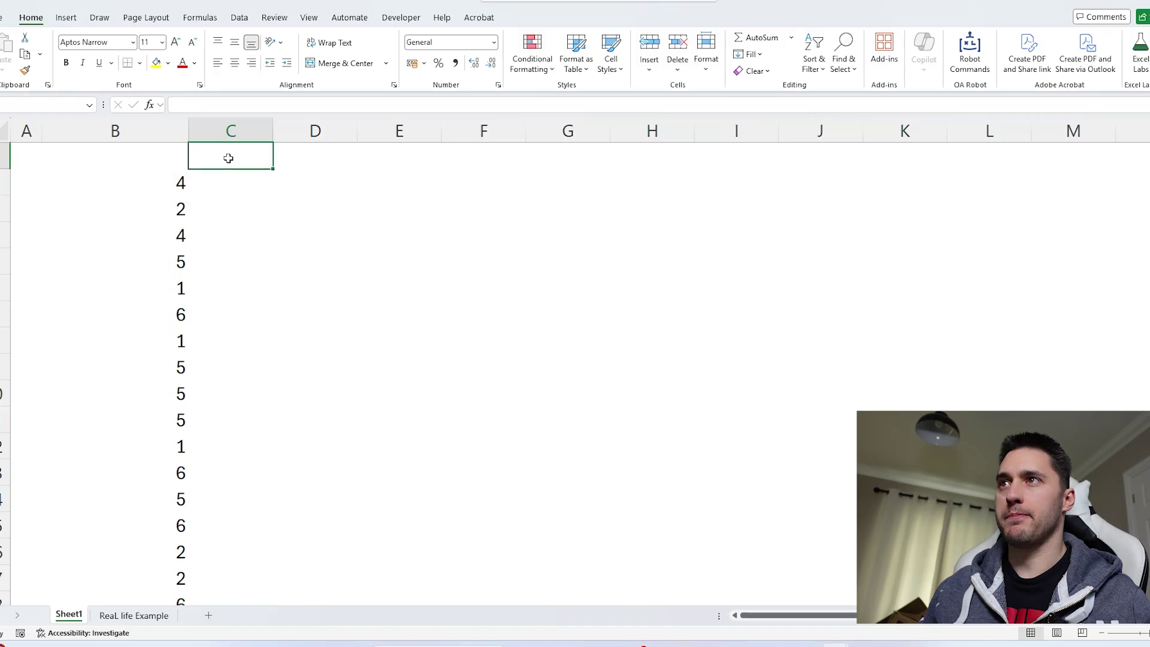
text(0)
key(Return)
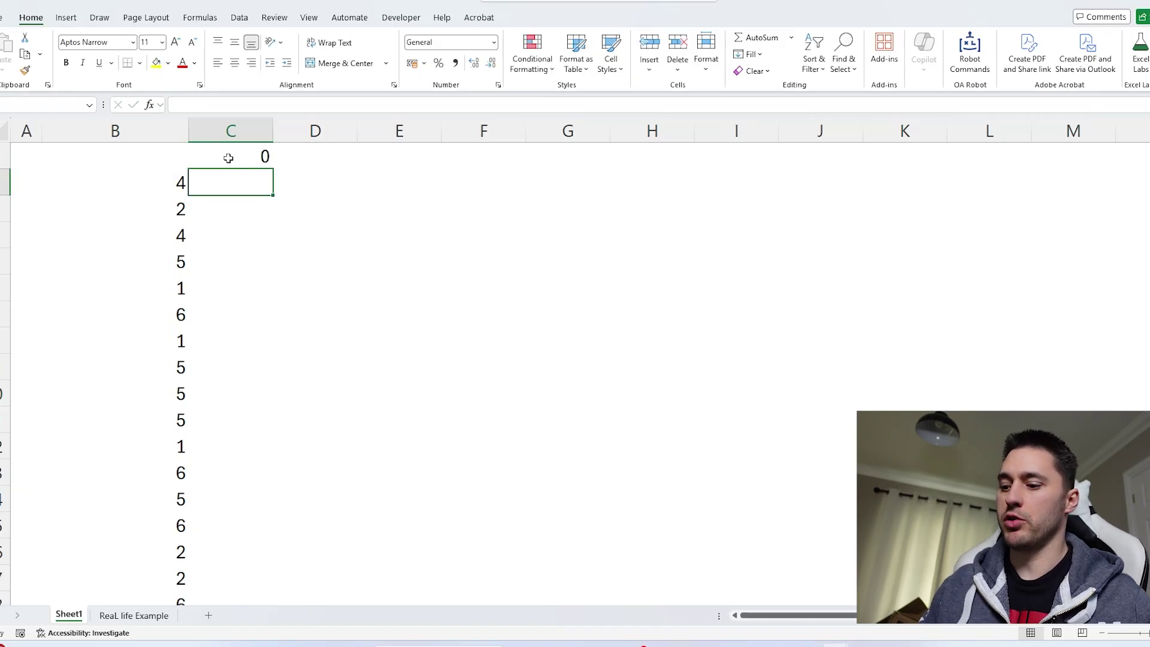
text(=)
click(228, 158)
text(+)
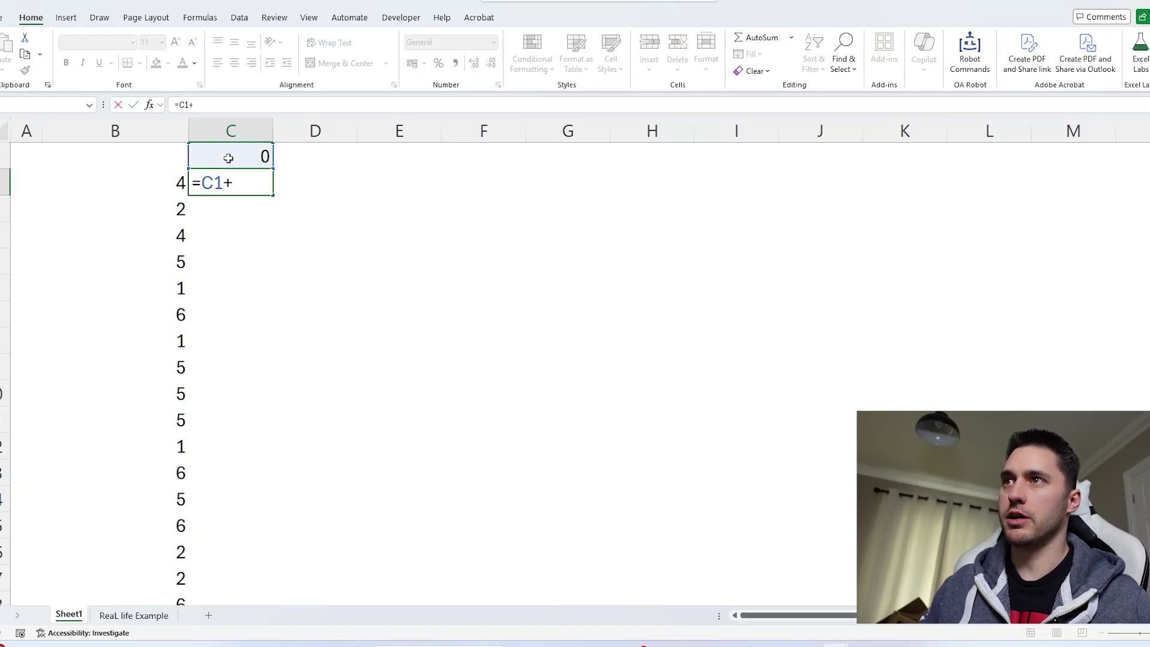
key(Left)
key(Return)
- Fill the running total formula from C2 down alongside all the numbers and check the copied formula in C4
click(242, 179)
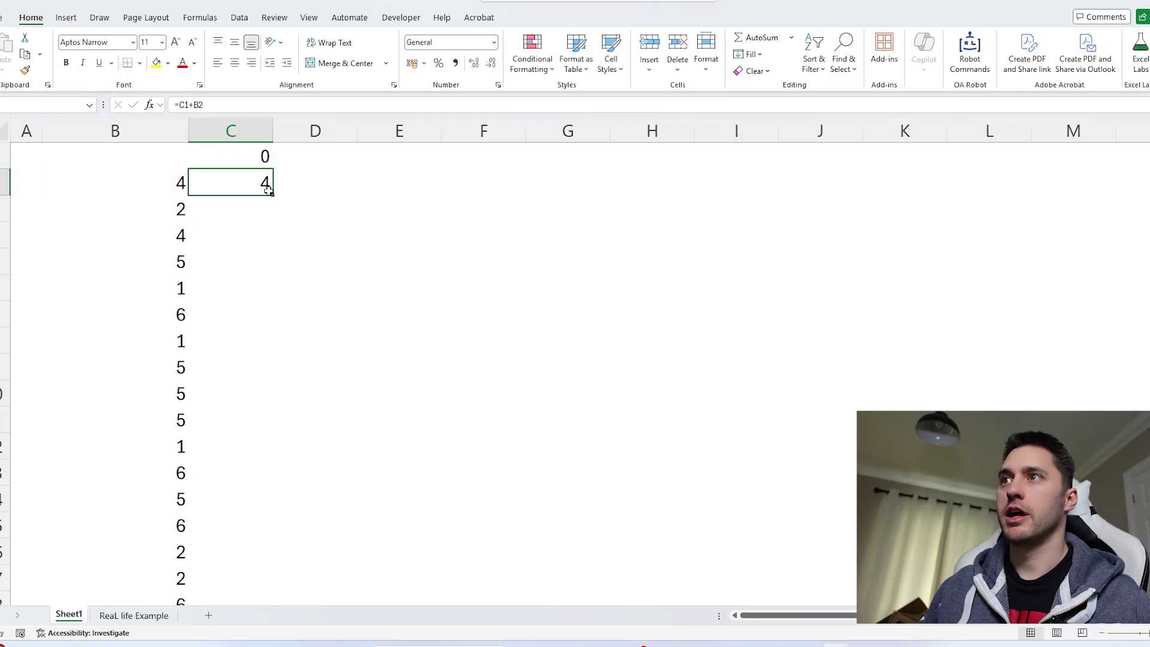
double_click(273, 196)
double_click(271, 237)
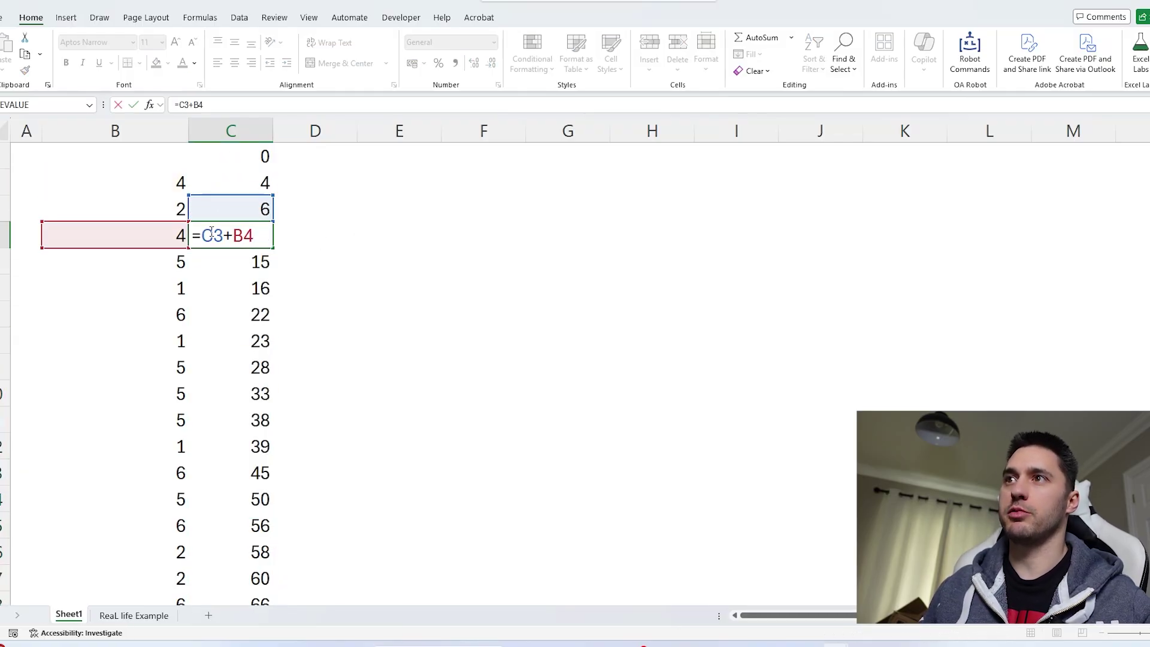
key(Escape)
scroll(269, 317, down, 20)
scroll(240, 327, up, 20)
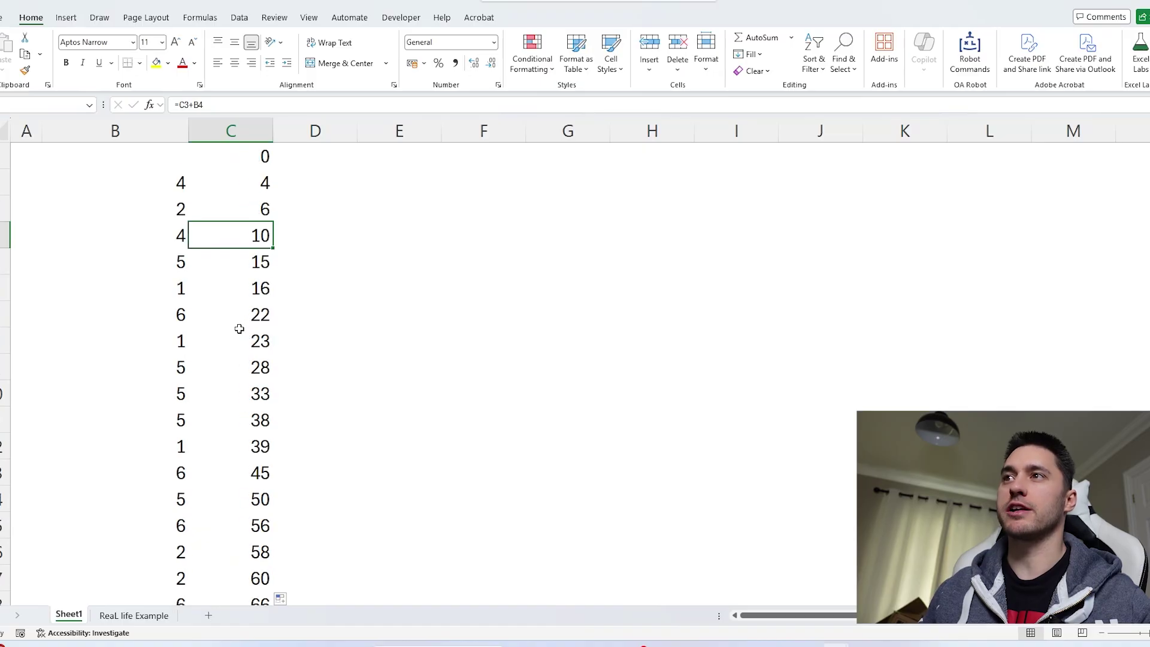
- Begin a SCAN formula in E2 with the initial value 0 and B2:B101 as the array
click(399, 183)
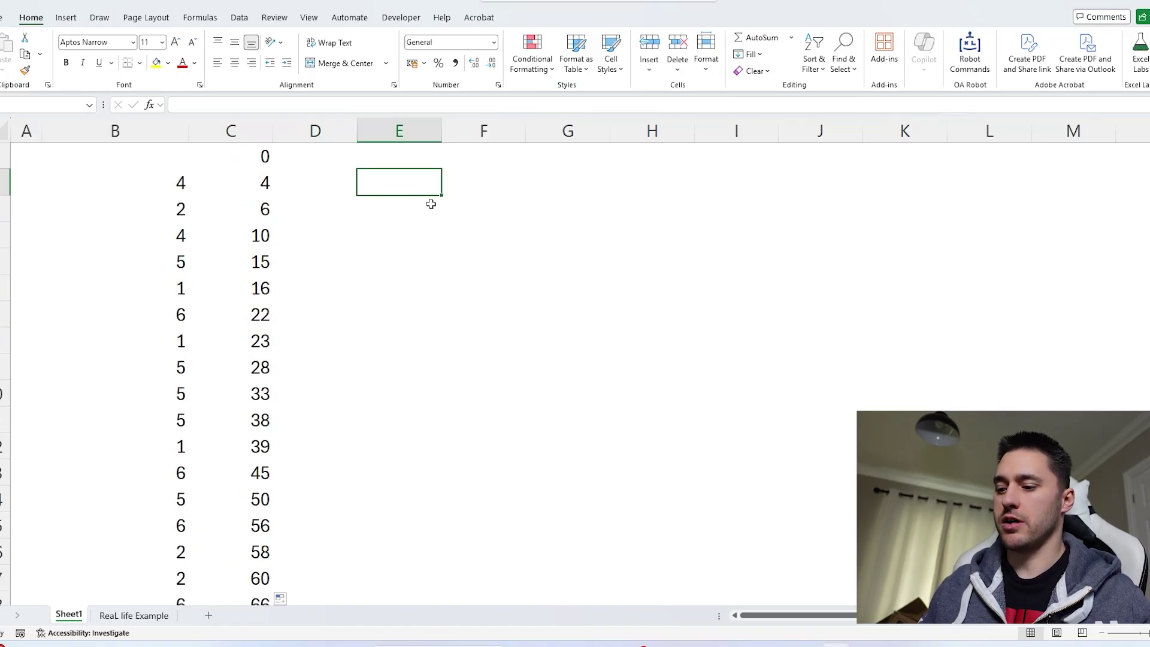
text(=s)
key(Escape)
text(=scan)
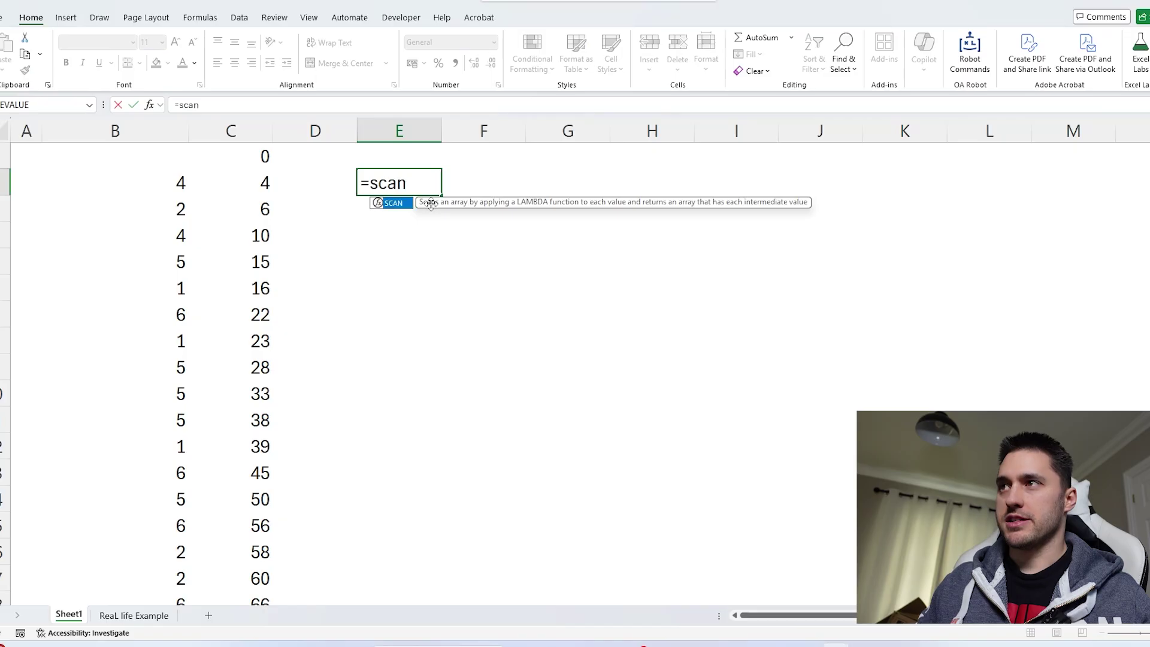
key(Tab)
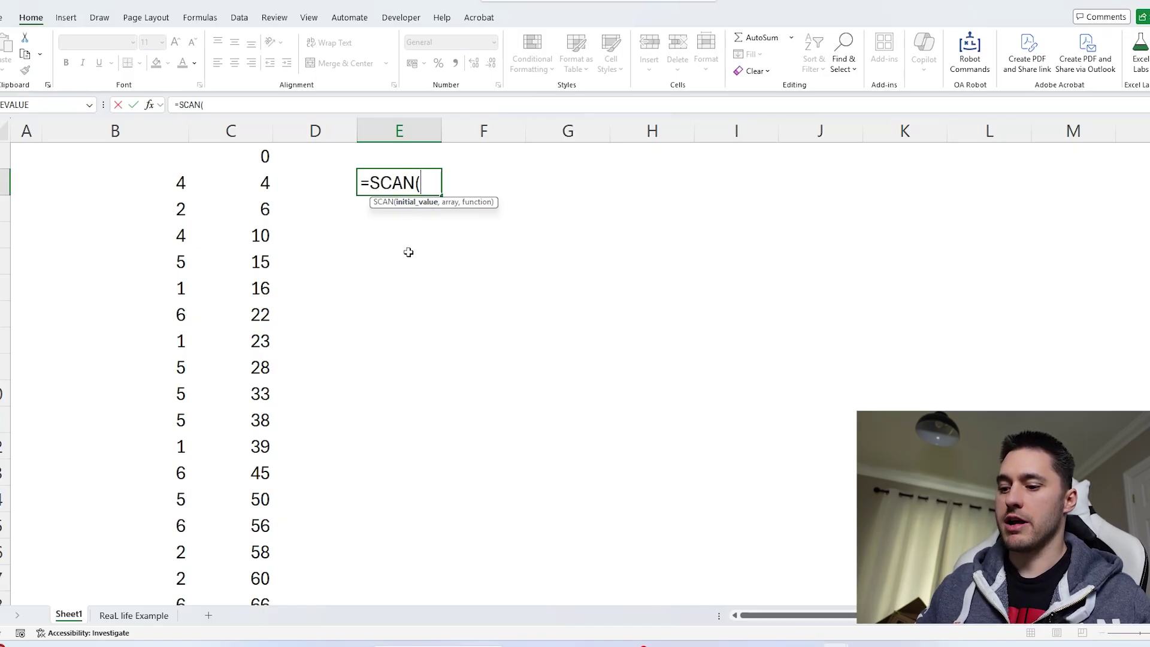
text(0,)
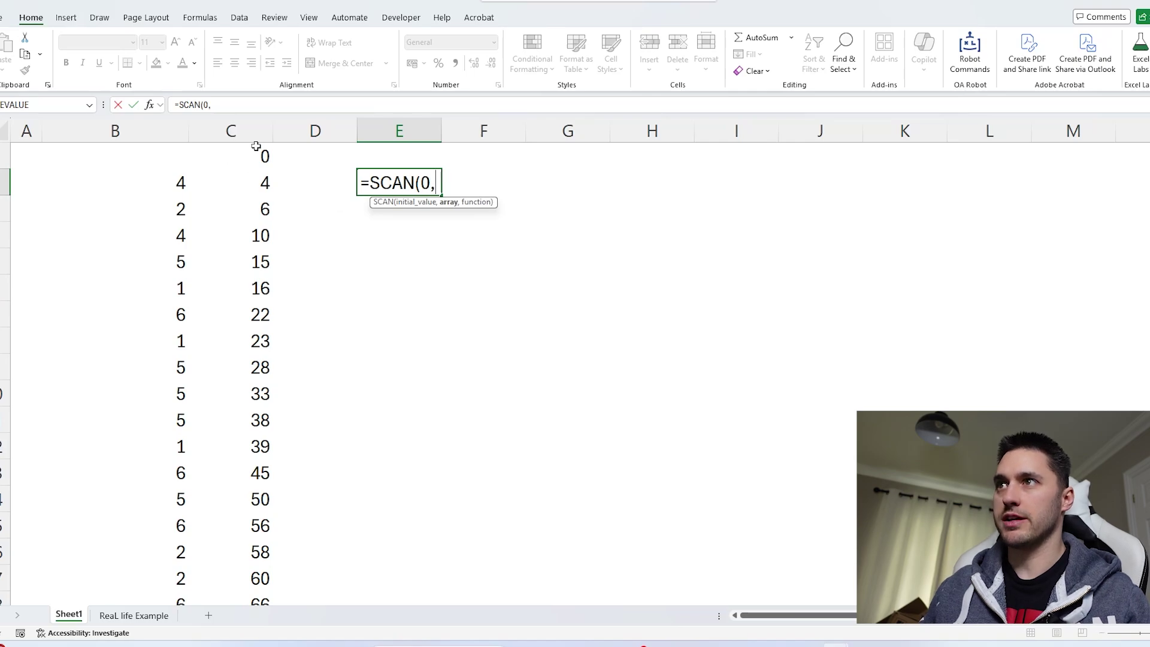
click(179, 183)
key(ctrl+shift+Down)
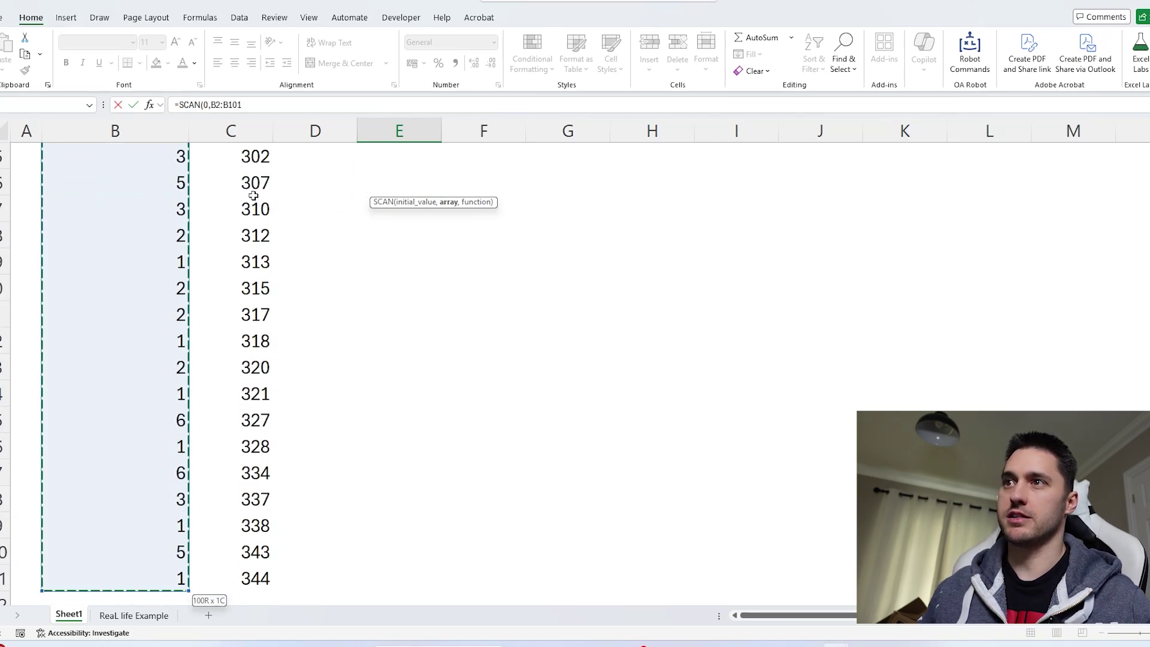
scroll(167, 313, up, 20)
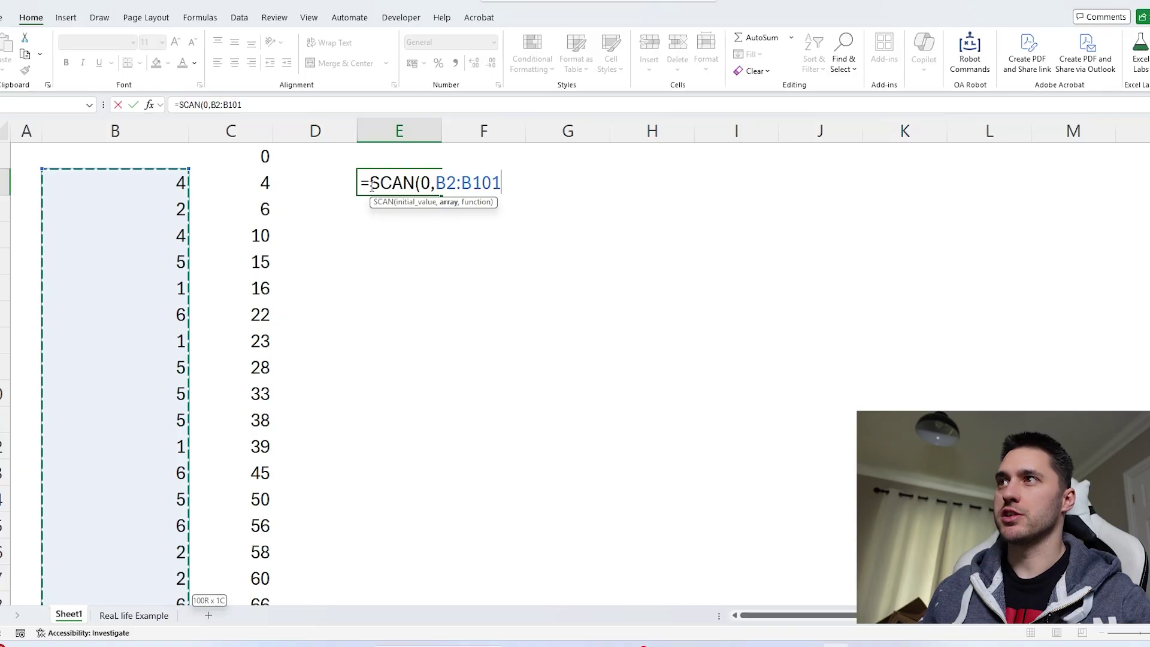
- Review the array and initial value arguments of the SCAN formula in E2
drag(371, 186, 509, 181)
click(427, 183)
click(502, 182)
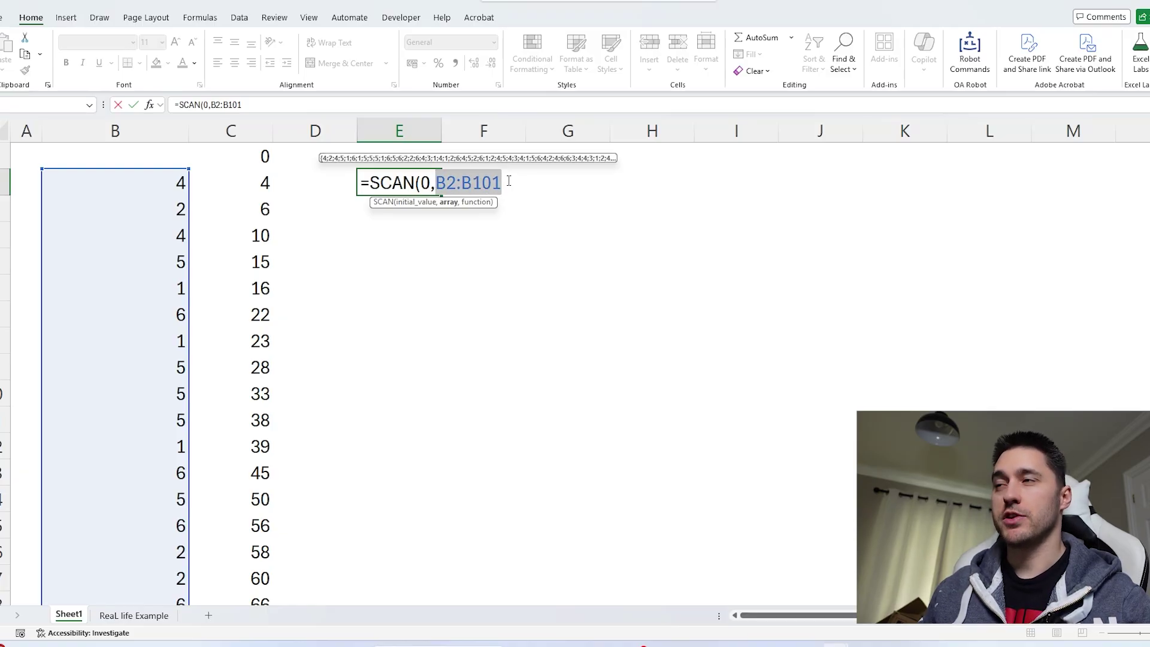
click(500, 181)
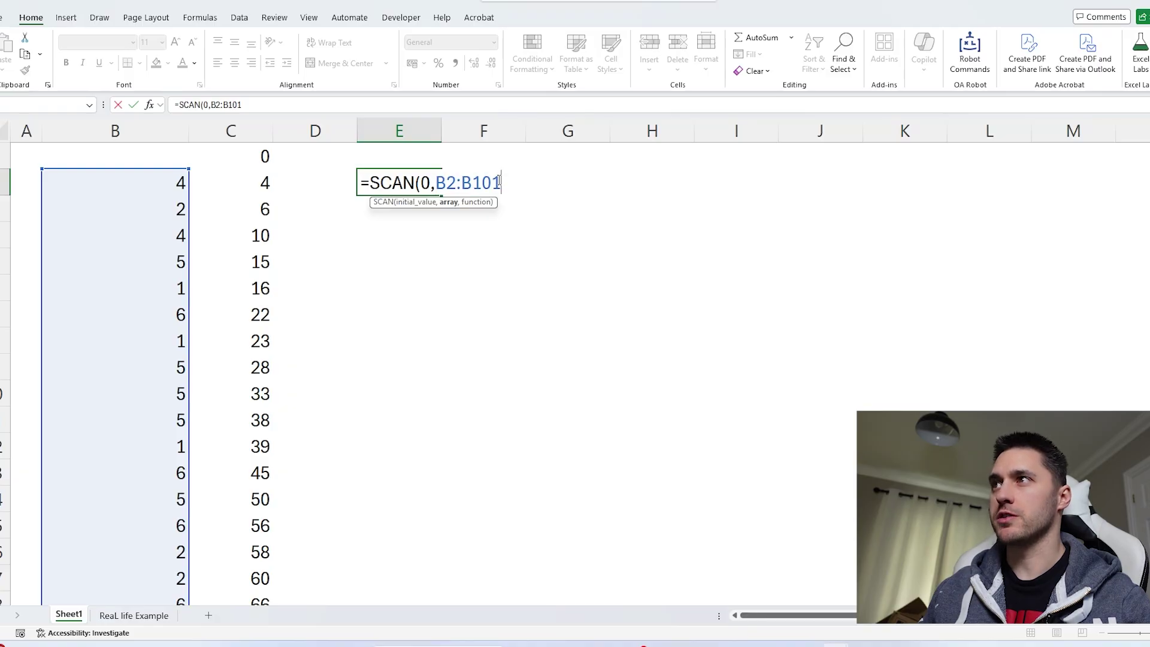
drag(429, 182, 421, 183)
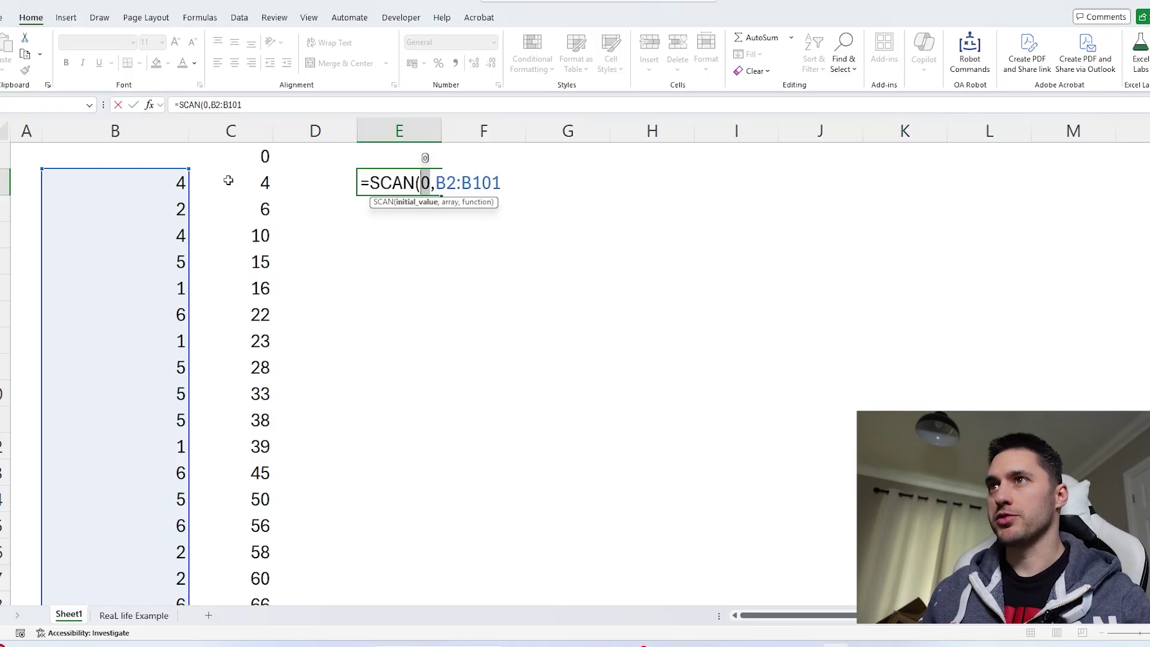
- Complete the SCAN formula in E2 with SUM as its function and compare the results with the running total in column C
click(403, 102)
text(,)
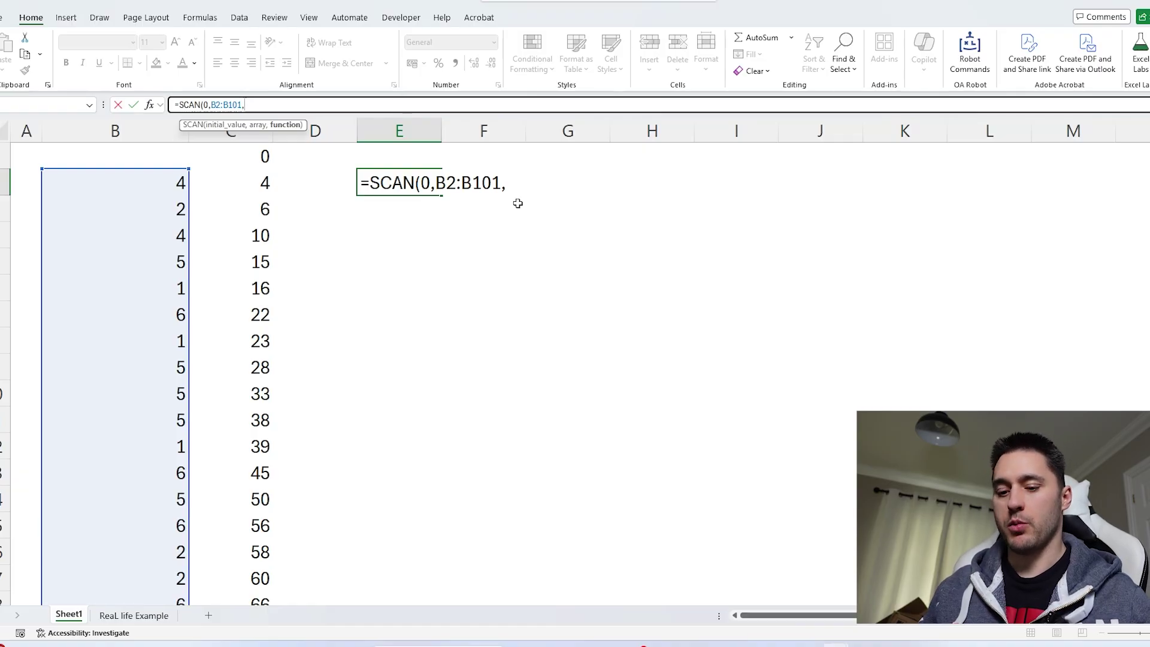
text(sum))
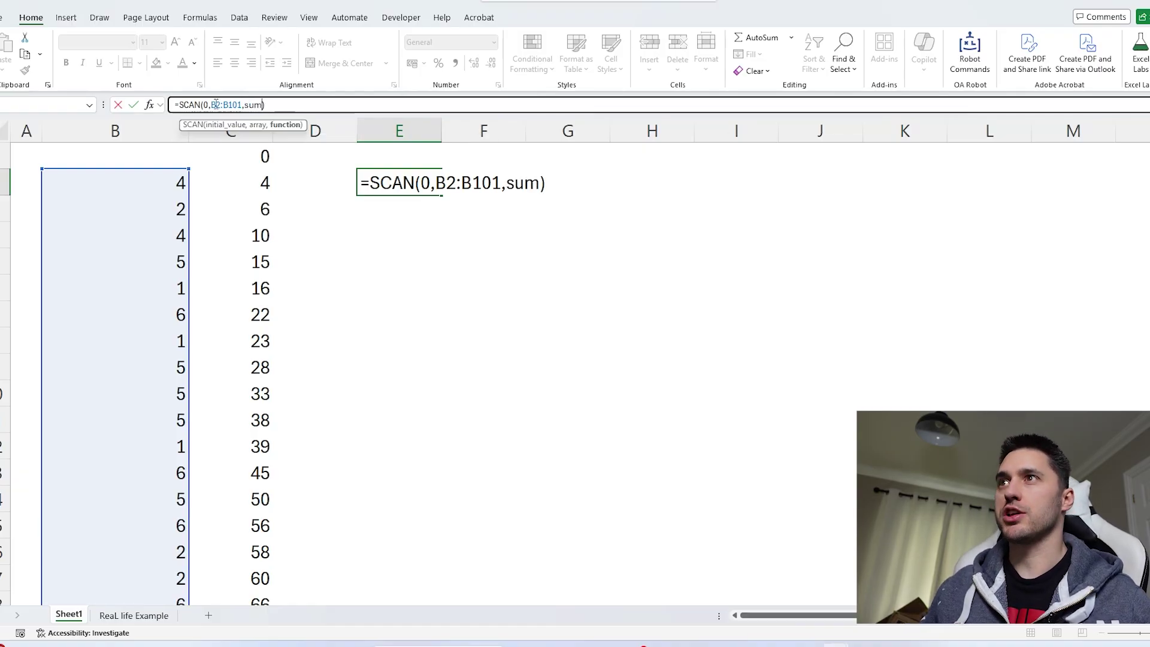
key(Return)
click(267, 181)
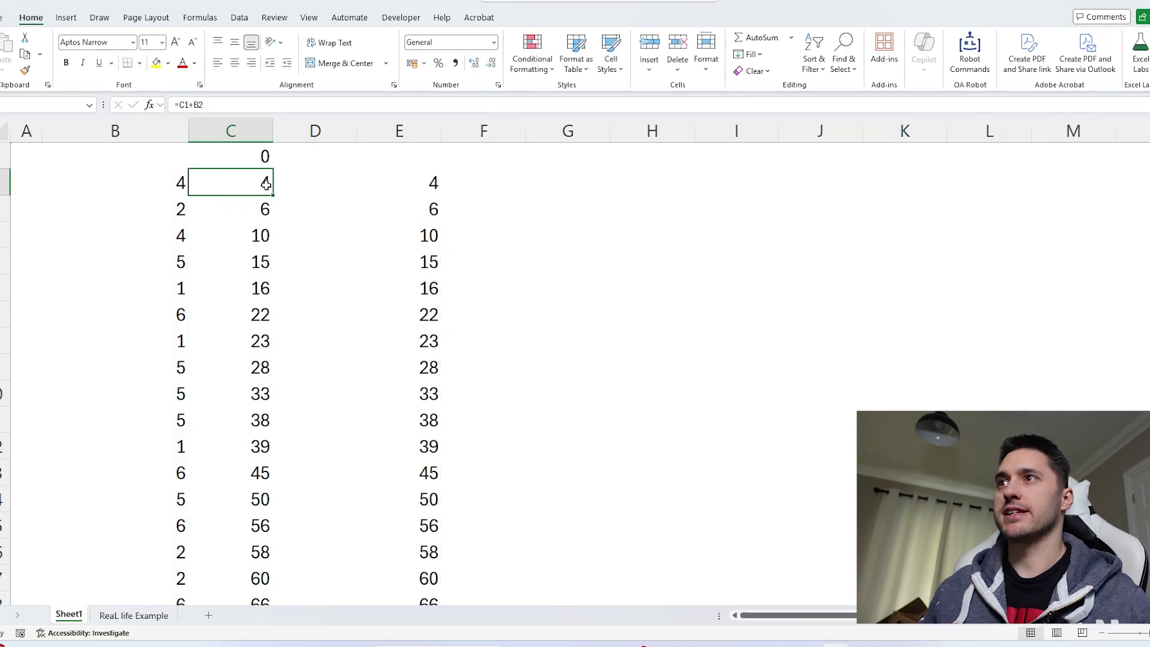
drag(255, 210, 257, 341)
- Replace SUM in the E2 SCAN formula with a LAMBDA function that has the parameters a and v
click(435, 180)
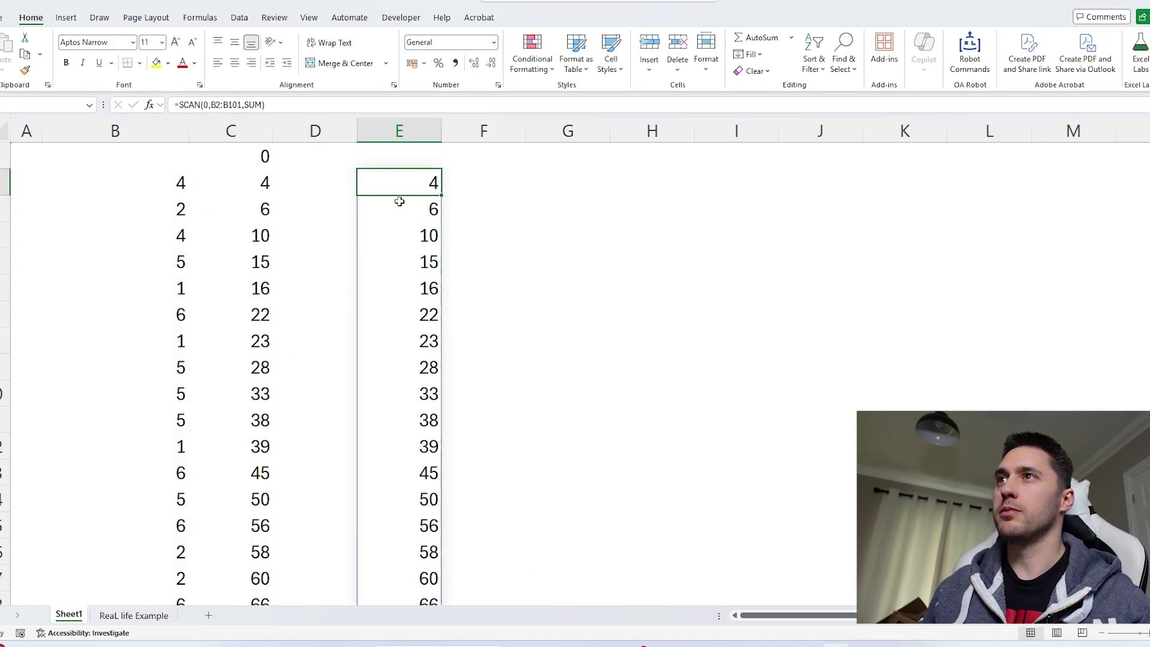
key(F2)
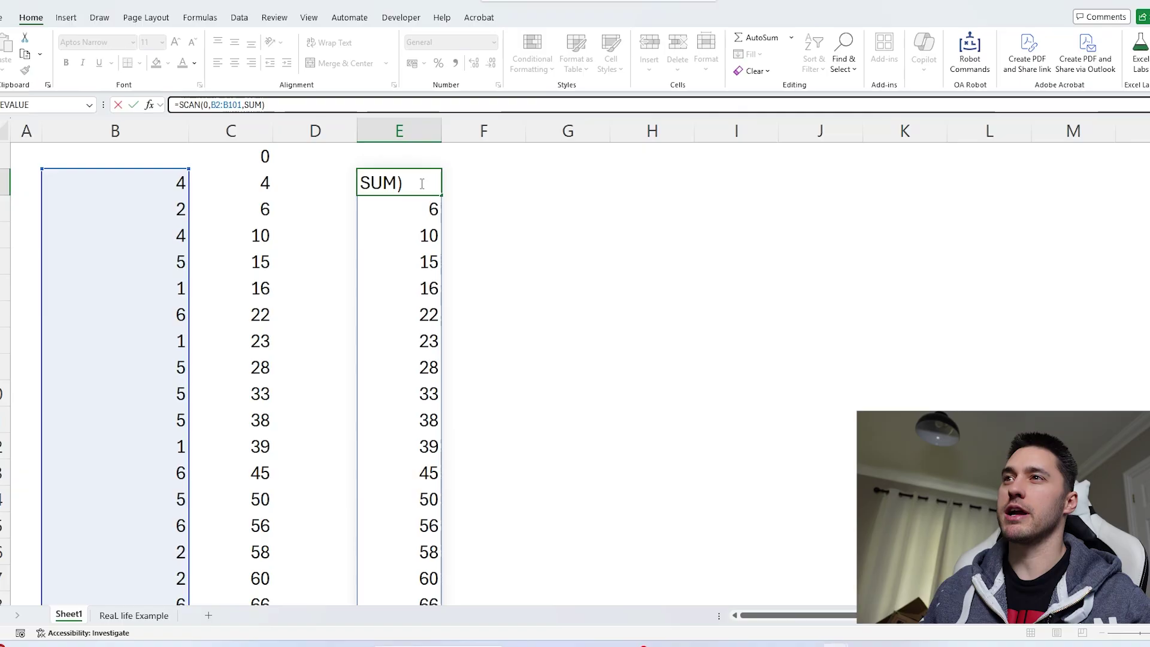
double_click(252, 105)
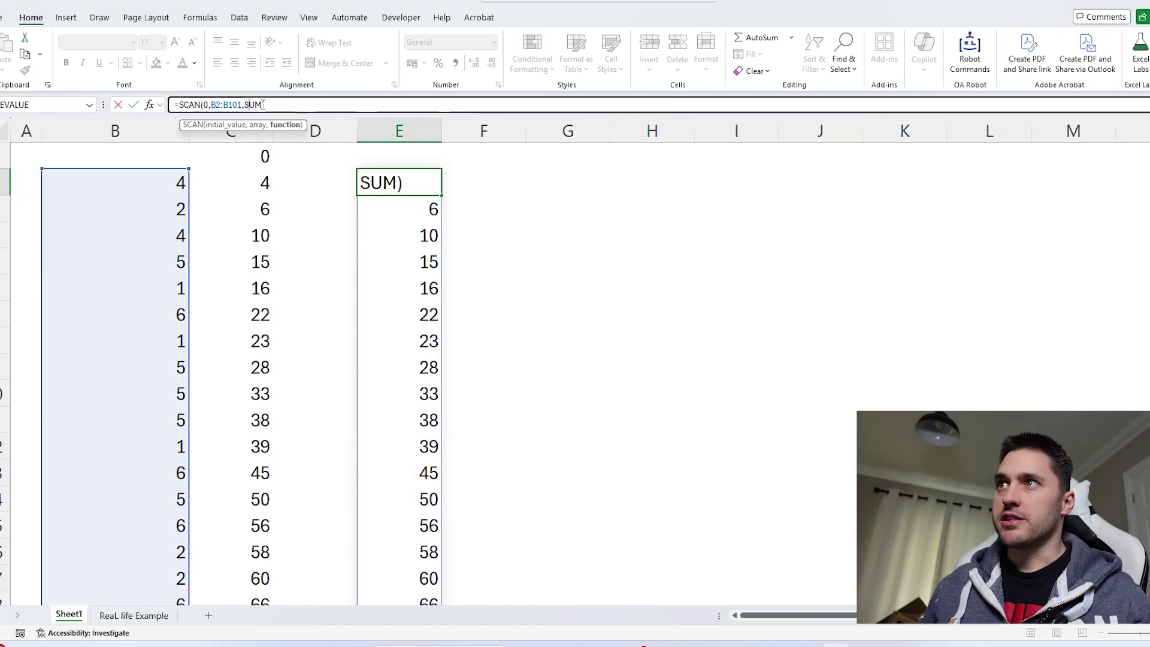
text(lam)
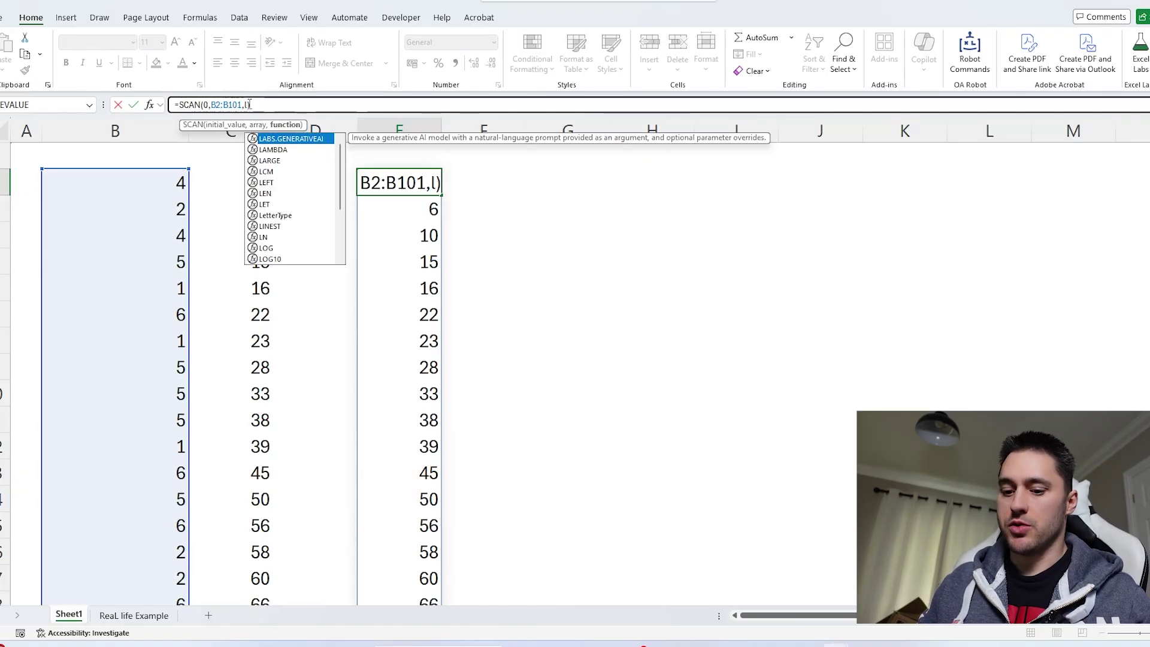
key(Tab)
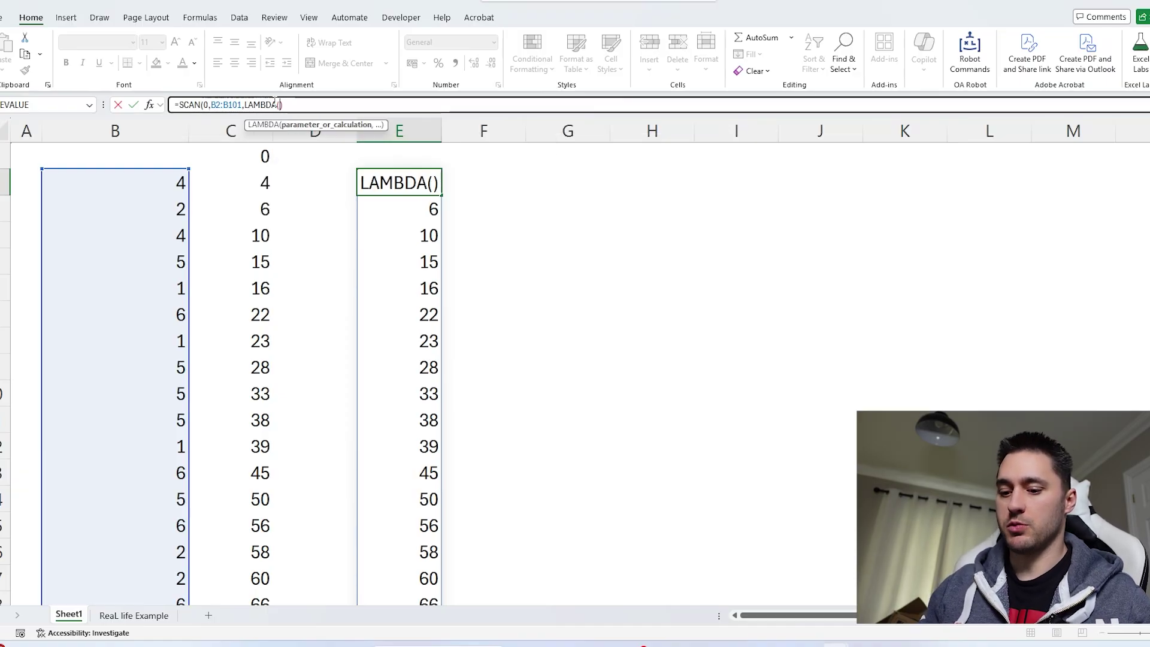
text(a,v,)
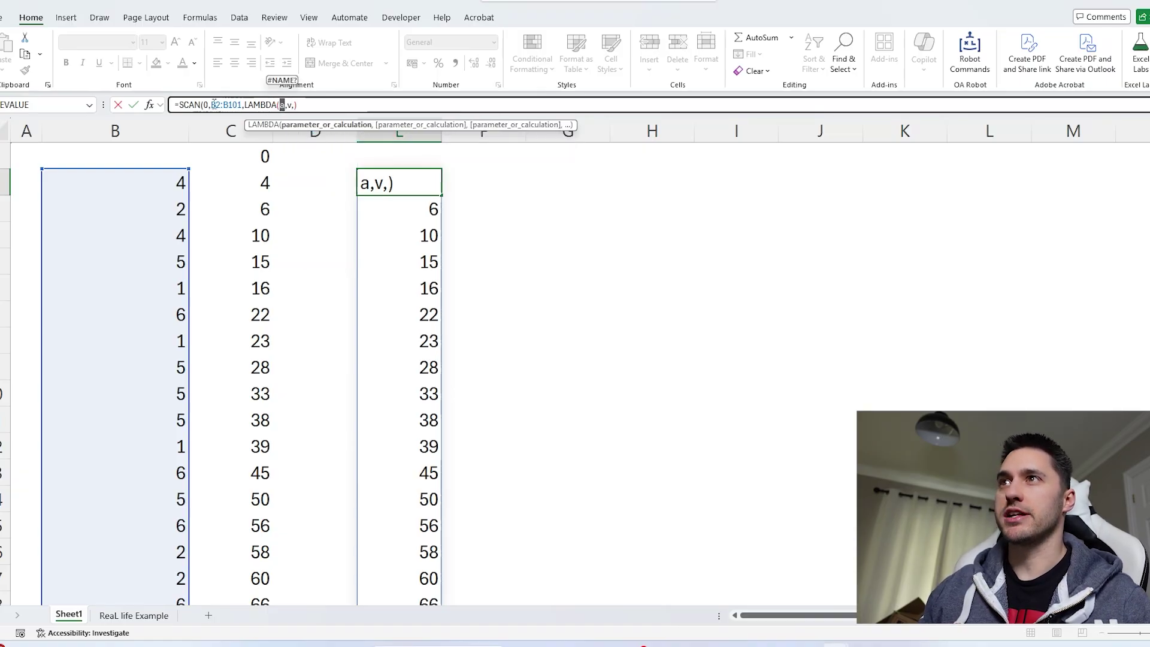
- Complete the LAMBDA in the E2 SCAN formula with the calculation a+v
click(206, 105)
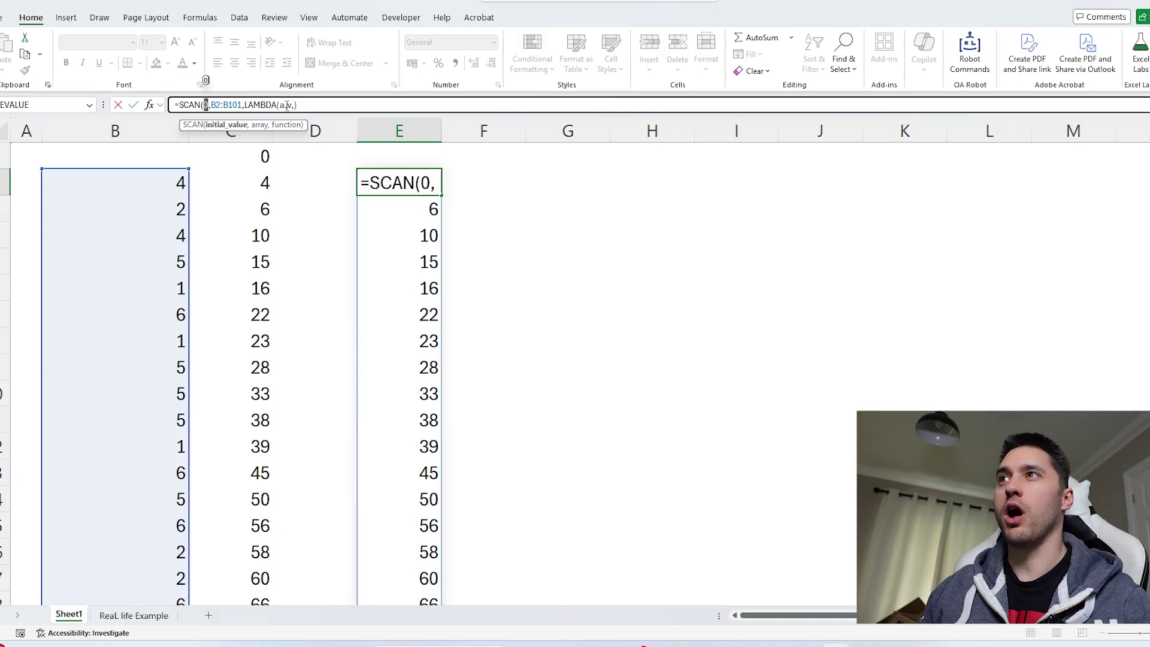
click(281, 105)
drag(281, 105, 286, 105)
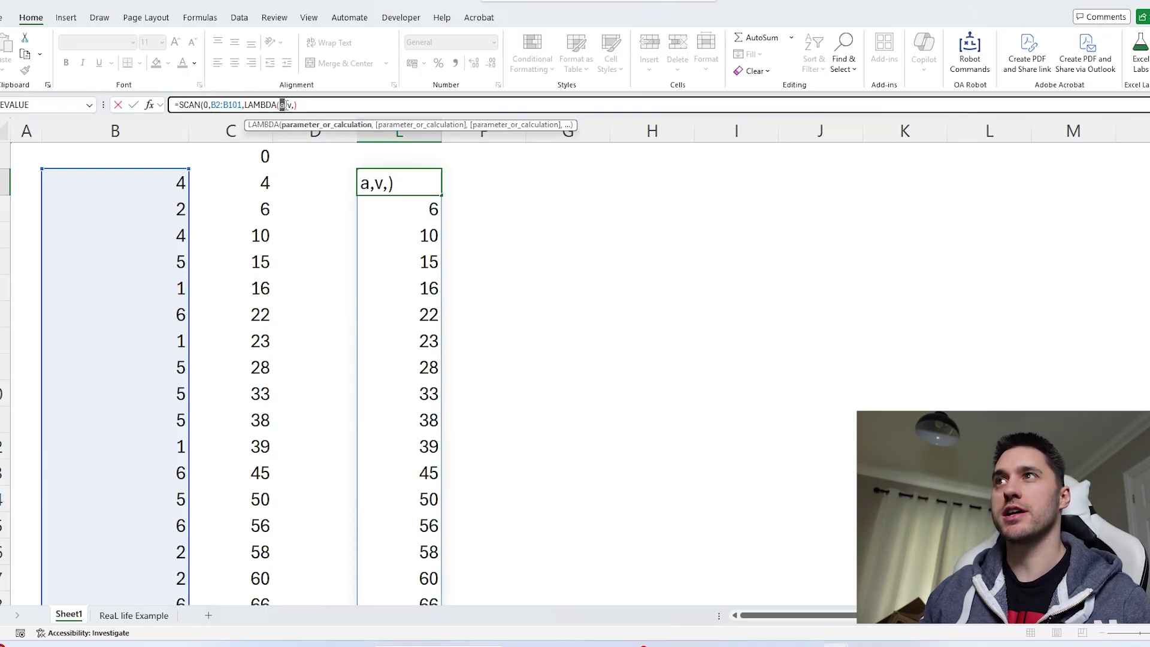
click(206, 105)
click(284, 105)
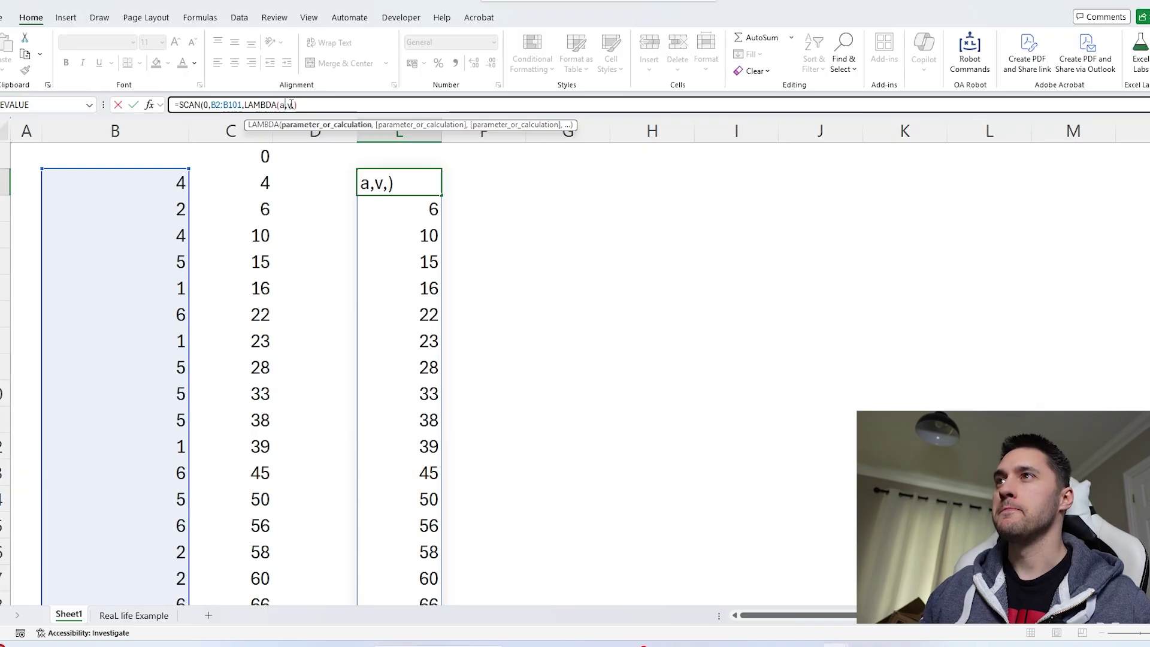
click(291, 104)
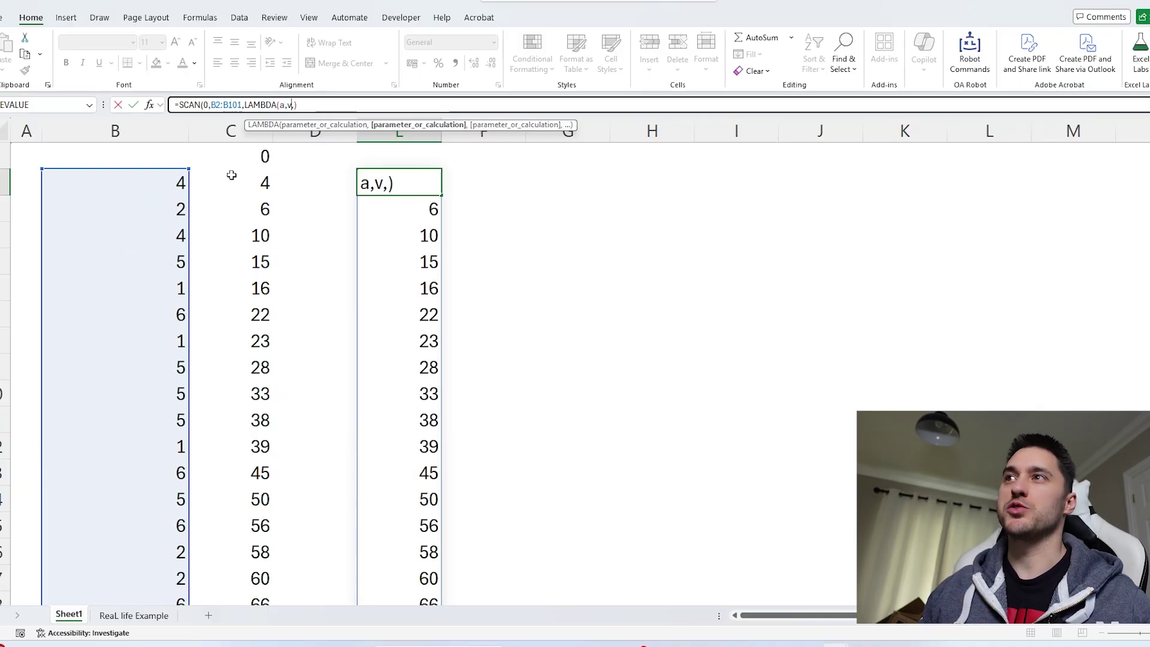
key(Right)
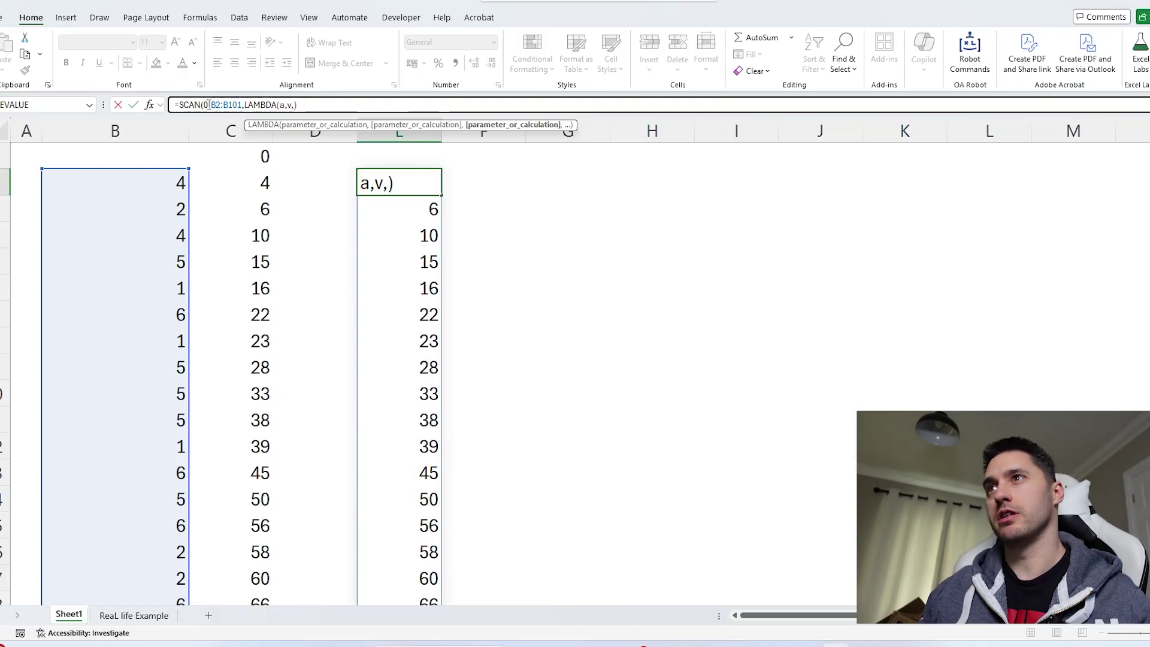
text(a+v))
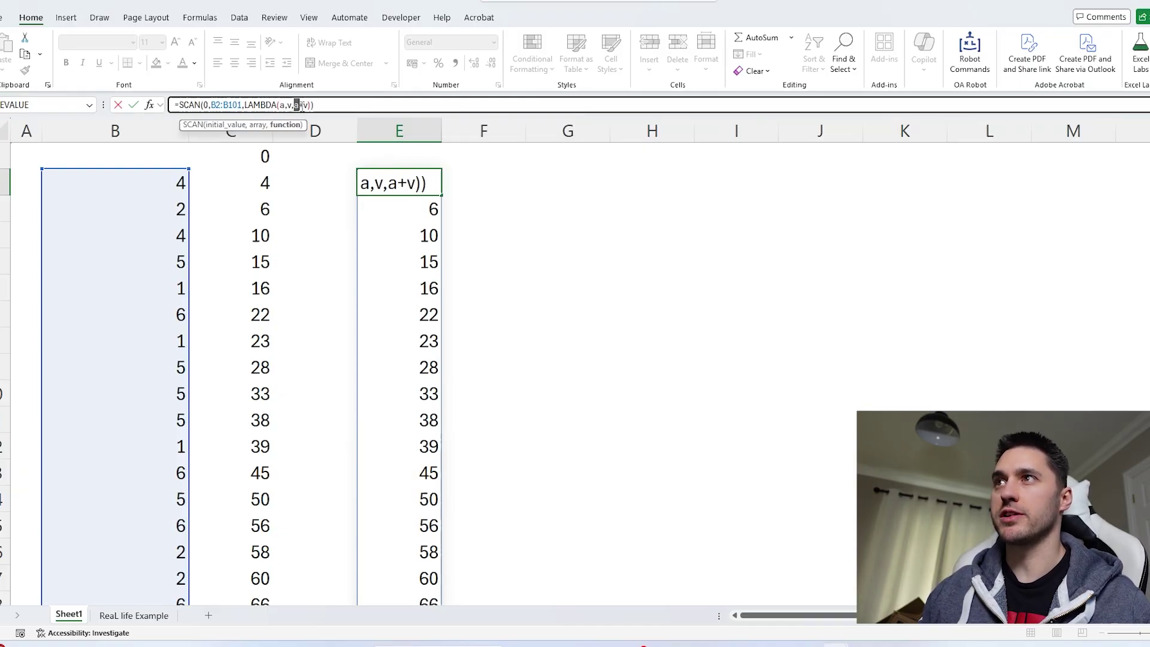
key(Return)
key(Up)
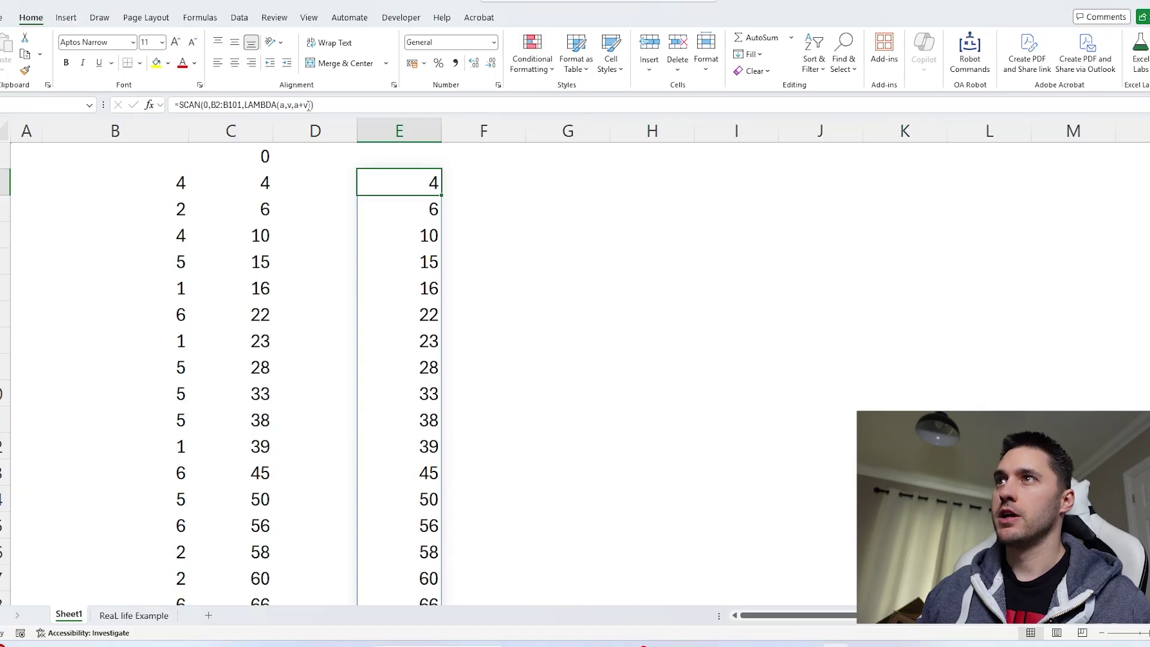
- Review the initial value, array and LAMBDA parameters of the SCAN formula in E2 without changing it
click(328, 105)
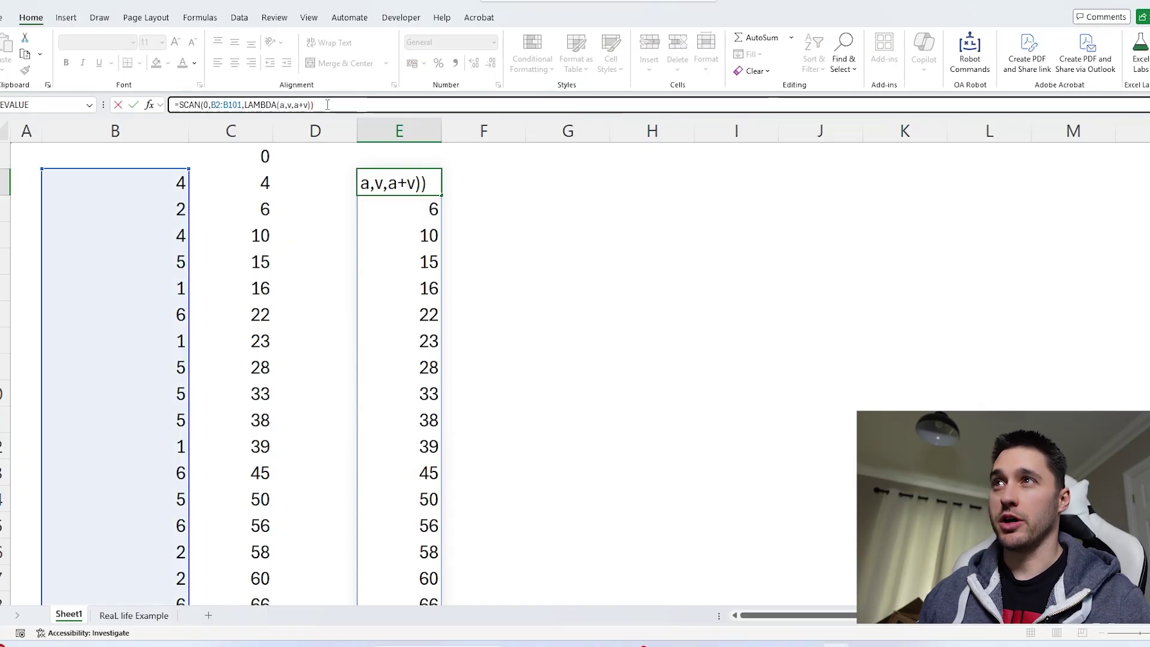
drag(181, 105, 211, 105)
double_click(206, 106)
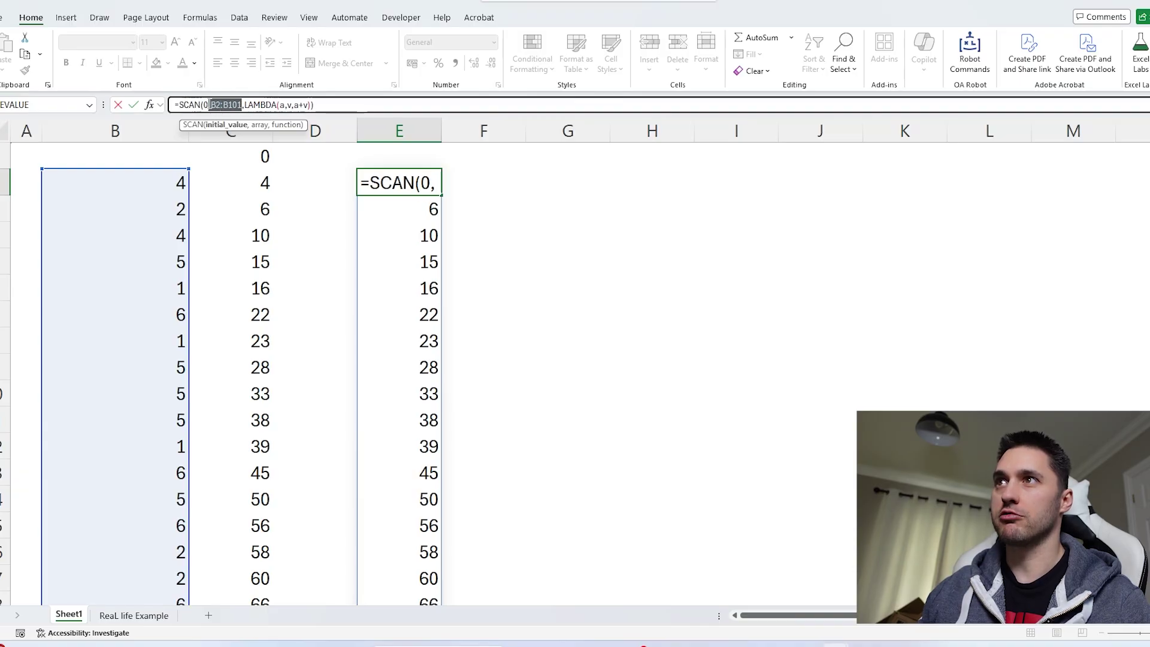
click(247, 104)
drag(246, 104, 296, 104)
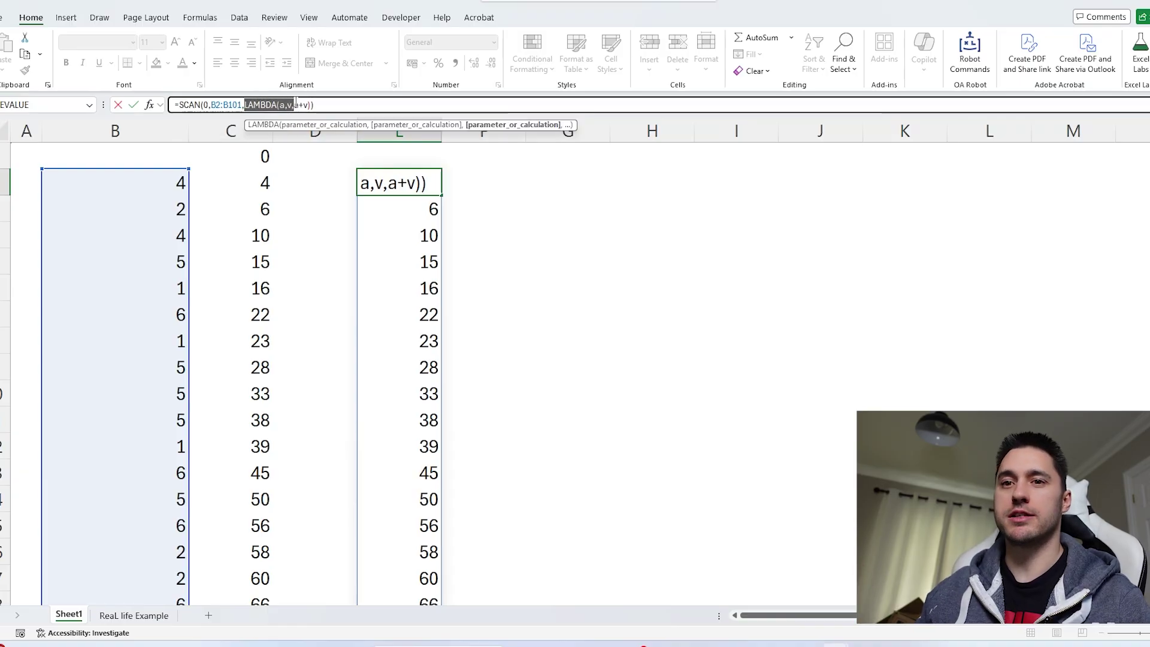
double_click(282, 105)
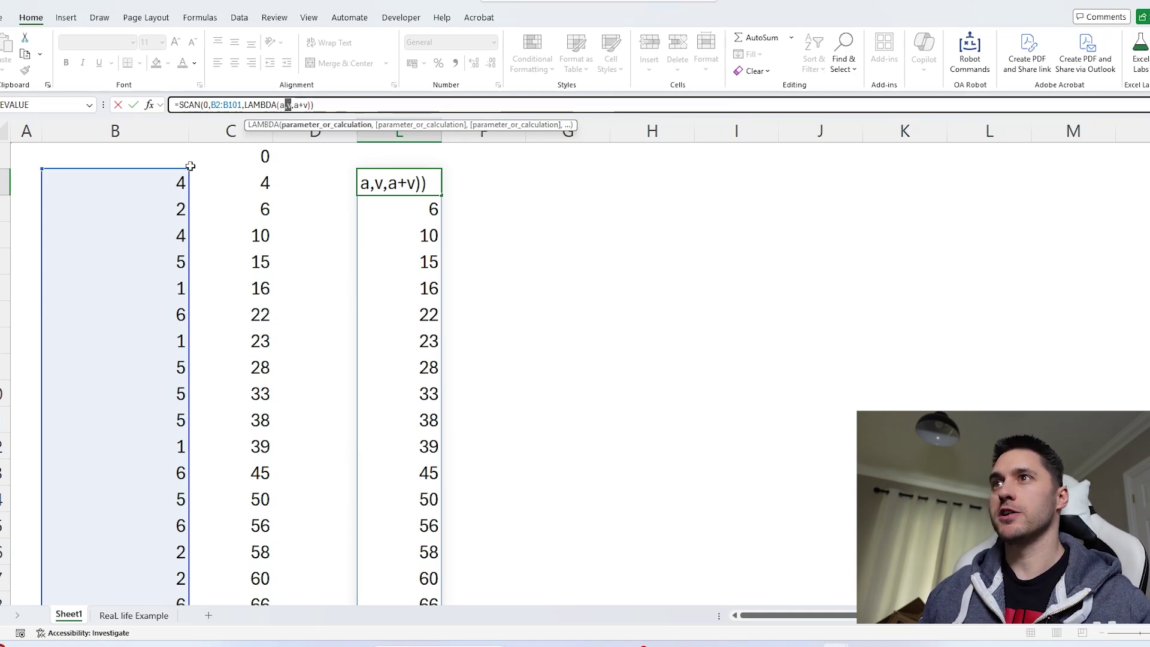
key(Escape)
- Step through the column B values one by one, starting at B2, to follow the array that SCAN processes
click(163, 182)
key(Down)
key(Down)
key(Down)
key(Down)
key(Down)
key(Down)
key(Down)
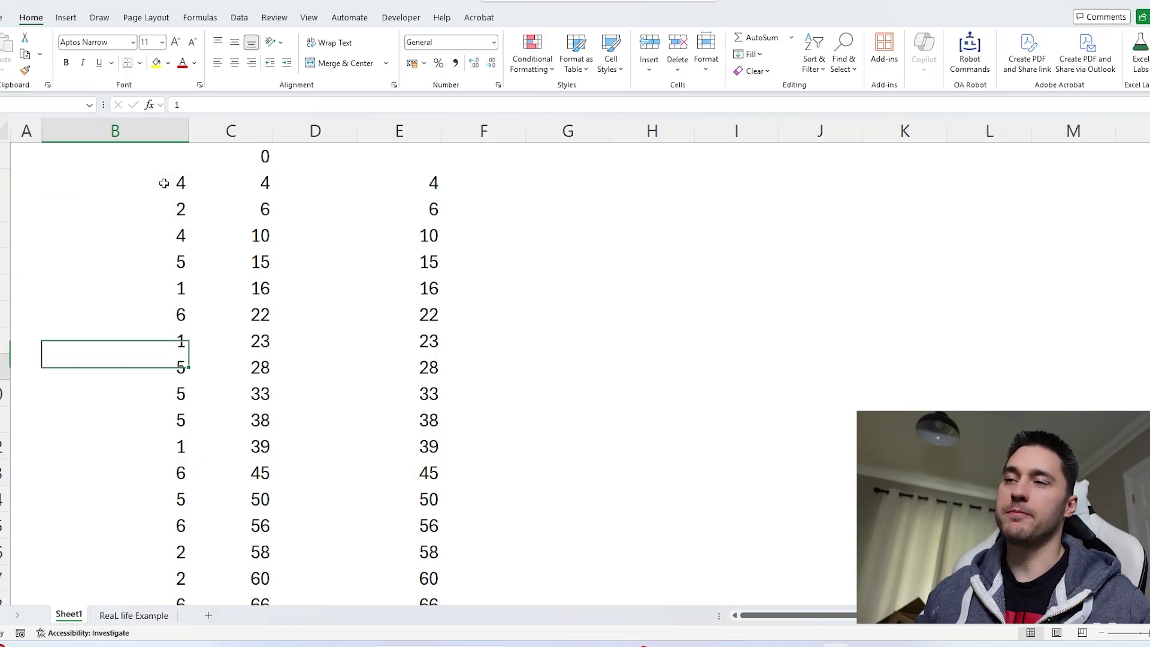
- Examine the a+v calculation in the E2 formula and check its spilled running total down column E
click(403, 177)
click(297, 105)
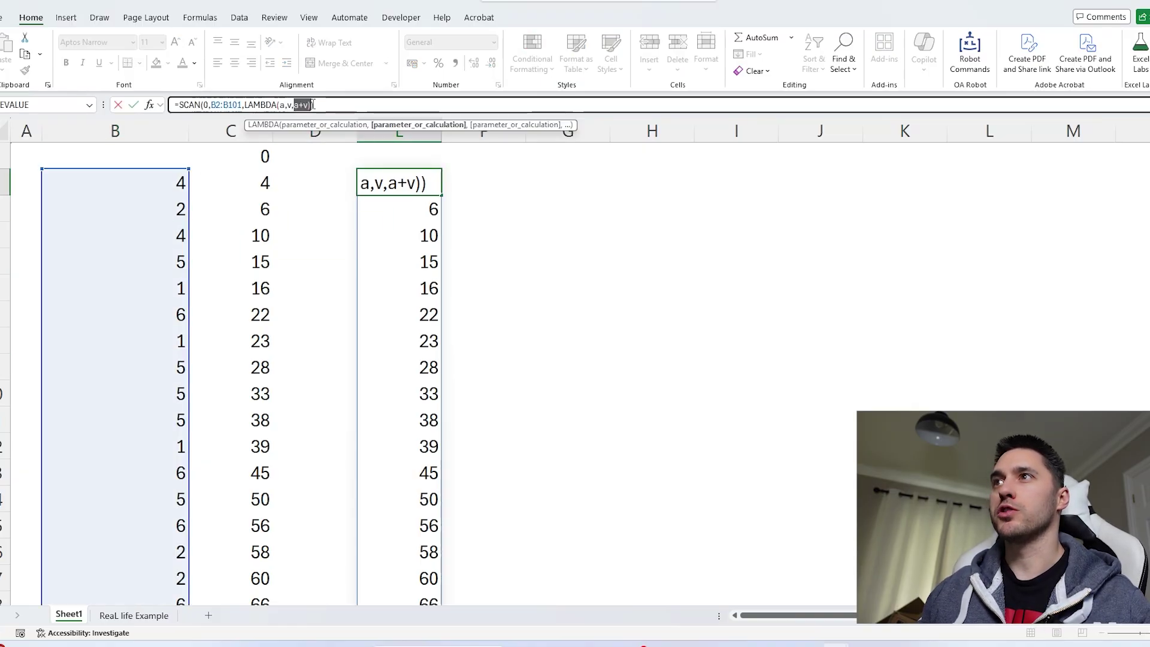
double_click(295, 105)
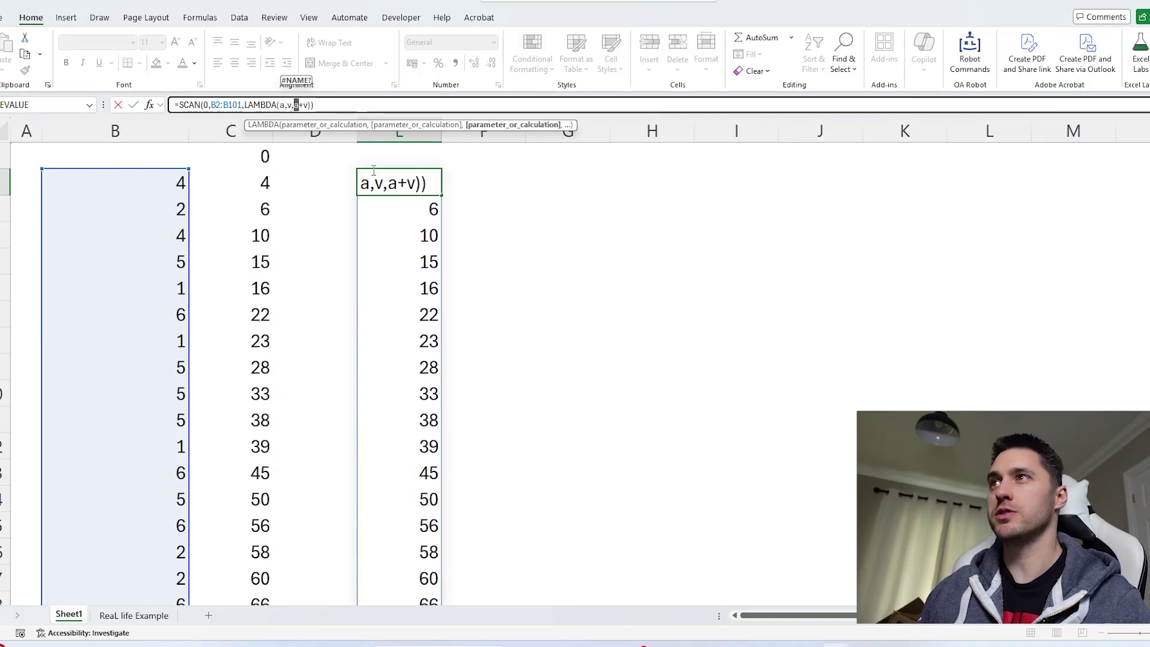
key(Return)
drag(389, 180, 410, 342)
scroll(410, 324, down, 5)
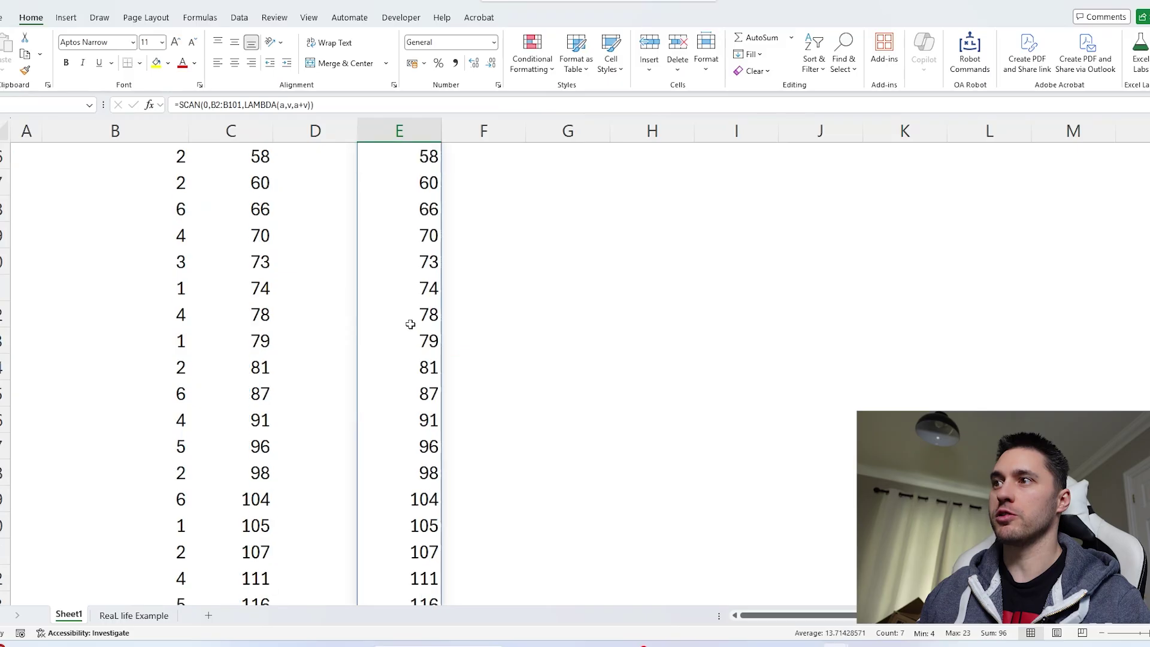
scroll(410, 324, down, 20)
scroll(423, 316, up, 20)
click(434, 186)
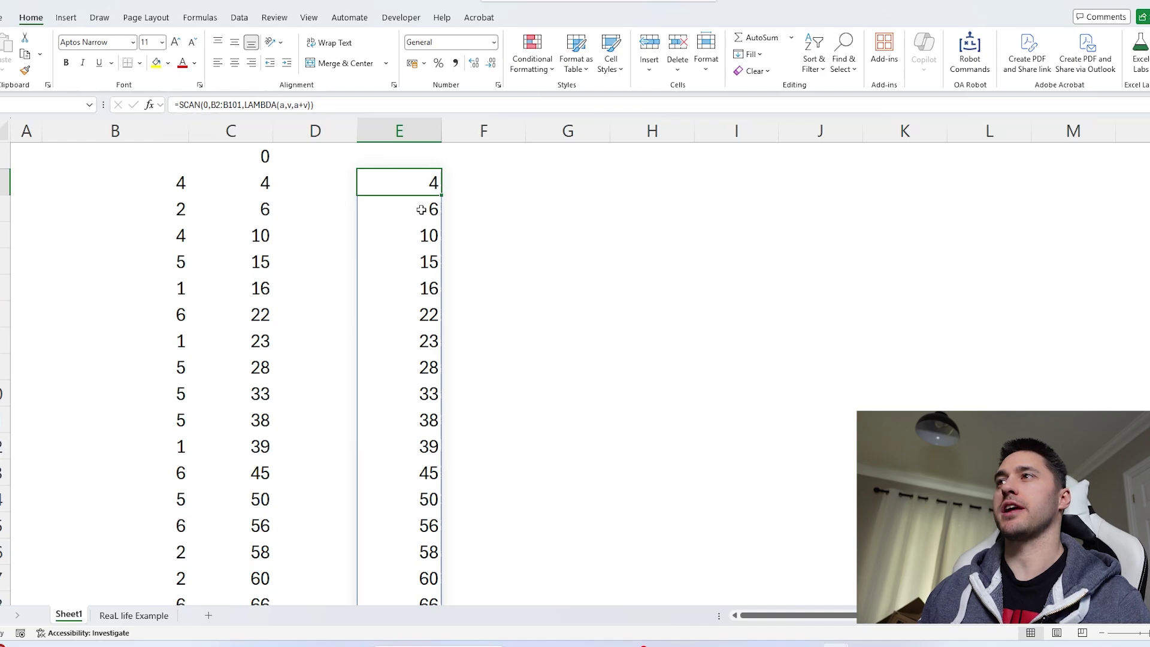
- Compare the individual fill-down formulas in column C with the single SCAN formula in E2
click(265, 189)
click(244, 226)
click(240, 270)
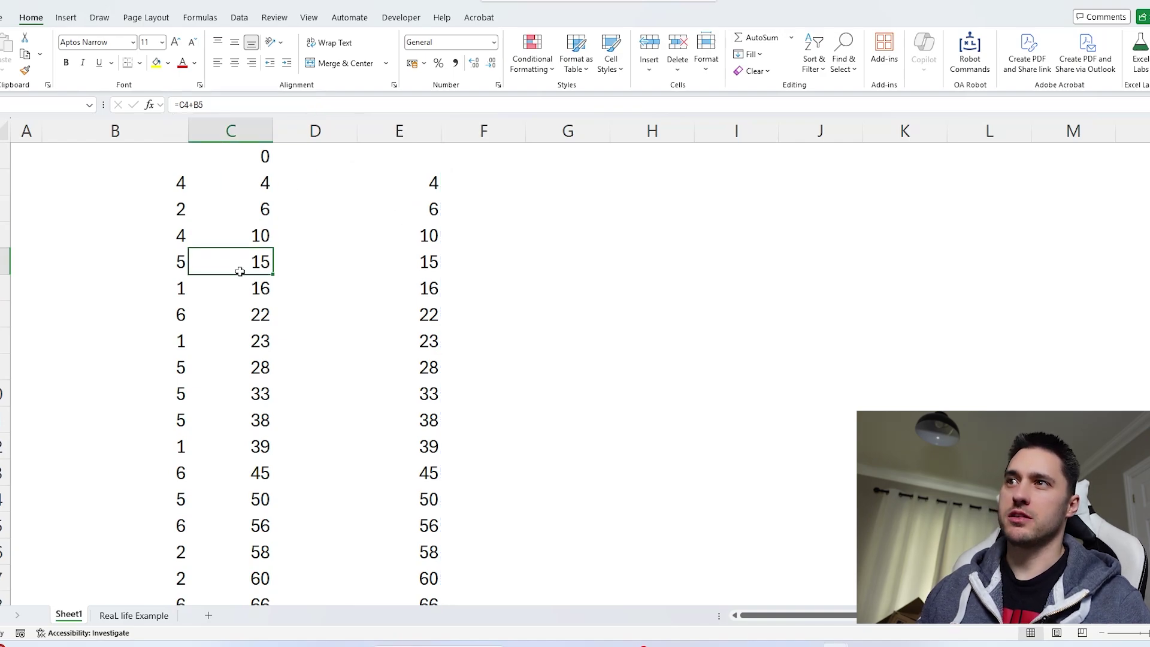
click(242, 294)
click(441, 185)
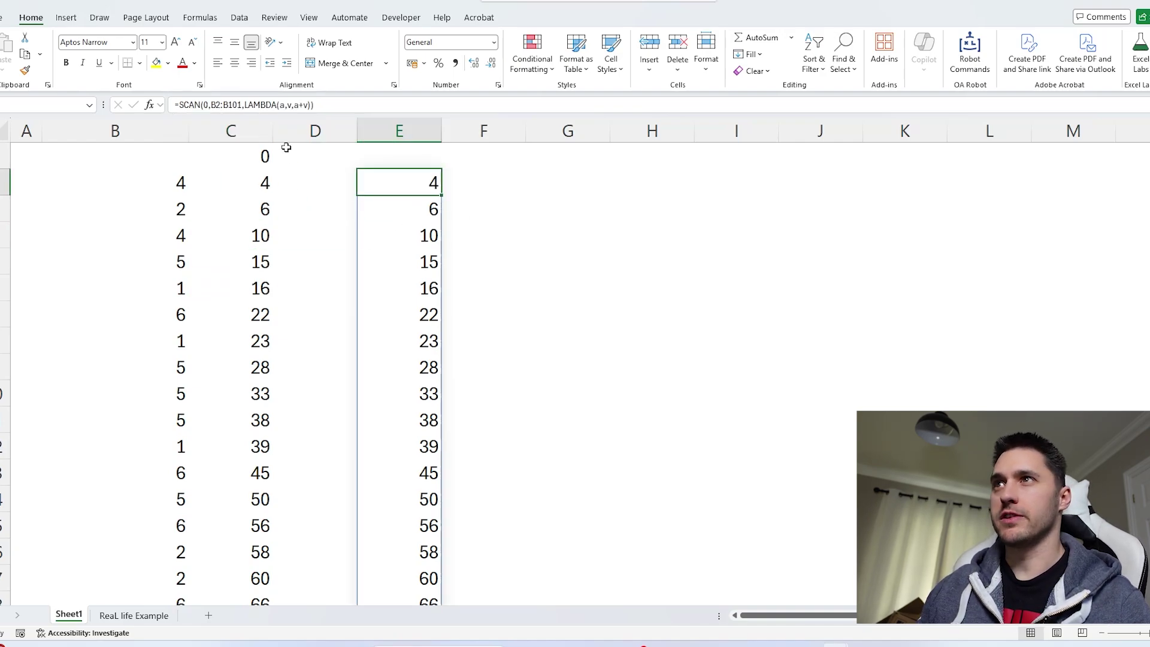
click(325, 103)
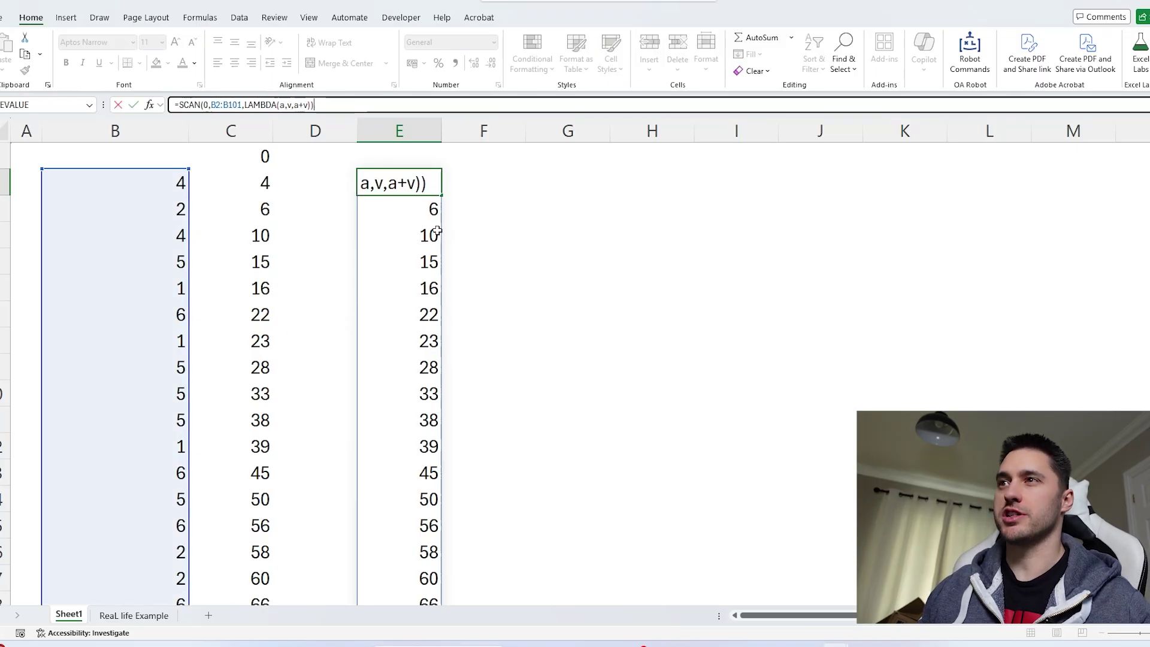
key(Escape)
click(249, 209)
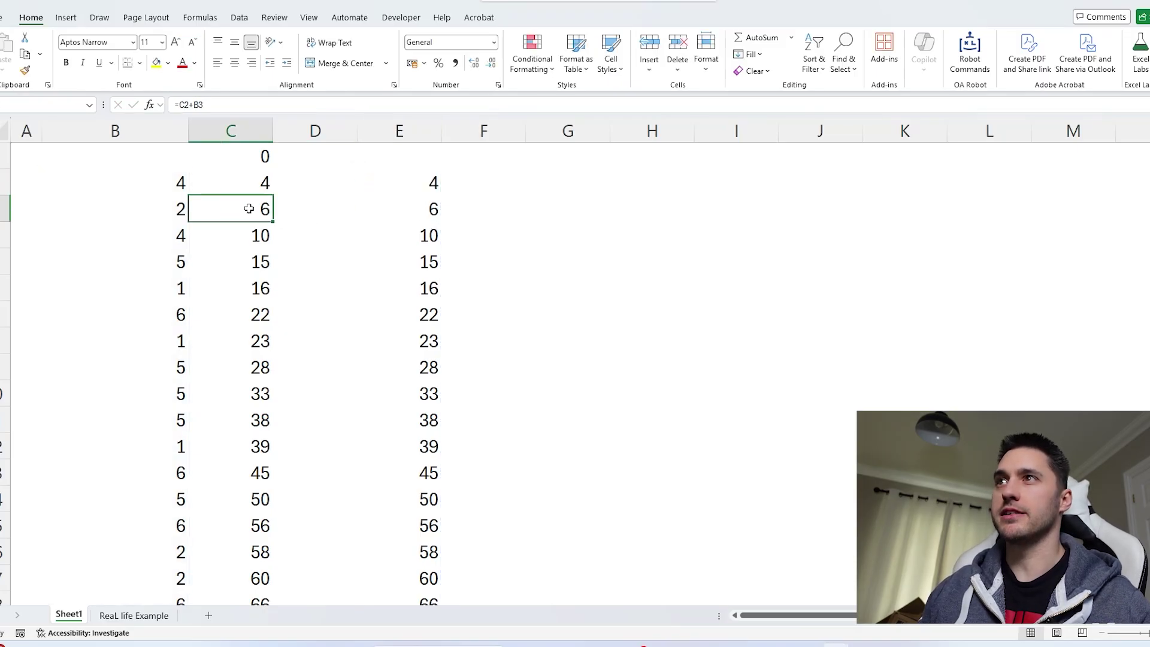
click(420, 212)
click(417, 183)
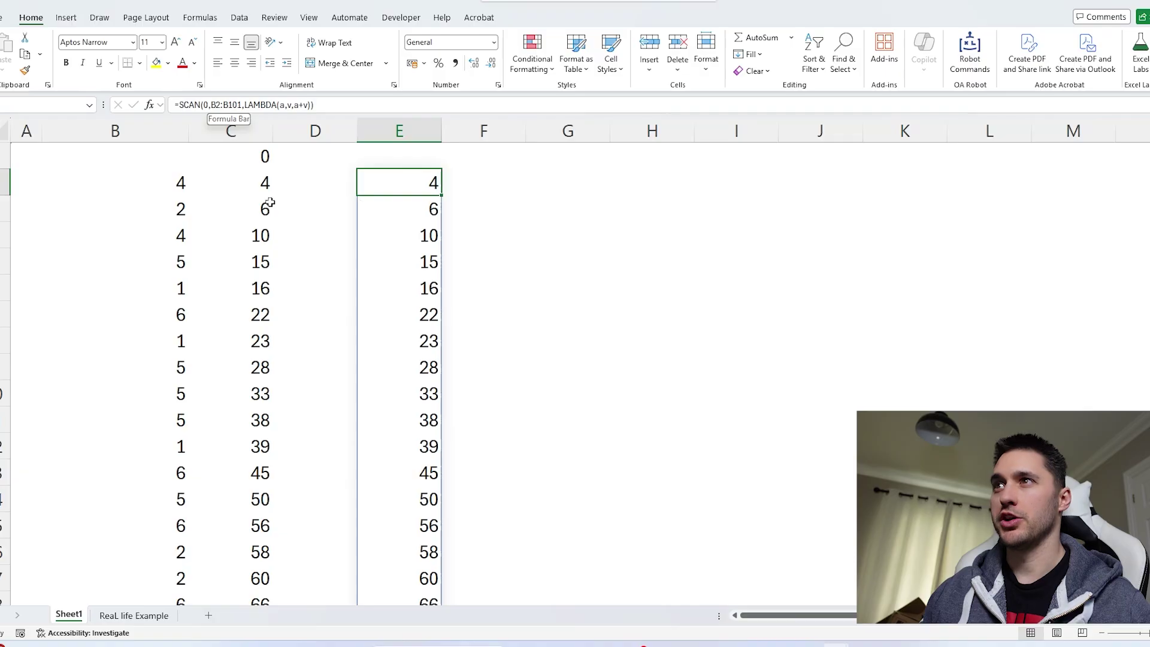
click(186, 105)
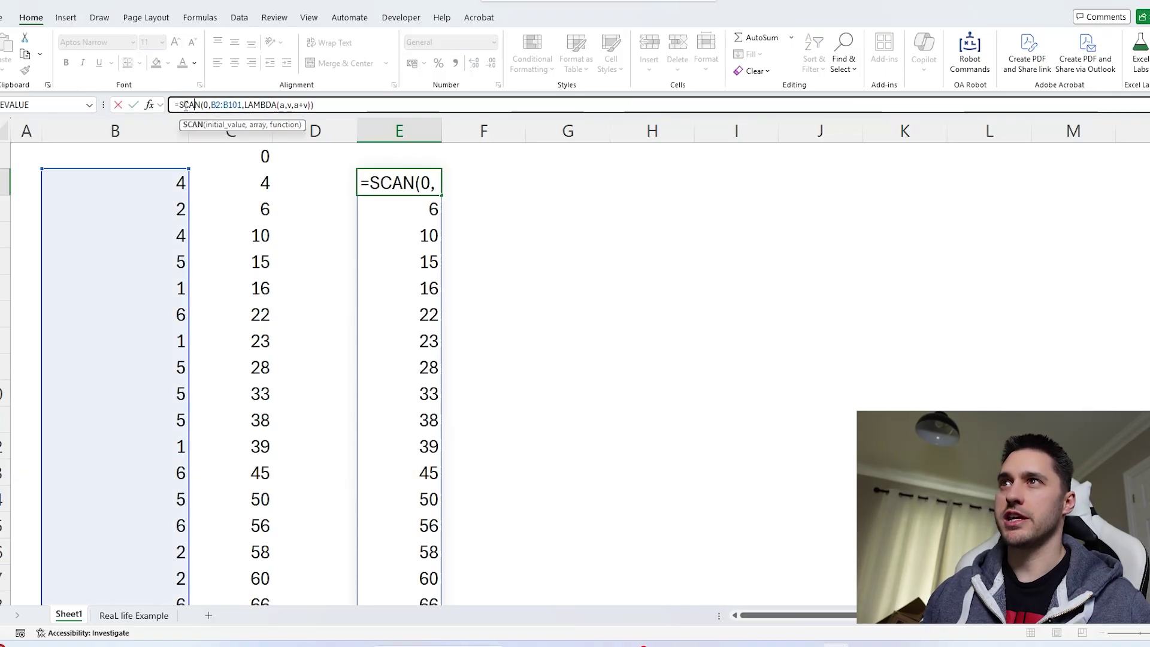
click(326, 105)
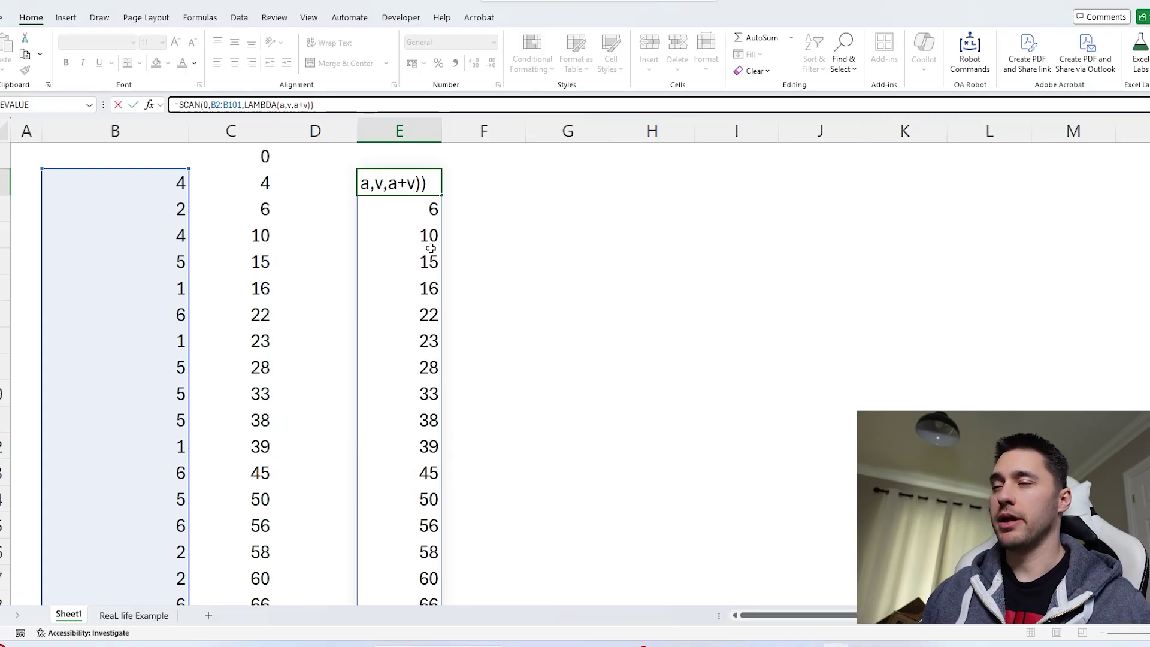
key(Escape)
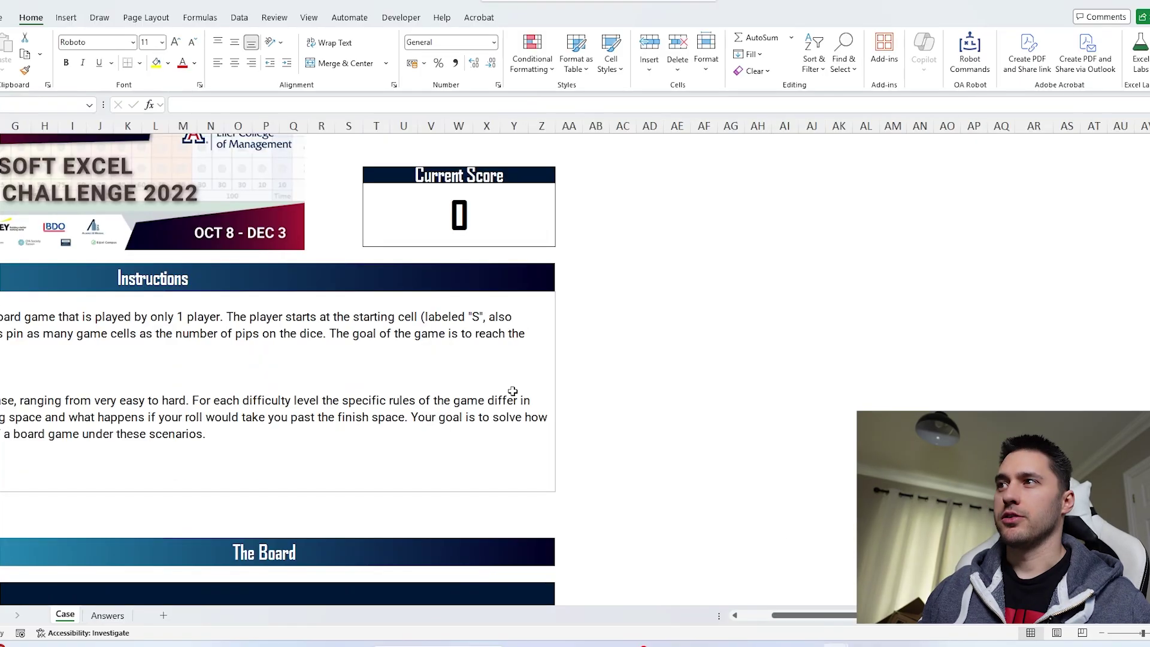
- Examine the Case sheet's dice symbols table and game board, including the finish space 21
scroll(513, 390, down, 5)
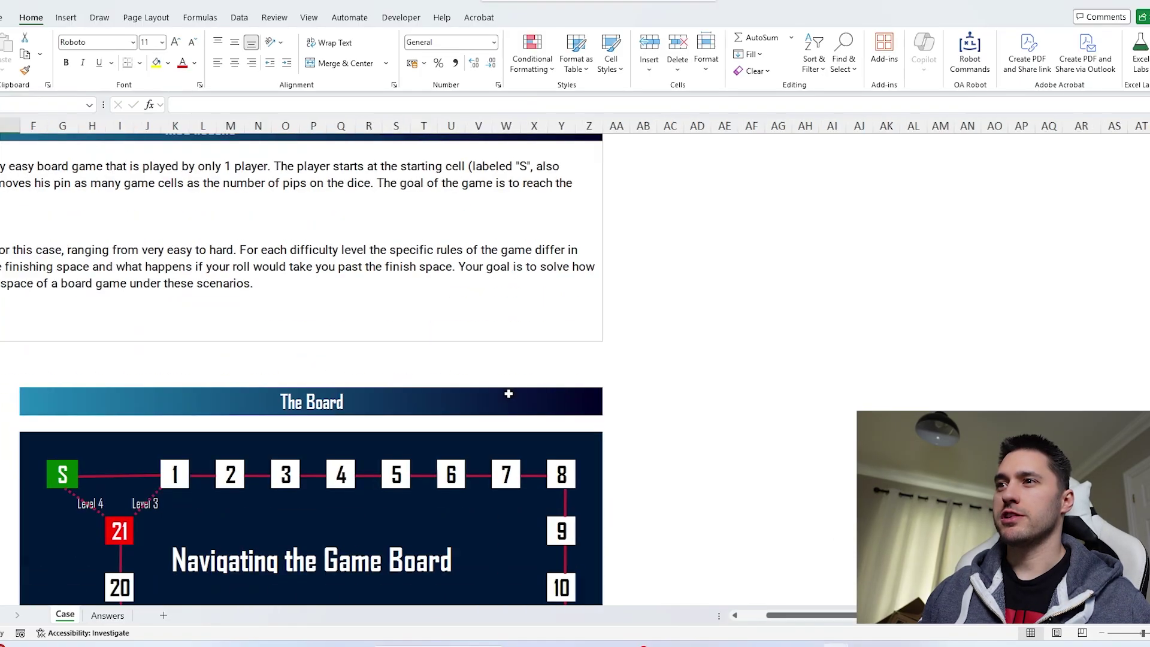
scroll(494, 396, down, 3)
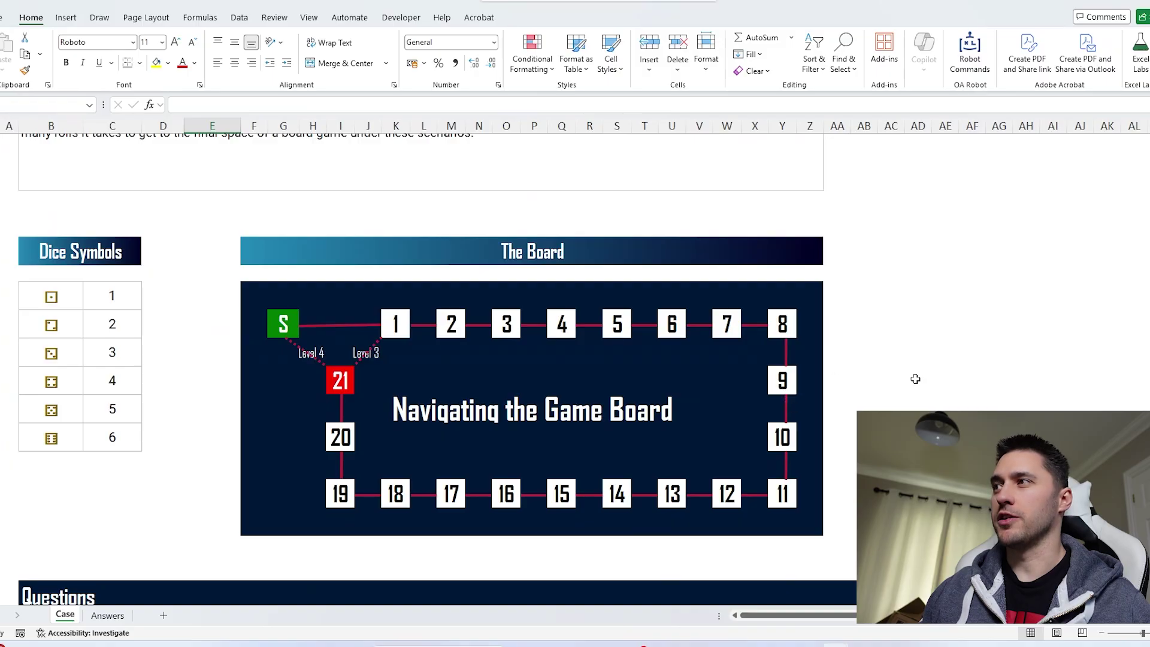
click(917, 382)
scroll(475, 369, down, 1)
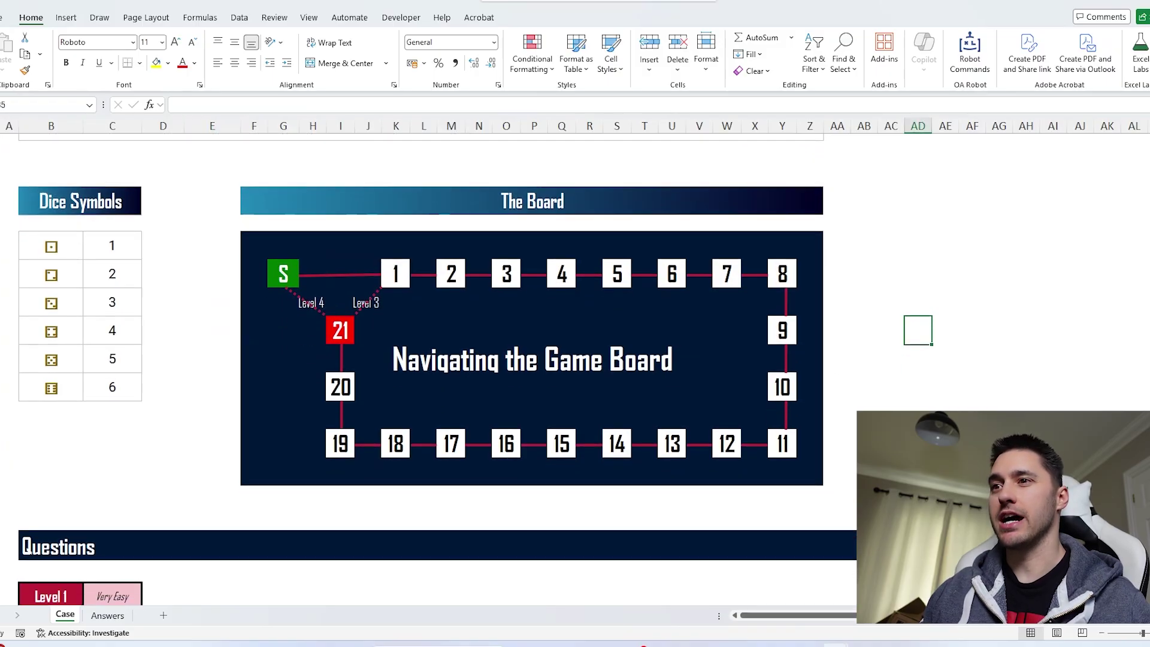
scroll(475, 369, down, 2)
scroll(475, 369, up, 1)
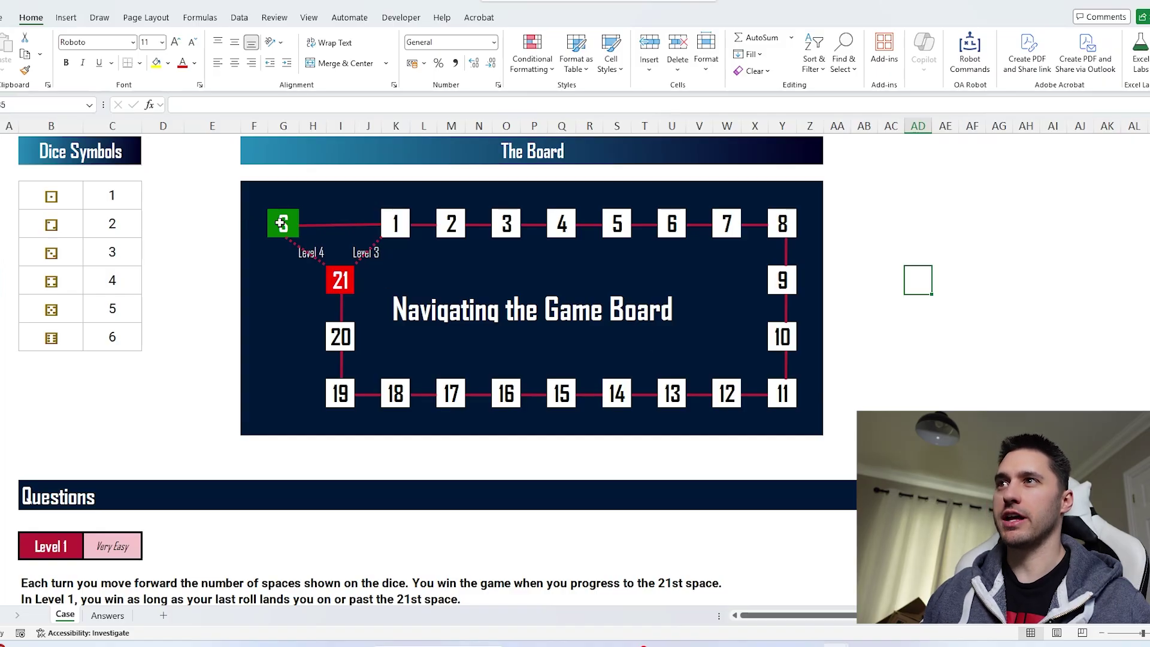
drag(31, 193, 90, 363)
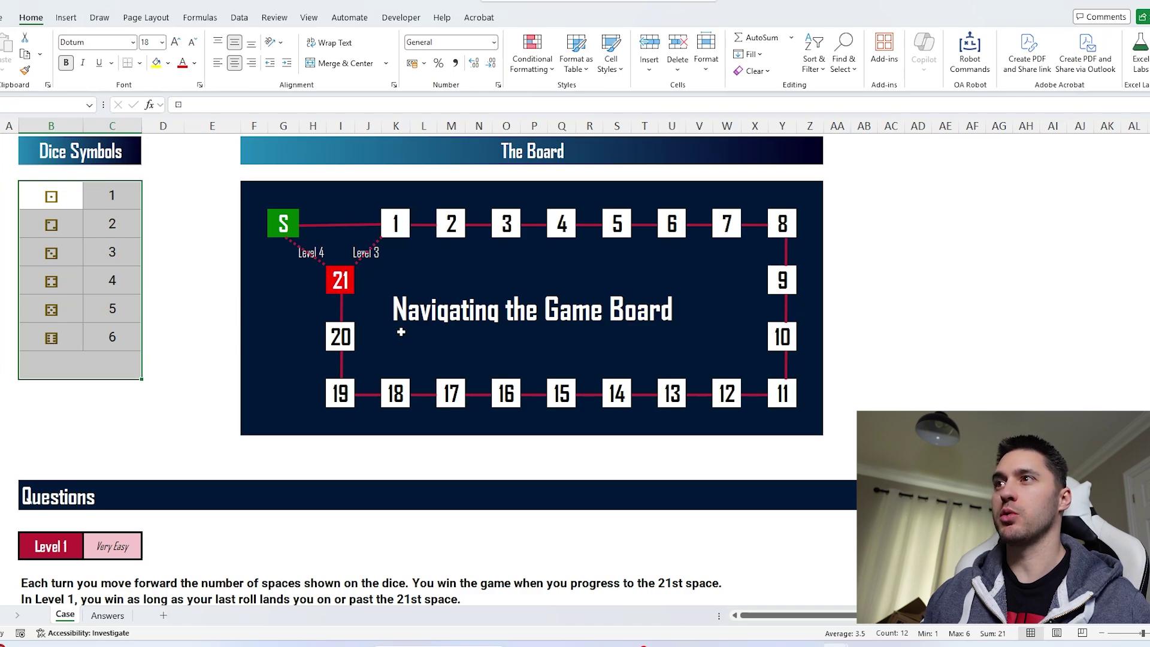
click(346, 279)
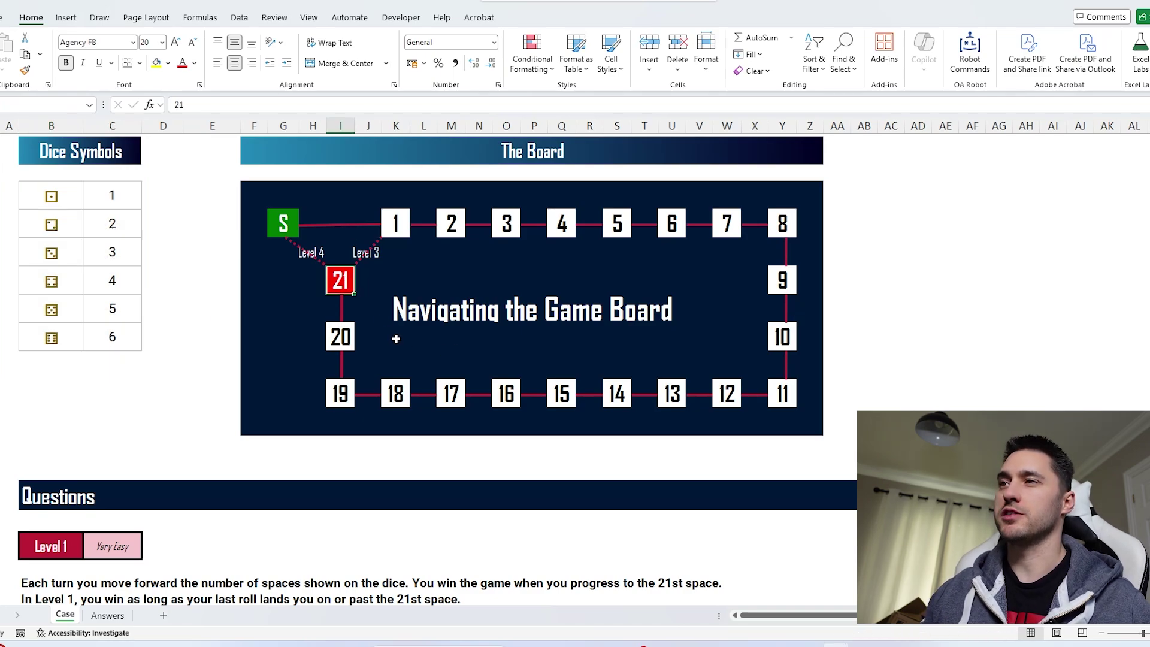
- Convert the Example1 dice symbols to numbers with =UNICODE(G53:BN53)-9855, entered in the blank cell directly above the first roll
scroll(395, 339, down, 5)
drag(286, 306, 945, 306)
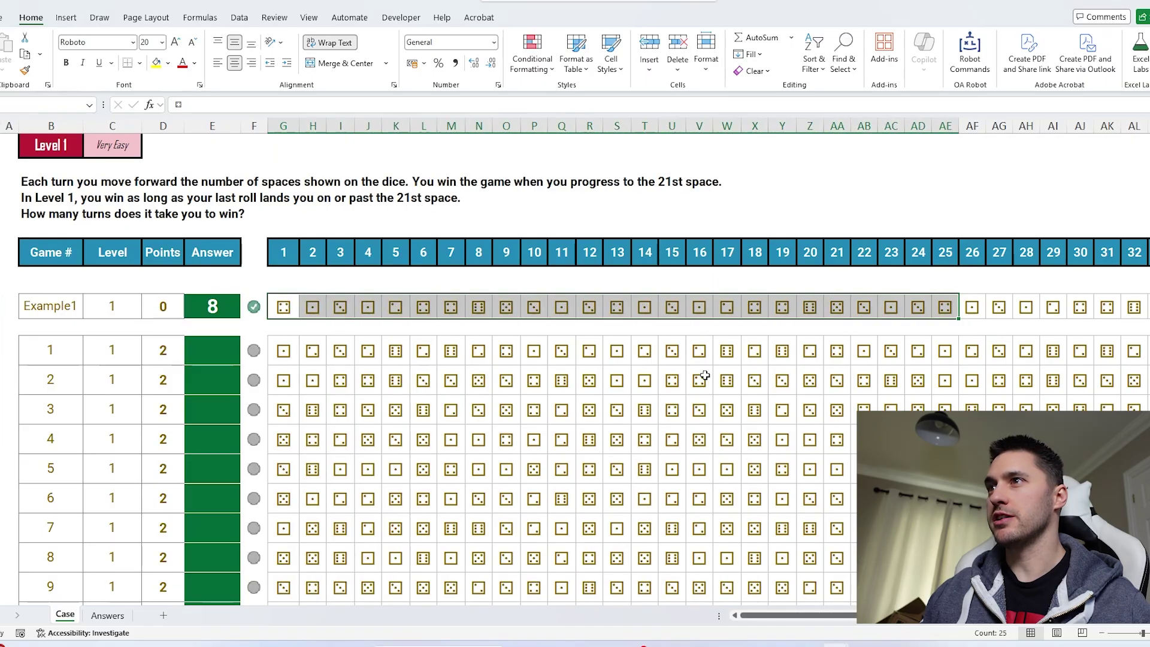
click(292, 276)
text(=unic)
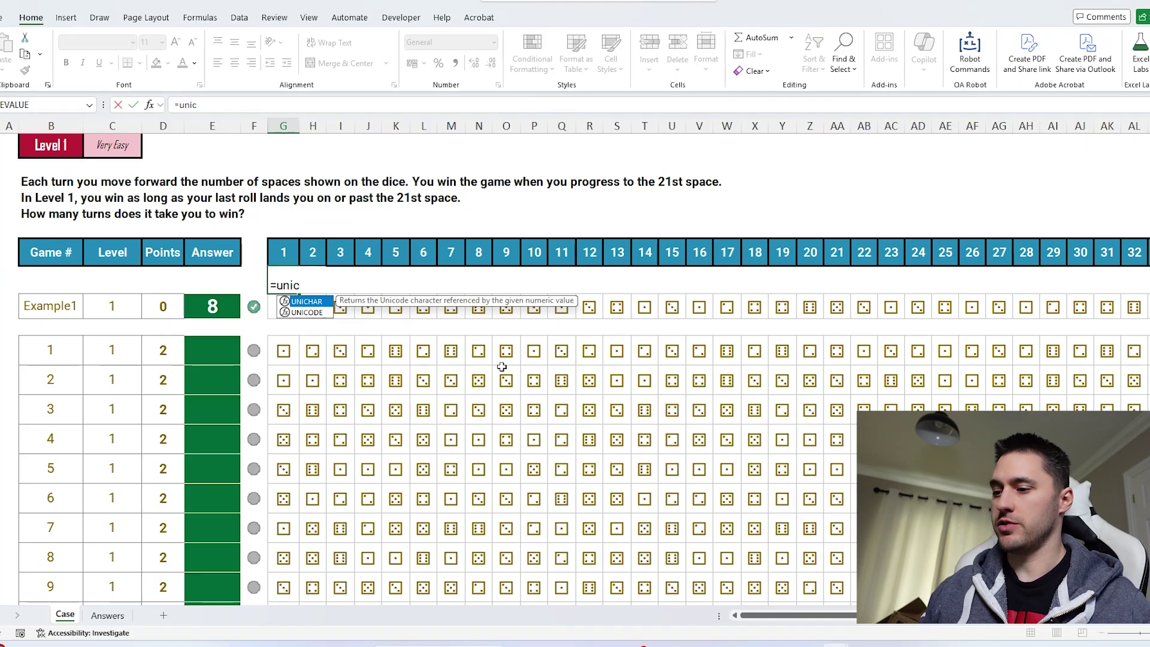
key(Down)
key(Tab)
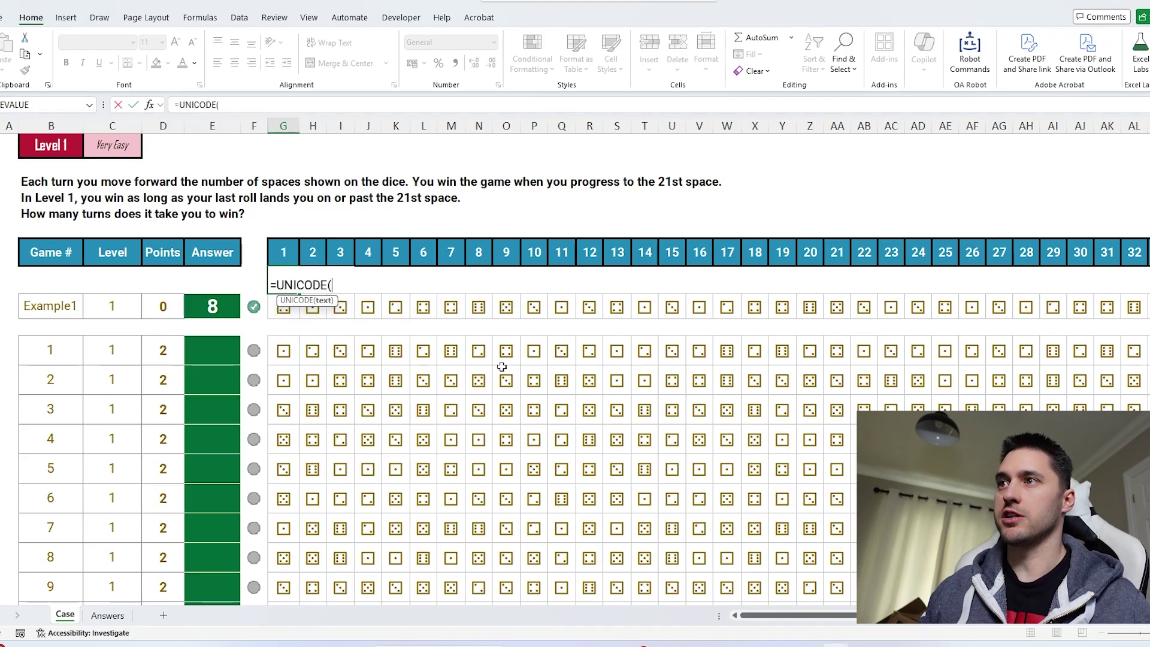
key(Down)
key(ctrl+shift+Right)
text()-9)
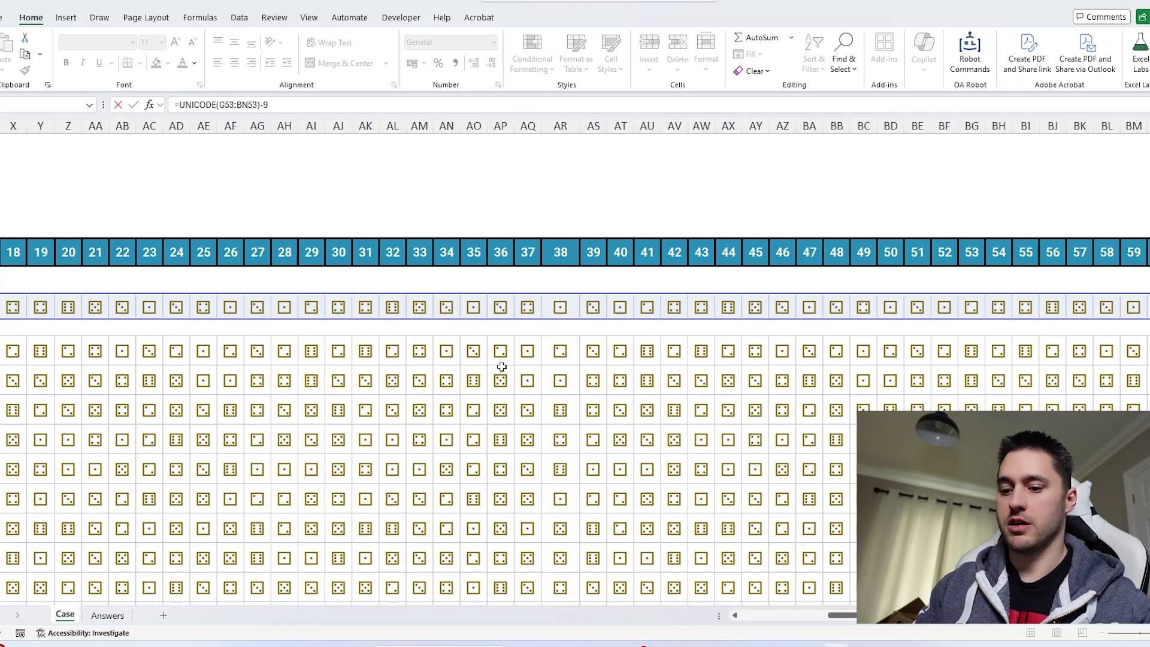
text(855)
key(Return)
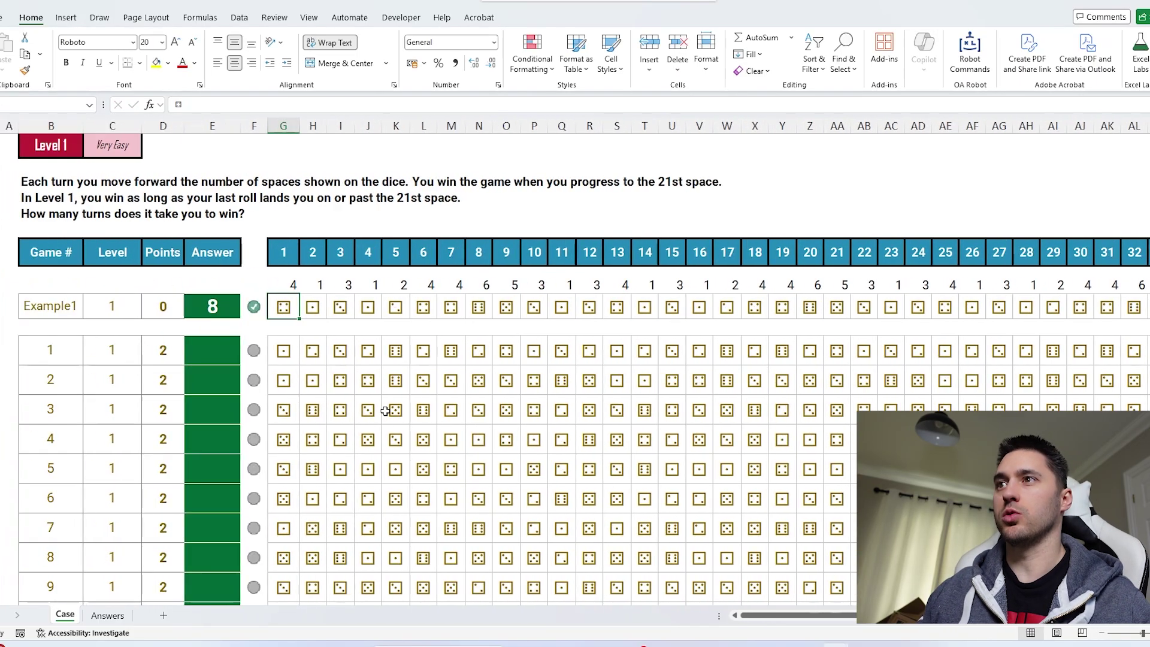
- Examine the converted dice numbers spilled along the row above the Example1 rolls, starting from the first roll
click(289, 288)
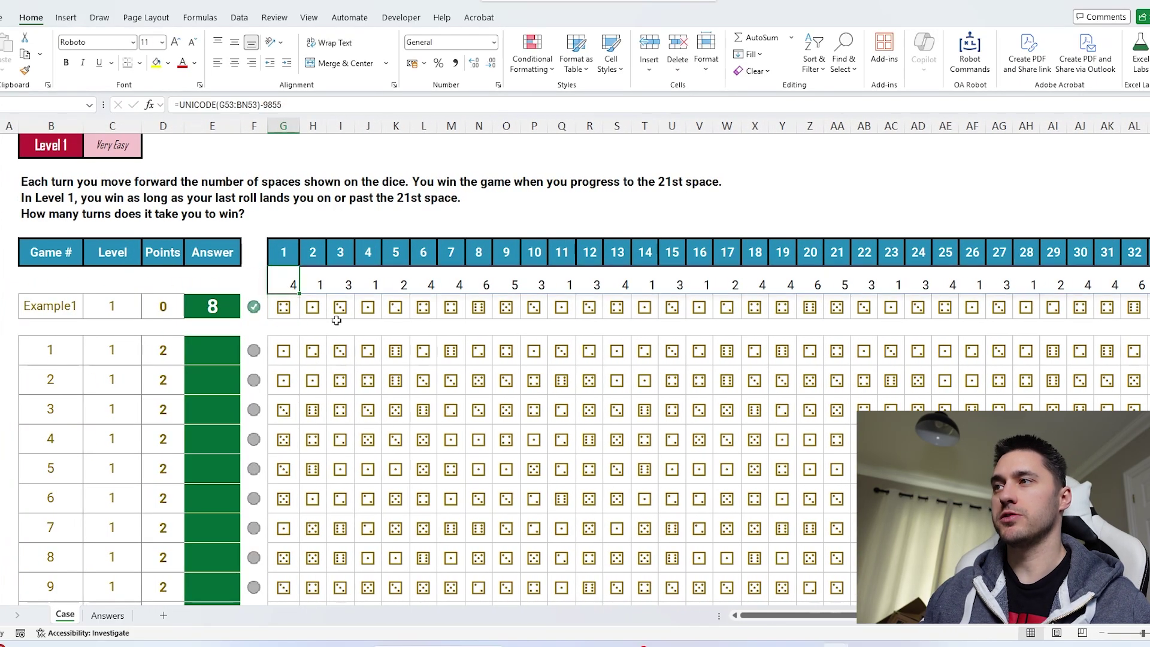
key(shift+Right)
key(shift+Right)
key(shift+Right)
key(shift+Right)
key(shift+Right)
key(shift+Right)
key(shift+Right)
key(shift+Right)
key(shift+Right)
key(shift+Right)
key(shift+Right)
key(shift+Right)
key(shift+Right)
key(shift+Right)
key(shift+Right)
key(shift+Right)
key(shift+Right)
key(shift+Right)
key(shift+Right)
key(shift+Right)
- Turn the converted Example1 rolls into a running total with =SCAN(0,UNICODE(G53:BN53)-9855,LAMBDA(a,v,a+v))
click(292, 284)
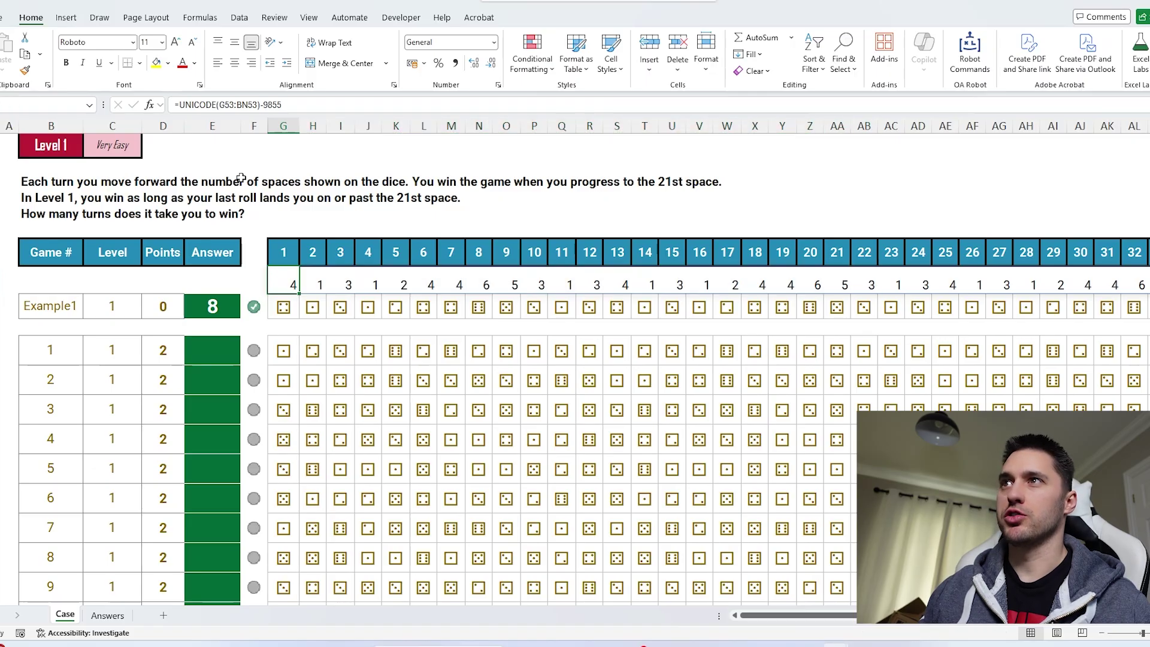
click(182, 105)
text(SCAN()
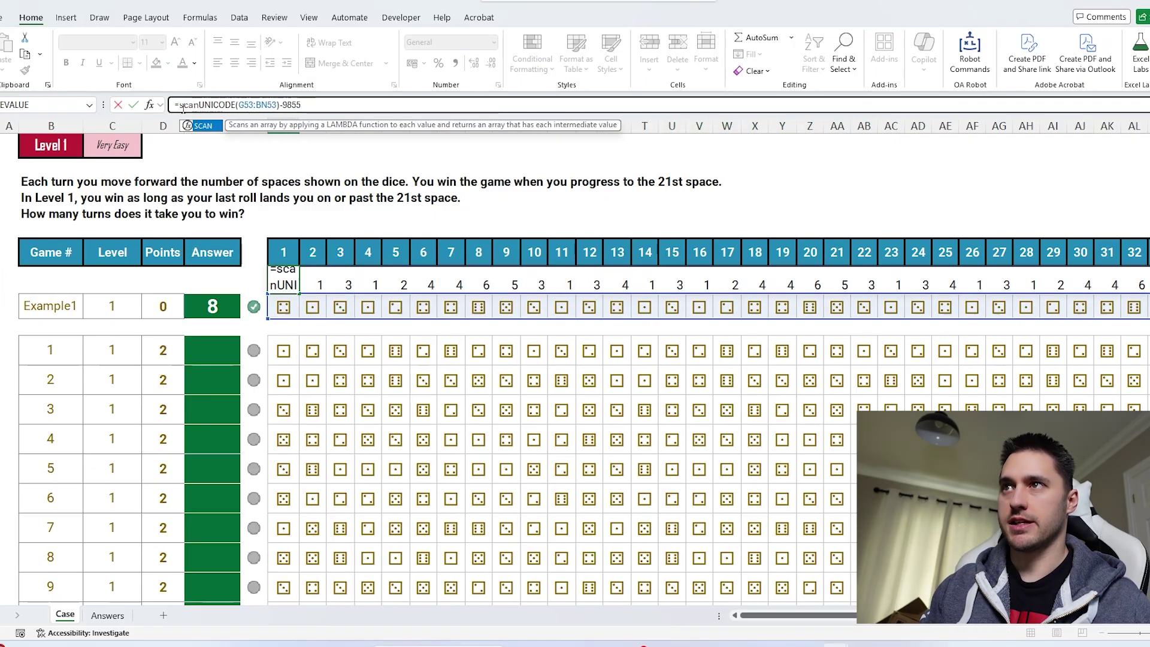
text(0,)
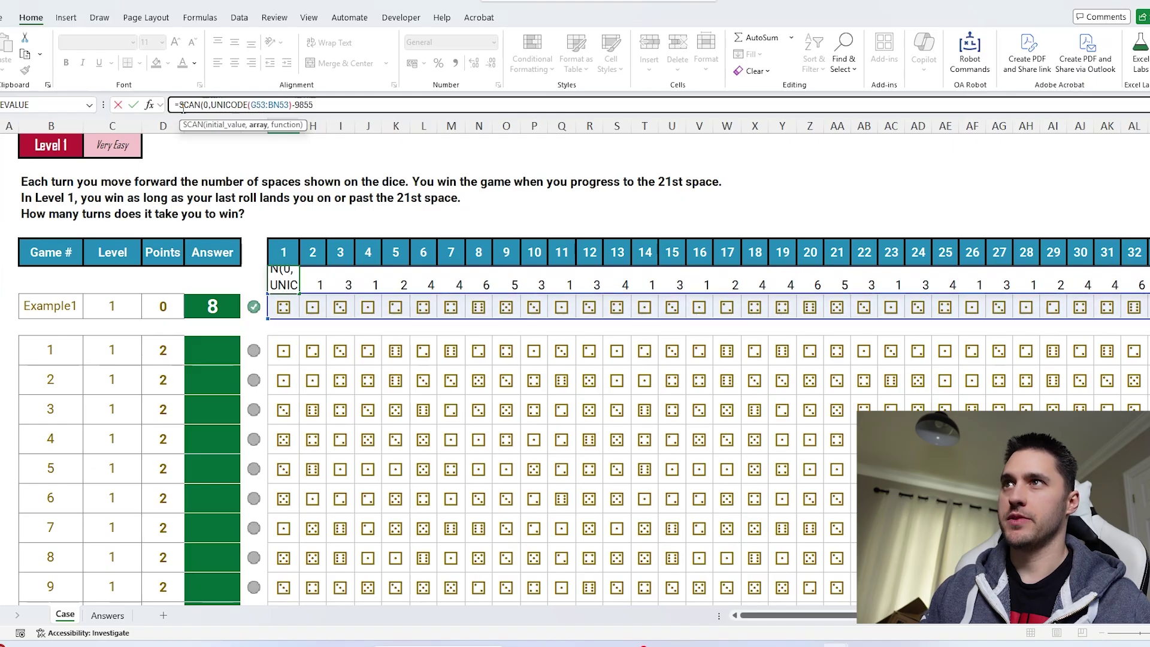
click(330, 103)
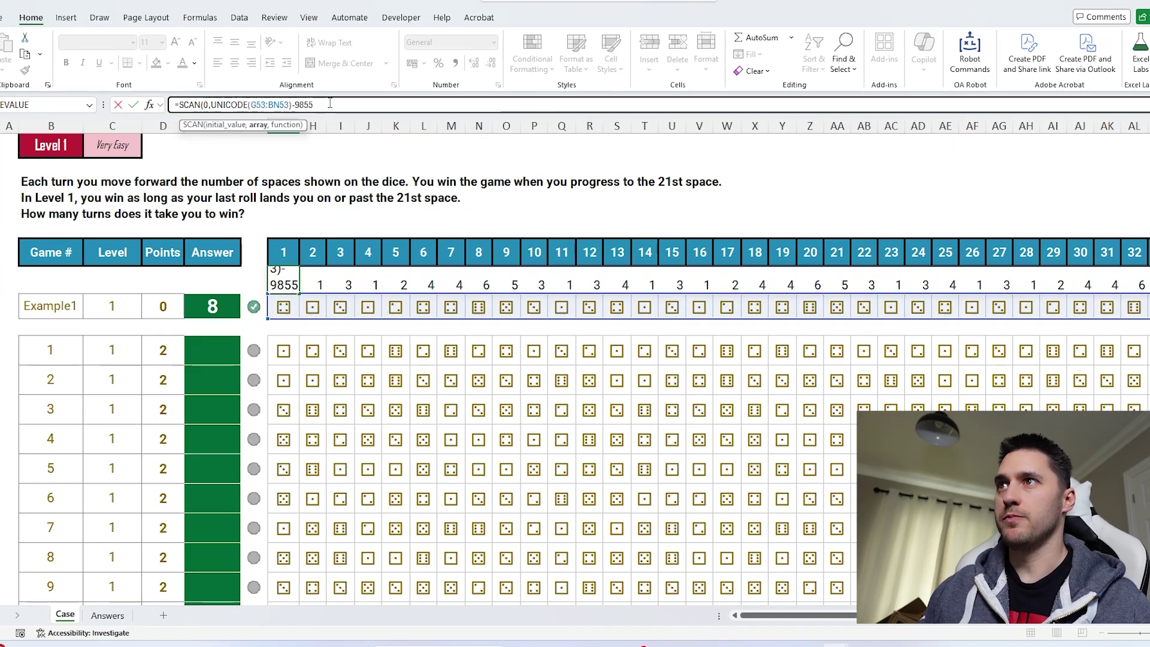
text(,LAMBDA(a,v,)
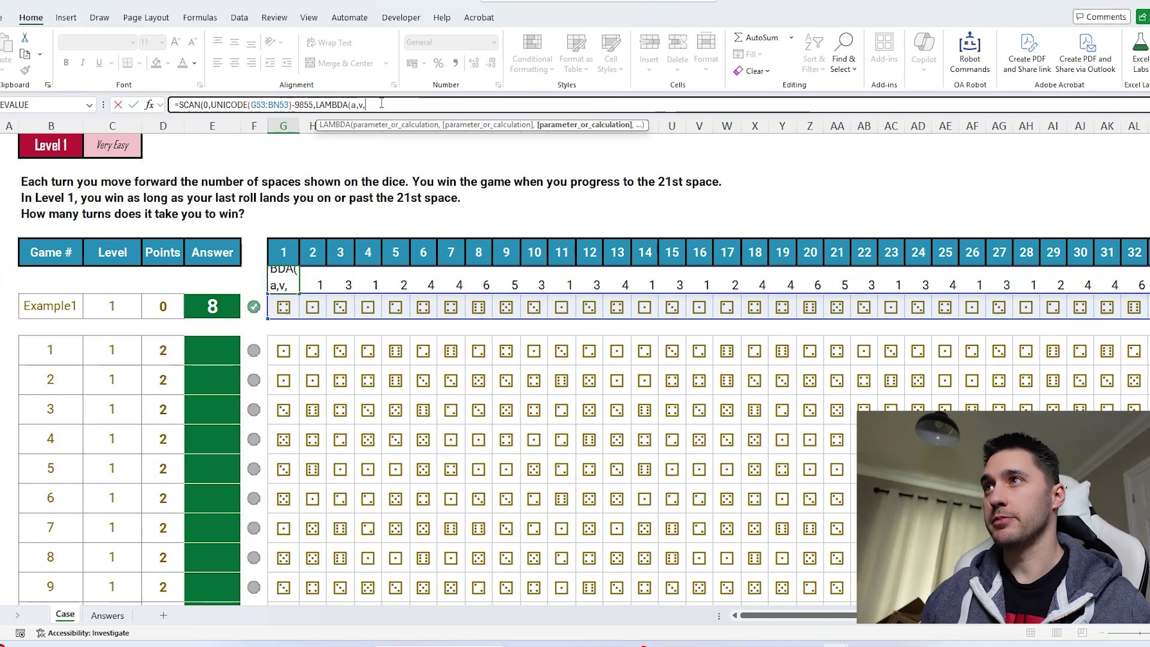
text(a+v)
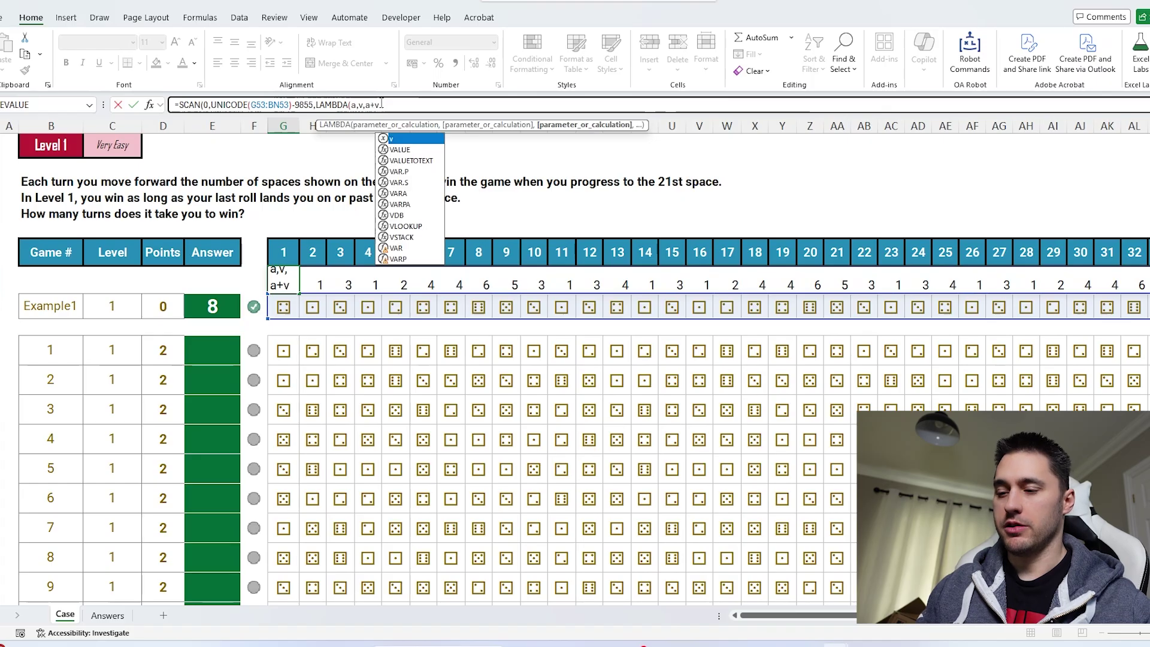
key(Return)
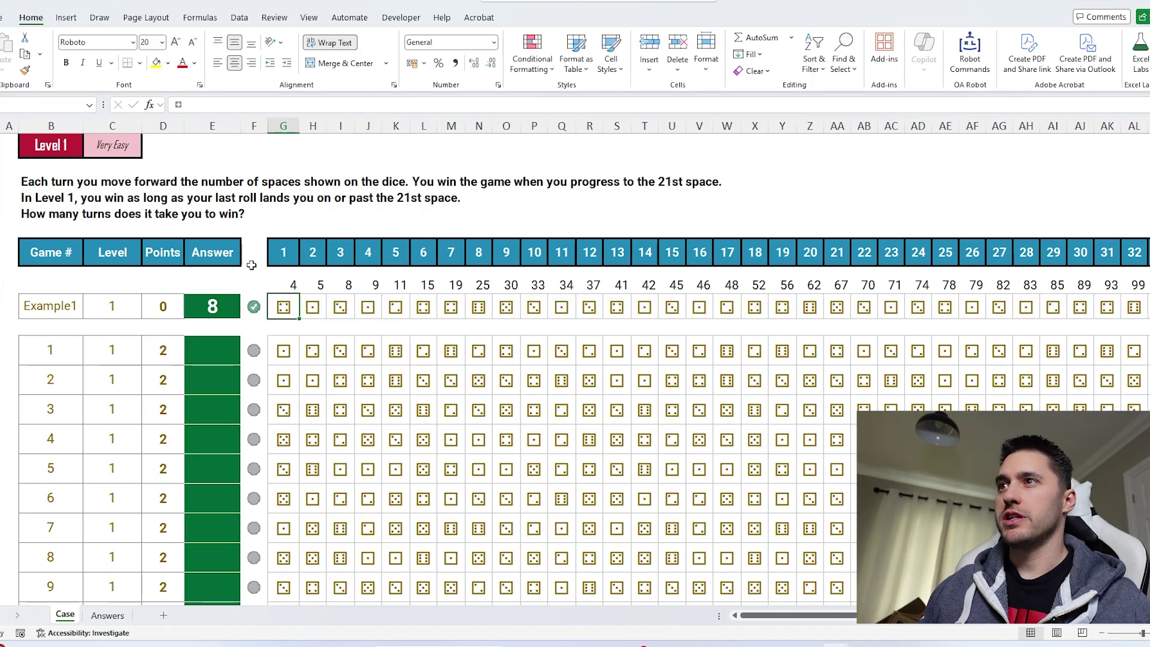
- Examine the Example1 running total turn by turn to find where it first reaches or passes 21
click(282, 282)
click(314, 283)
click(339, 283)
click(374, 281)
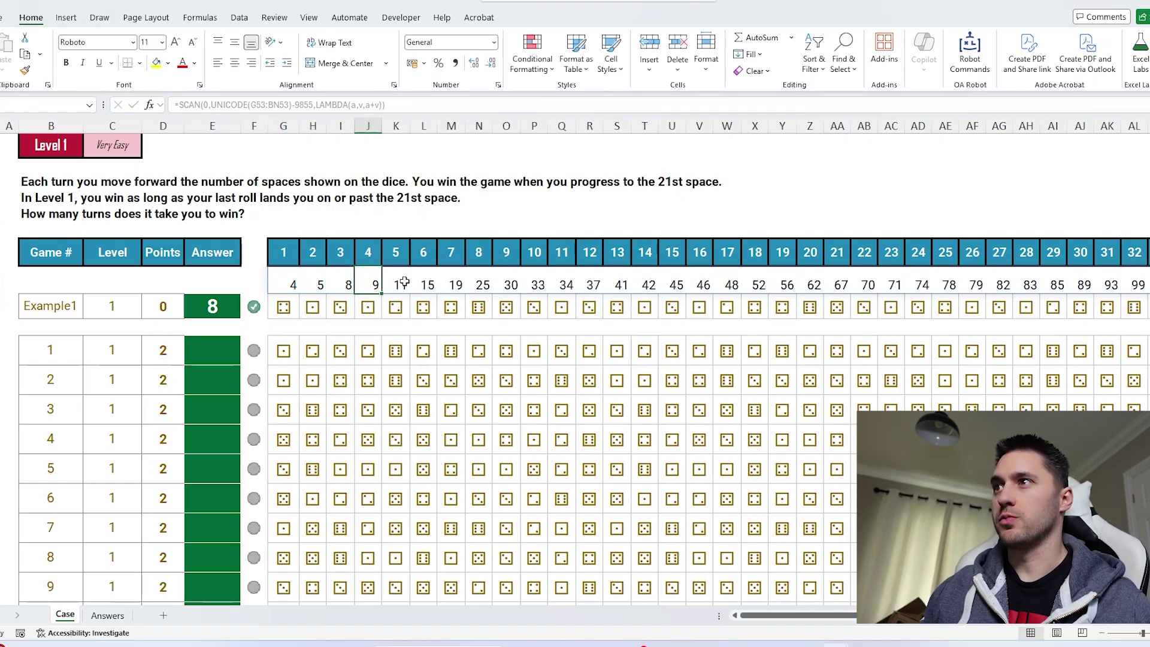
click(402, 283)
drag(286, 284, 343, 283)
click(453, 283)
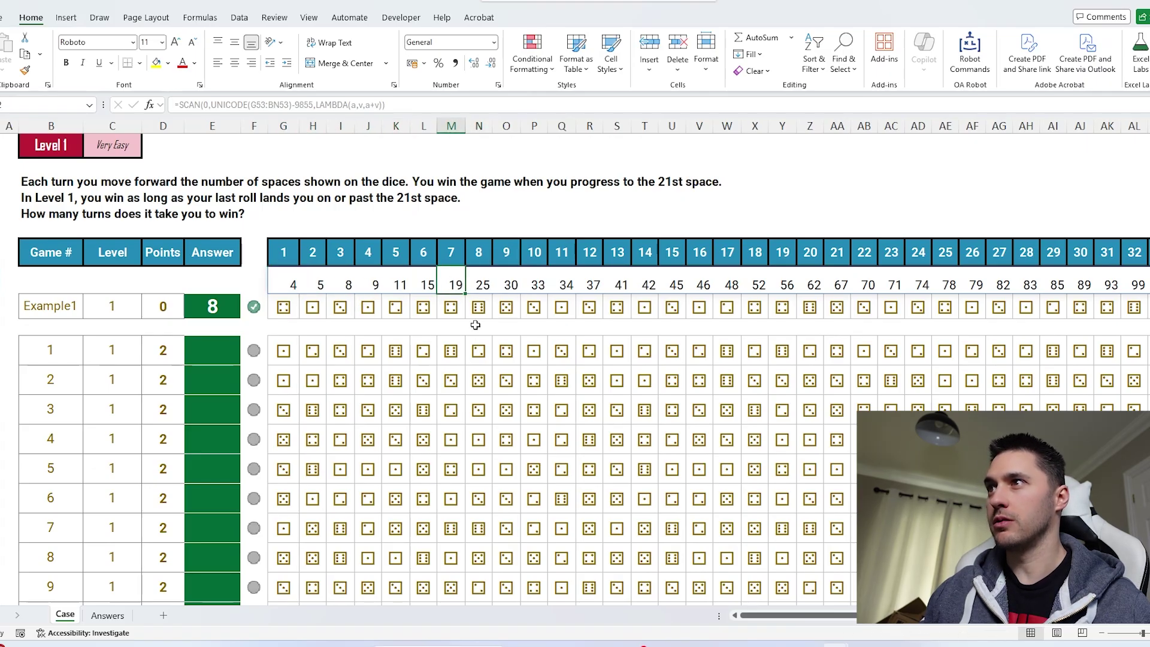
click(481, 283)
click(479, 306)
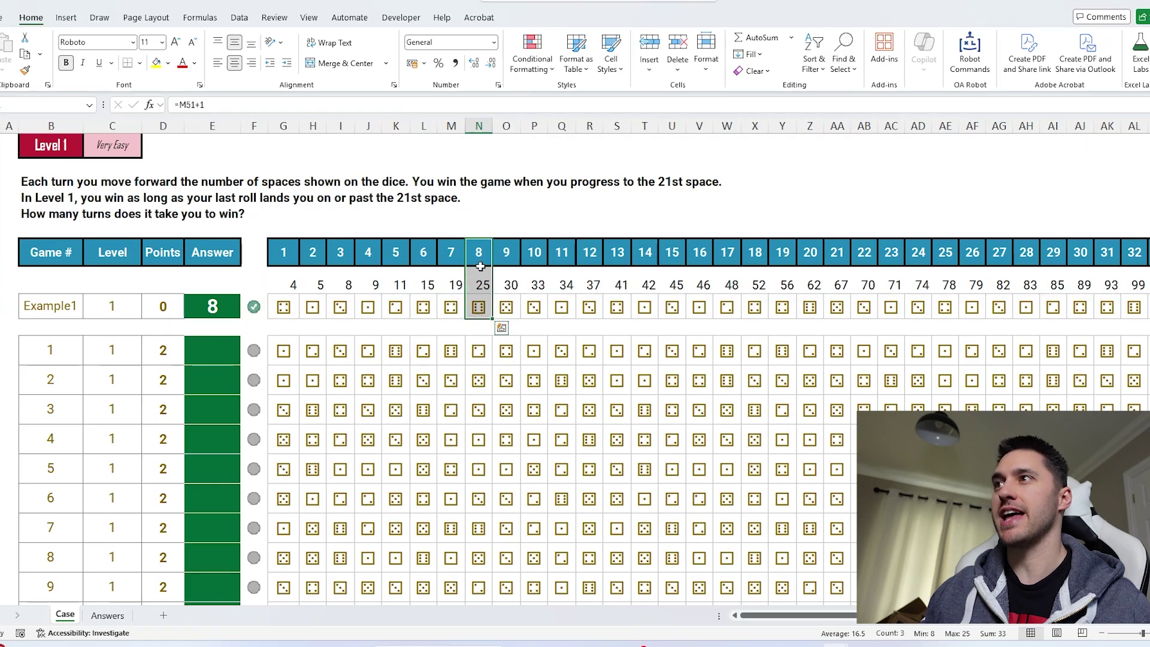
click(480, 252)
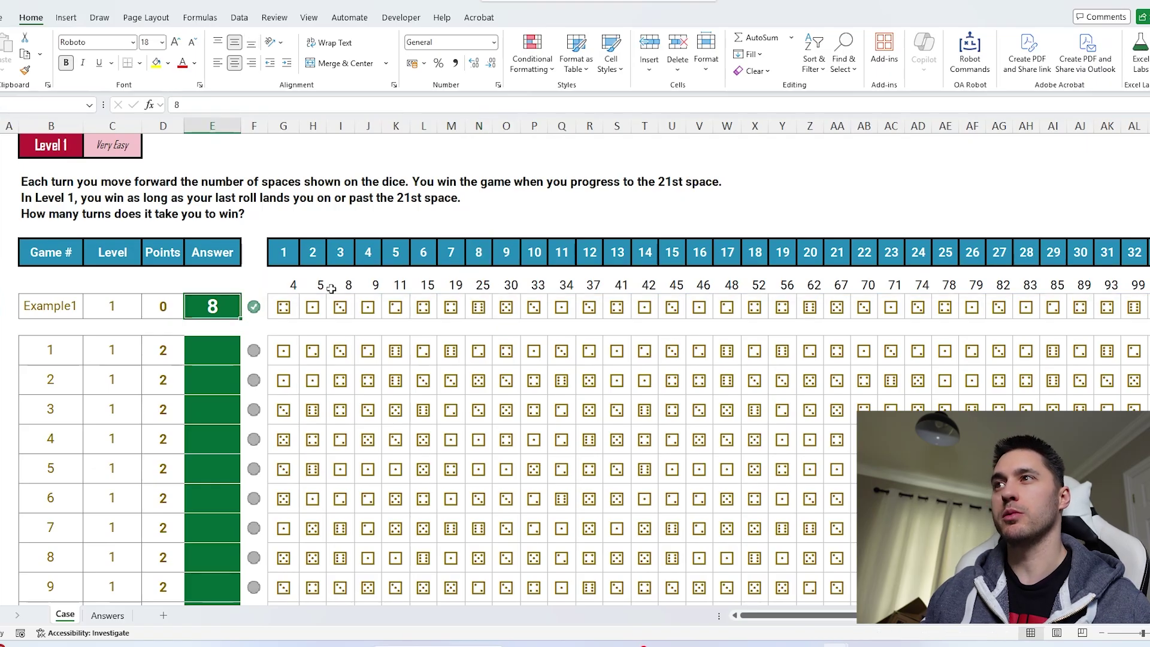
click(464, 280)
- Wrap the Example1 SCAN formula in XMATCH, looking up 21 with match mode 1 for exact match or next larger item
click(289, 283)
key(F2)
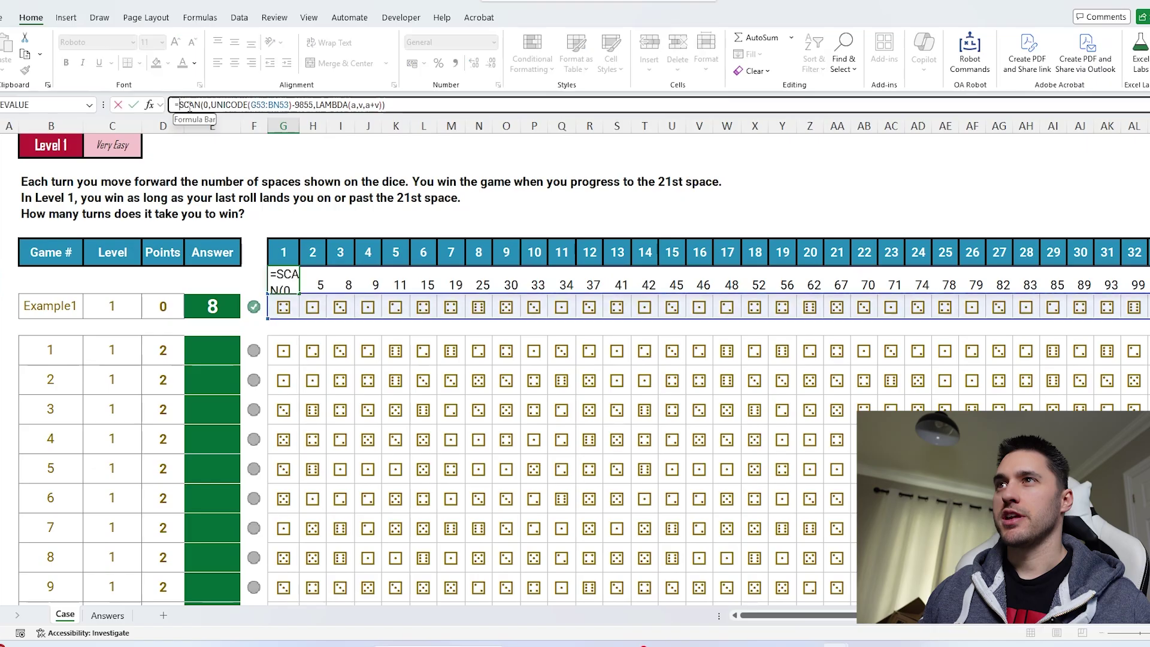
key(Home)
key(Right)
text(xm)
key(Tab)
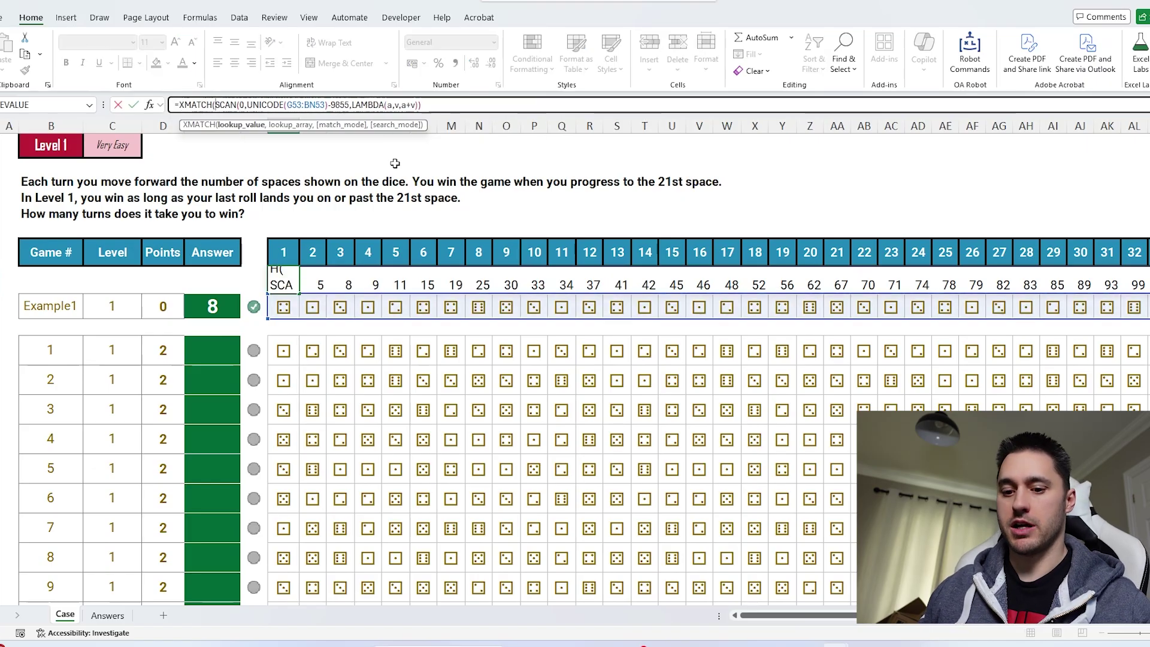
text(21,)
key(End)
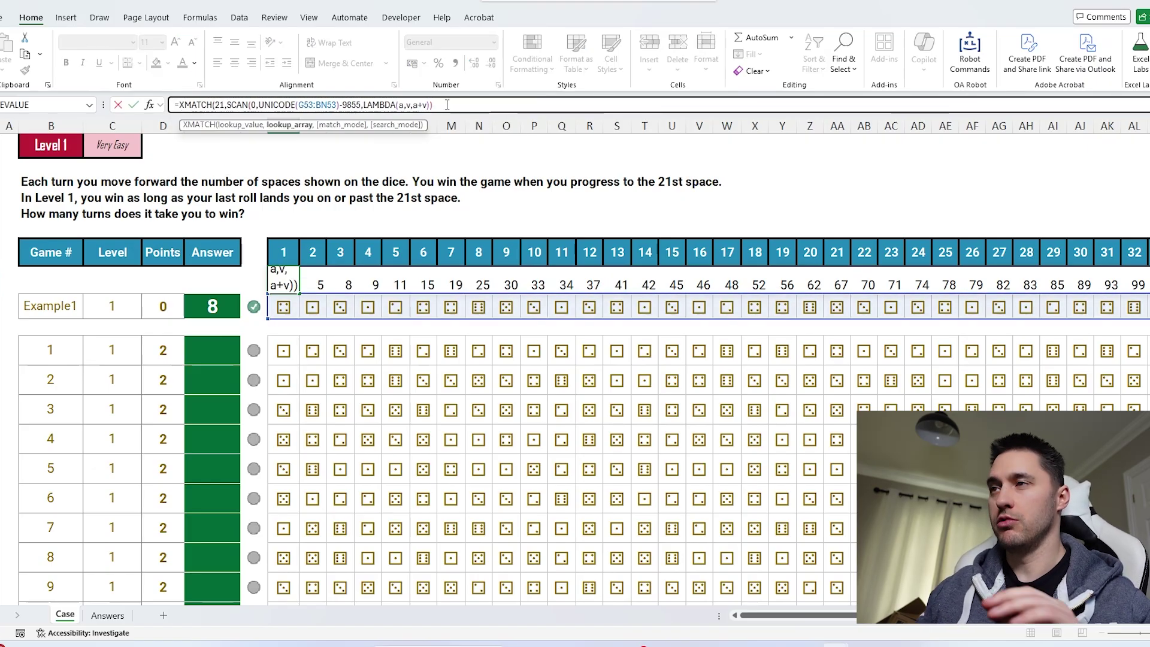
text(,)
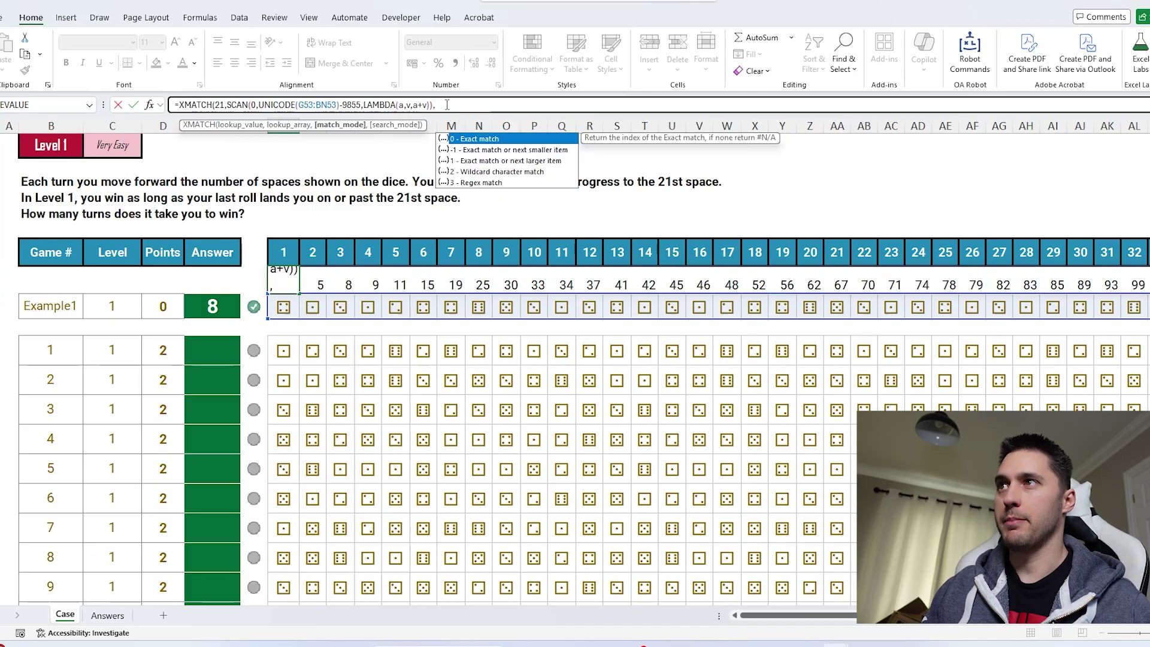
text(1))
key(Return)
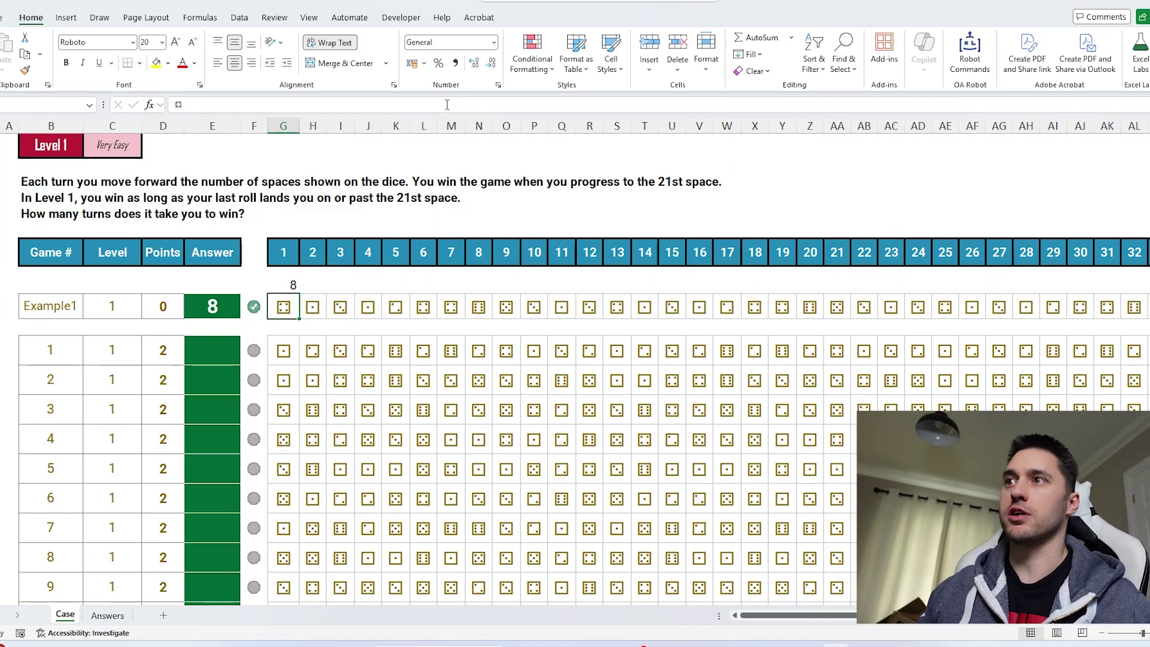
- Copy the complete XMATCH formula text from above the first Example1 roll into the Example1 Answer cell
key(Up)
key(F2)
key(ctrl+shift+Home)
key(ctrl+c)
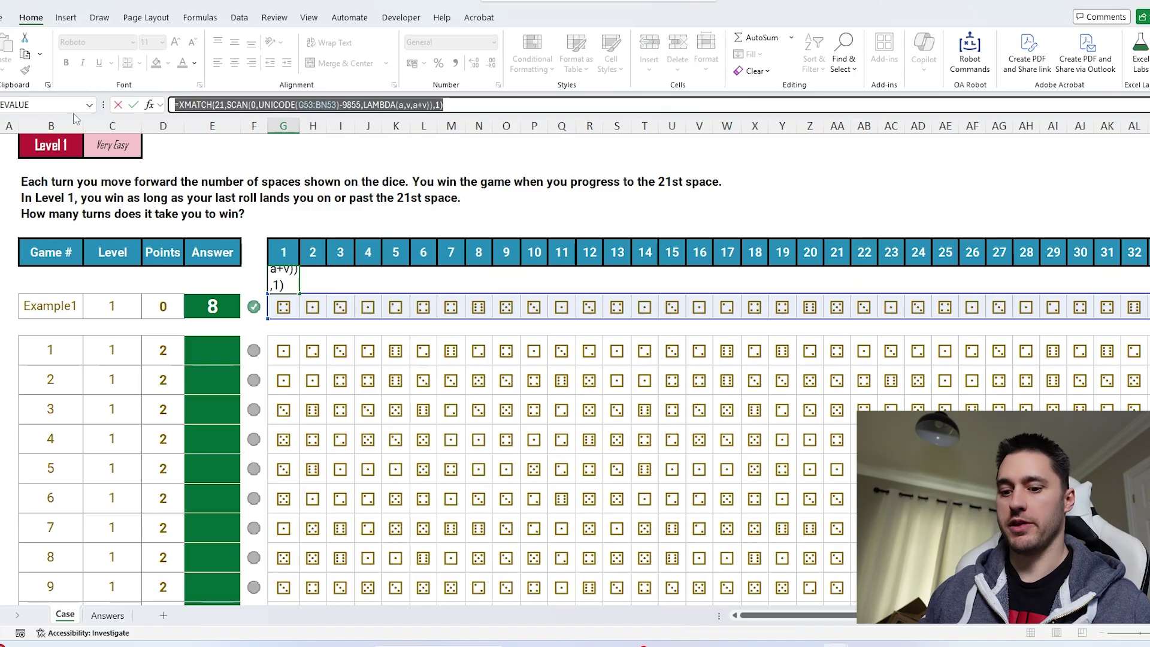
key(Escape)
click(213, 306)
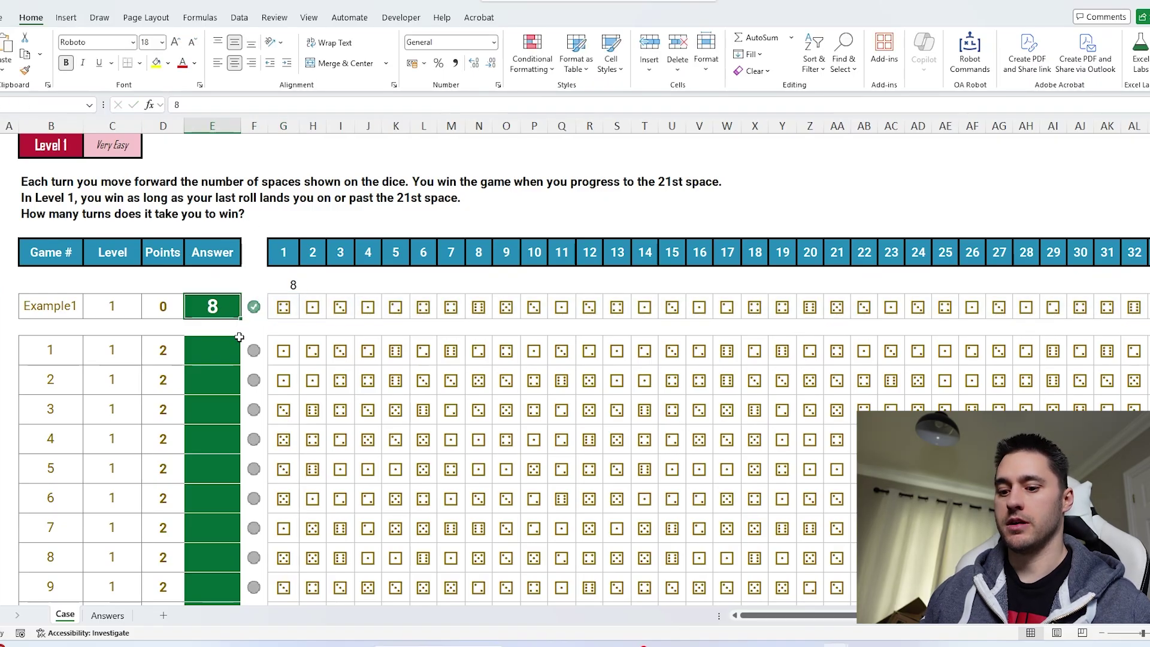
key(ctrl+v)
- Copy the Example1 answer formula to game 1 and fill it down through game 20 of Level 1
click(233, 348)
key(ctrl+v)
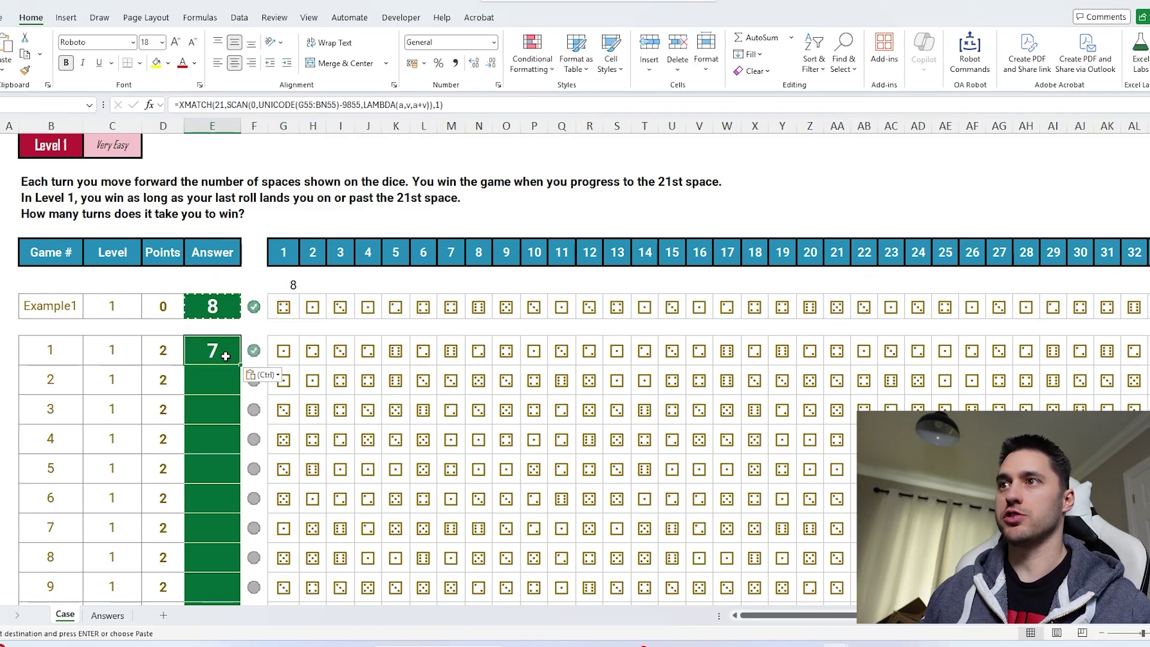
double_click(240, 364)
scroll(243, 384, down, 7)
scroll(246, 403, up, 1)
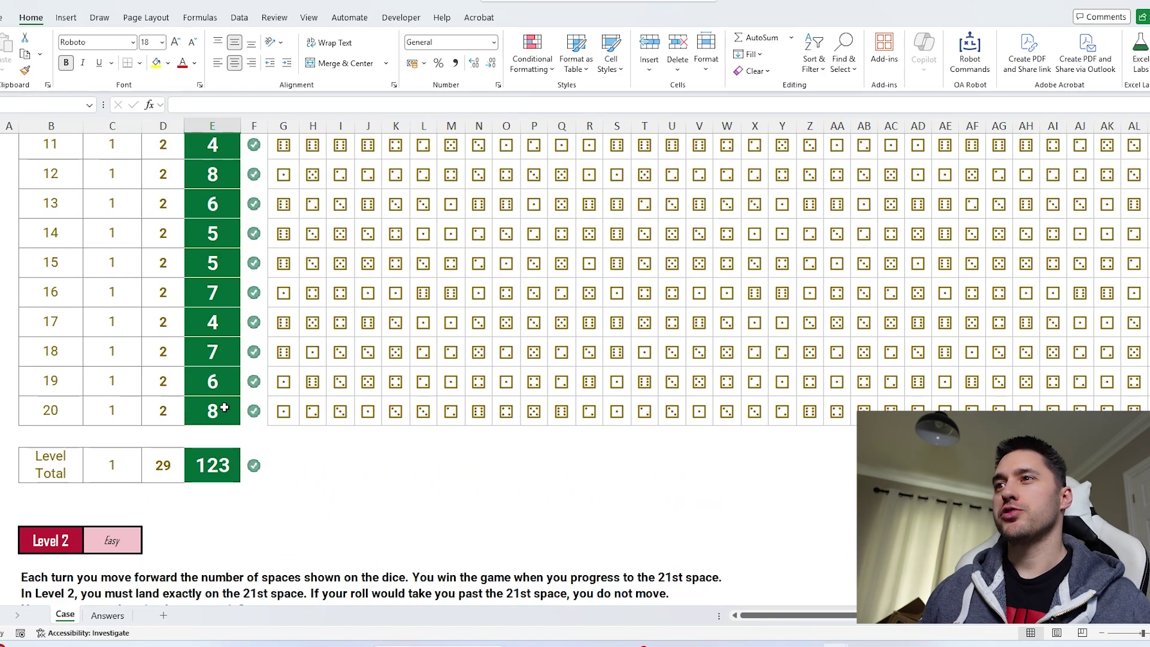
- Copy the game 20 answer formula to game 21 in Level 2 and review the exact-landing rule
click(237, 404)
scroll(298, 398, down, 1)
scroll(298, 399, down, 2)
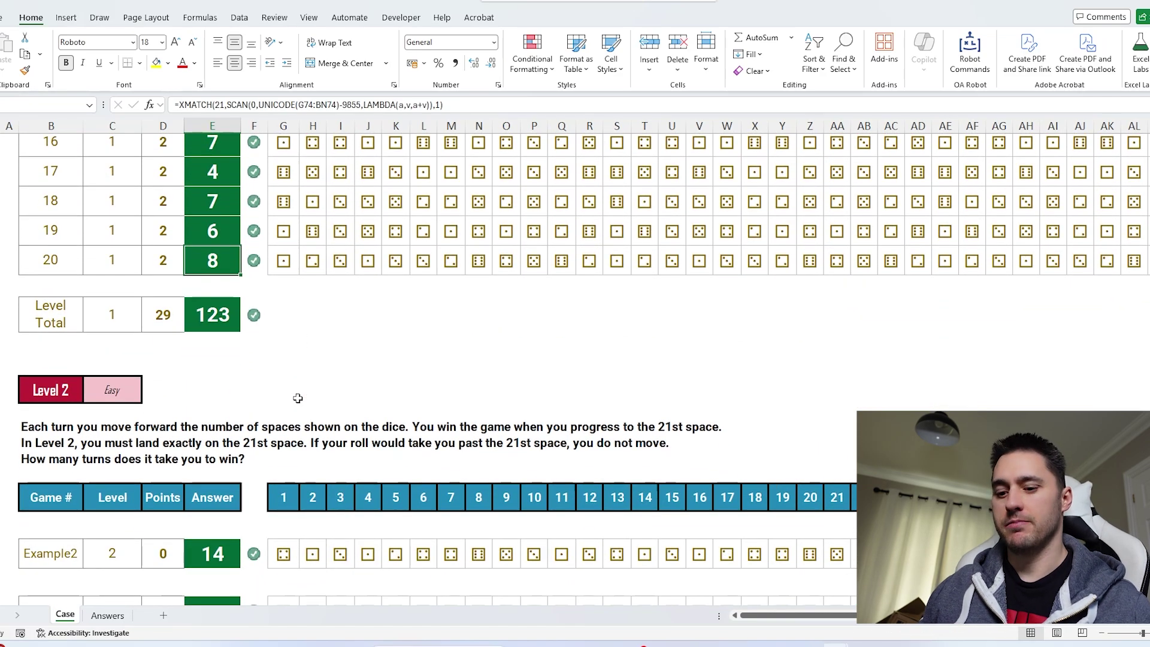
key(ctrl+c)
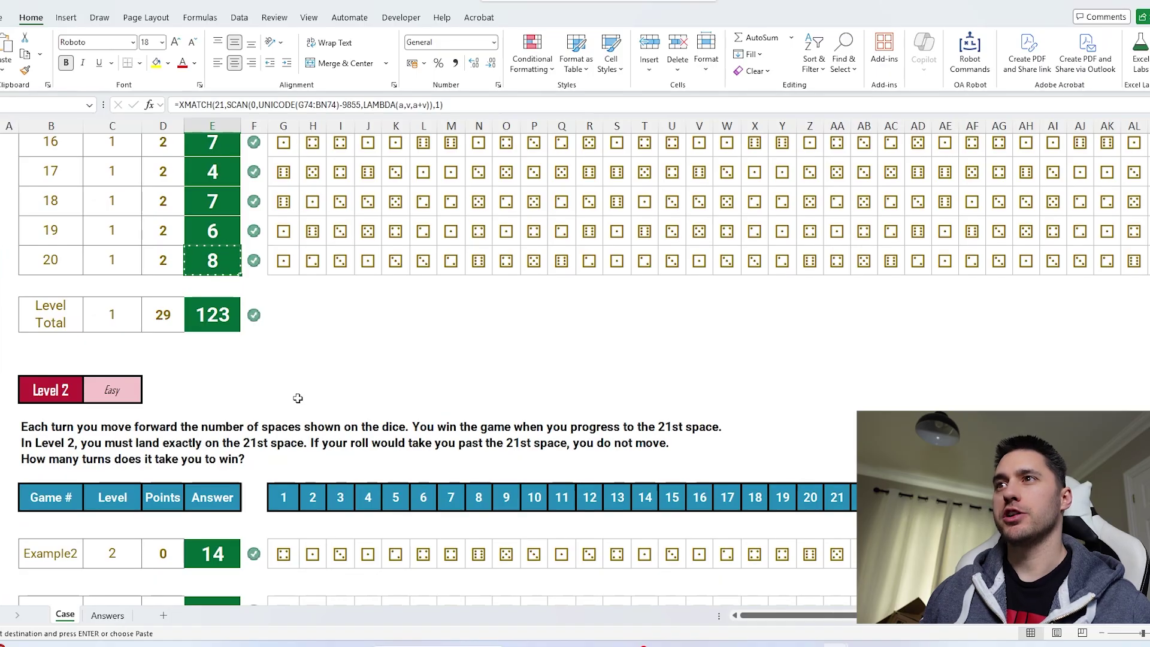
scroll(298, 398, down, 3)
click(220, 407)
key(ctrl+v)
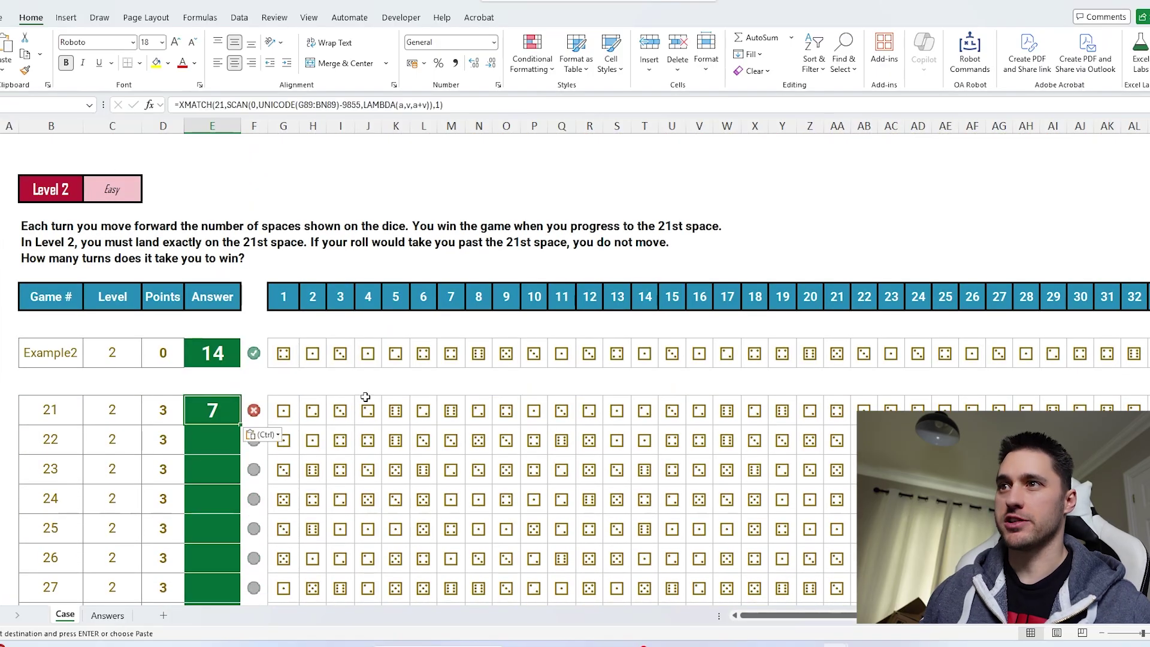
drag(37, 224, 461, 263)
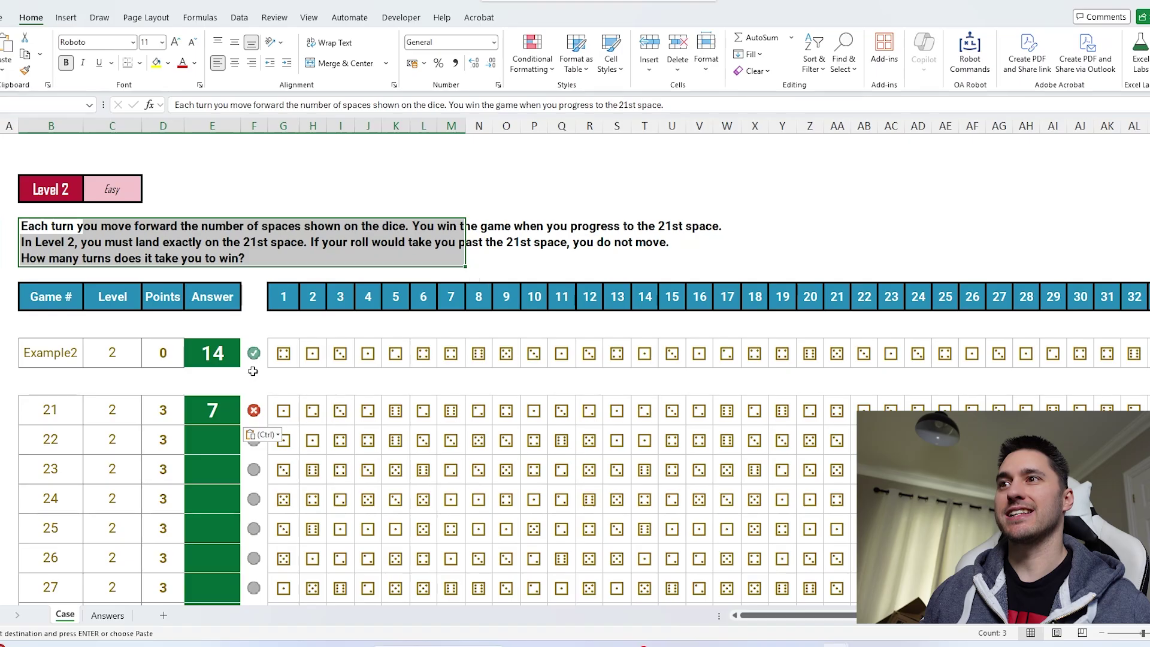
- Replace the a+v calculation in game 21's LAMBDA with IF(a+v>21,a,a+v) so rolls past 21 do not move
click(216, 410)
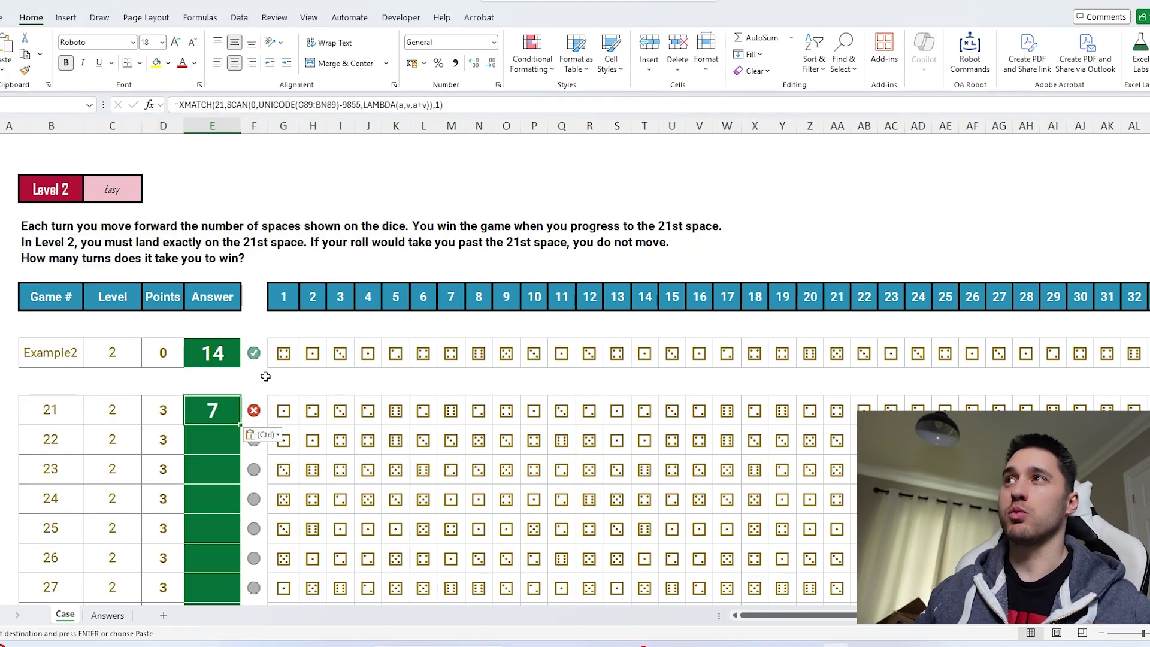
click(412, 104)
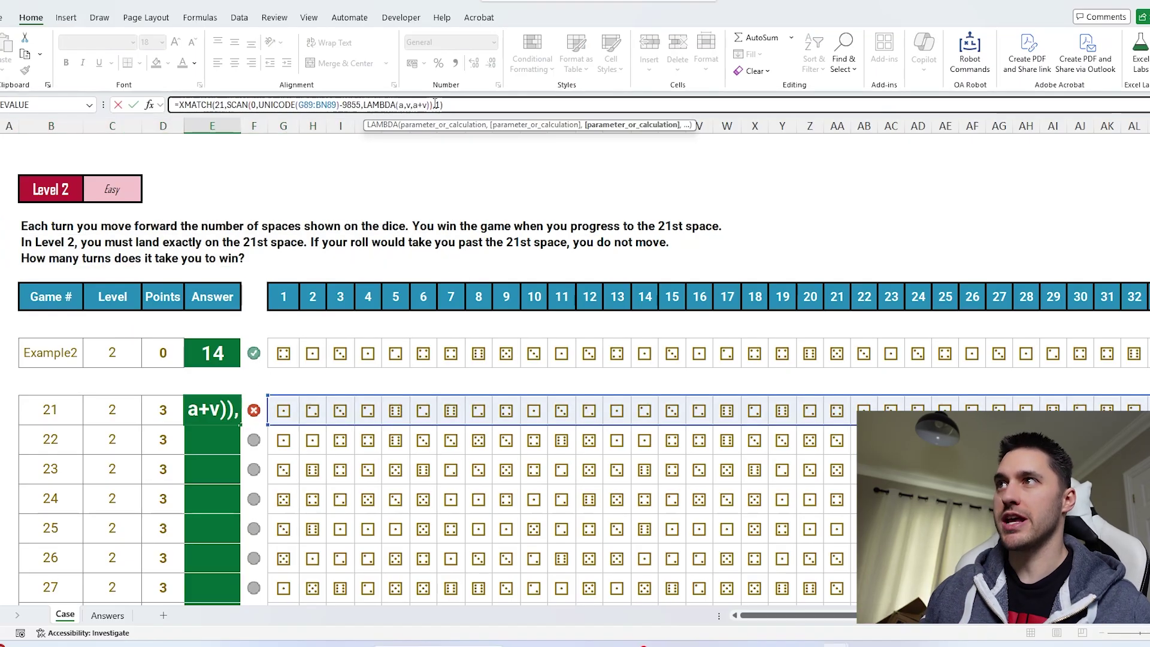
text(if)
key(Tab)
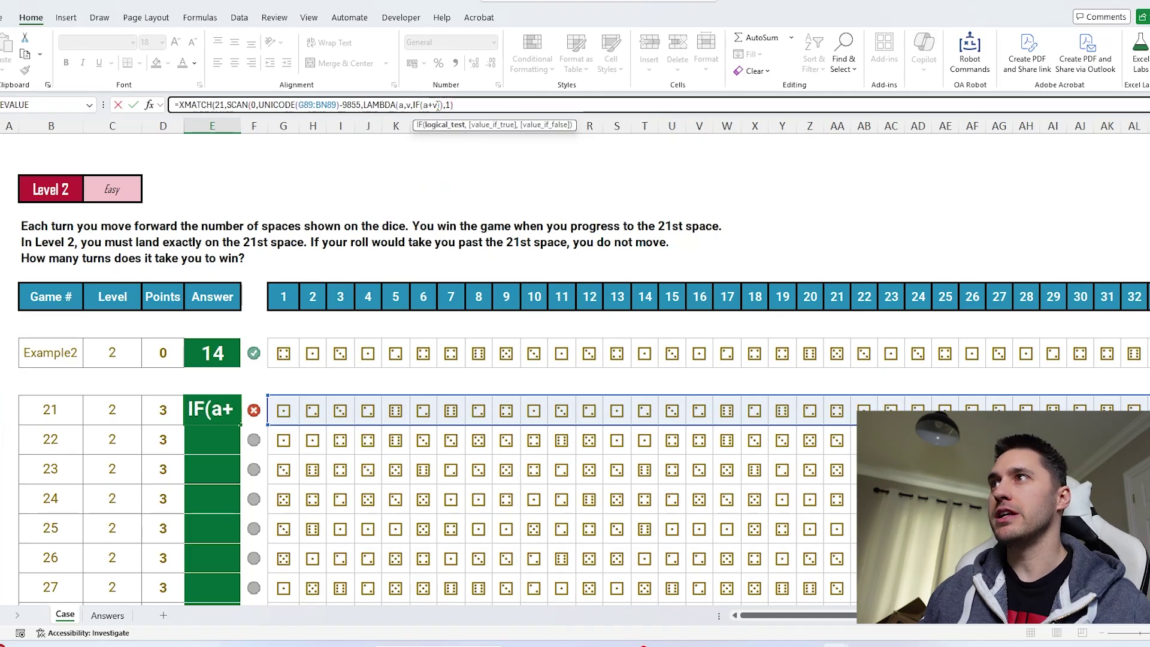
text())
key(Left)
text(>21)
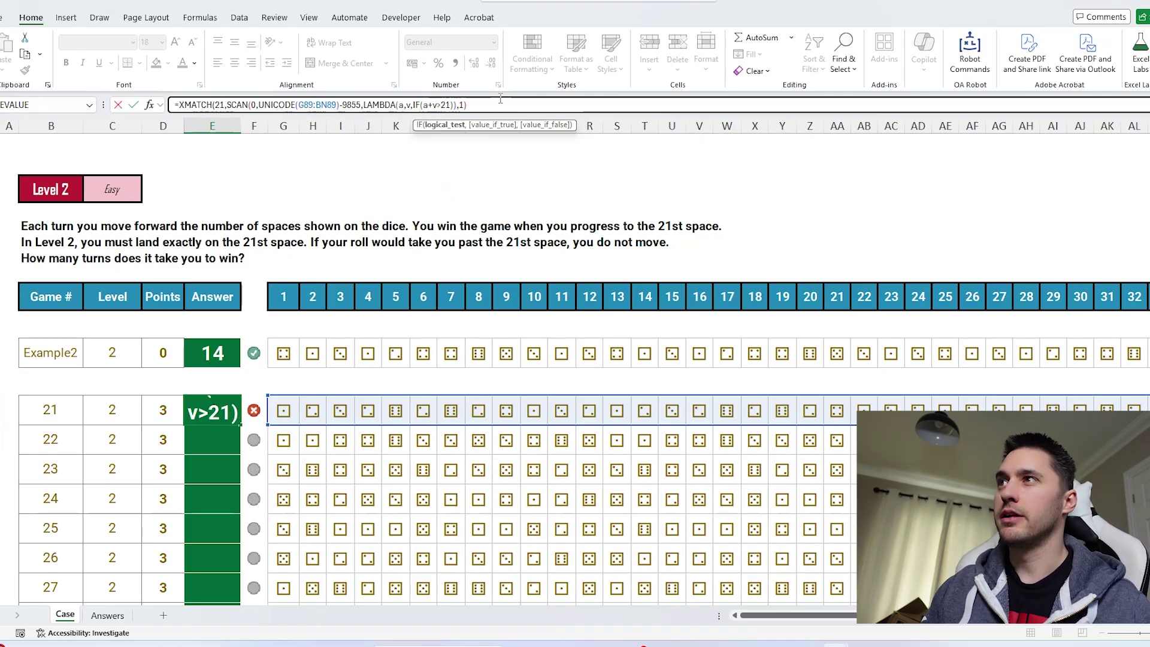
text(,a)
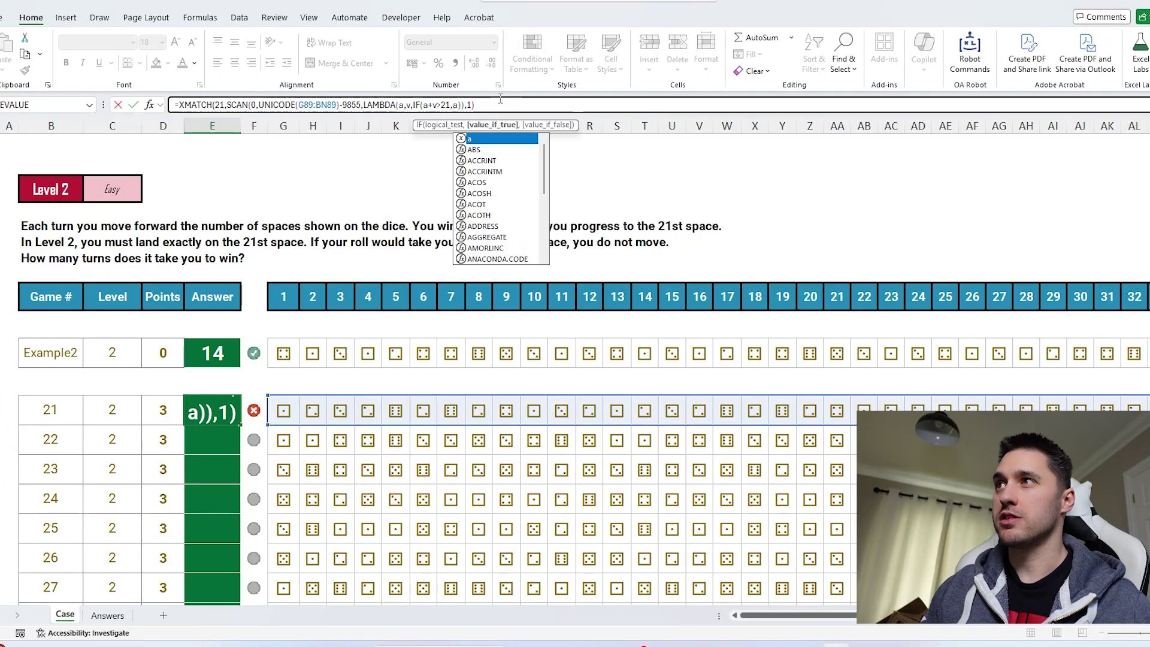
text(,)
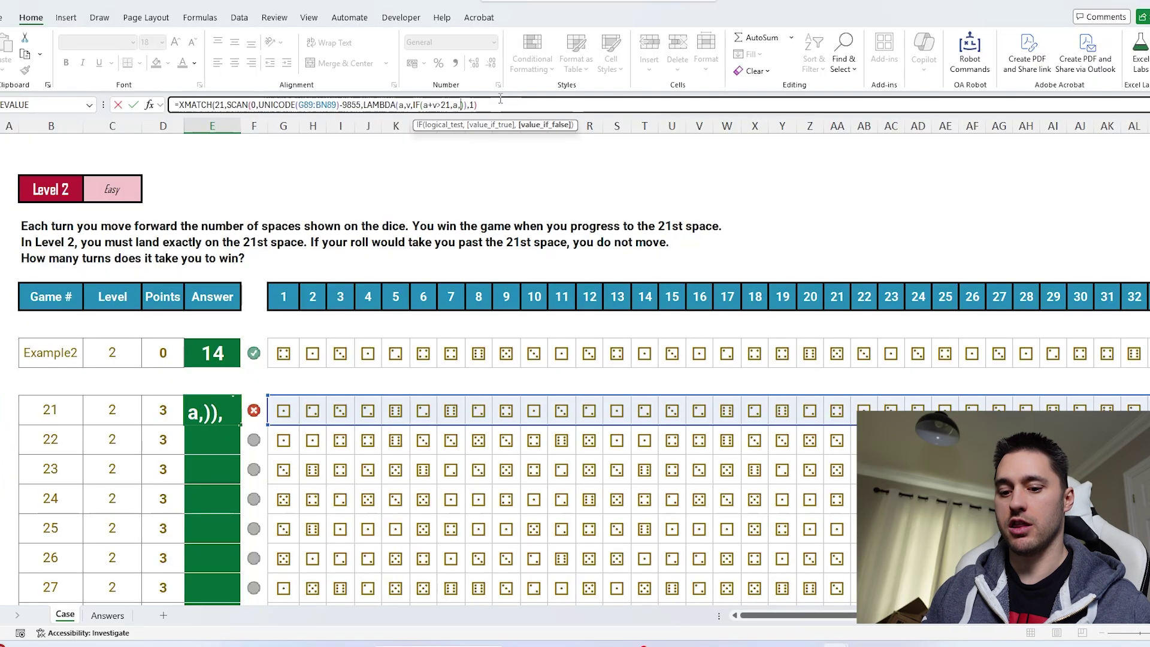
text(a+v))
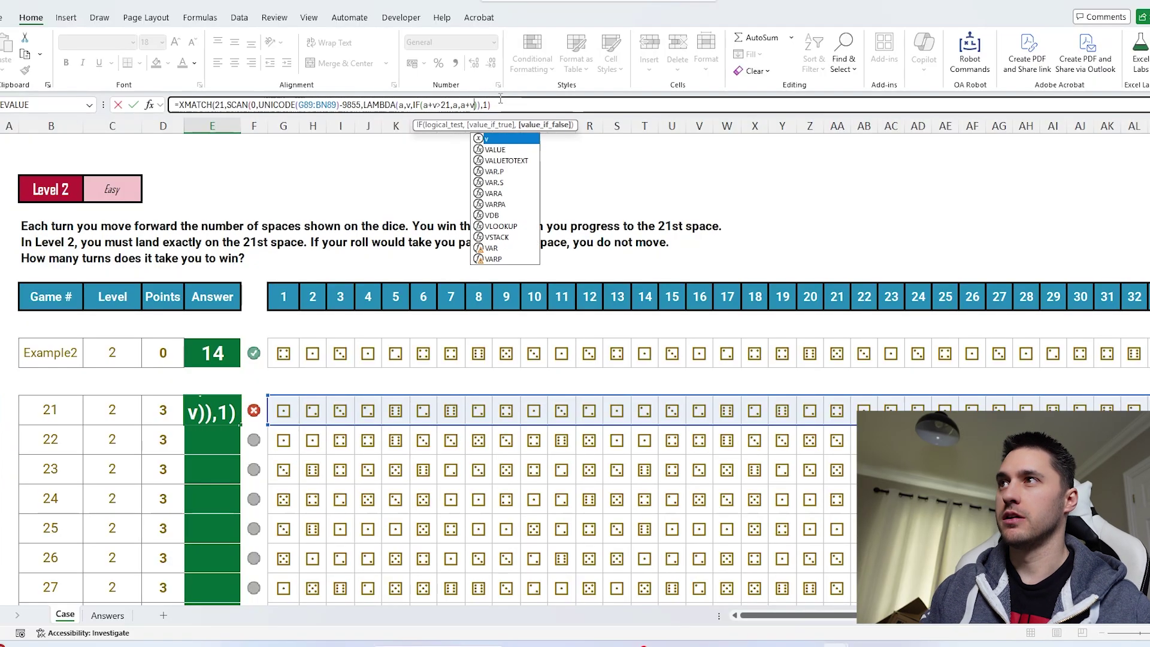
key(Return)
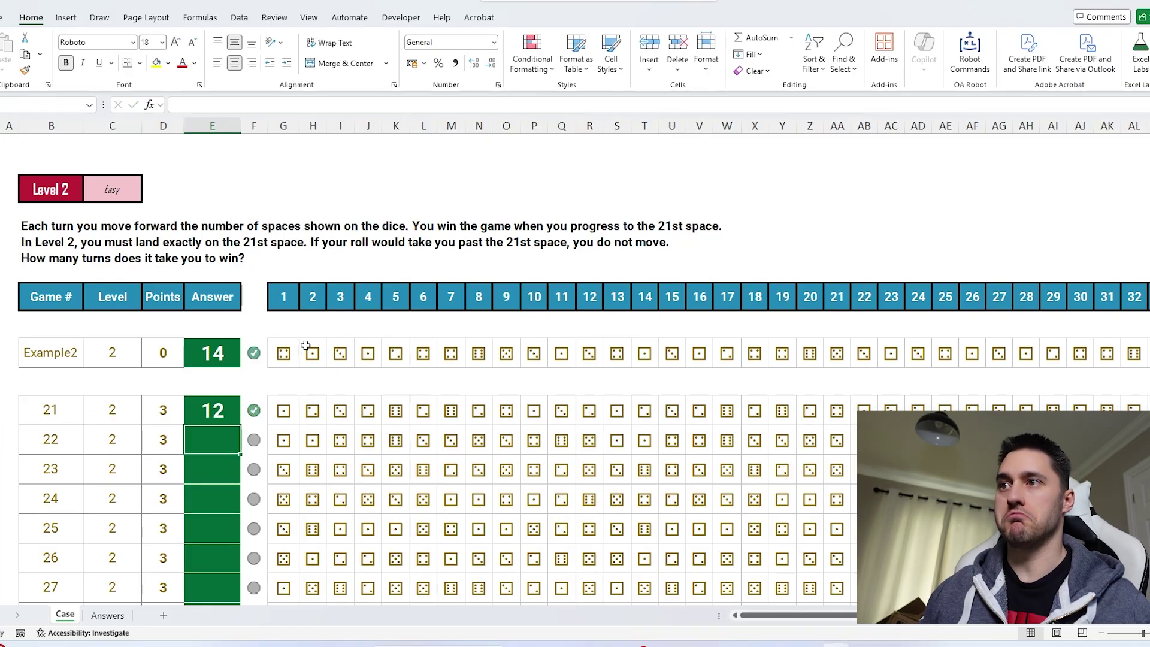
- Fill the game 21 answer formula down the Level 2 games and check the results
click(233, 409)
double_click(240, 424)
scroll(220, 389, down, 2)
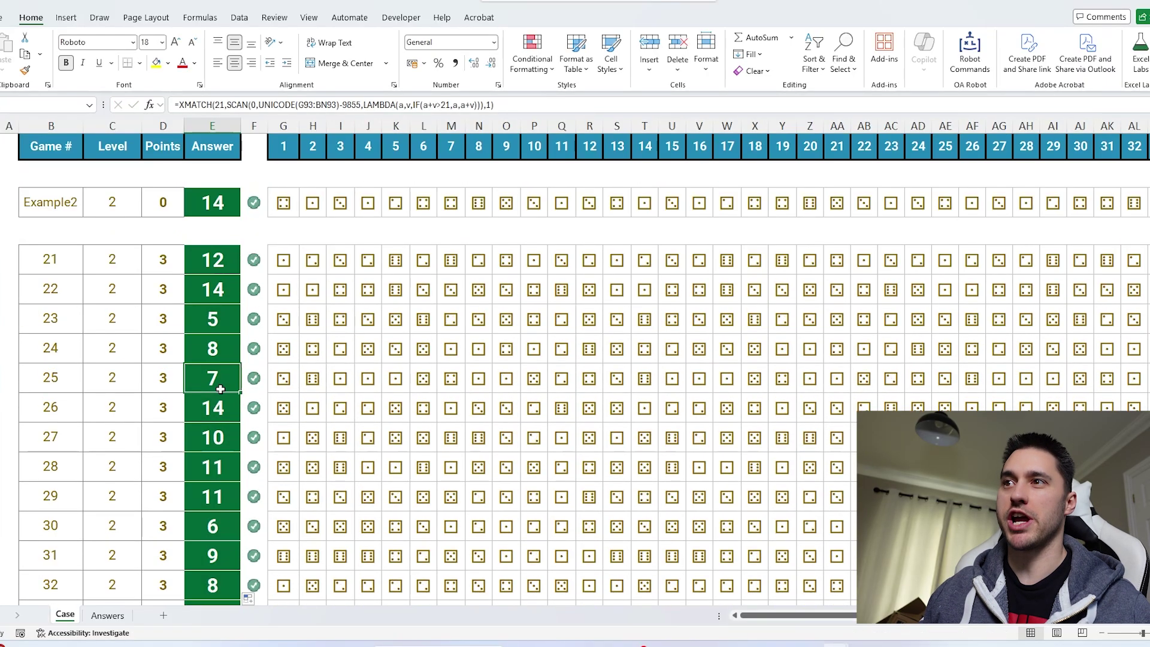
scroll(218, 353, down, 2)
click(216, 318)
scroll(216, 318, up, 1)
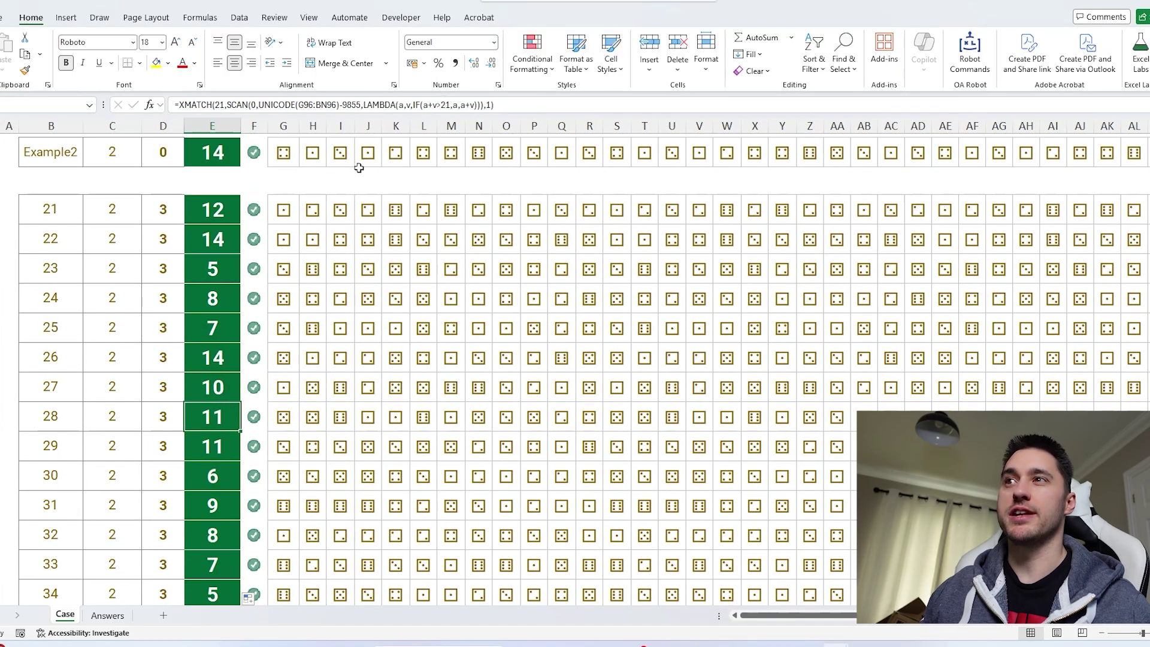
- Review the Level 2 exact-landing rule and the dice rolls of games 21 to 23
scroll(312, 311, up, 2)
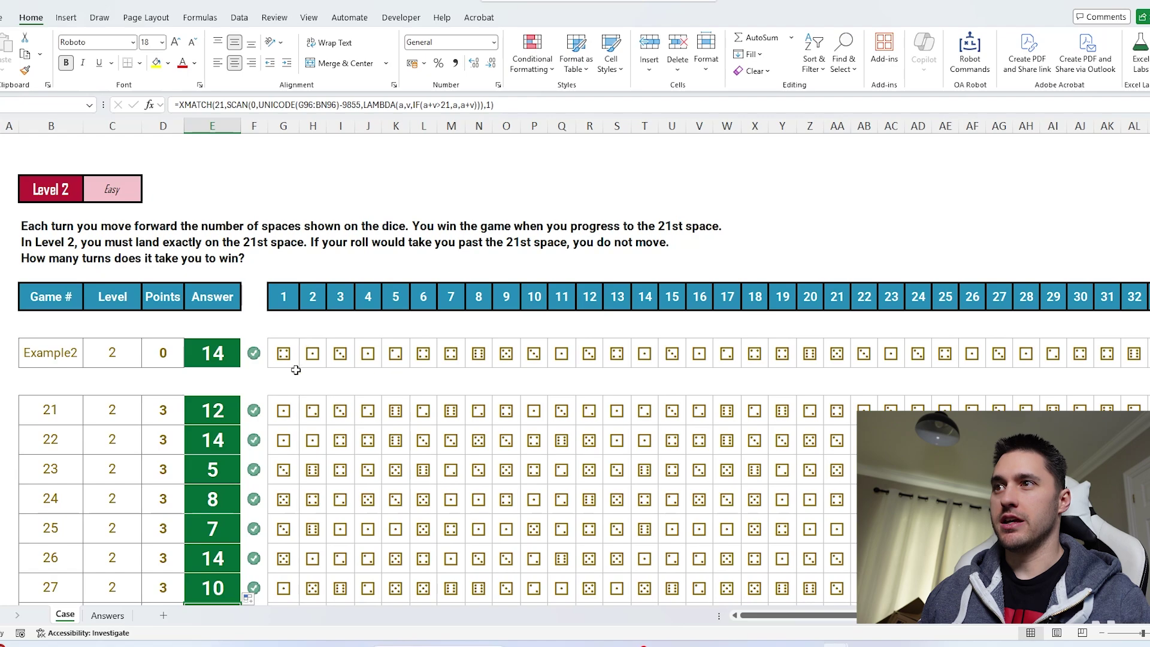
drag(283, 411, 810, 411)
drag(288, 442, 810, 440)
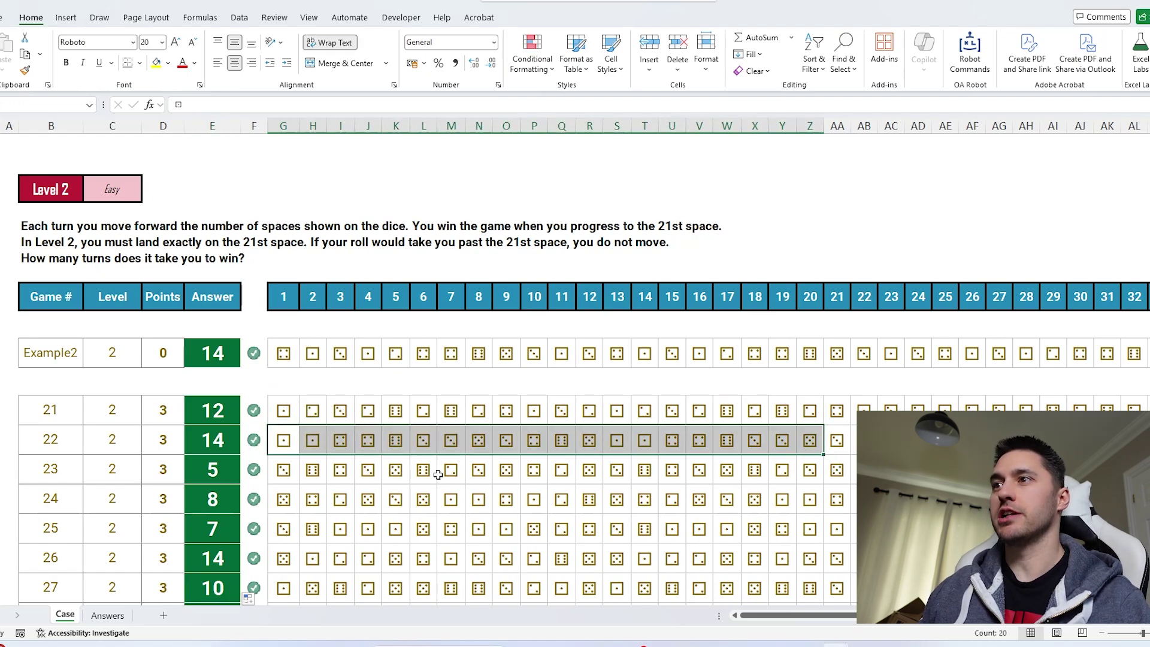
drag(287, 478, 787, 484)
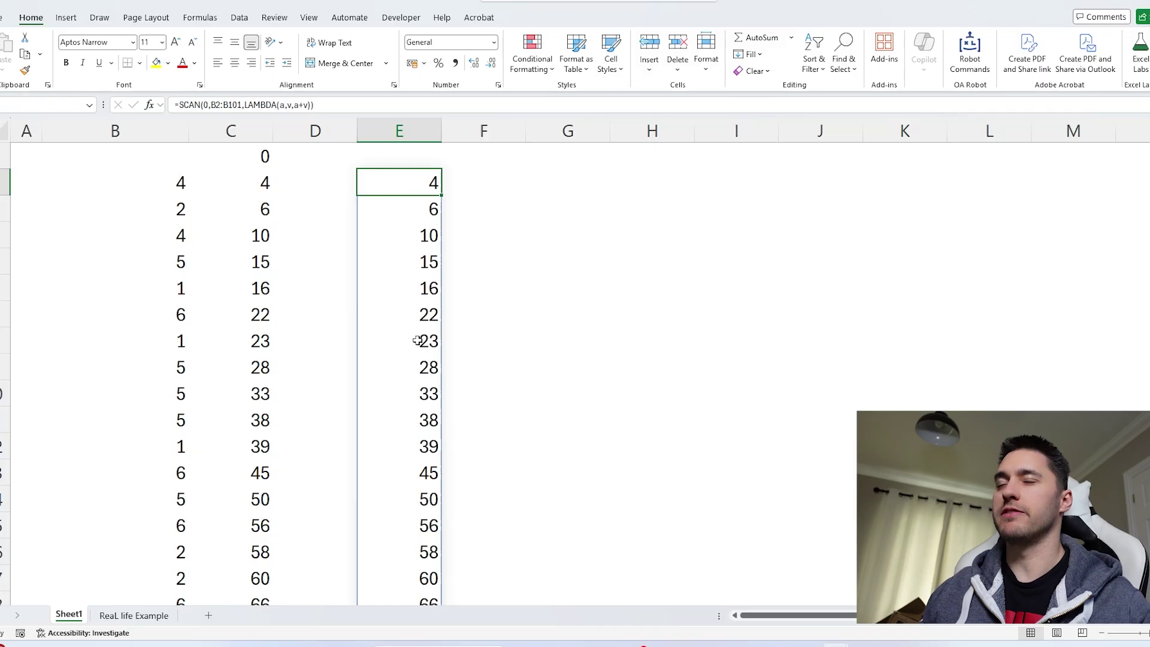
- Narrow column B on the running-total sheet and select the SCAN formula in E2
drag(189, 131, 119, 131)
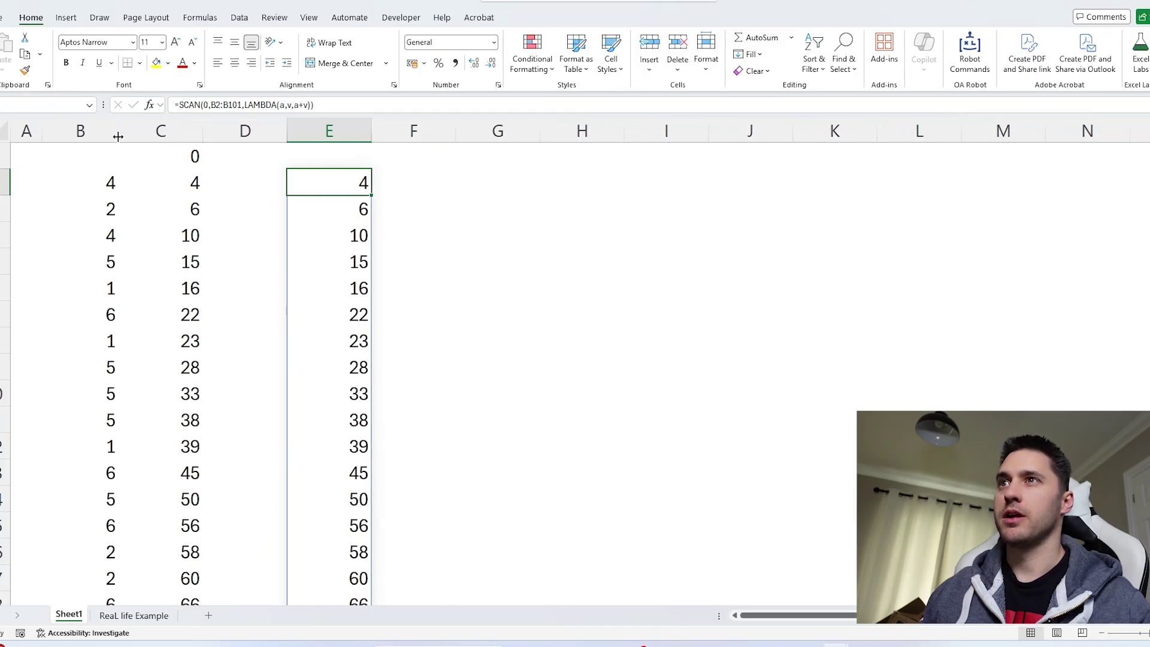
click(482, 198)
click(333, 218)
click(349, 185)
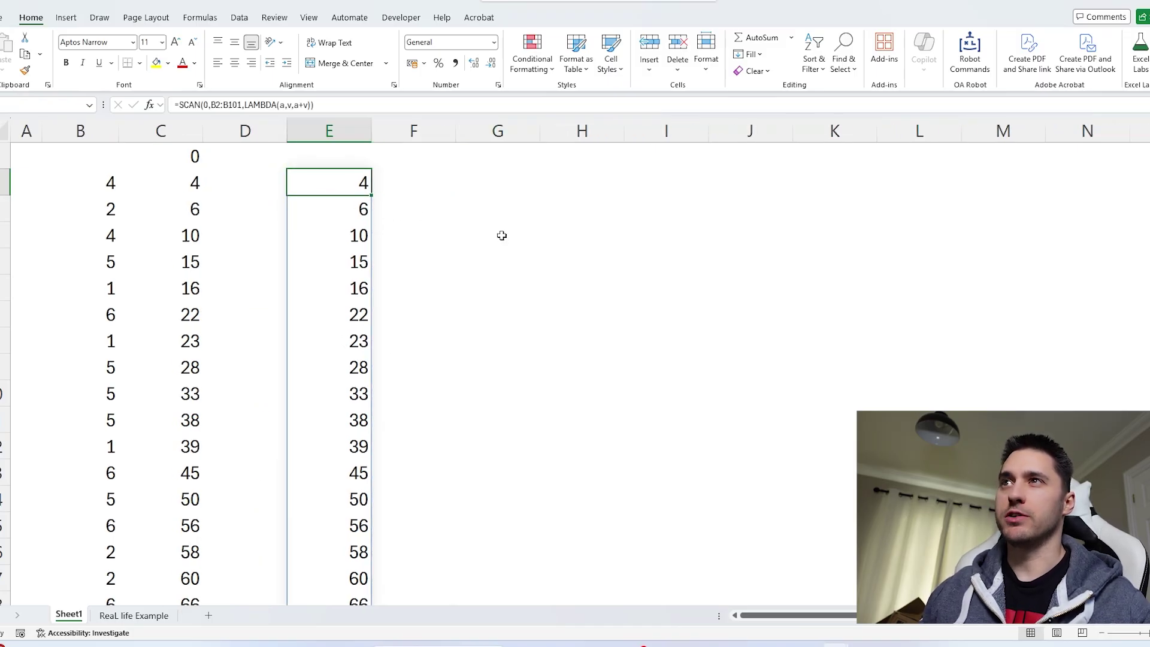
- Examine the SCAN running totals in column E down to the final row of the spilled range
scroll(379, 283, down, 20)
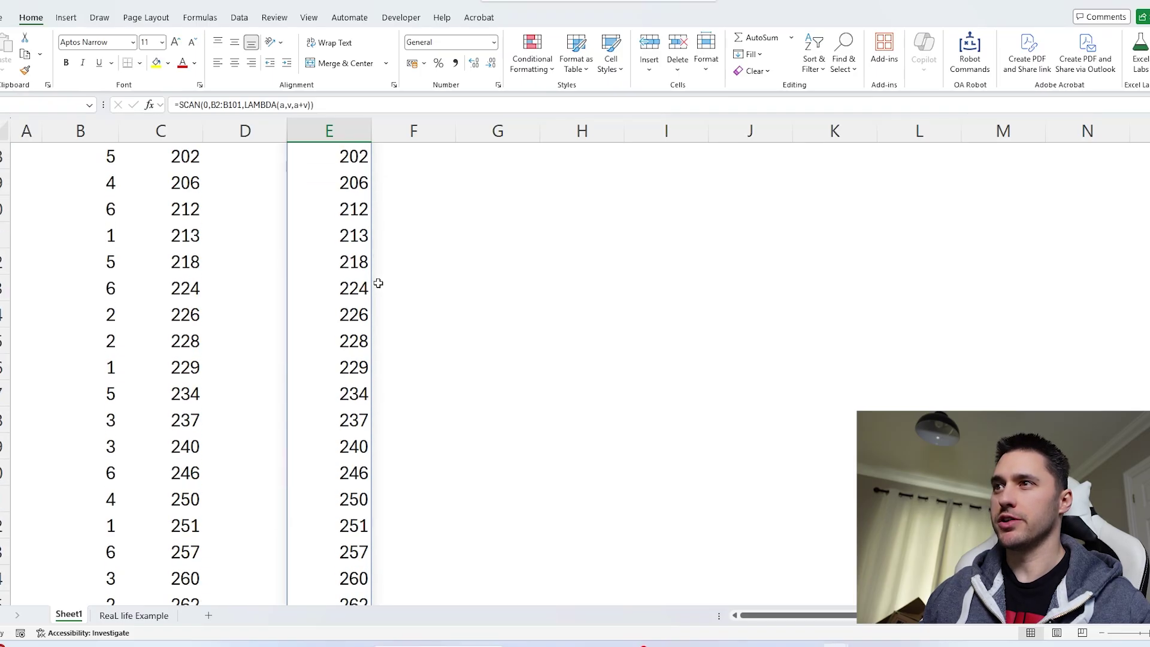
scroll(378, 284, down, 7)
click(330, 342)
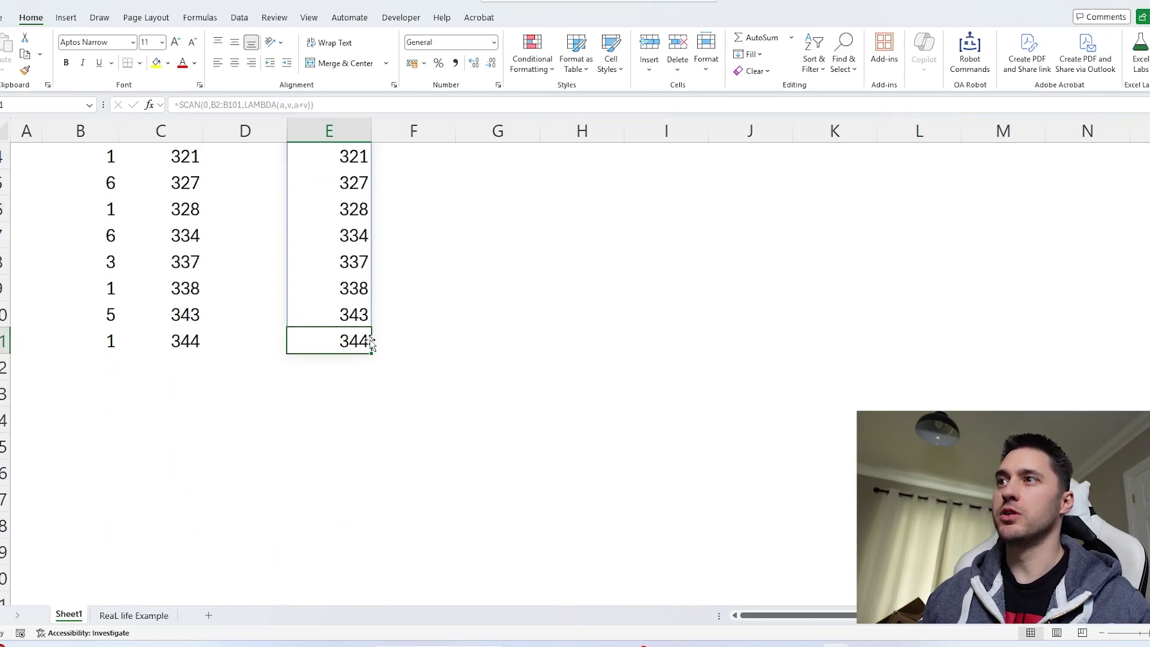
scroll(331, 341, up, 20)
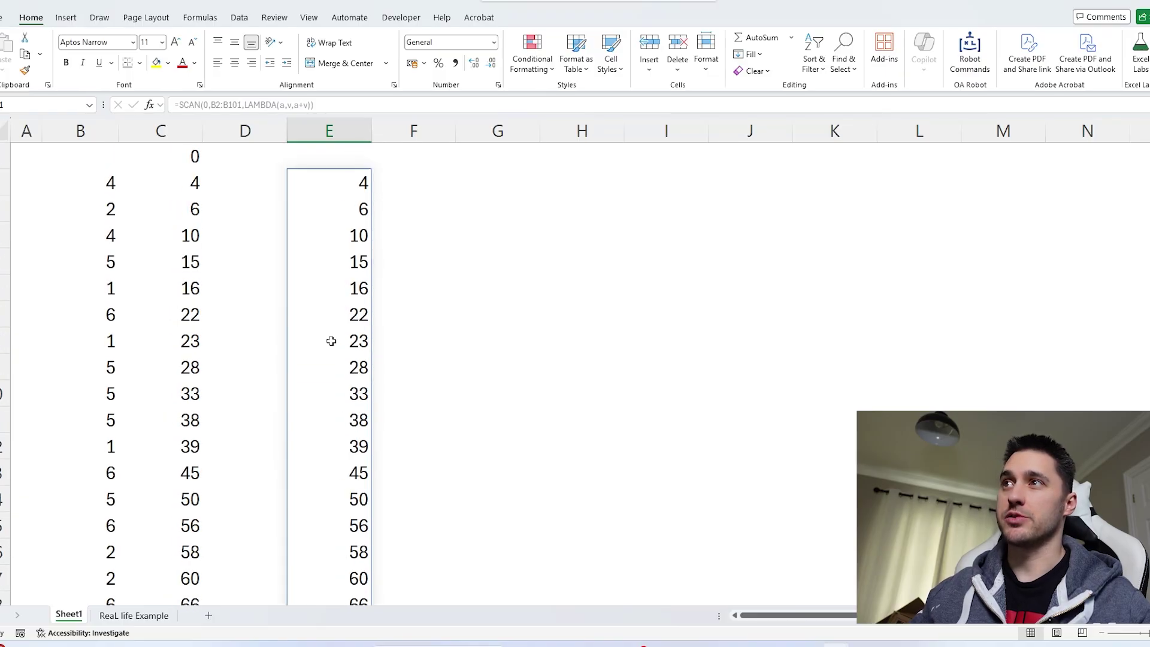
- Replace SCAN with REDUCE in the E2 formula, keeping the range B2:B101 and LAMBDA(a,v,a+v)
click(341, 189)
double_click(198, 105)
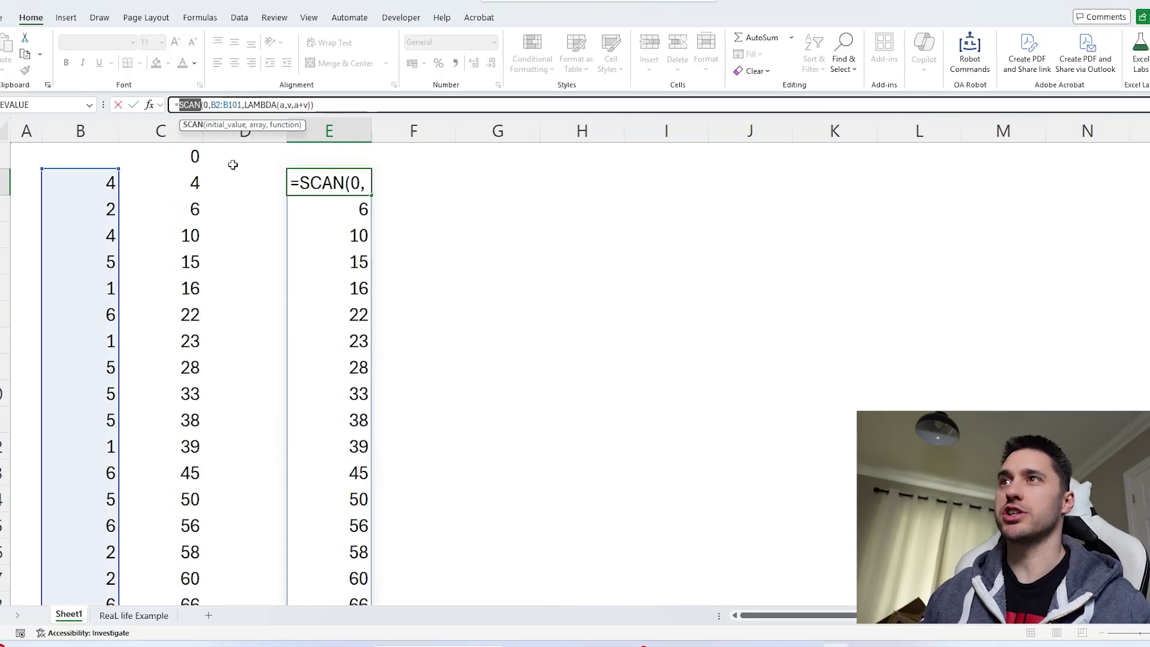
text(reduce)
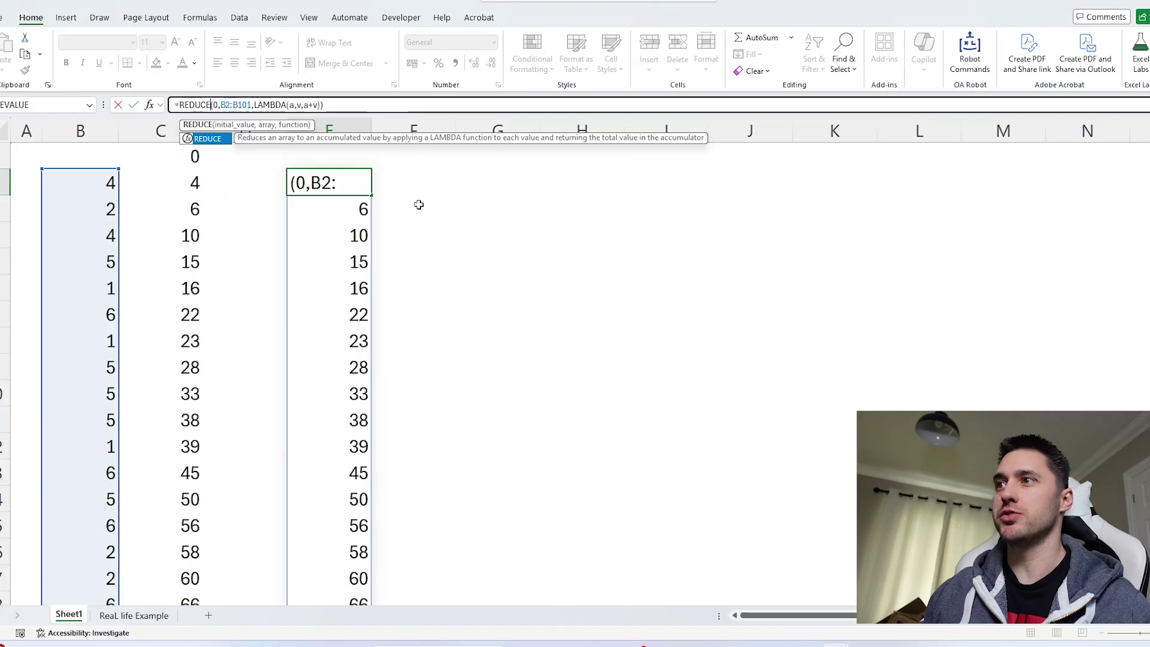
scroll(431, 227, down, 20)
scroll(443, 269, up, 10)
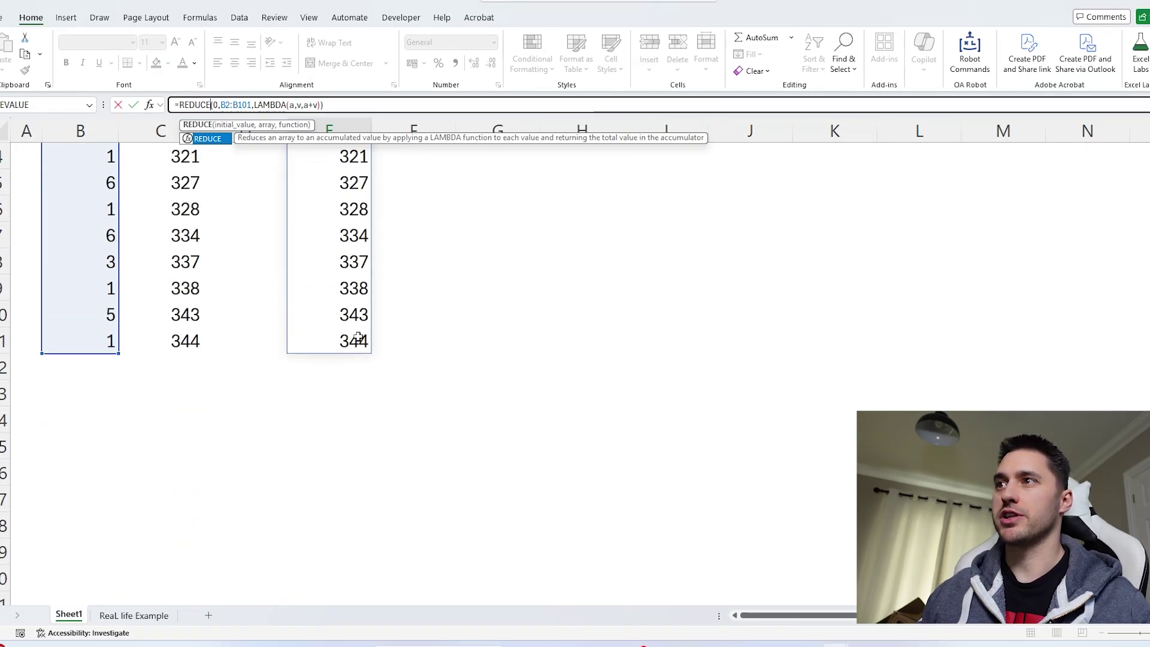
scroll(456, 345, up, 20)
key(Return)
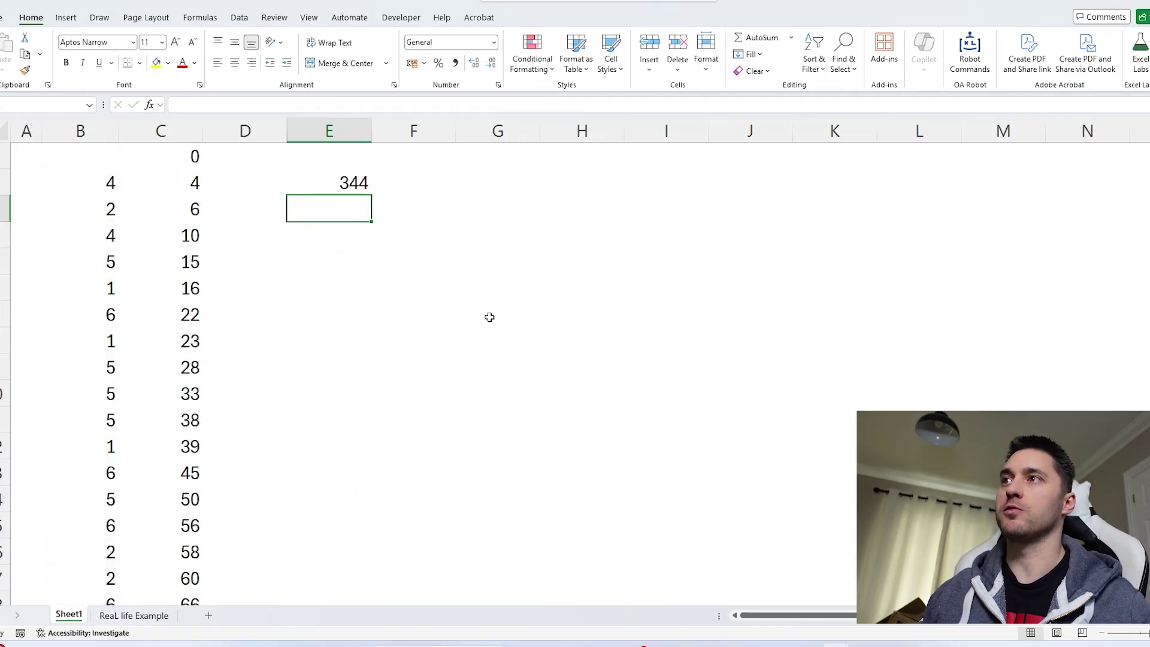
key(Up)
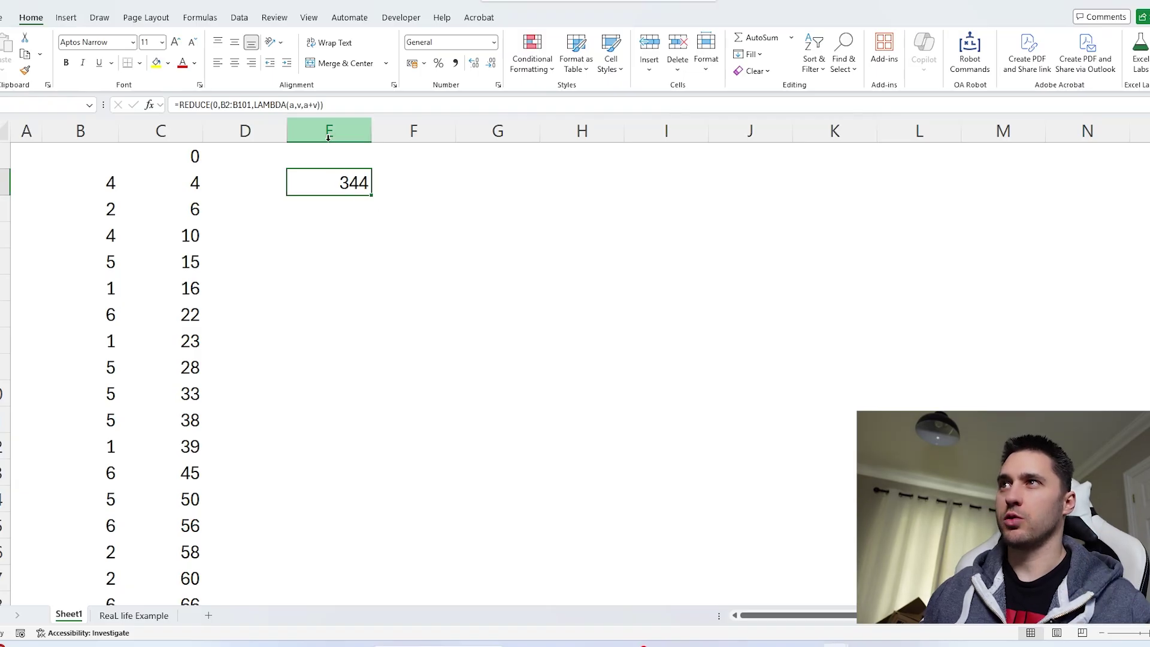
- Clear the contents of columns A to E
drag(329, 131, 34, 137)
key(Delete)
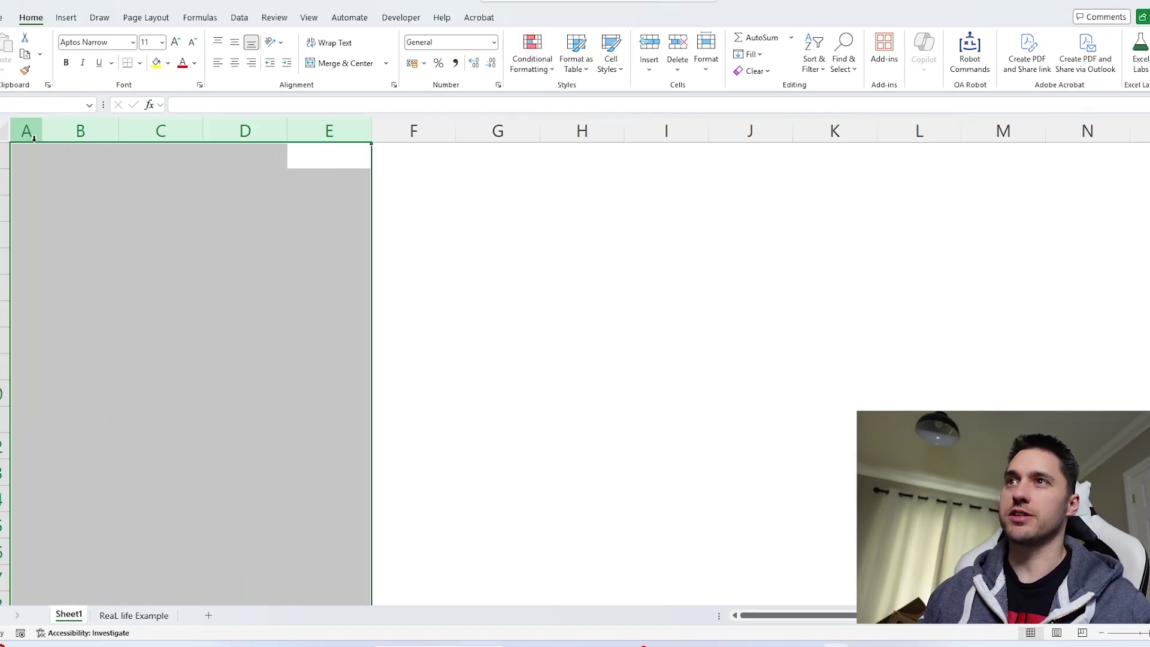
click(96, 159)
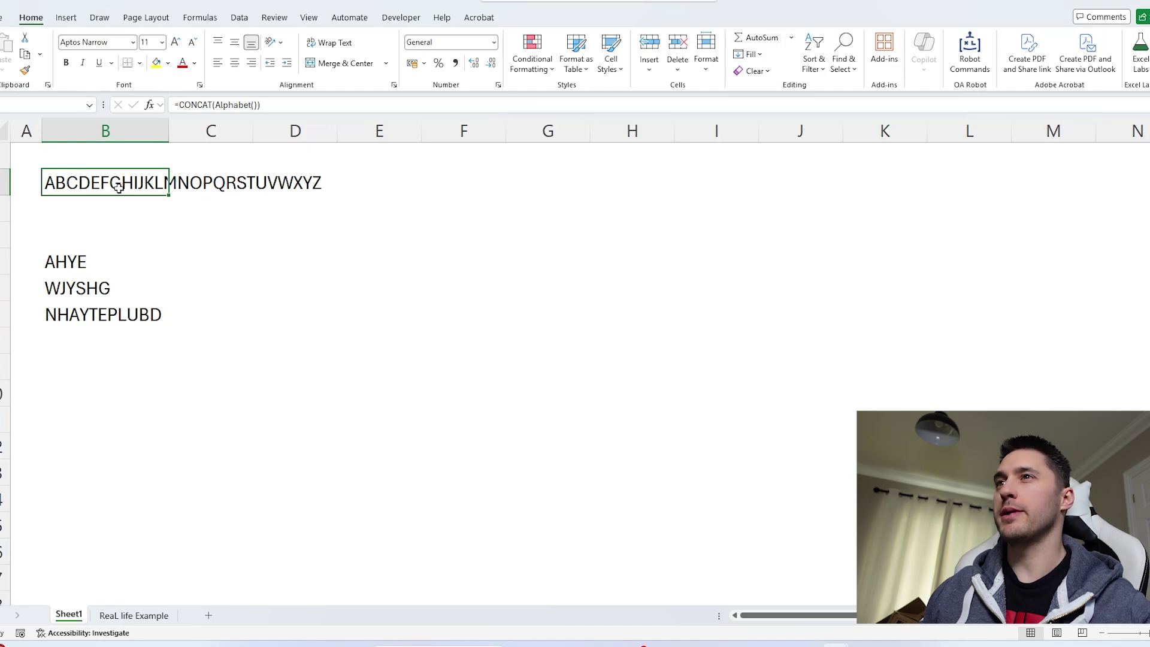
- Examine the alphabet string in B2 and the three letter strings AHYE, WJYSHG and NHAYTEPLUBD below it
click(67, 262)
click(74, 287)
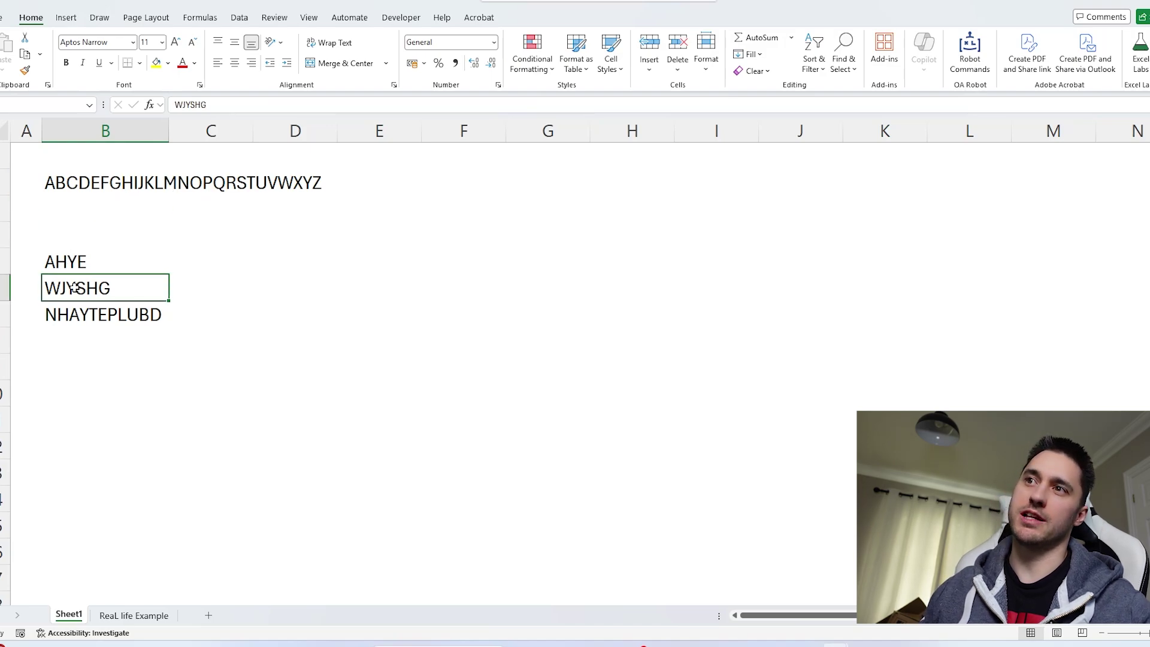
click(78, 308)
click(77, 184)
key(Right)
key(Down)
key(Down)
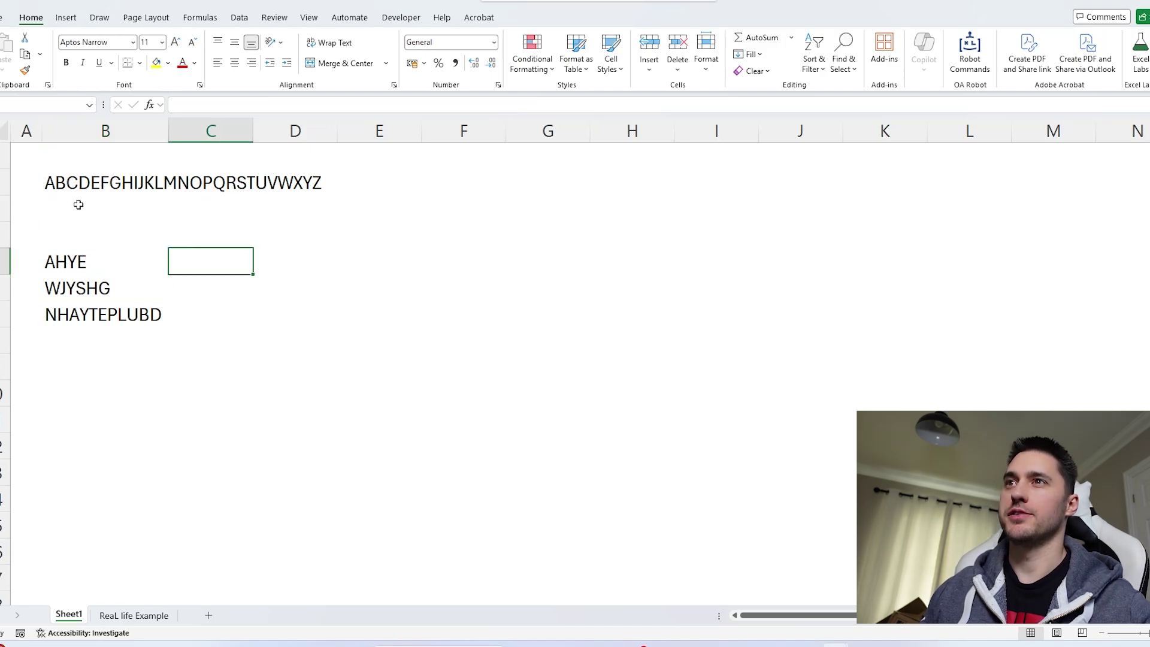
click(80, 271)
click(202, 263)
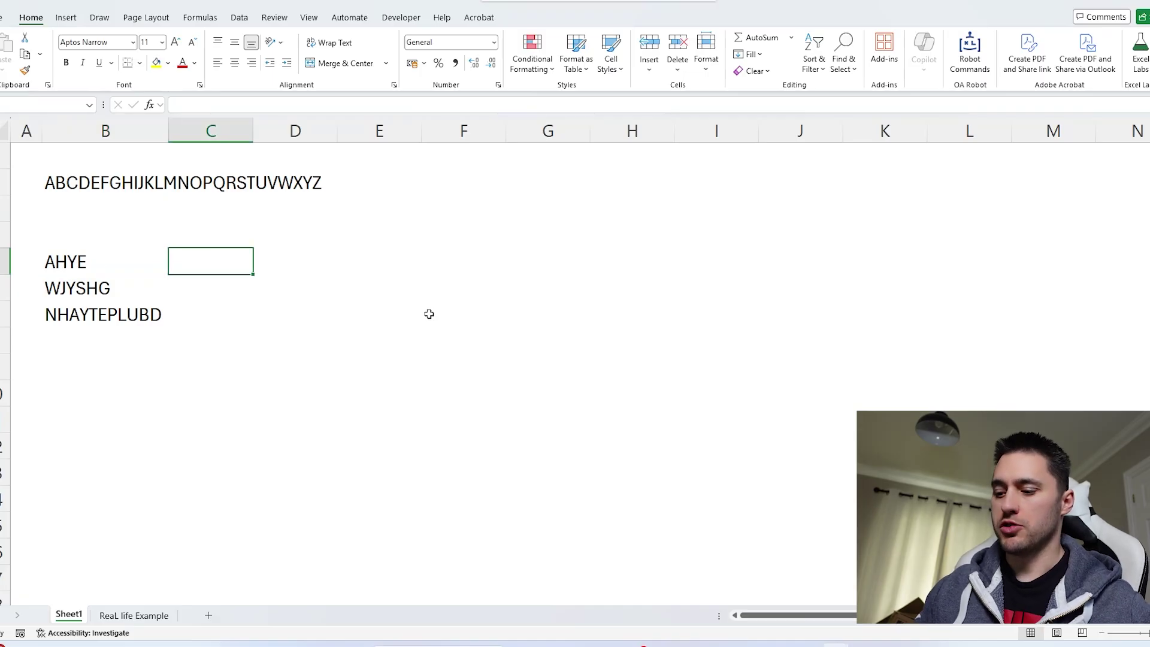
- Enter =SUBSTITUTE(B2,"A","") in E5 to remove the letter A from the alphabet
click(389, 263)
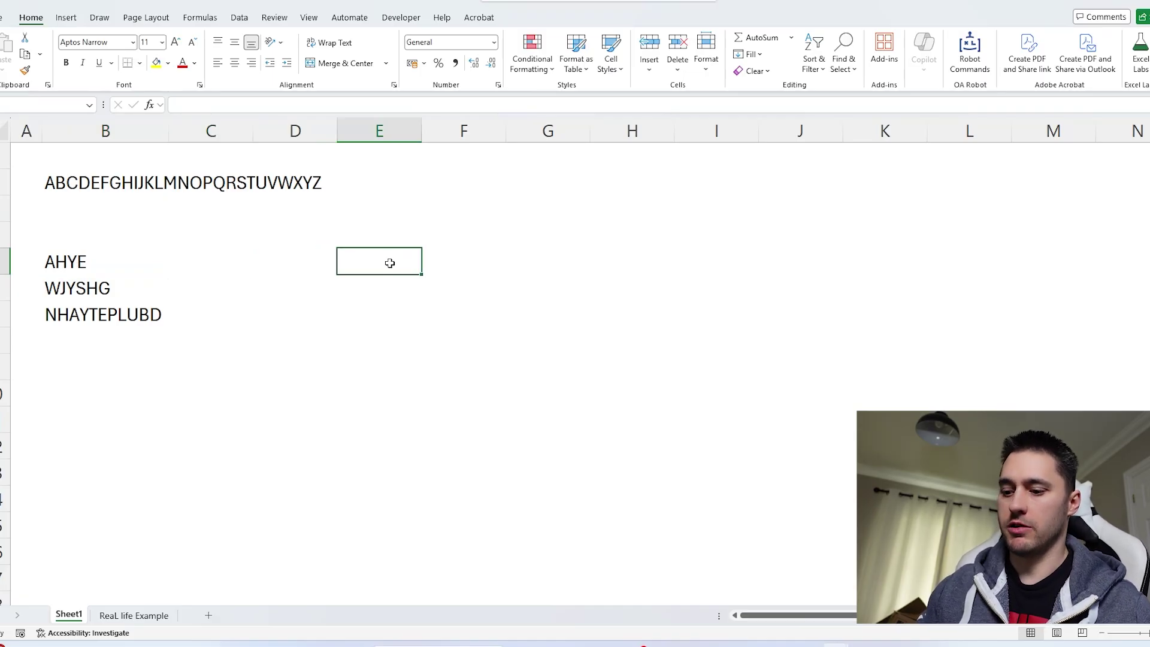
text(=sub)
key(Tab)
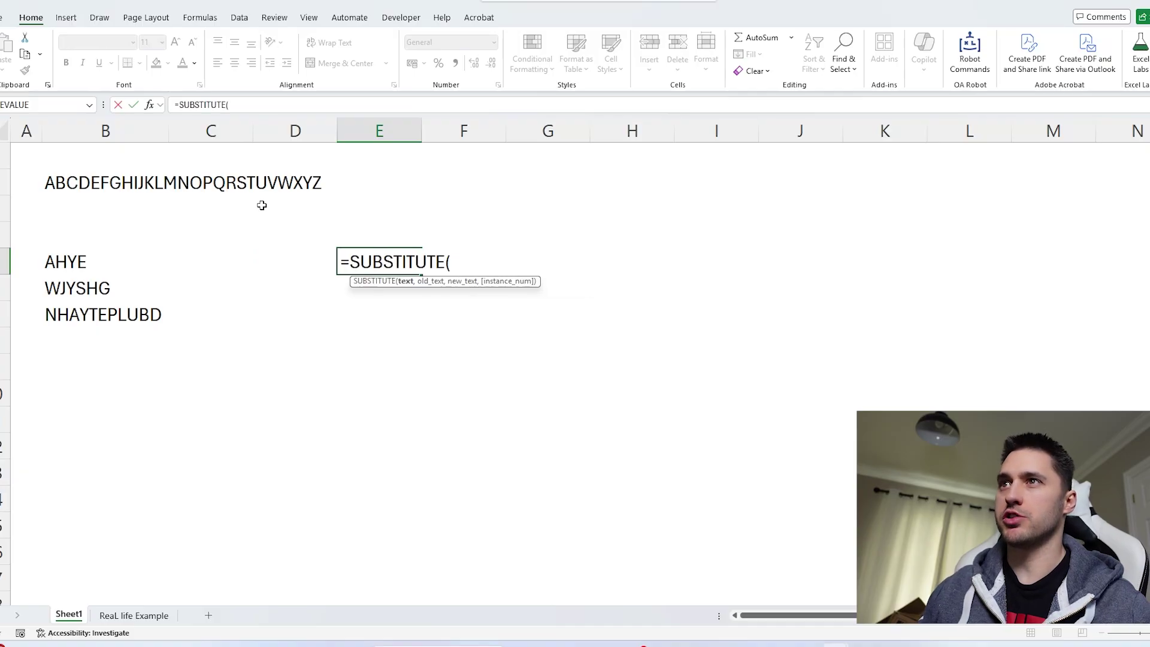
click(67, 181)
text(,)
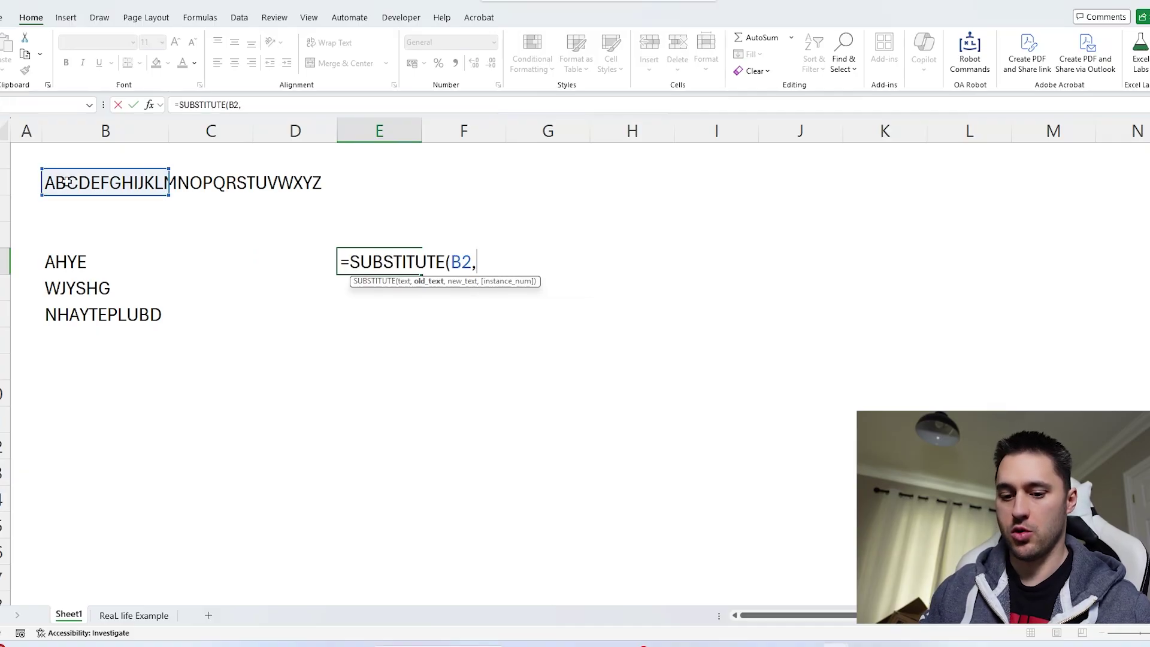
text("A","")
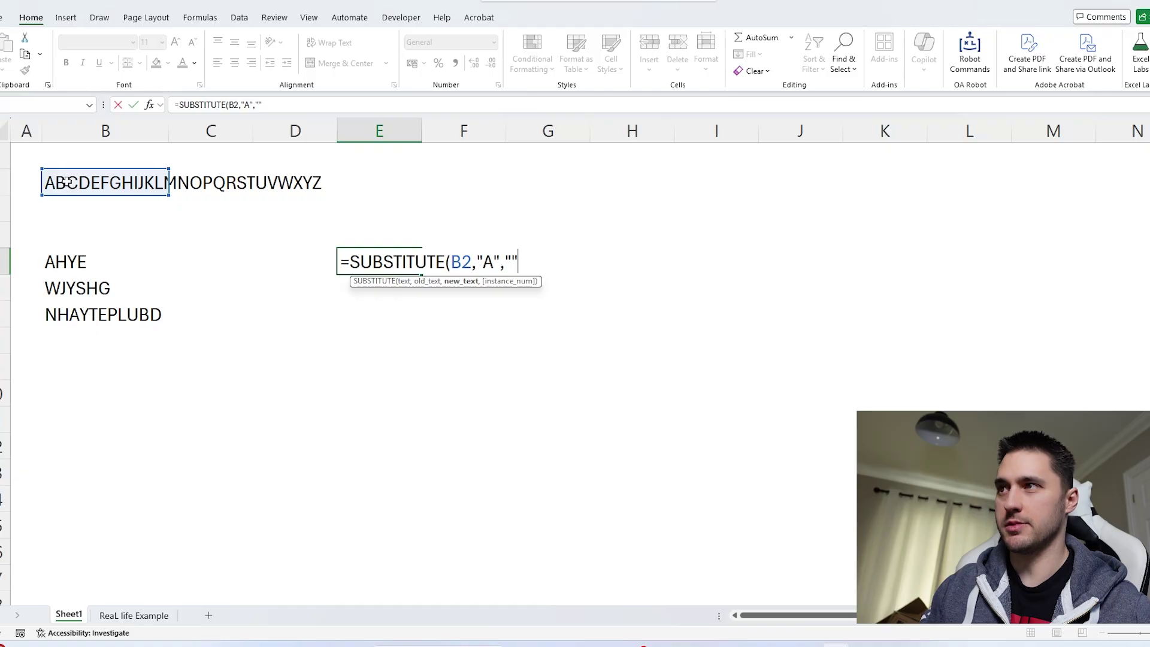
text())
key(Return)
click(360, 260)
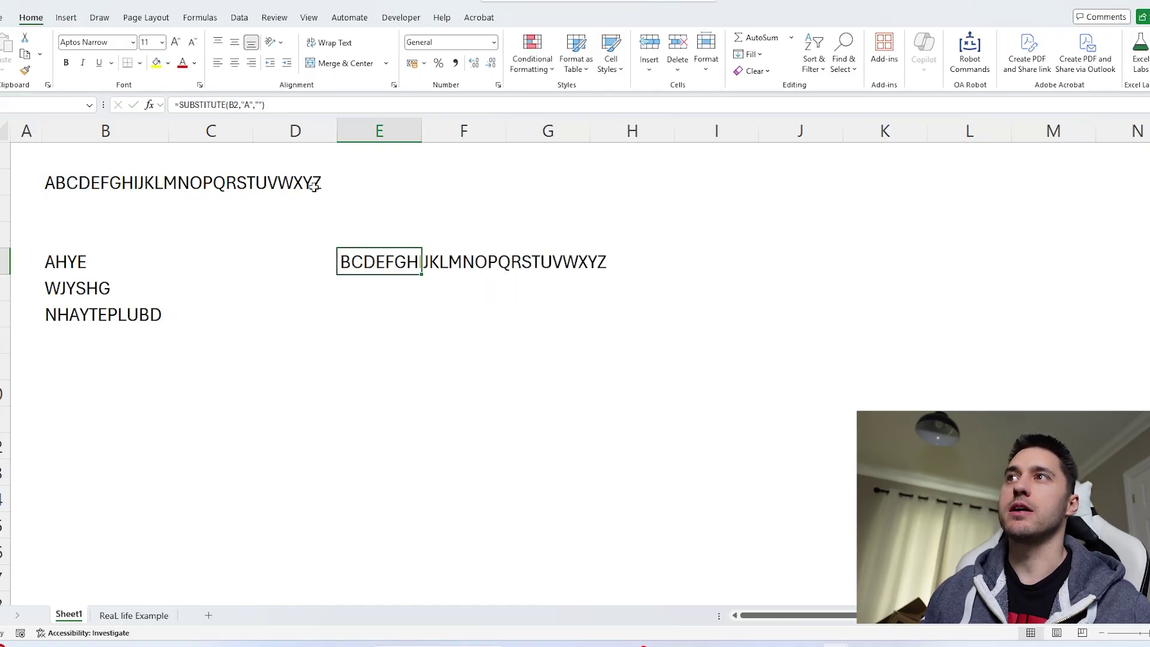
- Change the old text in the E5 SUBSTITUTE formula to "G"
double_click(247, 105)
text(G)
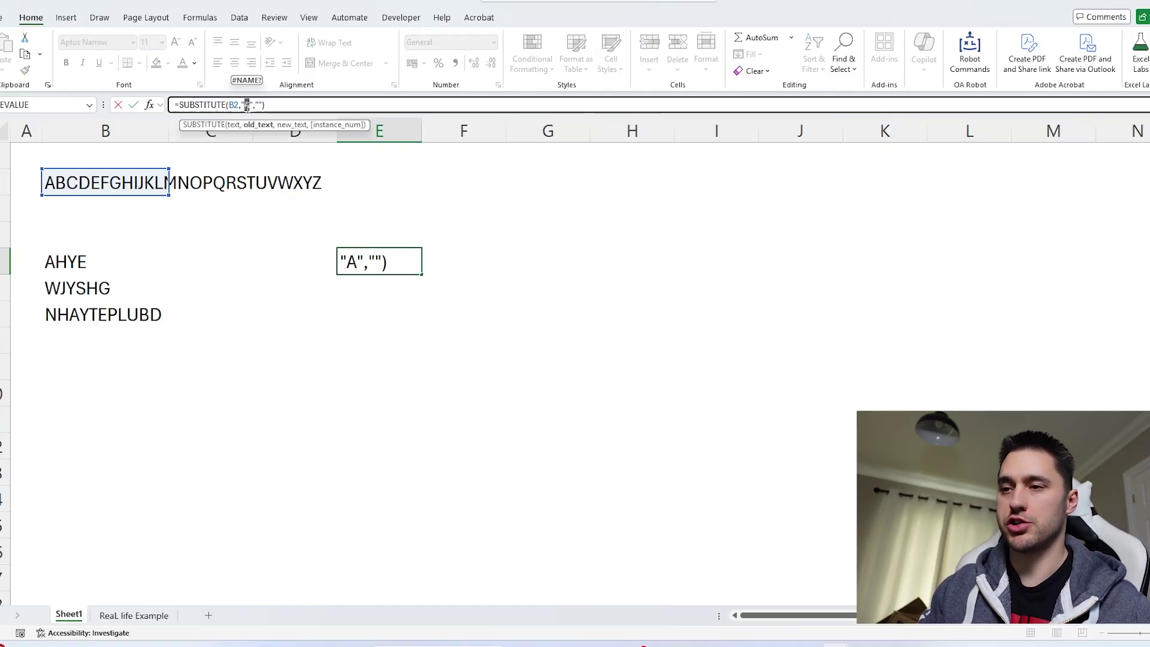
key(Return)
key(Up)
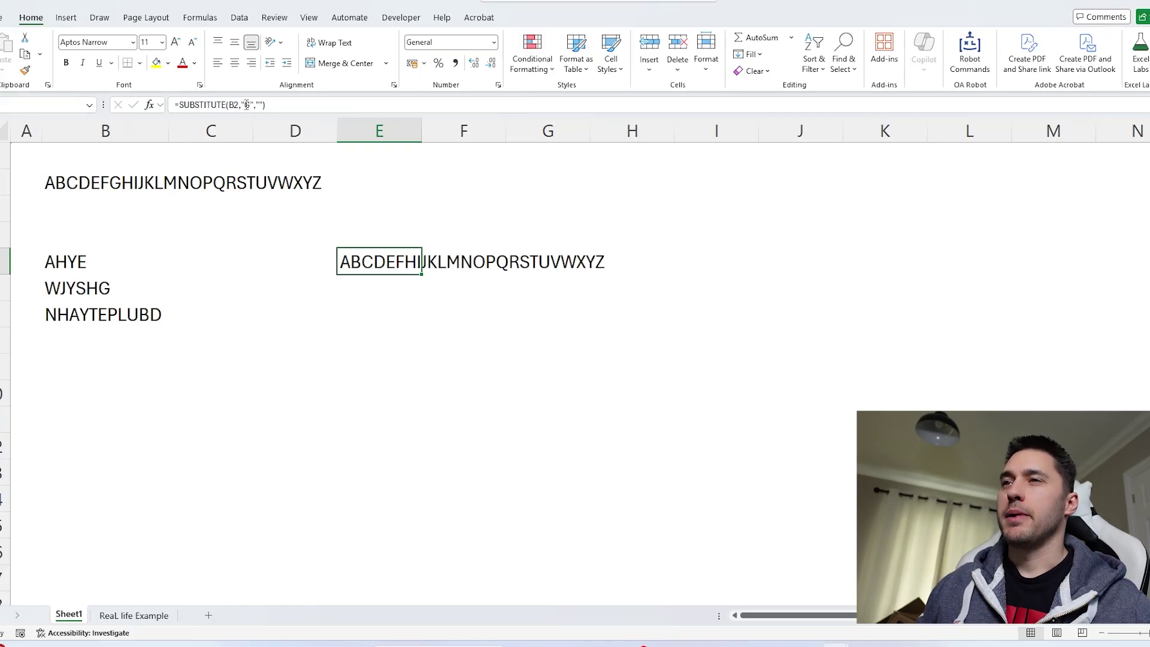
- Try using the whole string in B5 as the old text of the E5 SUBSTITUTE formula
click(100, 258)
key(Right)
key(Right)
key(Right)
drag(254, 105, 242, 105)
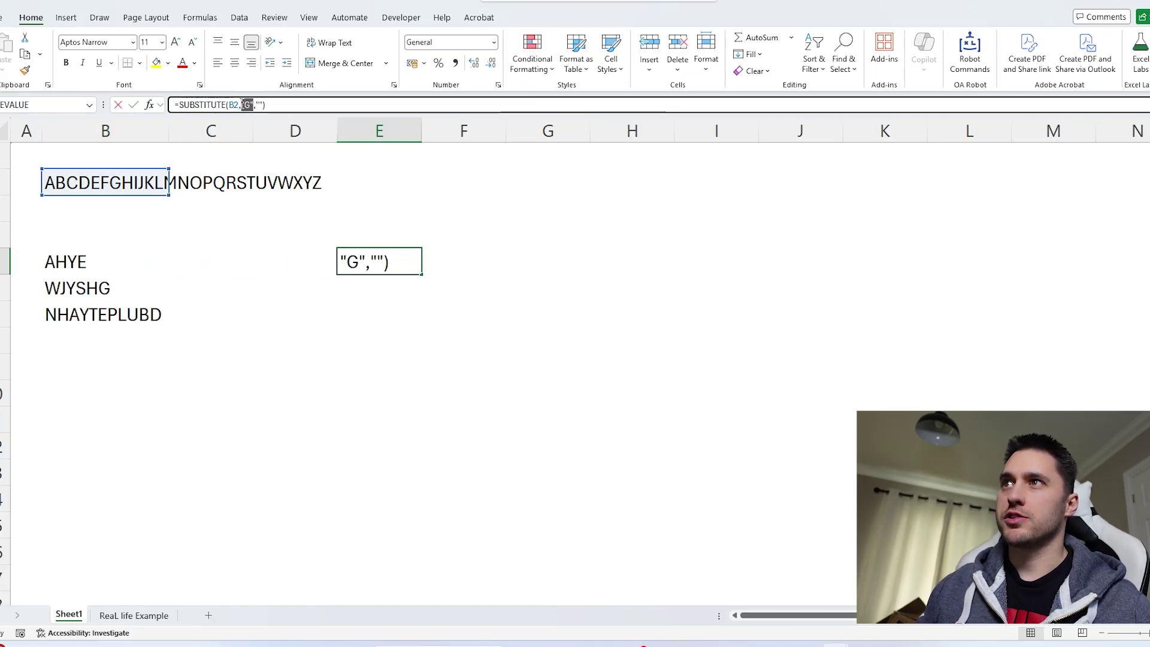
click(96, 262)
key(Return)
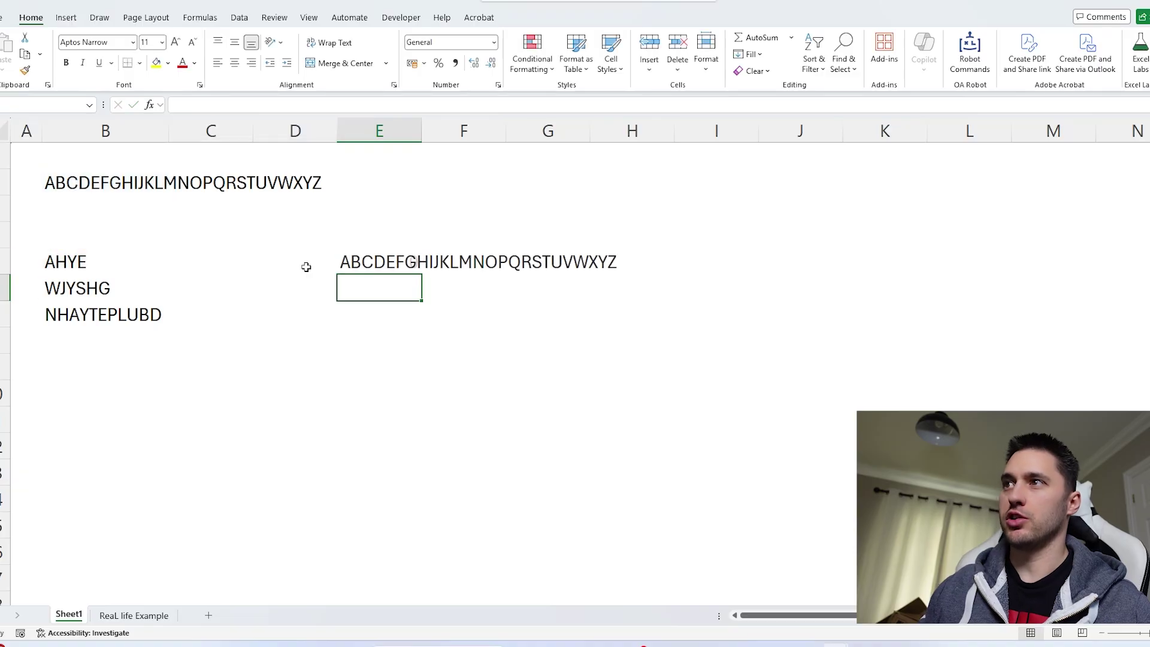
- Compare AHYE with the alphabet string, and set the old text in E5's SUBSTITUTE formula back to "A"
click(51, 262)
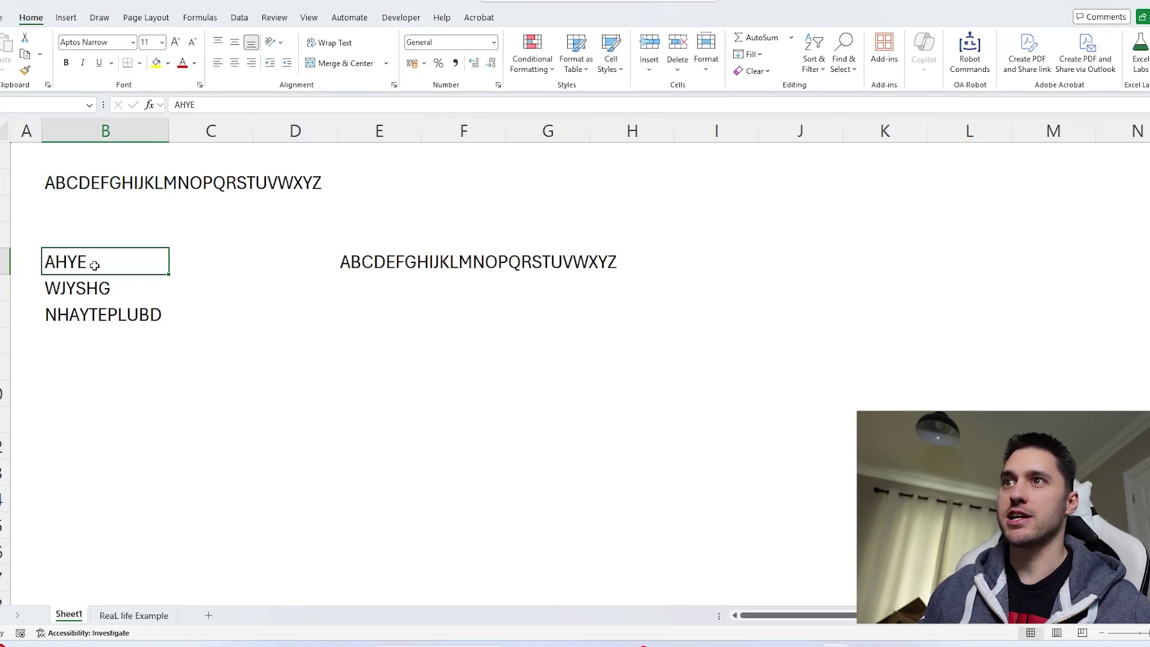
click(70, 183)
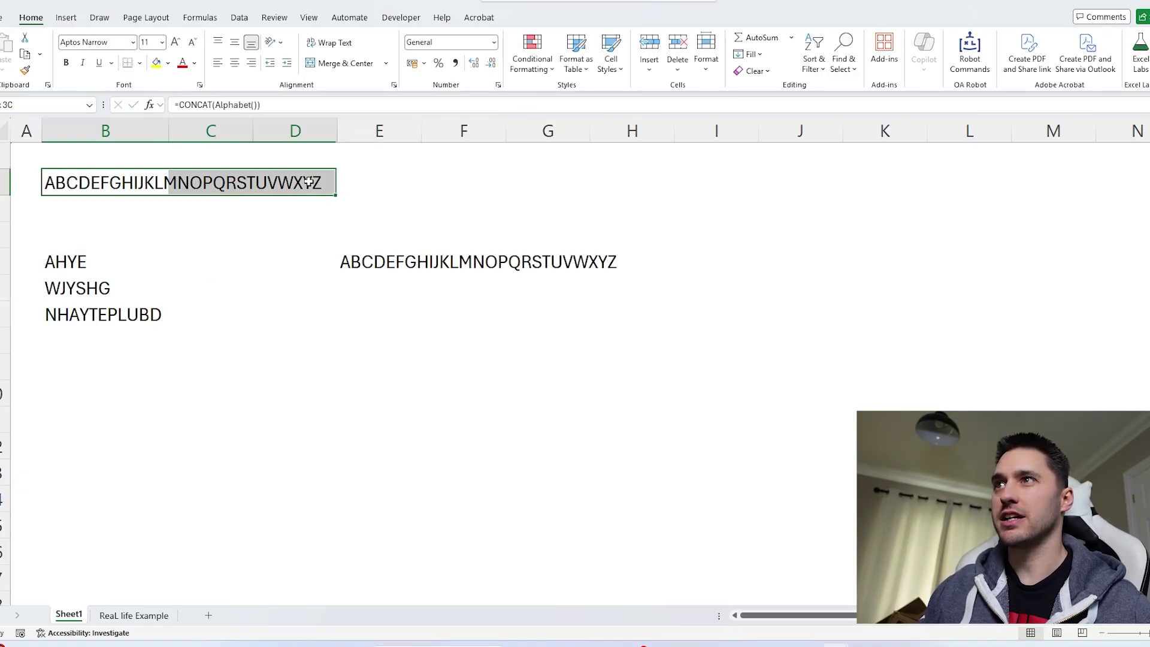
click(369, 262)
double_click(246, 105)
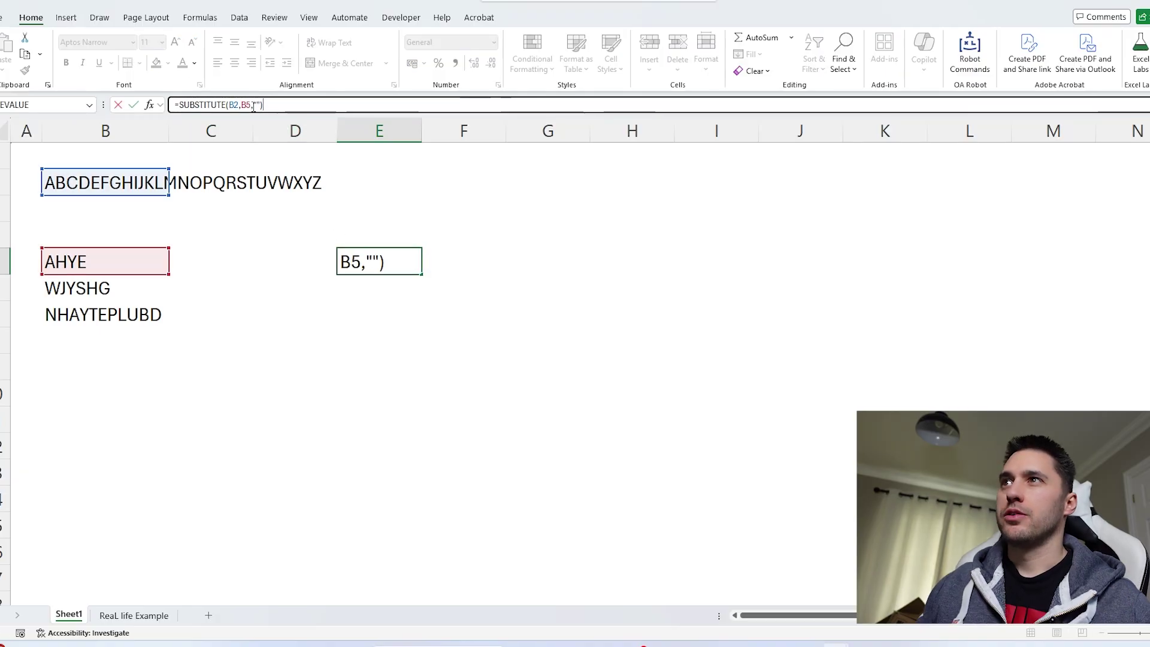
text("A")
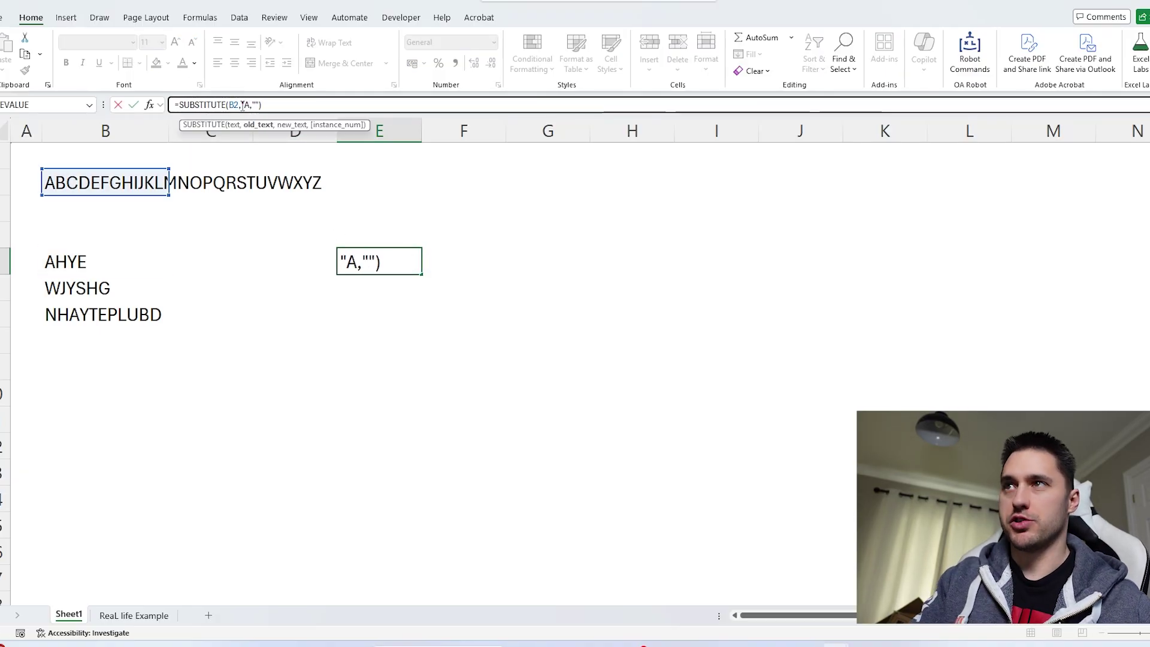
key(Return)
key(Up)
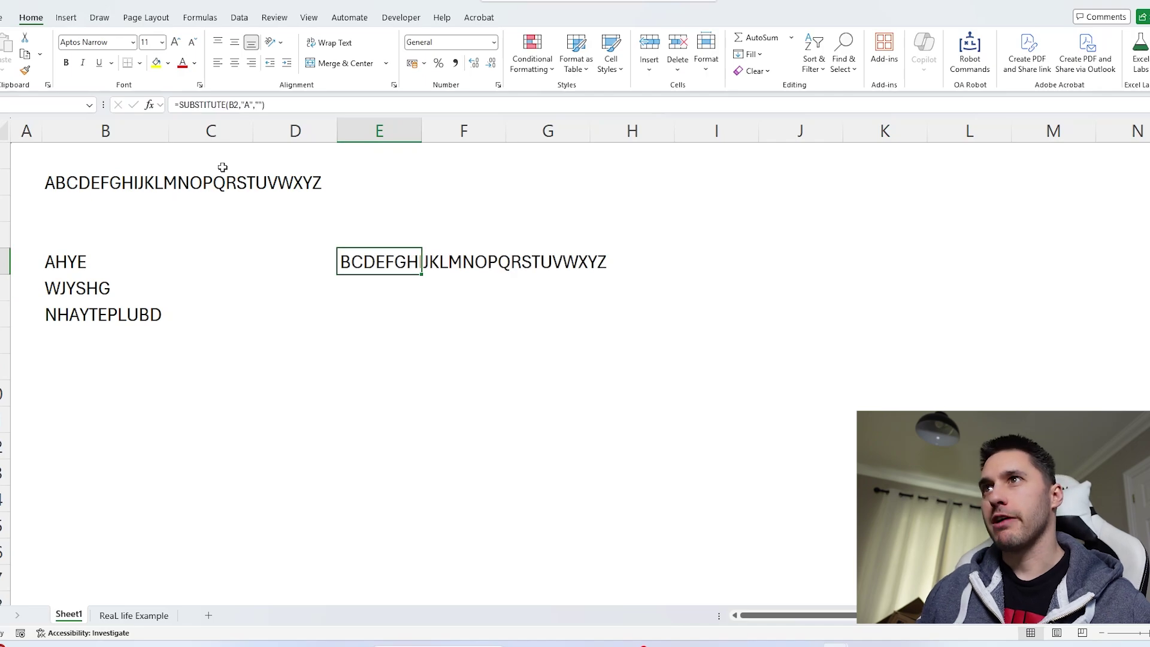
- Nest the E5 formula in a second SUBSTITUTE that also removes H: =SUBSTITUTE(SUBSTITUTE(B2,"A",""),"H","")
click(178, 105)
text(SUBSTITUTE(B2)
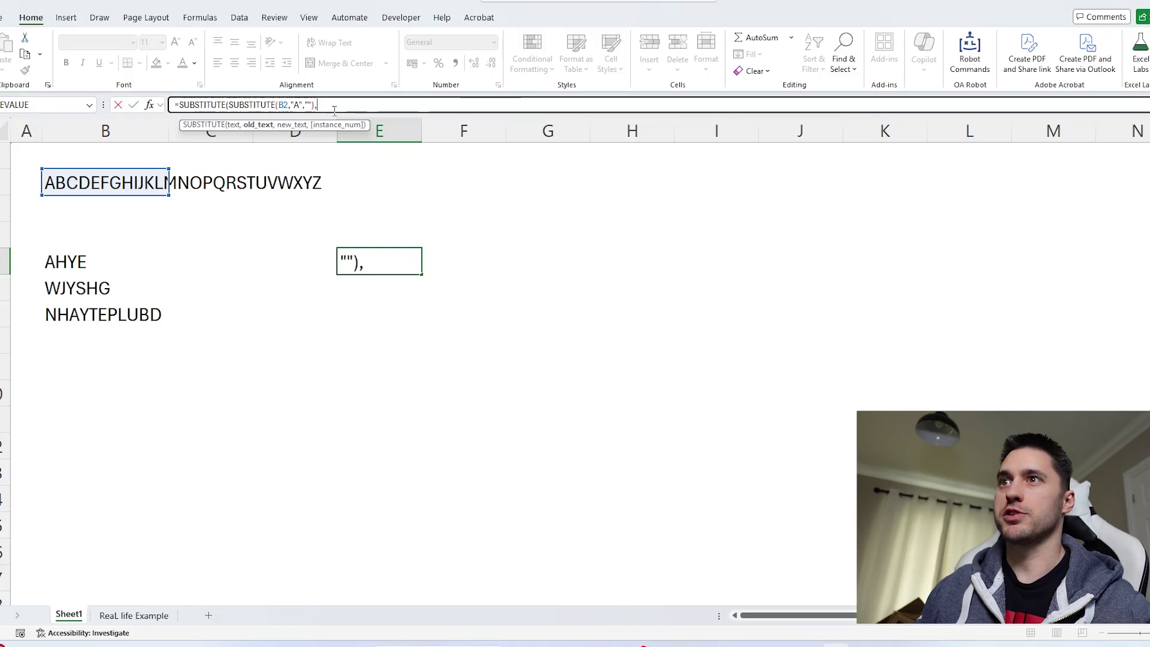
text(,"A",""),"H",)
text("")
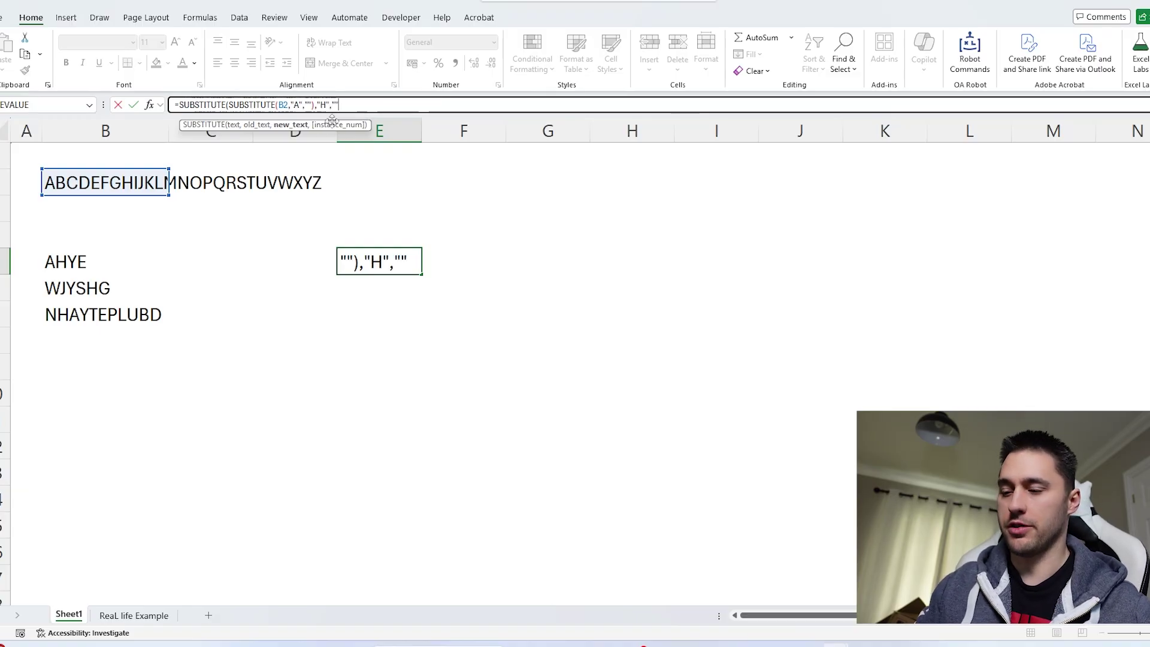
key(Return)
click(373, 249)
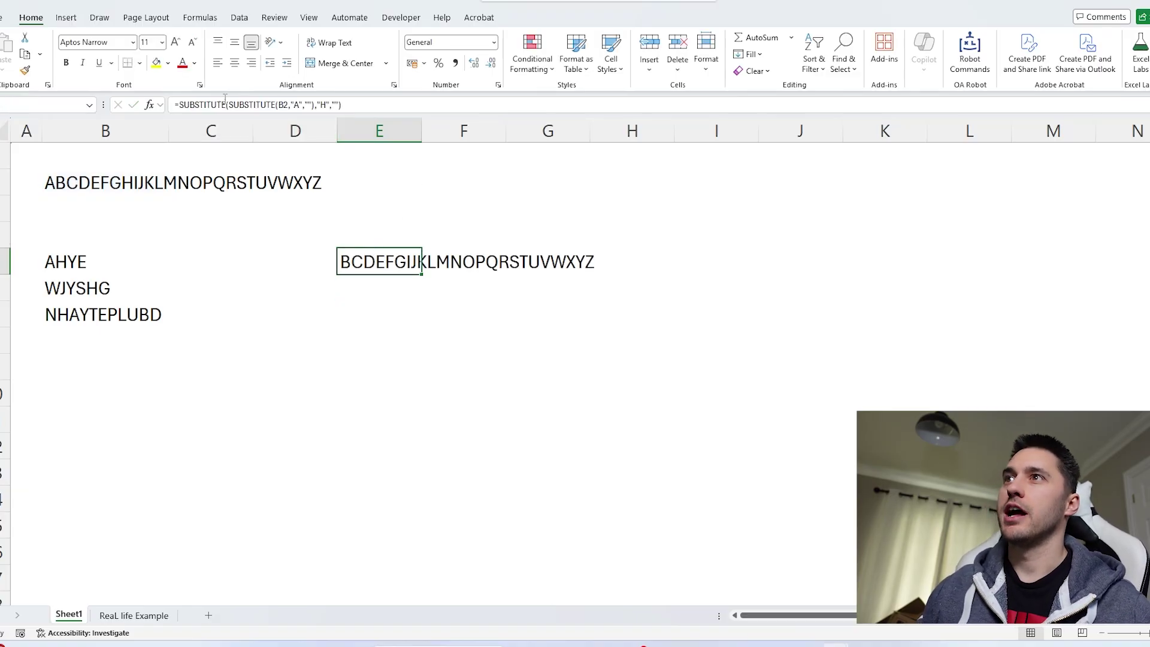
- Clear the nested SUBSTITUTE formula from E5
click(224, 104)
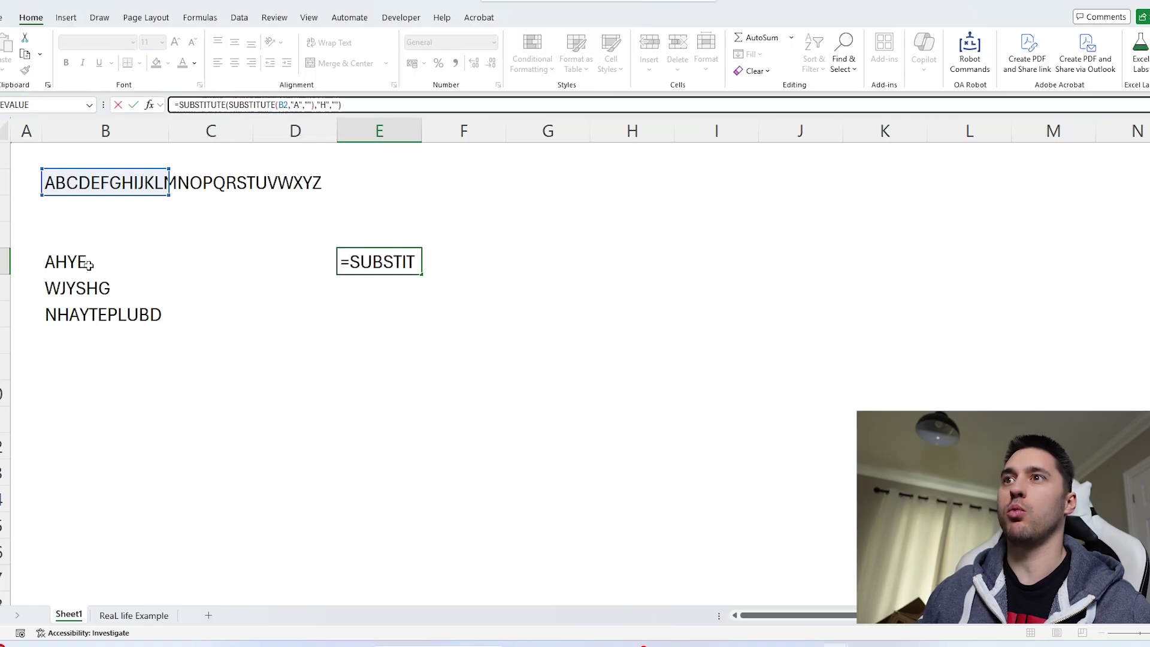
key(Escape)
key(Delete)
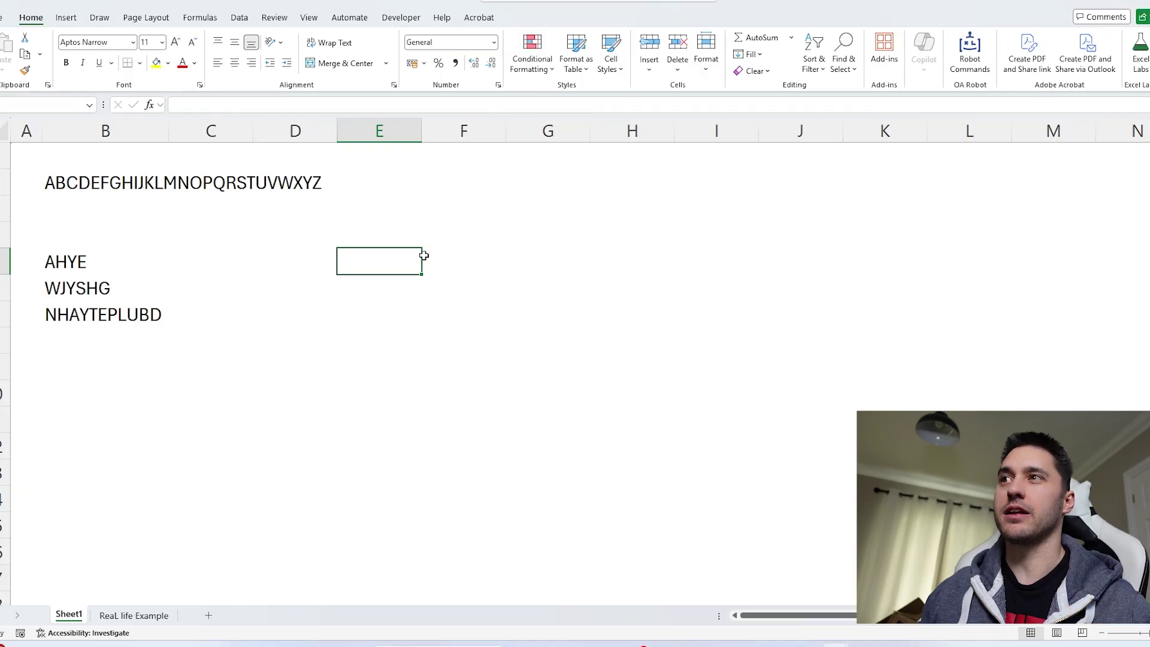
- Split the AHYE string into single letters in C5 with =SplitText(B5), and review the formula
key(Left)
key(Left)
text(=spli)
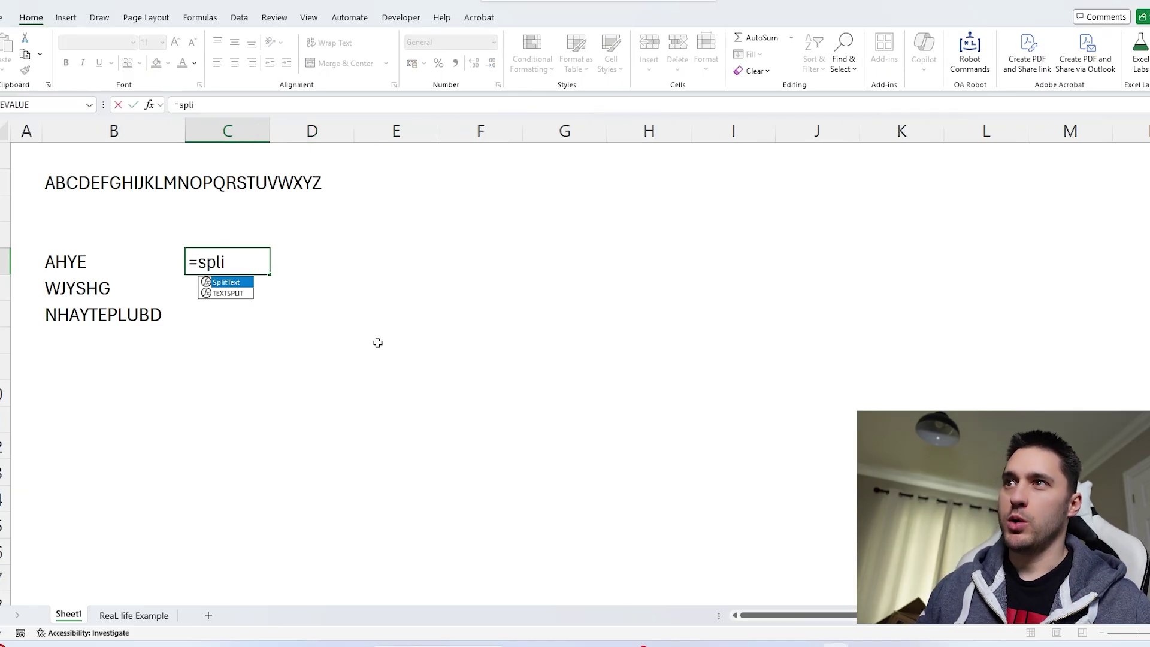
key(Tab)
key(Left)
text())
key(Return)
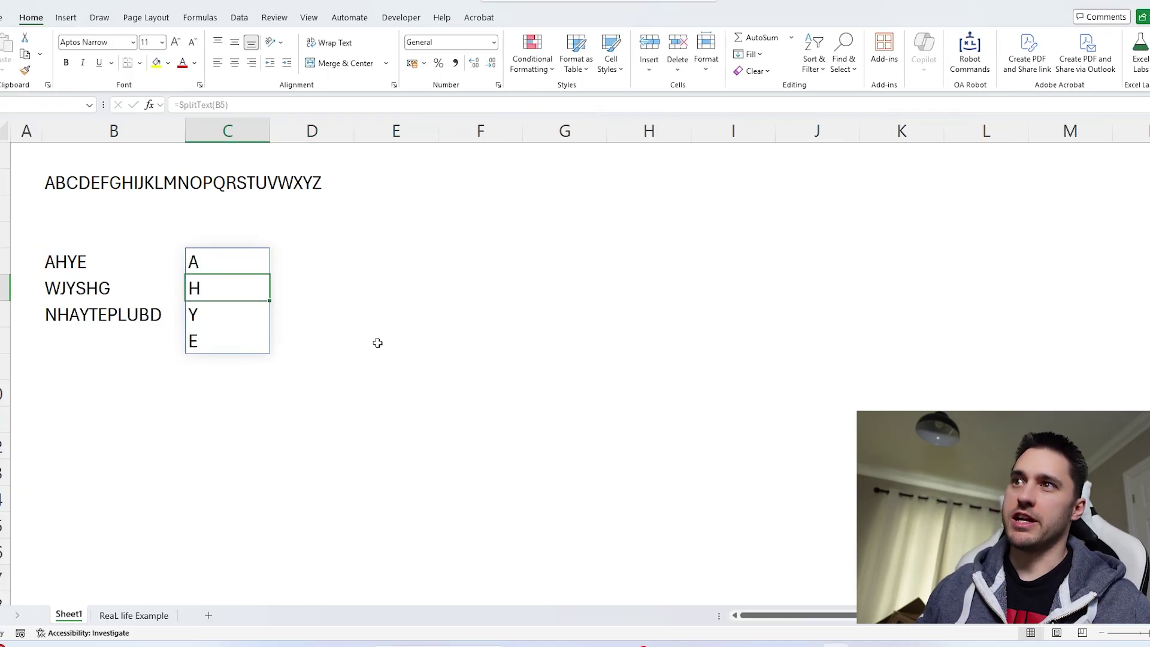
click(237, 263)
key(F2)
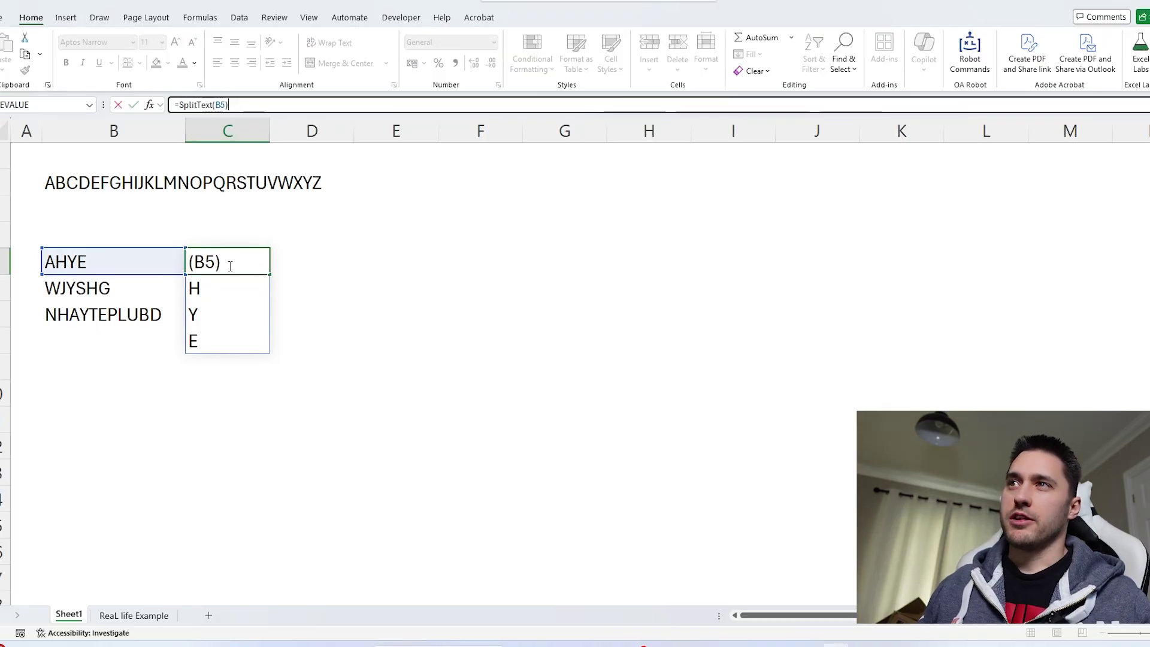
key(Escape)
- Split the AHYE string with built-in functions in D5: =MID(B5,SEQUENCE(LEN(B5)),1)
click(322, 266)
text(=mid)
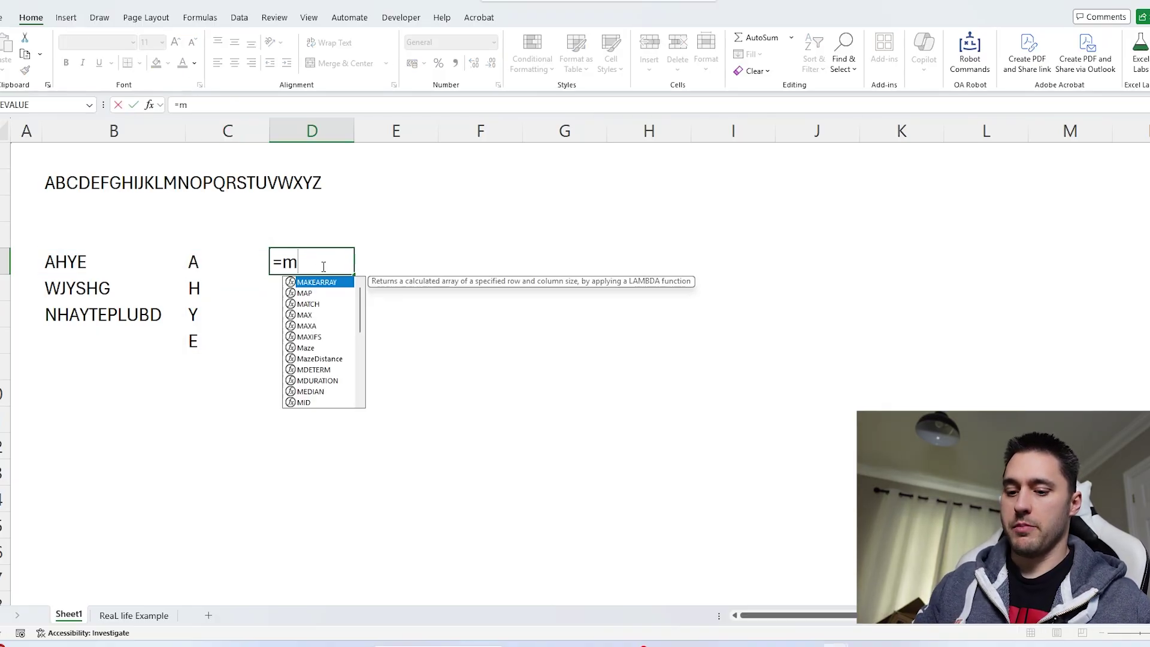
key(Tab)
key(Left)
key(Left)
text(,seq)
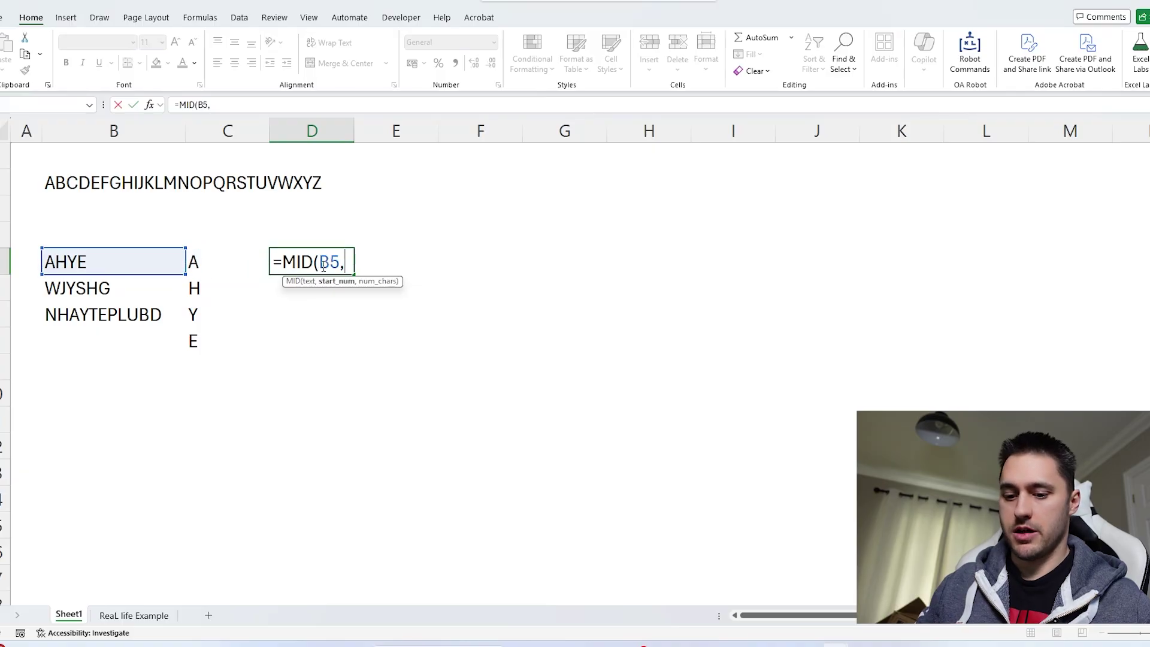
key(Tab)
text(len)
key(Tab)
key(Left)
key(Left)
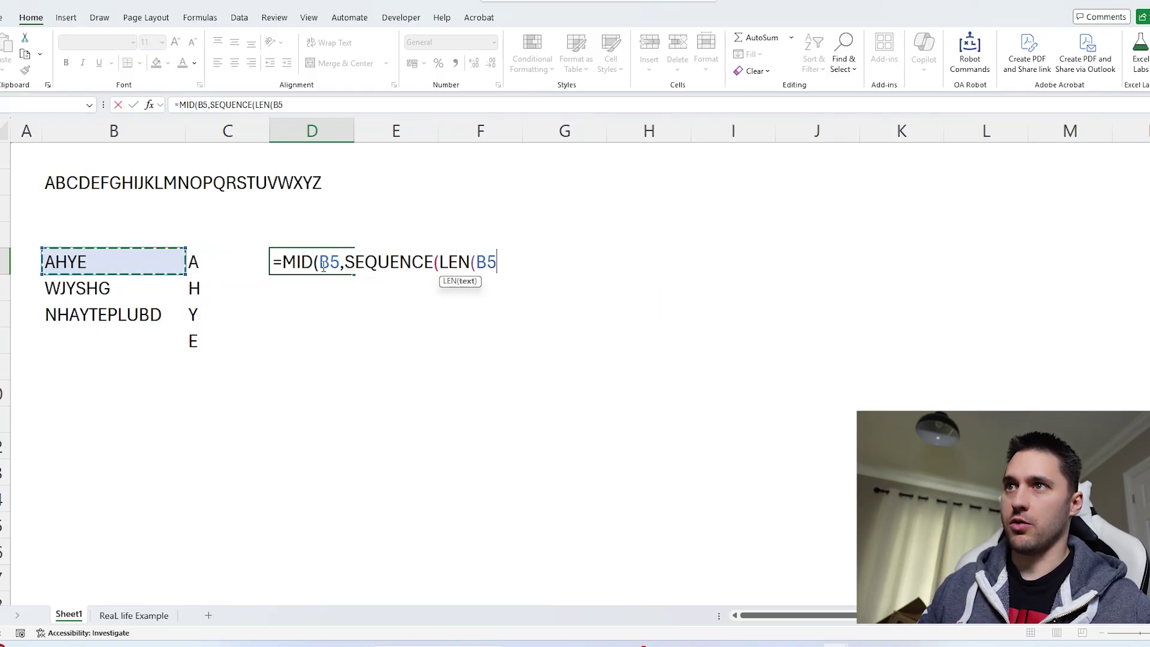
text()),1))
key(Return)
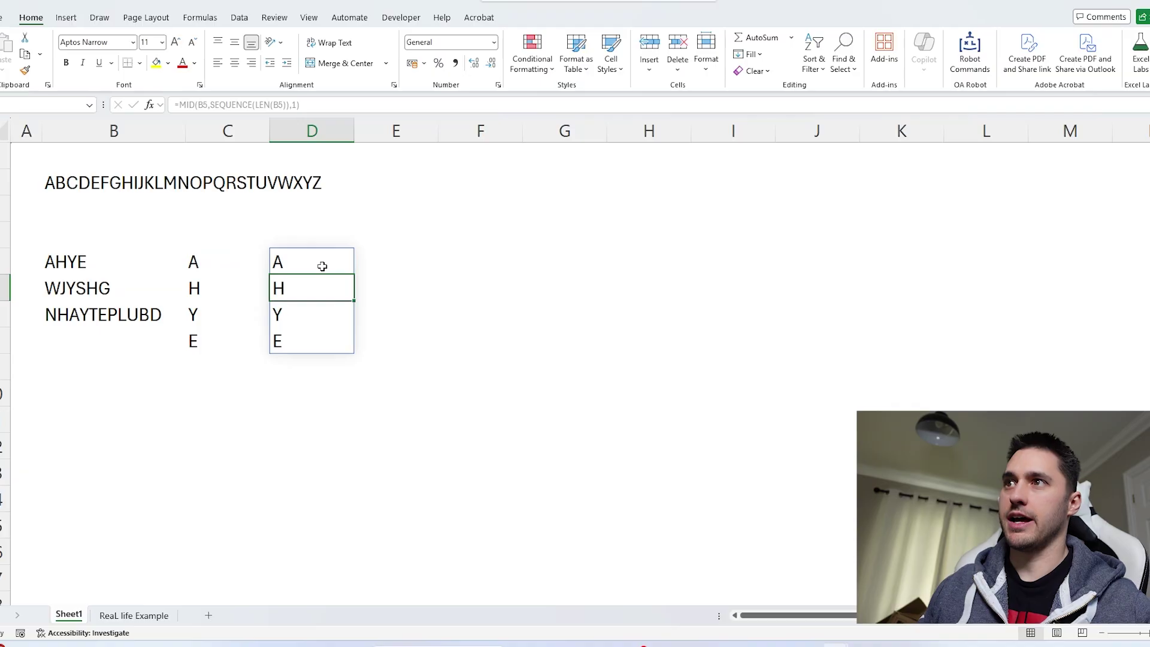
- Compare the MID formula in D5 with the SplitText formula in C5, and clear D5
click(321, 265)
click(252, 105)
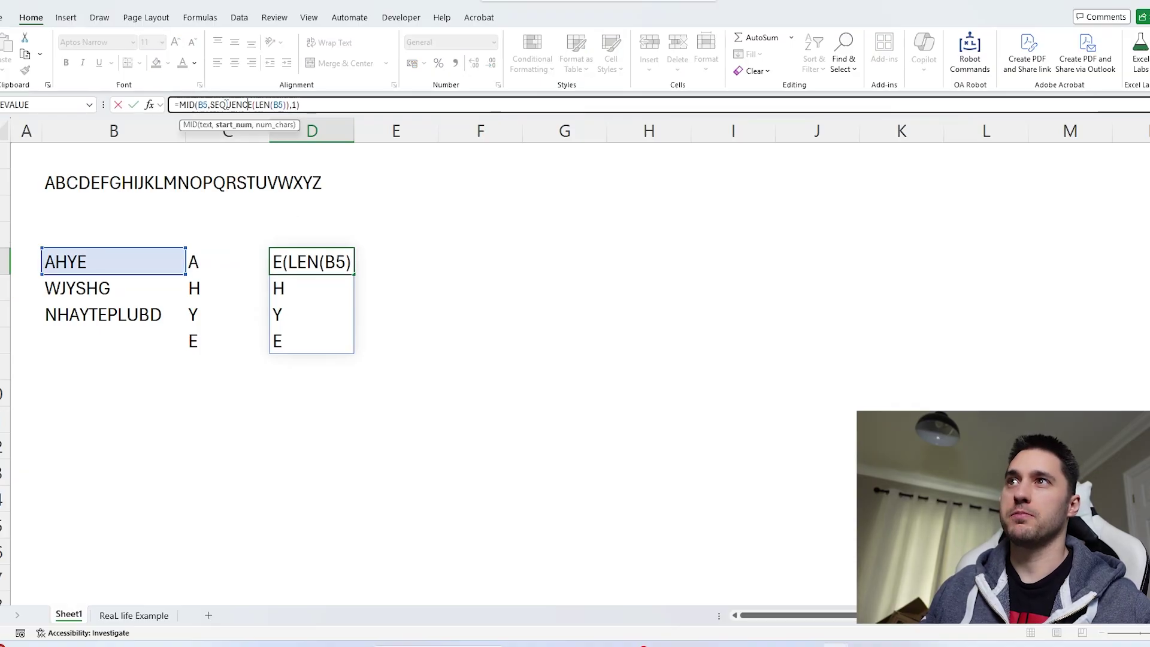
drag(174, 105, 350, 106)
key(Escape)
click(213, 257)
key(F2)
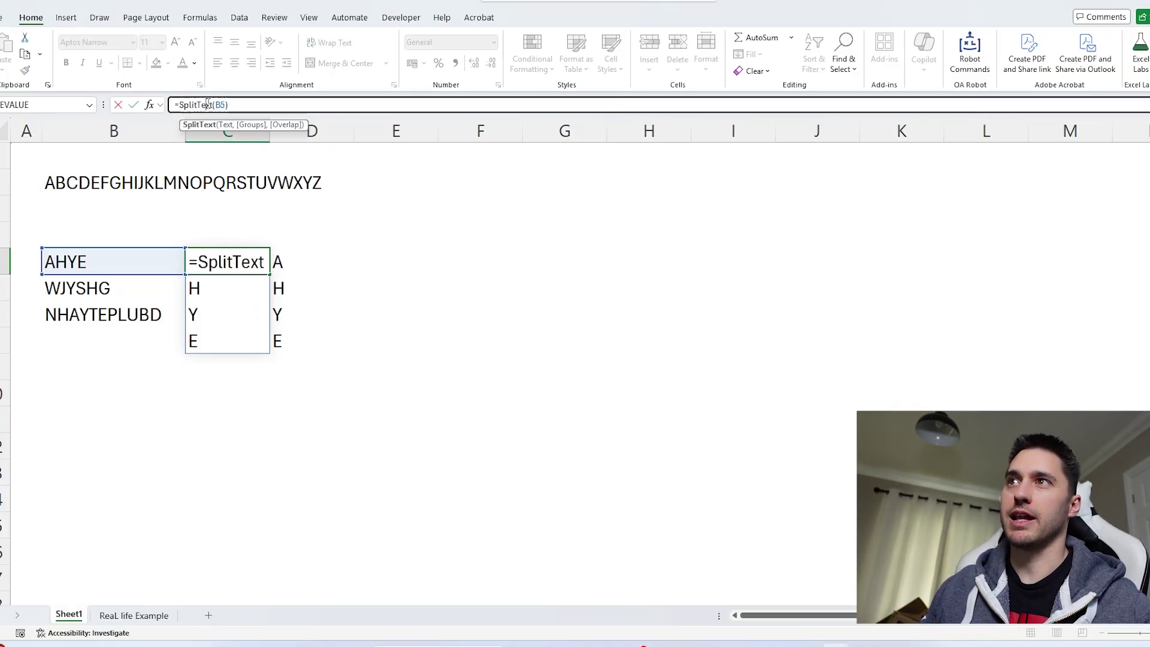
key(Escape)
click(296, 266)
key(Delete)
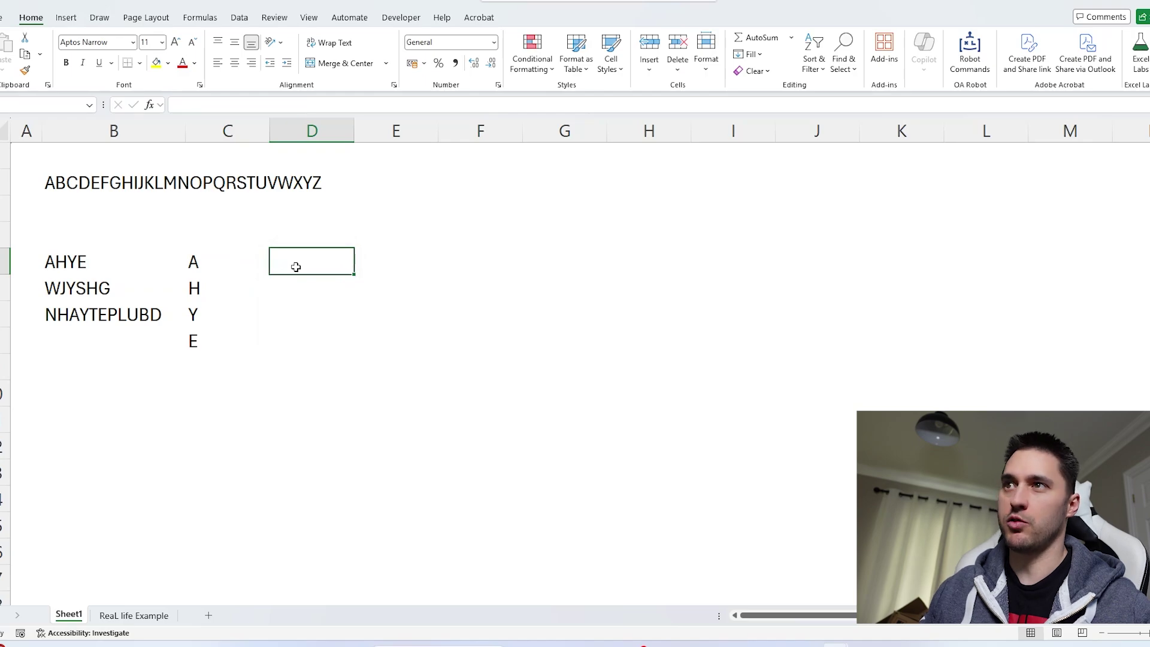
- Wrap the SplitText formula in C5 in SCAN, using the alphabet cell as an absolute initial value: =SCAN($B$2,SplitText(B5)
click(193, 261)
drag(219, 258, 222, 340)
click(220, 260)
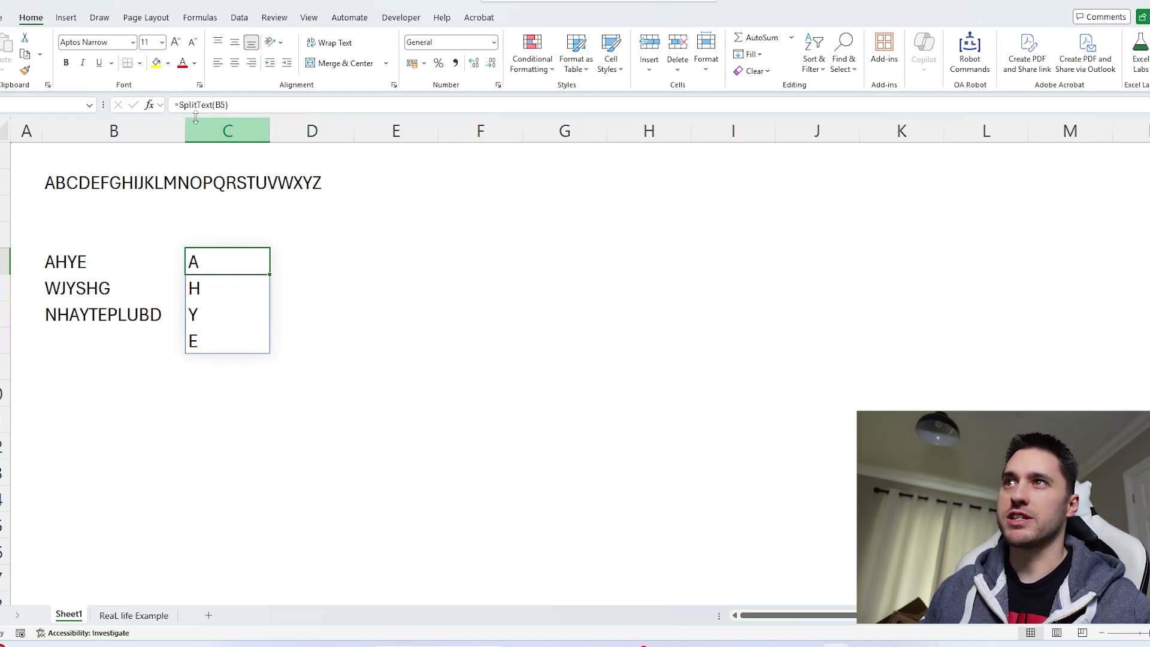
click(180, 105)
text(sc)
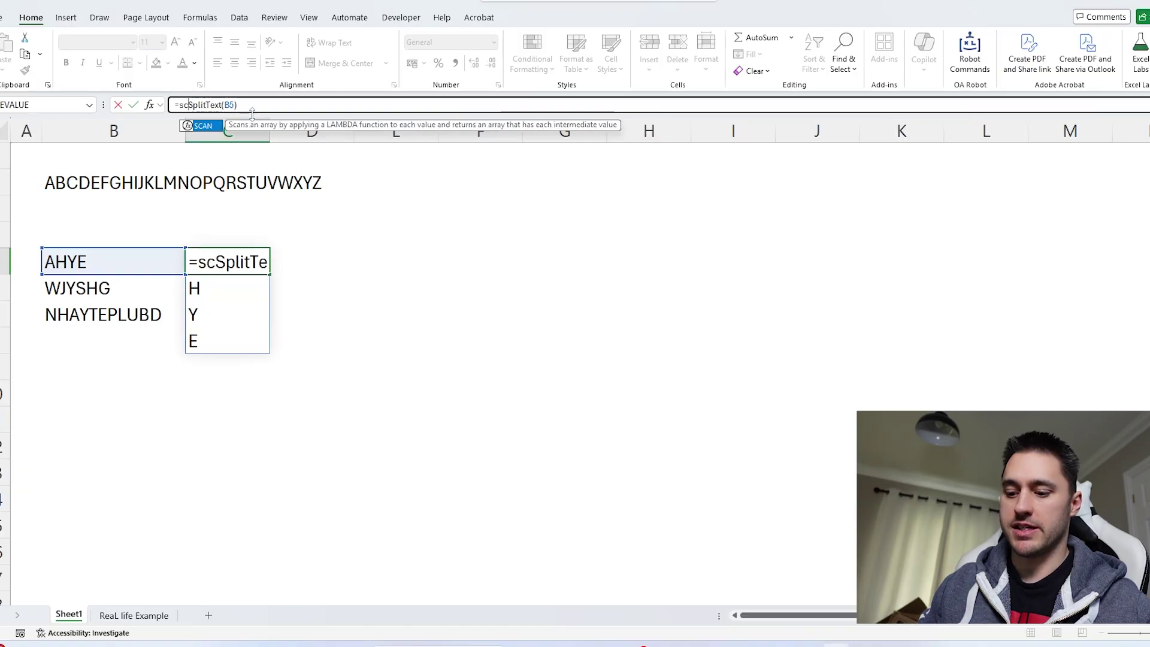
text(an)
key(Tab)
click(90, 182)
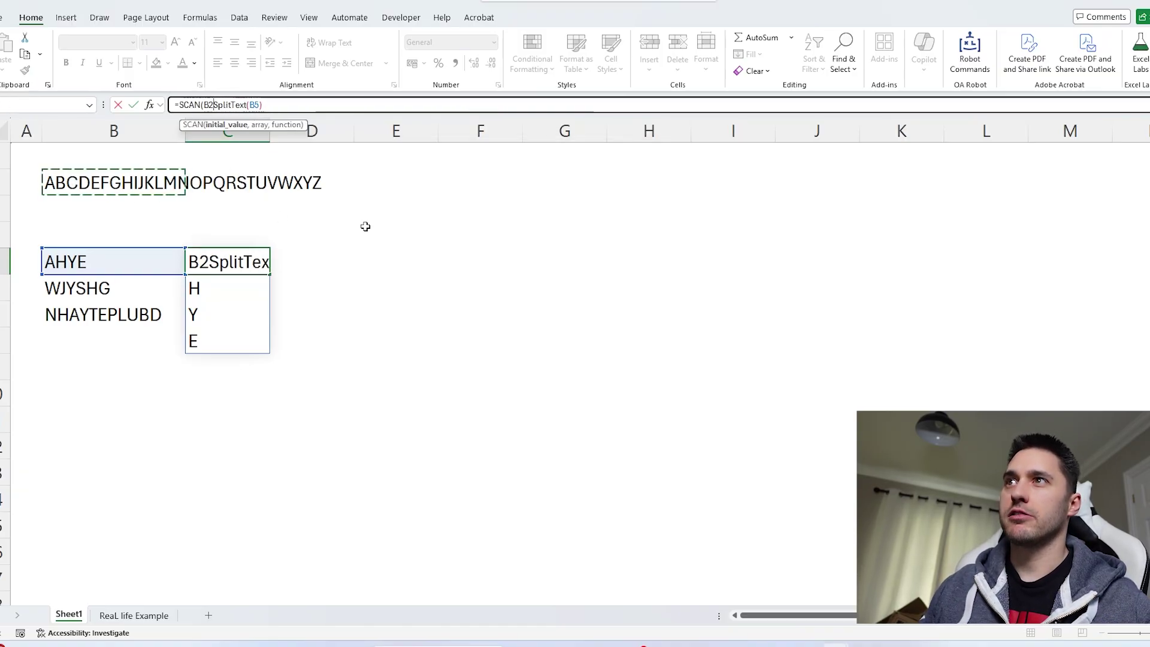
text(,)
click(276, 105)
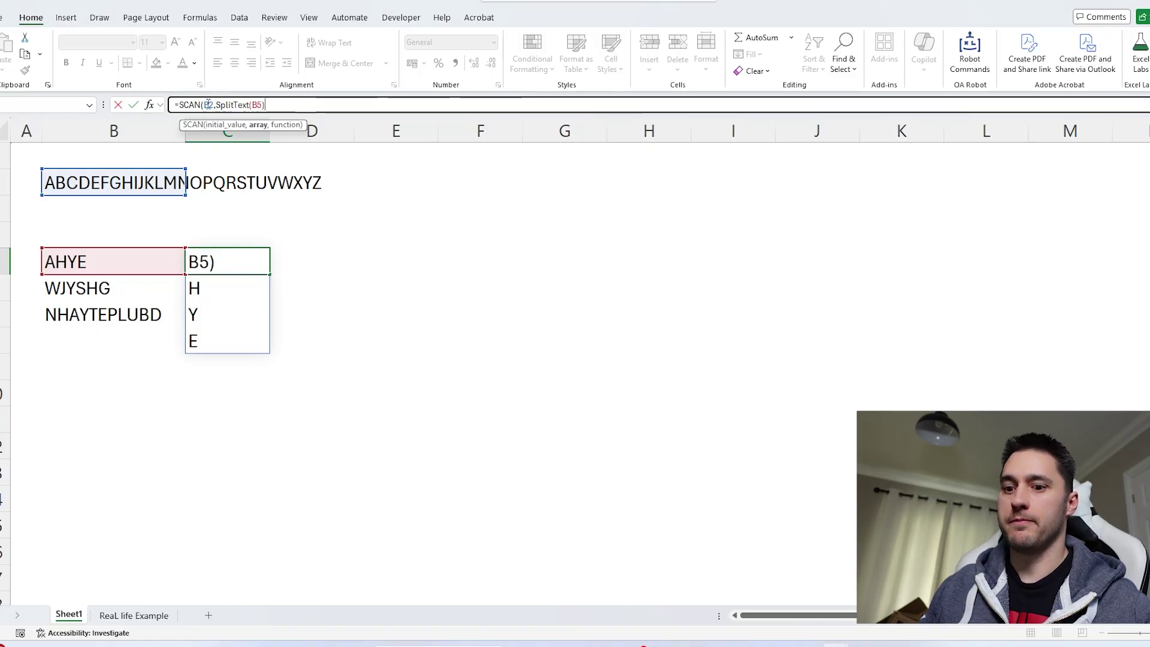
click(214, 104)
key(F4)
click(314, 105)
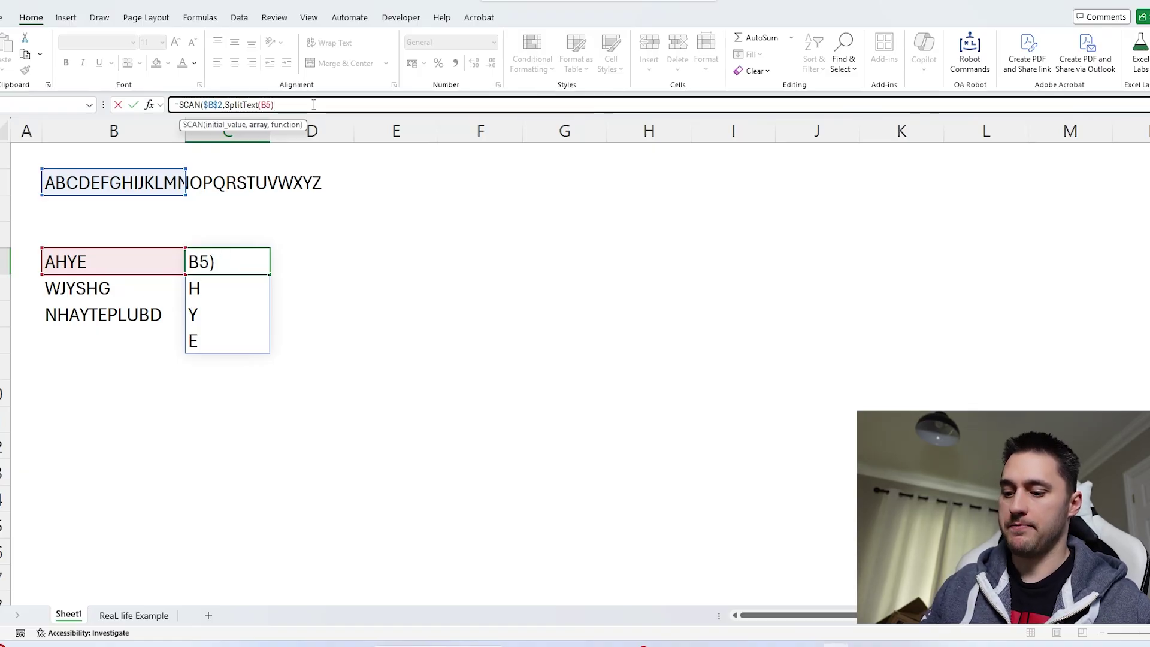
- Complete the SCAN formula in C5 with LAMBDA(a,v,SUBSTITUTE(a,v,"")) as its function
text(,lam)
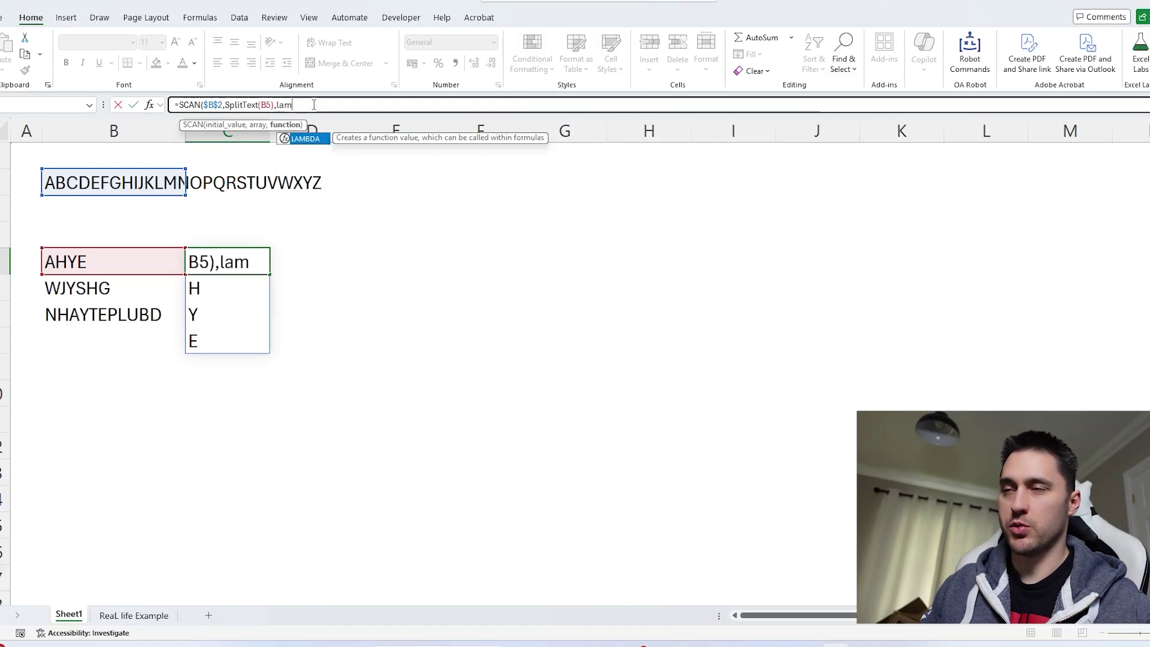
key(Tab)
text(a,v,)
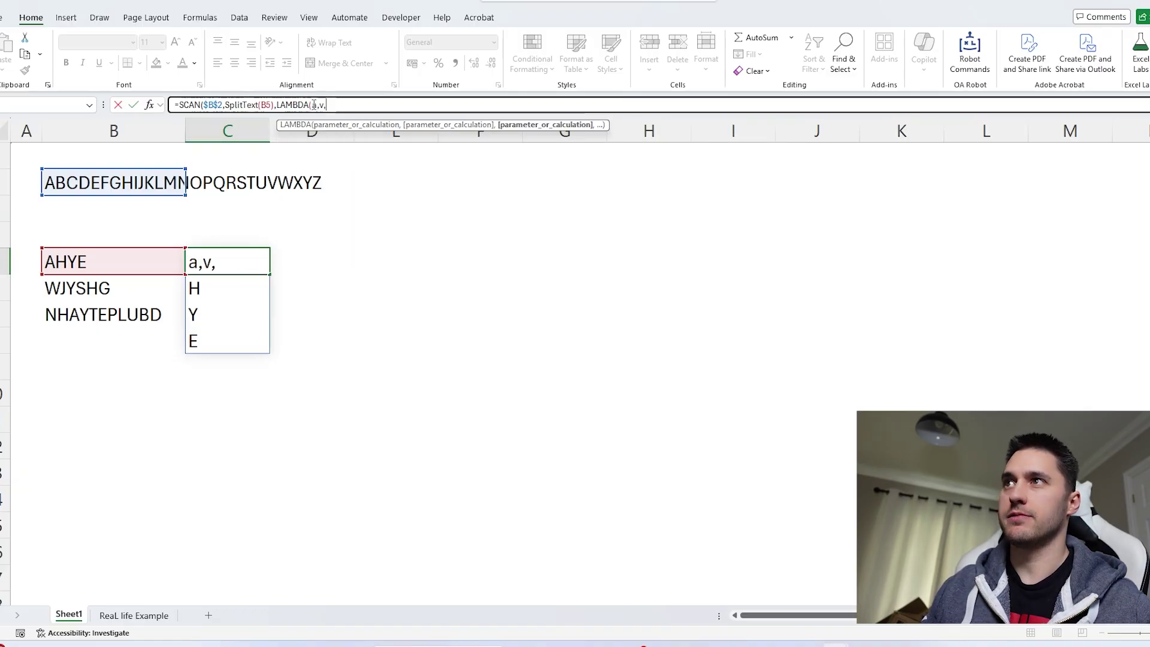
drag(277, 105, 368, 105)
click(353, 105)
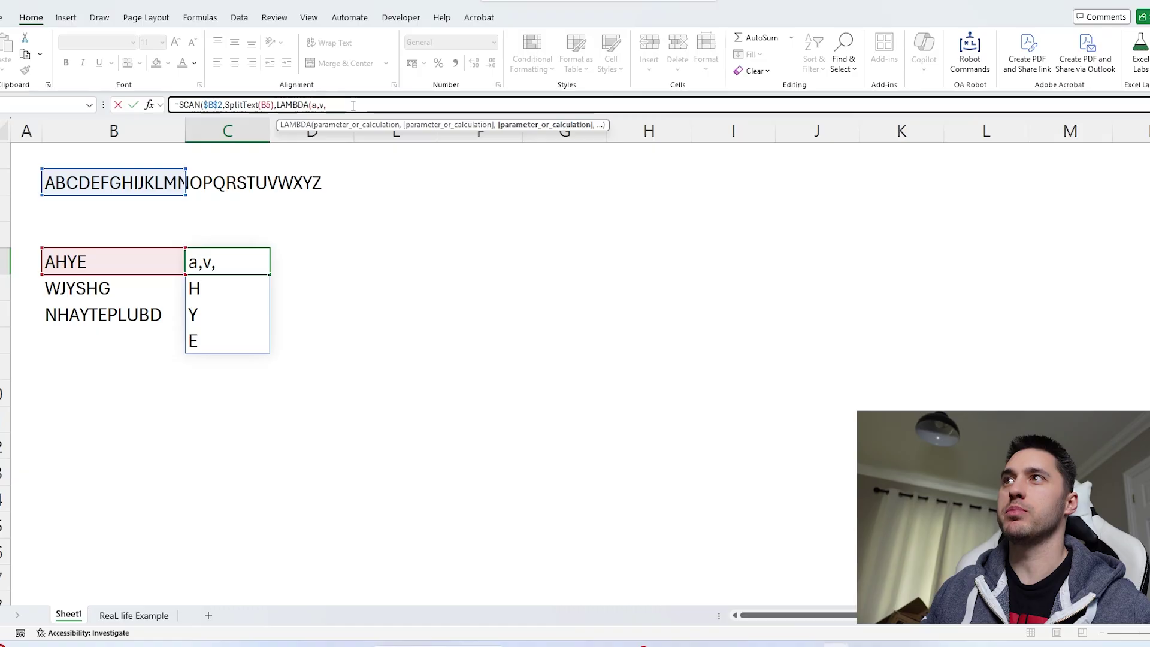
text(sub)
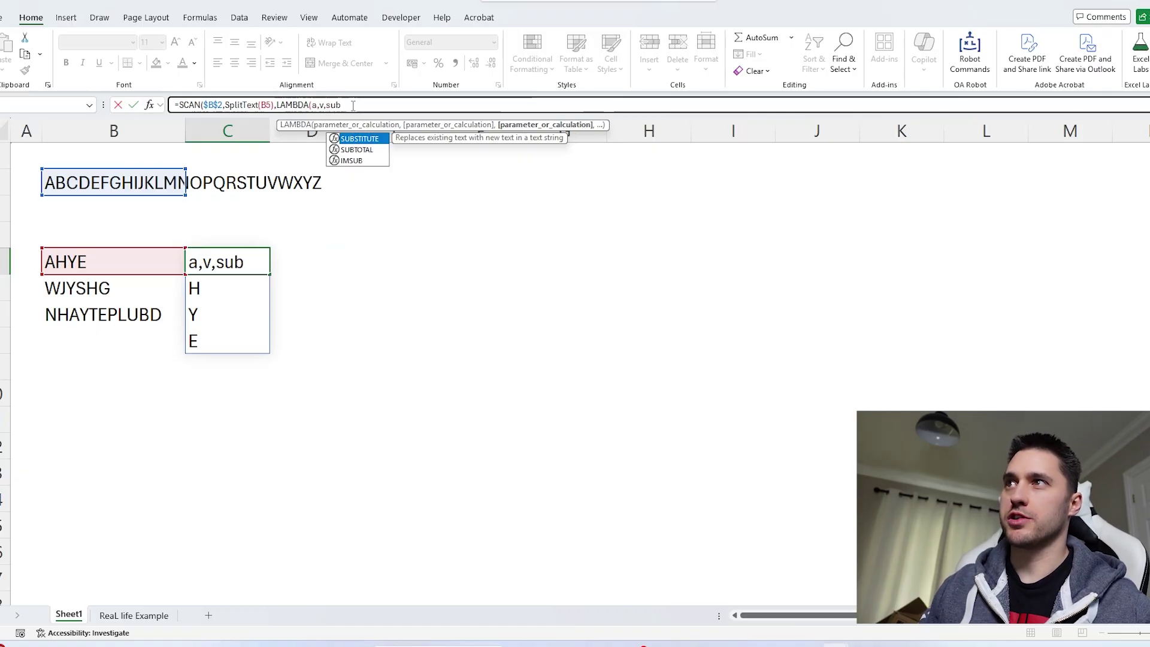
key(Tab)
text(a)
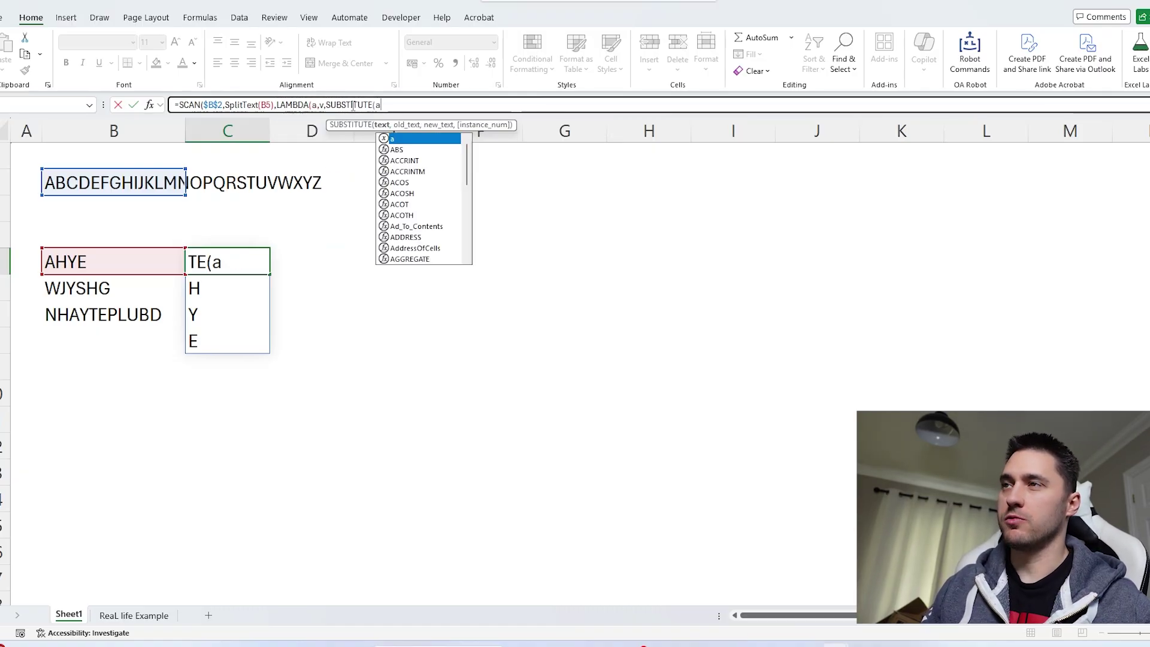
text(,)
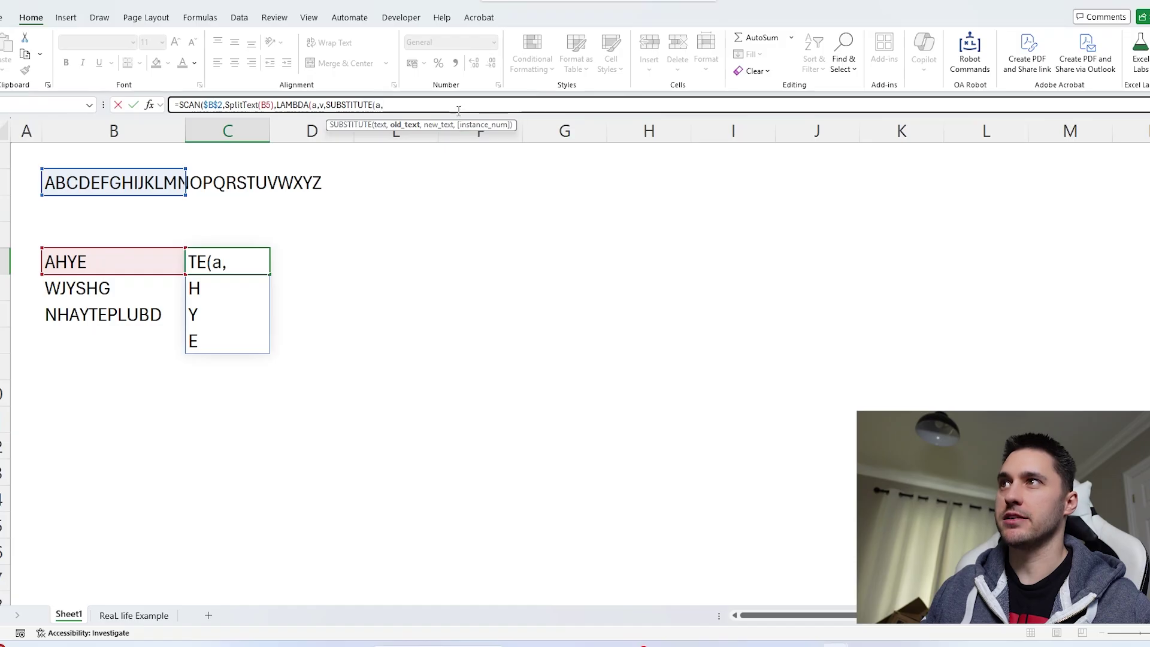
text(v)
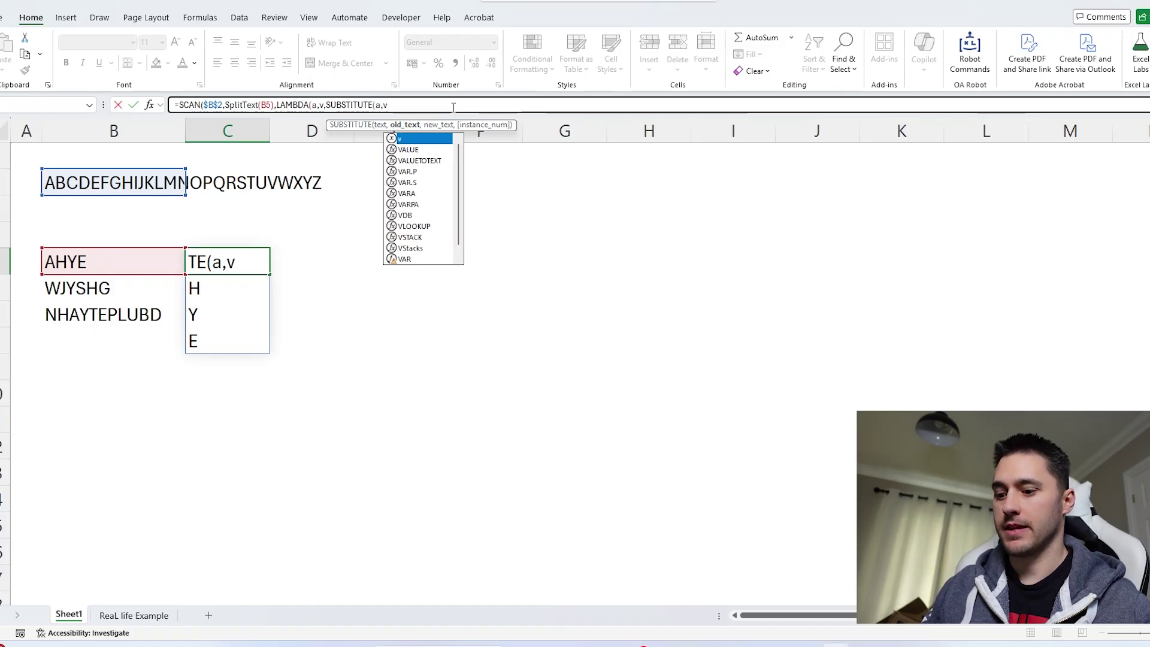
text(,"")
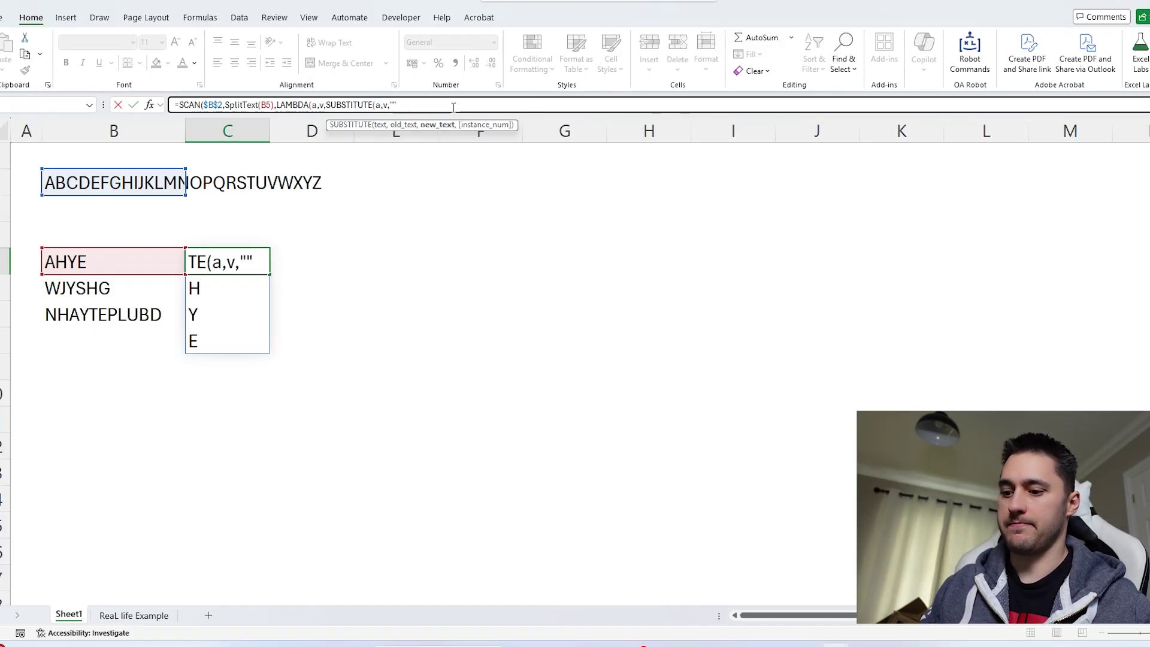
text())))
key(Return)
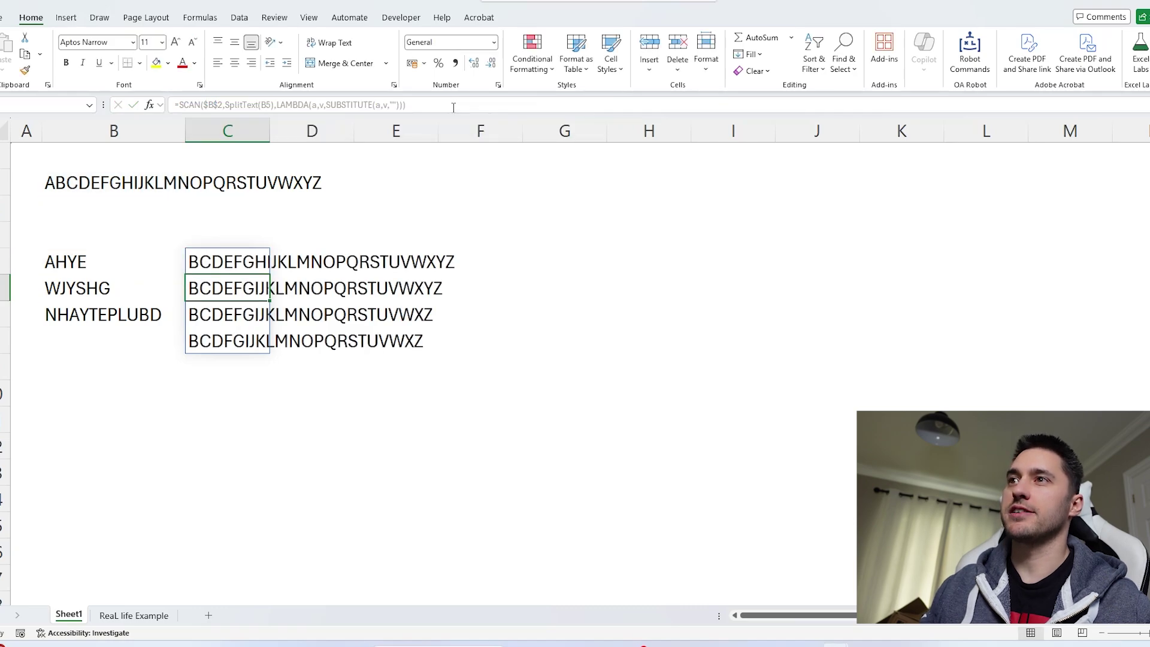
- Move the SCAN formula from C5 to G5
click(225, 260)
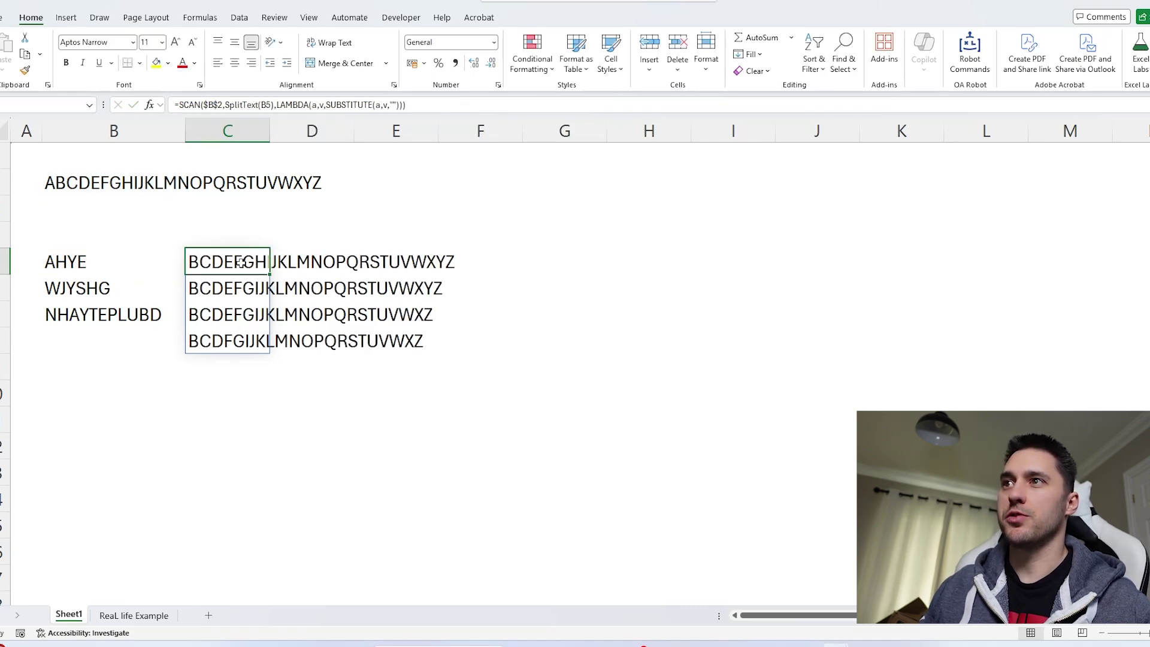
click(149, 261)
click(225, 264)
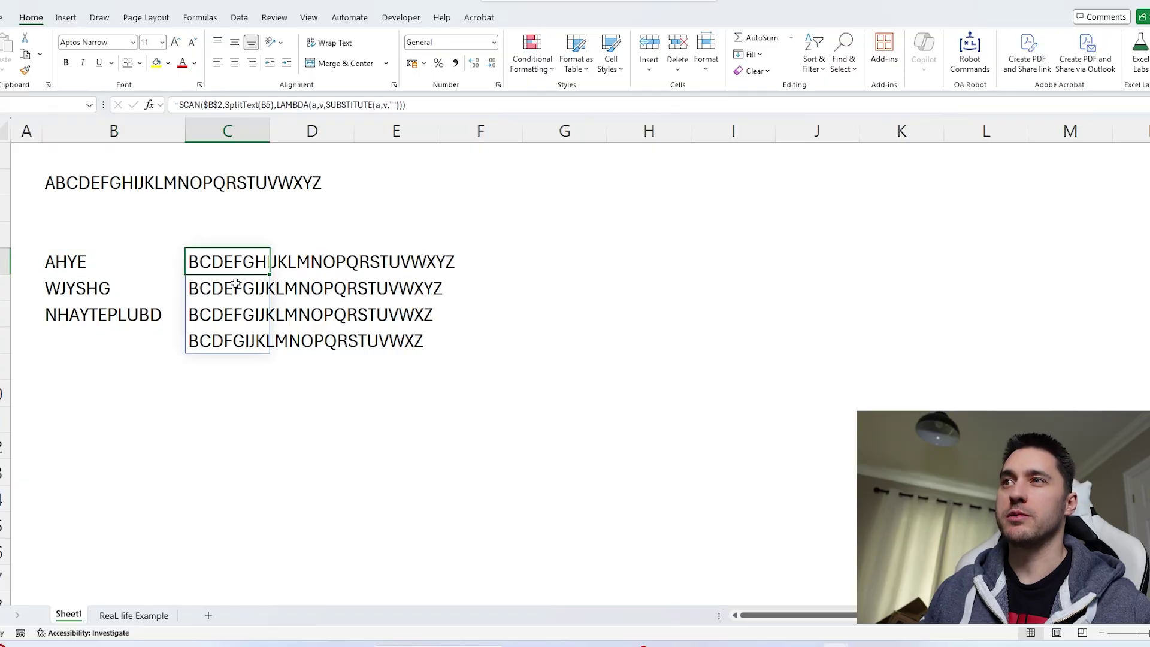
drag(238, 286, 575, 283)
- List the letters of AHYE beside the SCAN results by entering =SplitText(B5) in F5
click(477, 257)
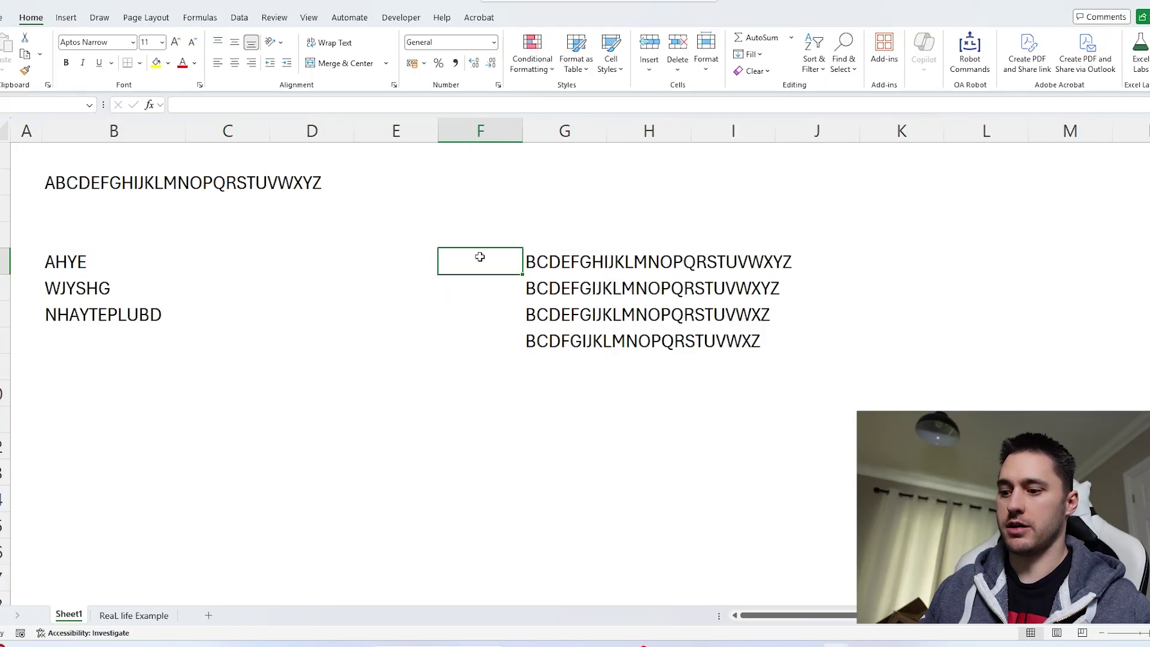
text(=spli)
key(Tab)
click(84, 262)
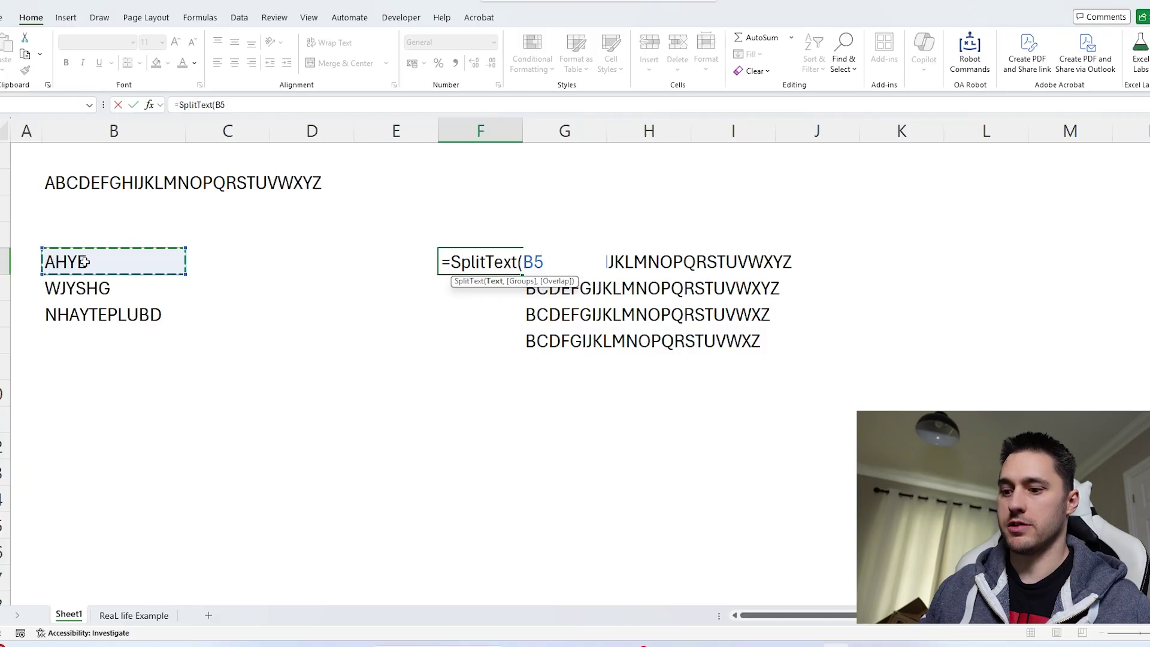
key(Return)
- Examine each row of the SCAN results from G5 down against the letter beside it in column F
click(549, 261)
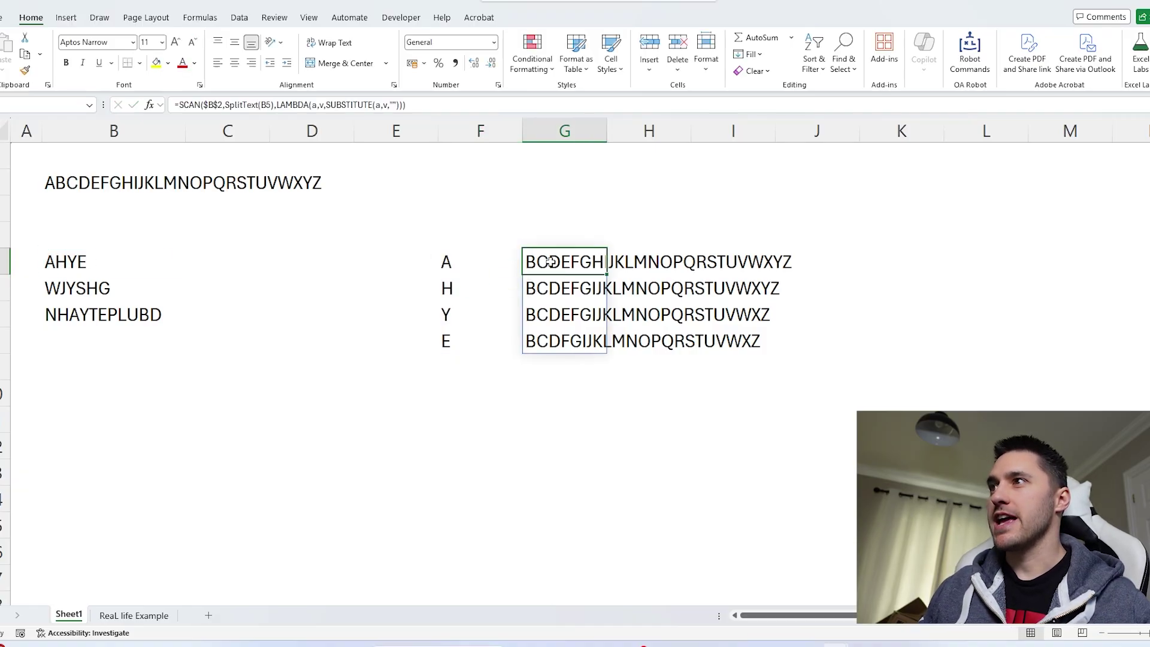
drag(588, 267, 888, 269)
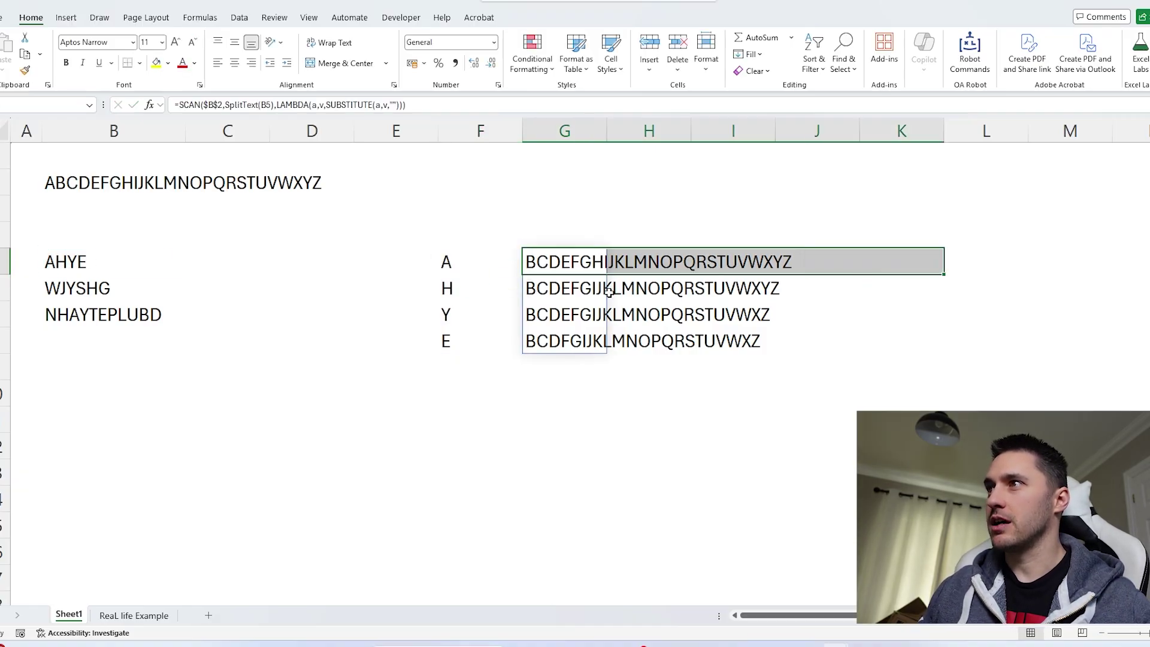
drag(561, 288, 858, 288)
drag(581, 312, 828, 314)
drag(585, 315, 803, 314)
drag(566, 339, 817, 345)
click(557, 341)
click(553, 270)
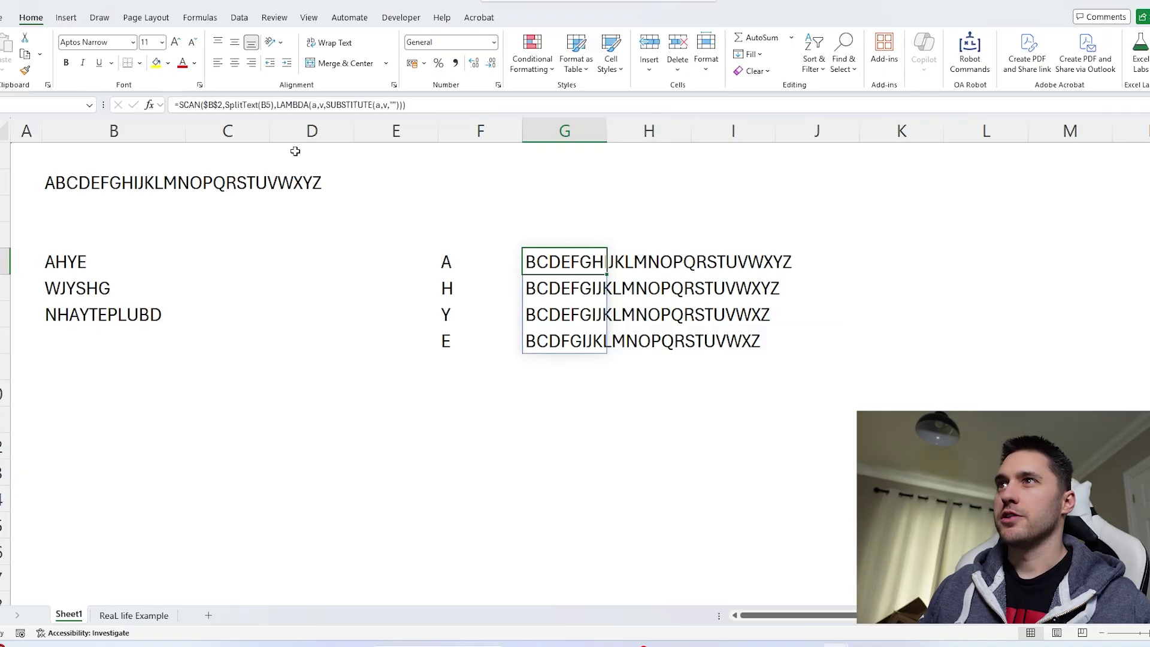
- Replace SCAN with REDUCE in the G5 formula
double_click(191, 105)
text(reduce)
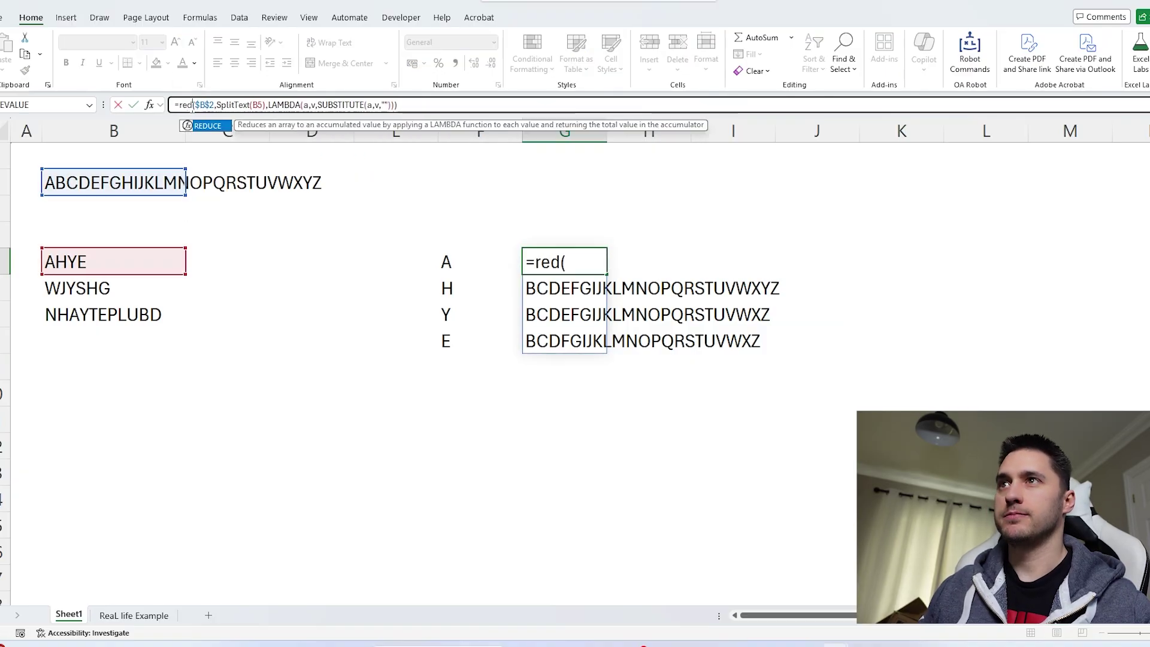
key(Return)
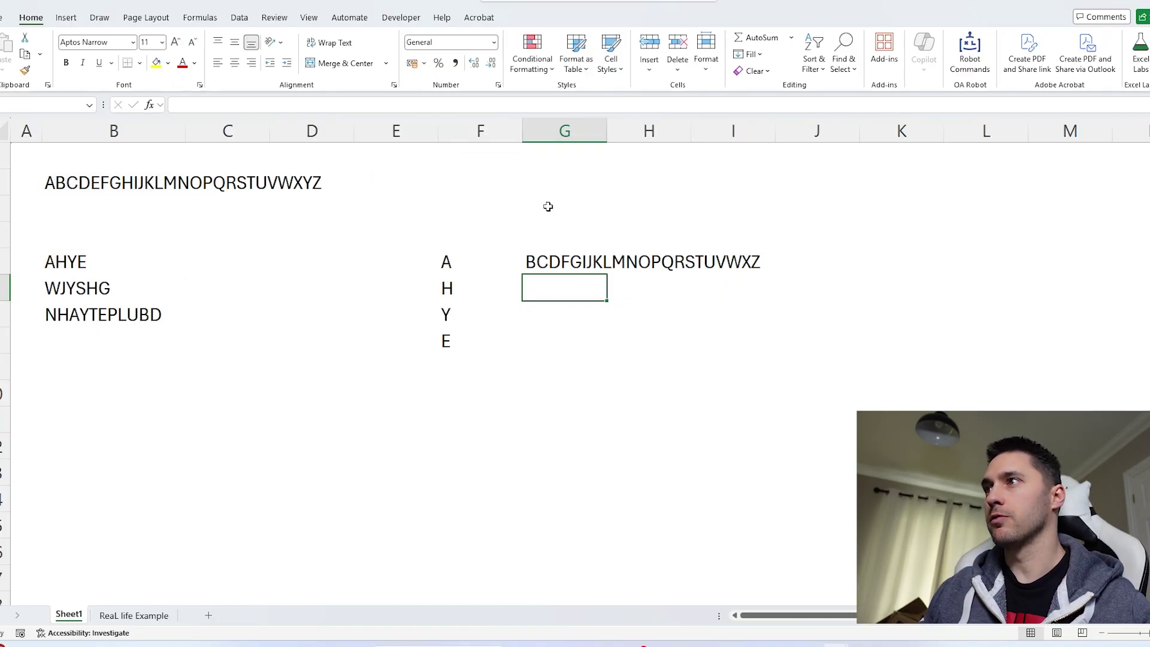
- Move the REDUCE formula from G5 to C5 and fill it down to C7
click(556, 266)
drag(558, 280, 271, 326)
- Delete the SplitText formula in F5 to clear the helper letters
key(Right)
key(Right)
key(Right)
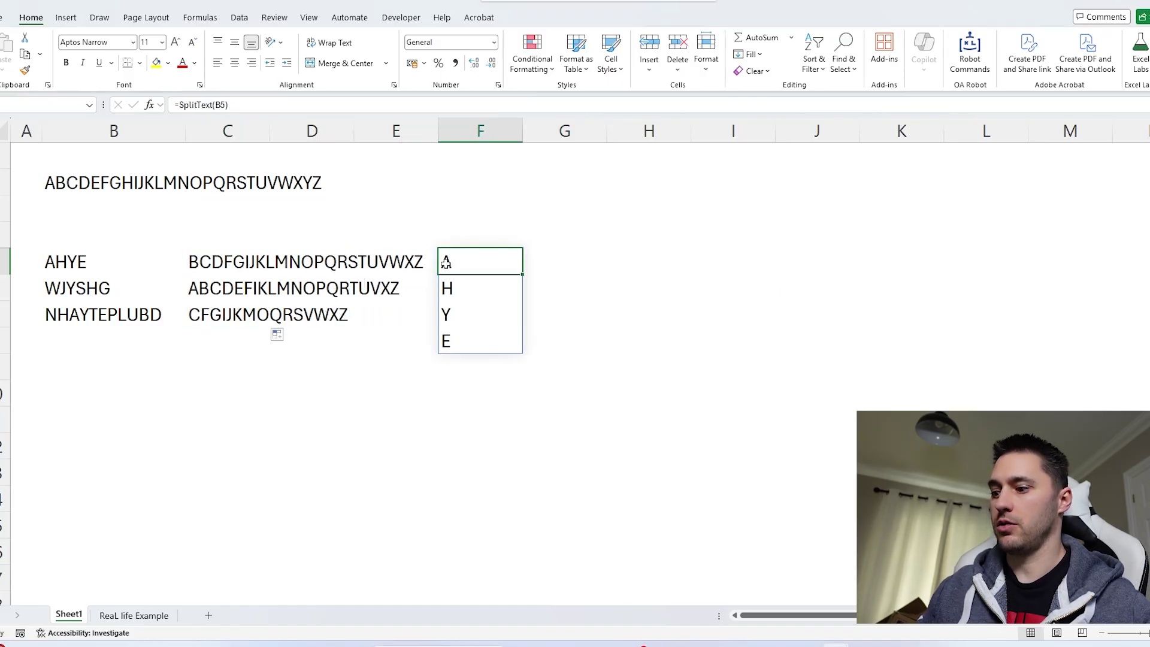
key(Delete)
- Inspect the REDUCE formulas in C5 through C7 and the strings they refer to in column B
double_click(192, 266)
key(Escape)
key(Down)
key(F2)
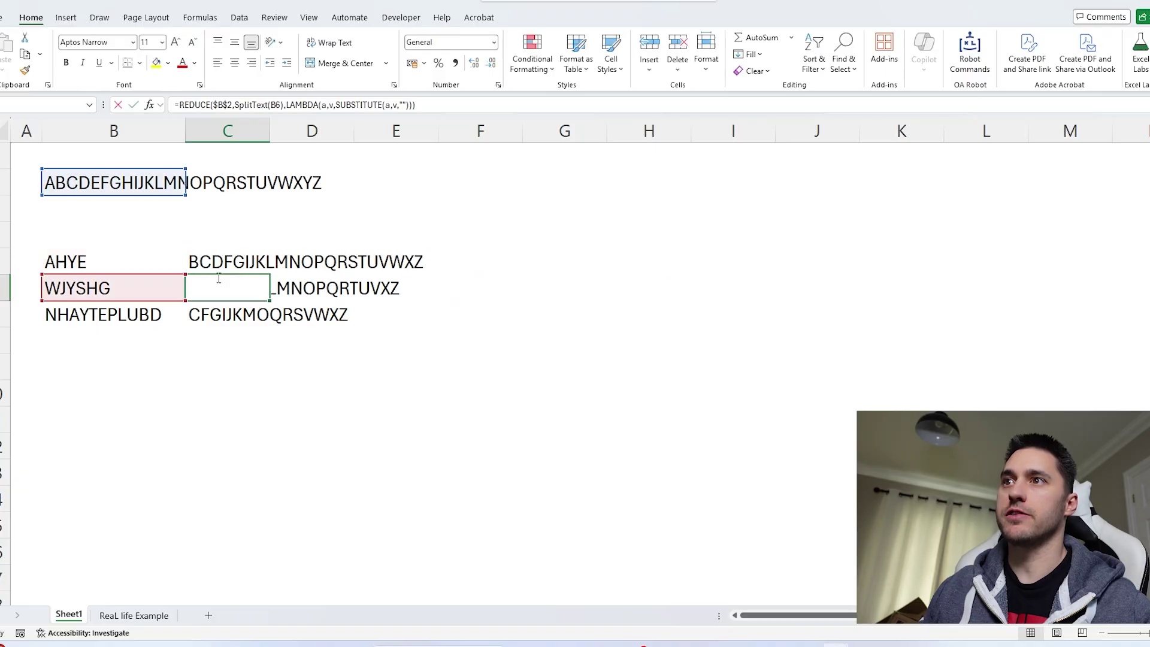
key(Escape)
key(Down)
key(F2)
click(77, 322)
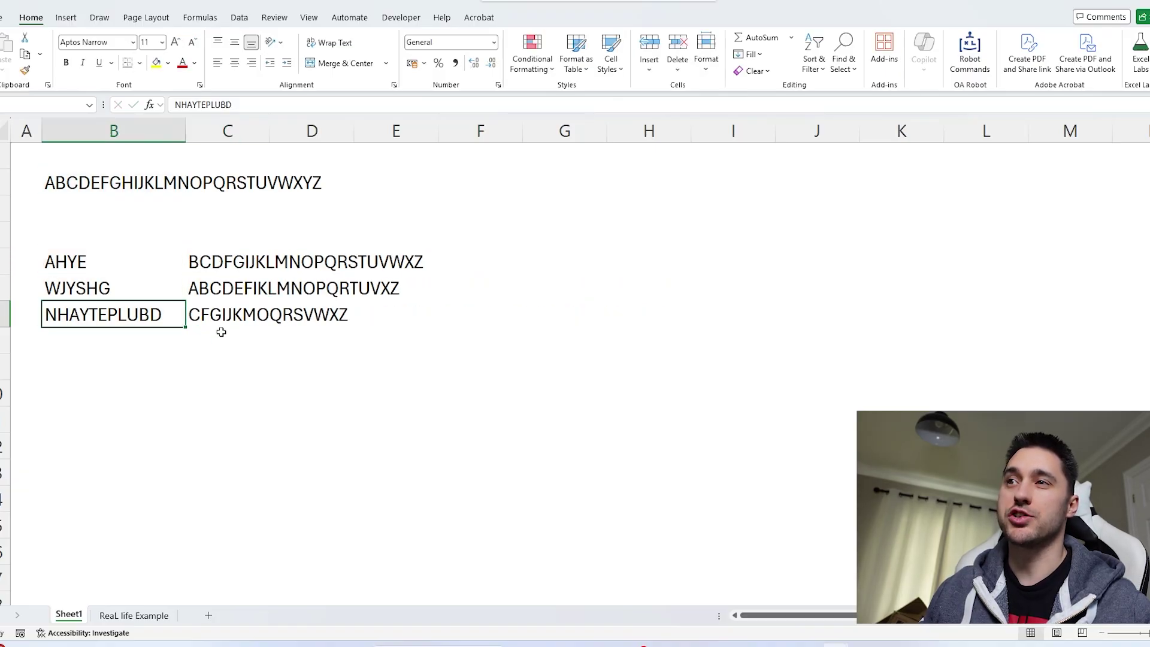
key(Right)
key(Up)
key(Up)
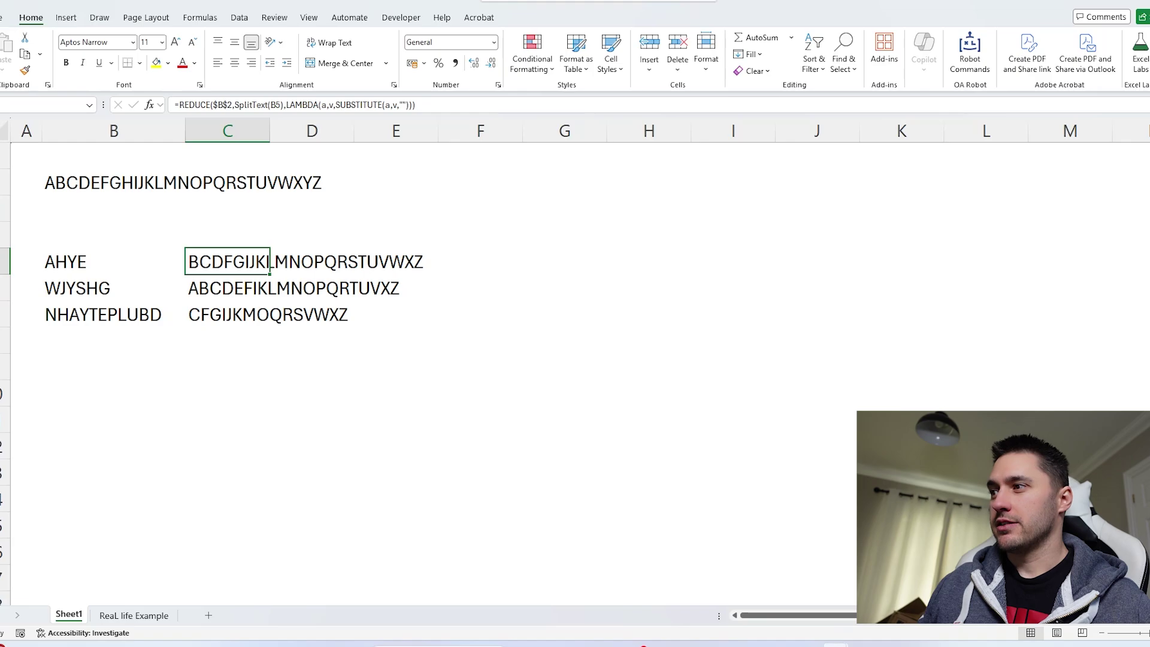
- Switch to the Microsoft Excel World Championship 2024 Wabble workbook and look over the word list on the Words sheet
mouse_move(766, 642)
click(904, 590)
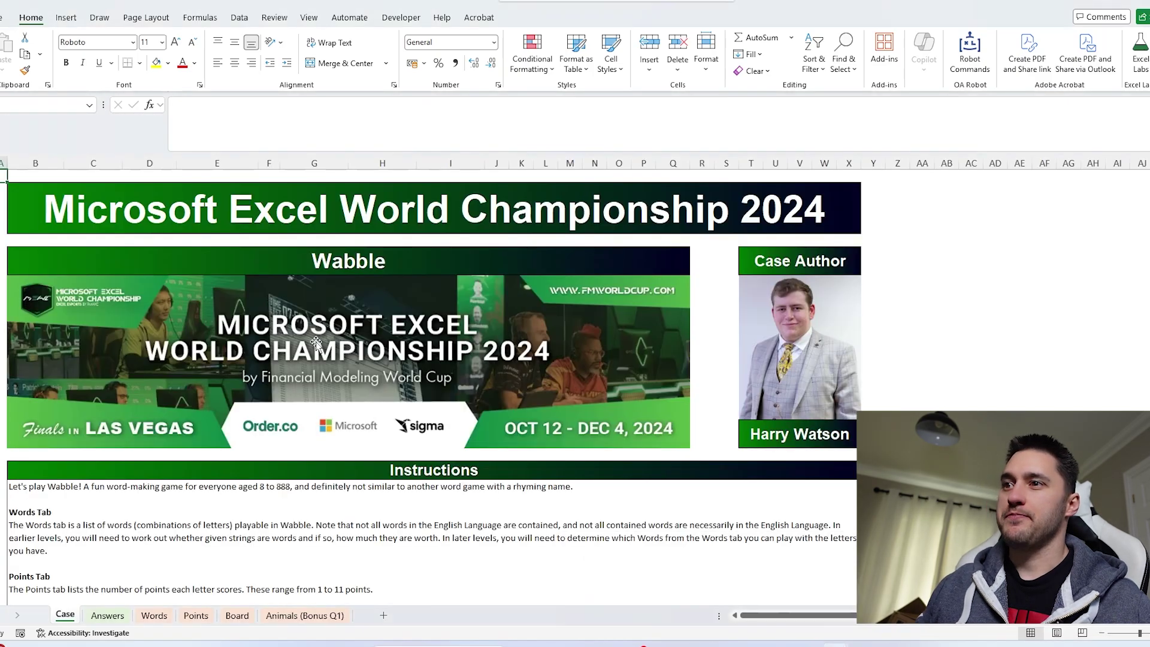
click(154, 615)
scroll(337, 287, up, 3)
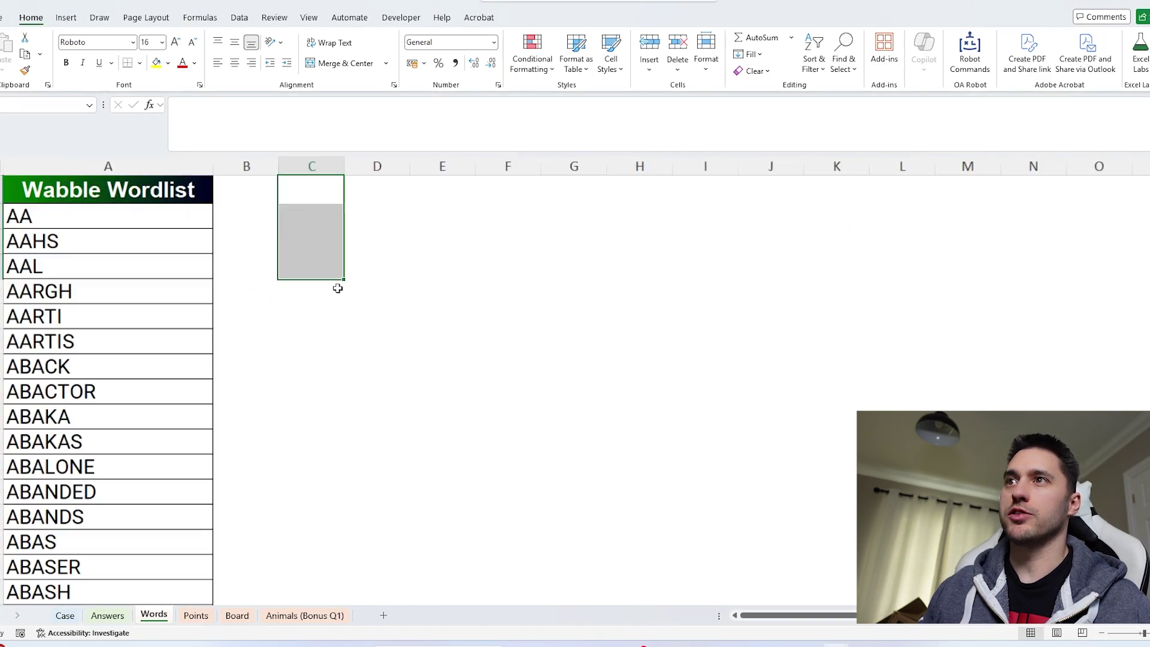
drag(114, 217, 137, 402)
- Copy game 111's tiles ABHIRTW from Level 7 of the Case sheet into E1 of the Words sheet and widen column E to fit
click(65, 616)
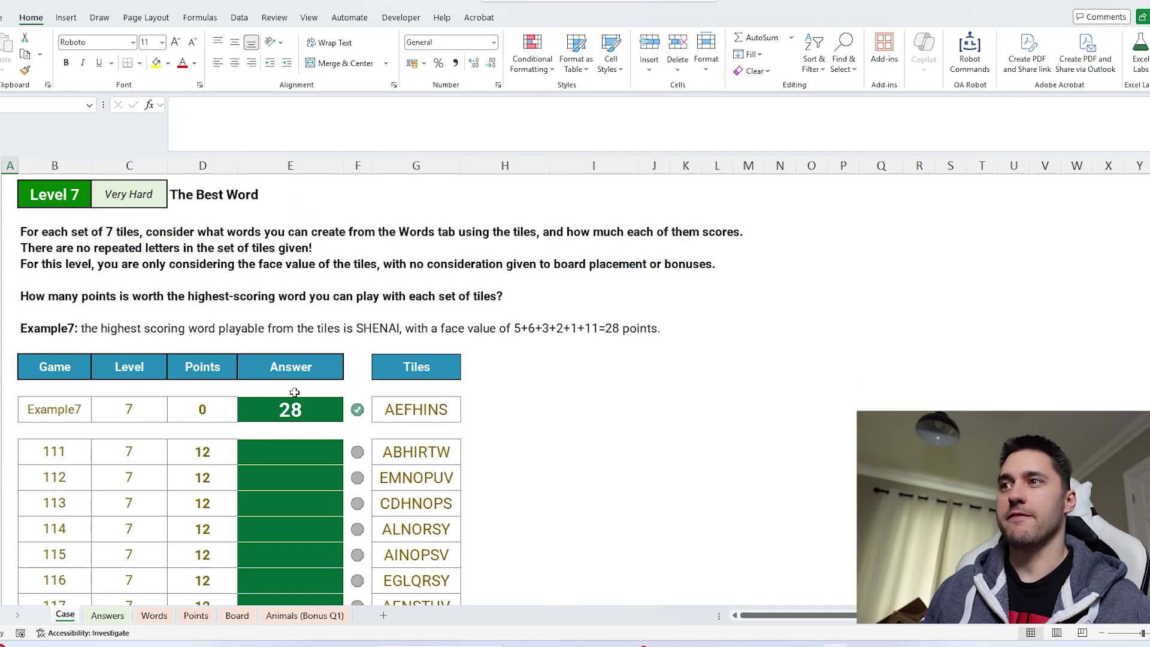
scroll(396, 405, down, 1)
click(396, 404)
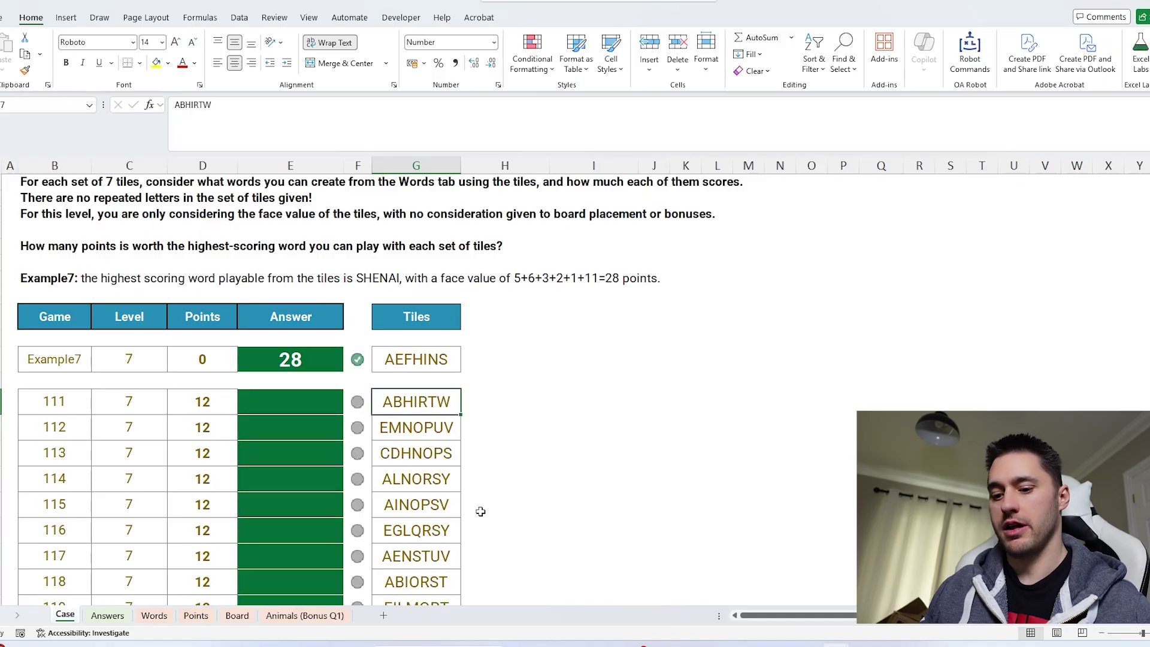
key(ctrl+c)
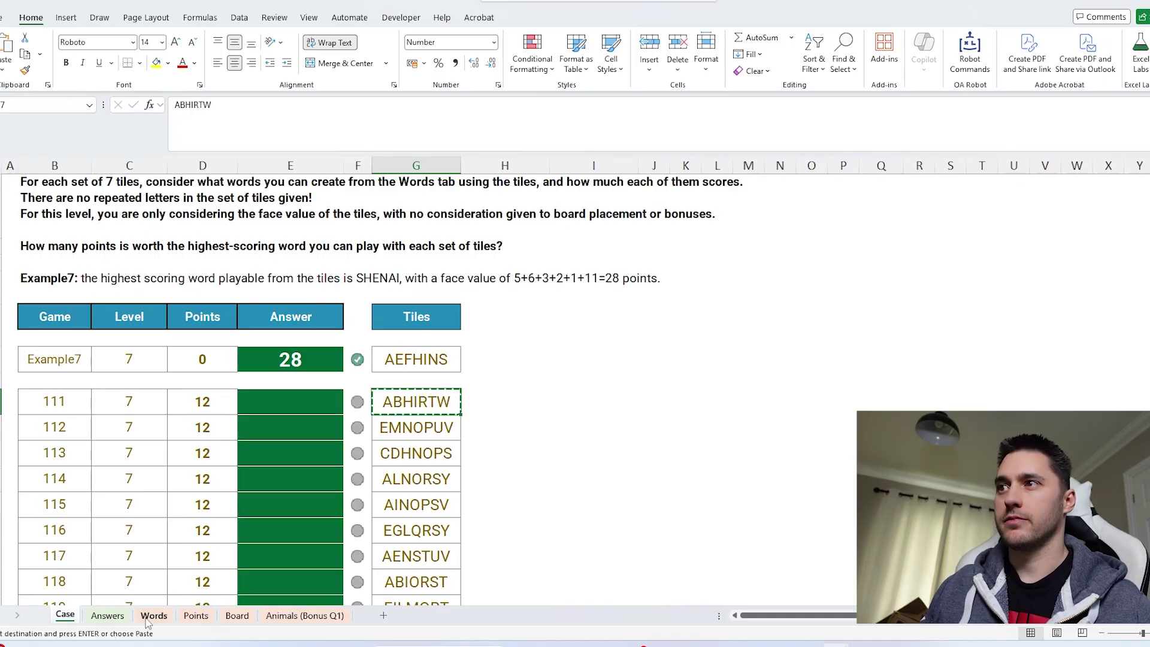
key(ctrl+Page_Down)
key(ctrl+Page_Down)
click(430, 180)
key(ctrl+v)
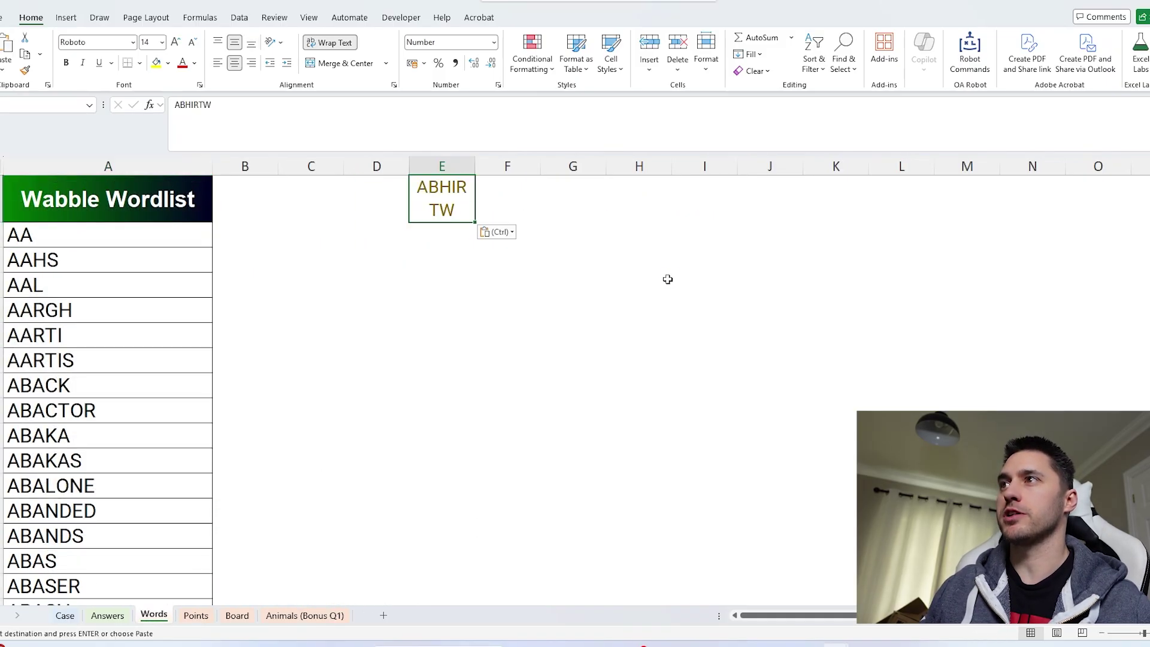
drag(475, 166, 549, 166)
- Compare the words in the Wabble Wordlist with the ABHIRTW tiles in E1
drag(123, 237, 131, 510)
click(486, 198)
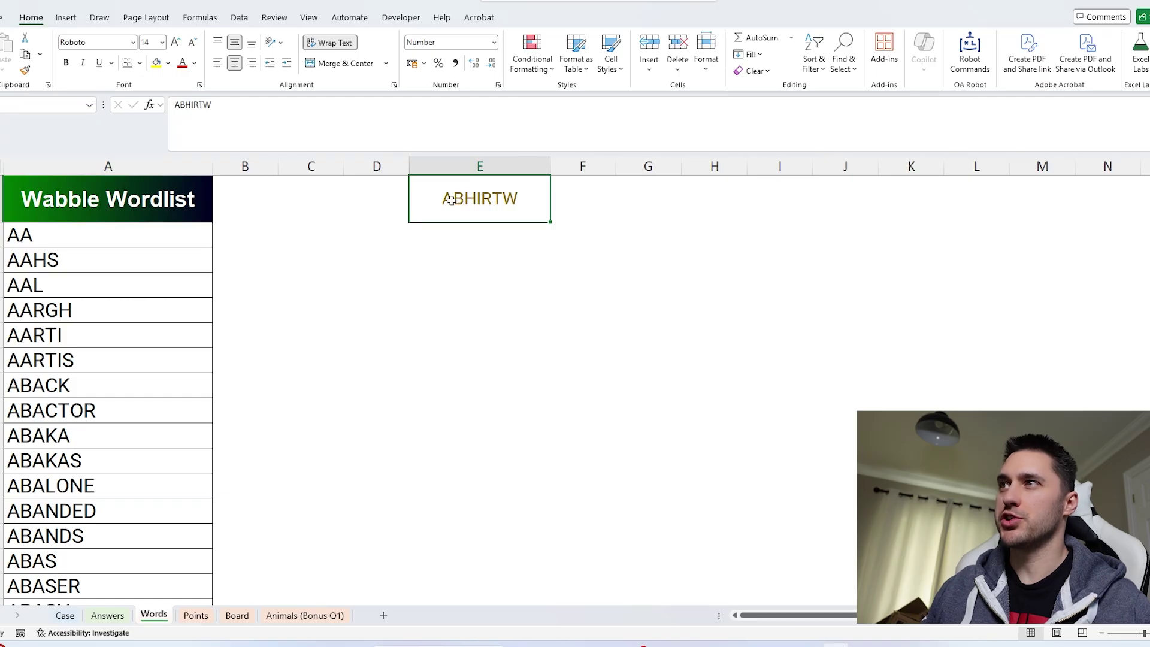
click(65, 230)
key(Down)
key(Down)
key(Down)
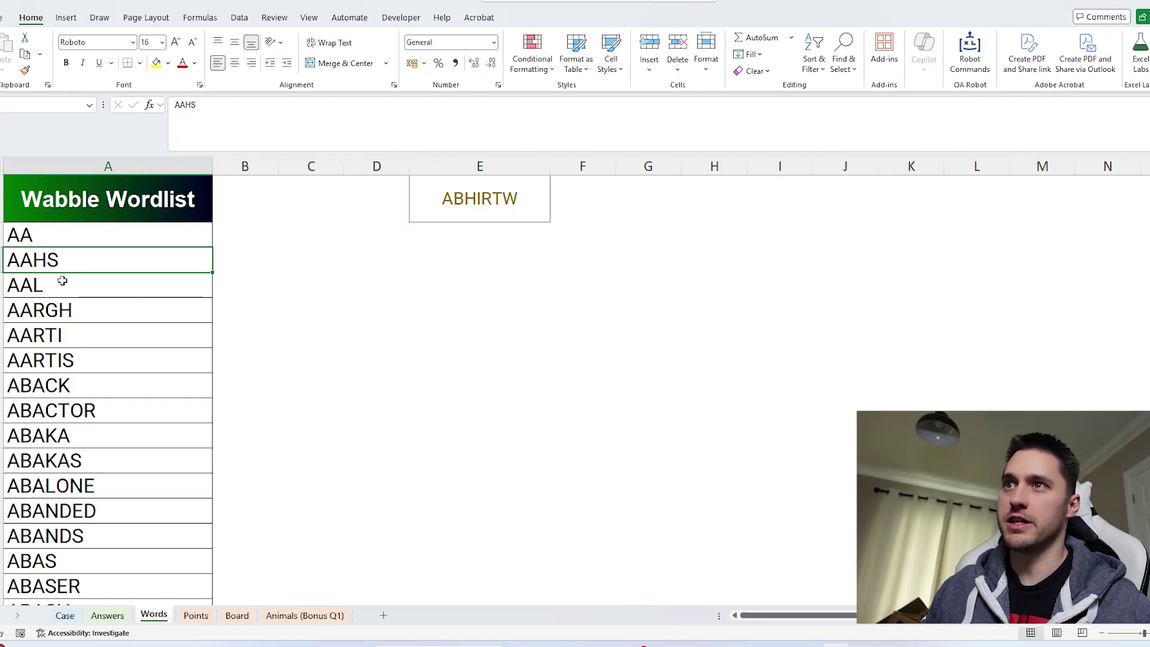
click(74, 246)
drag(74, 246, 209, 468)
click(457, 195)
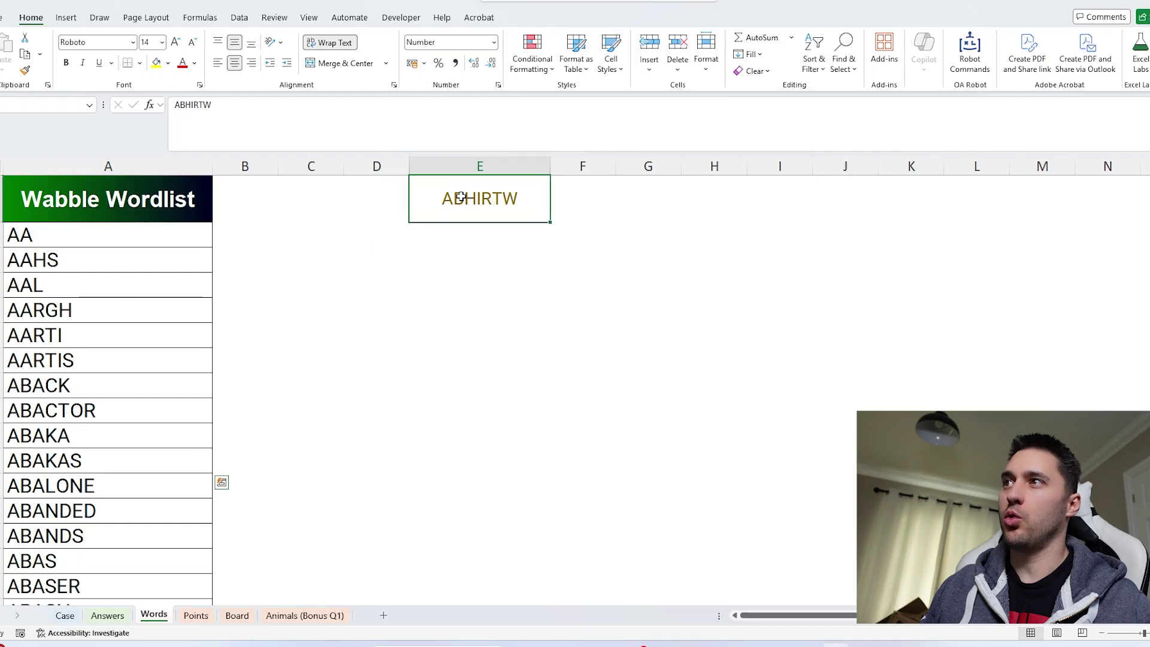
drag(38, 242, 66, 536)
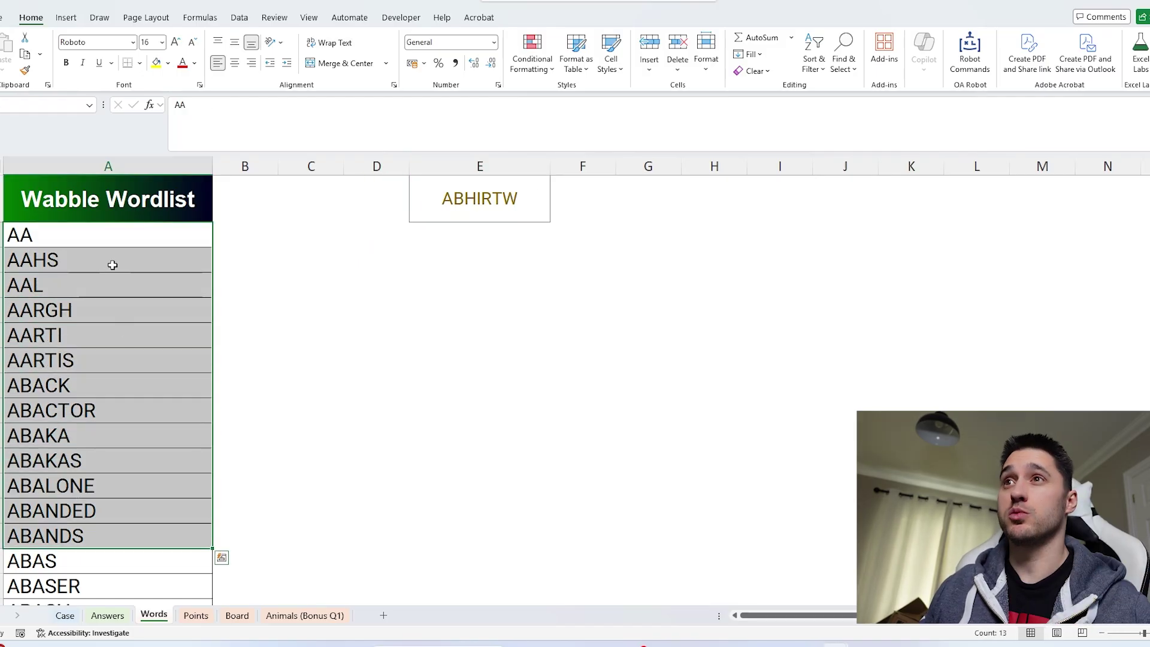
drag(96, 244, 99, 460)
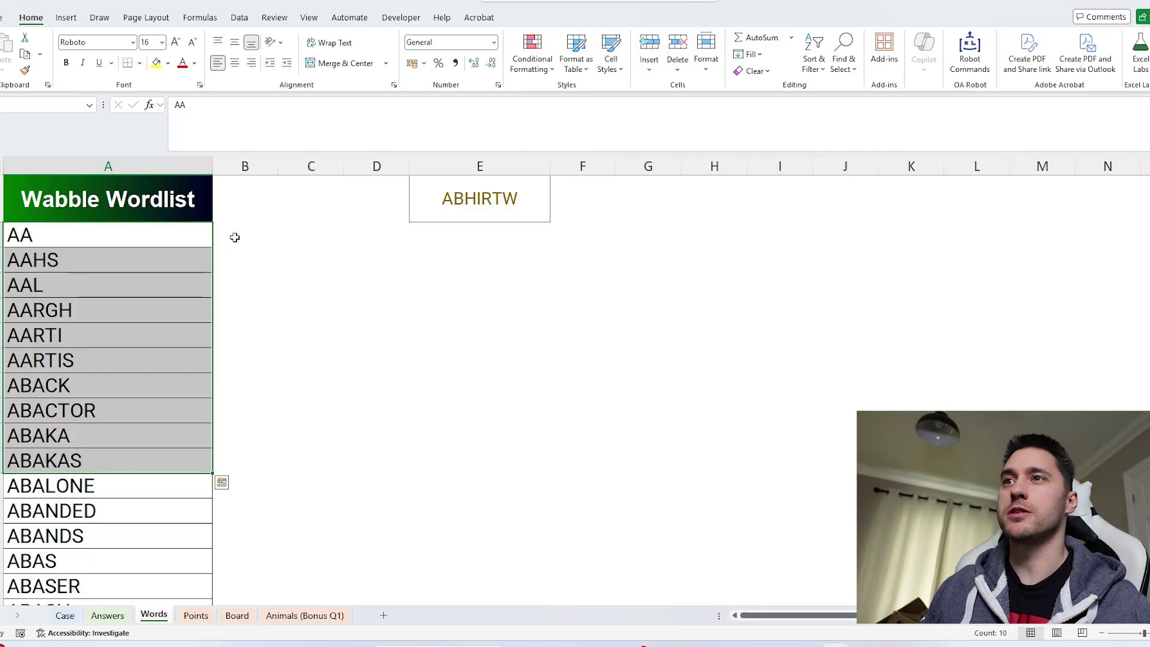
- Copy the word AARGH from the Wabble Wordlist into F4
click(58, 309)
key(ctrl+c)
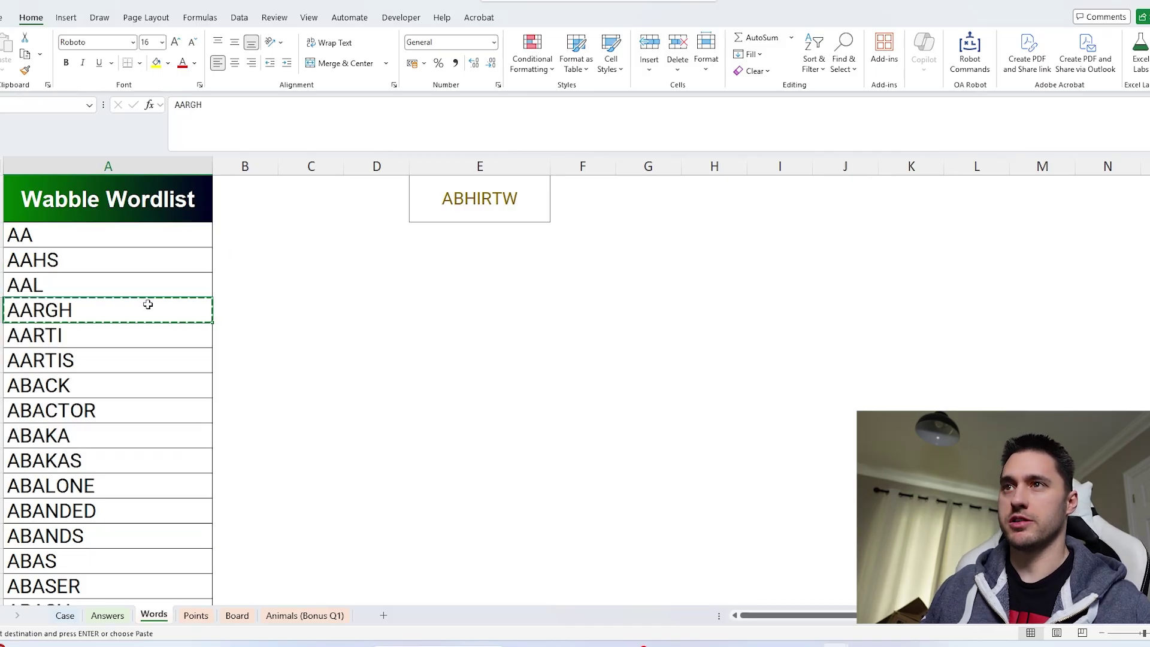
click(572, 290)
key(ctrl+v)
- Begin a SCAN formula in G4 with F4 as the initial value and SplitText of E1 as the array
click(644, 287)
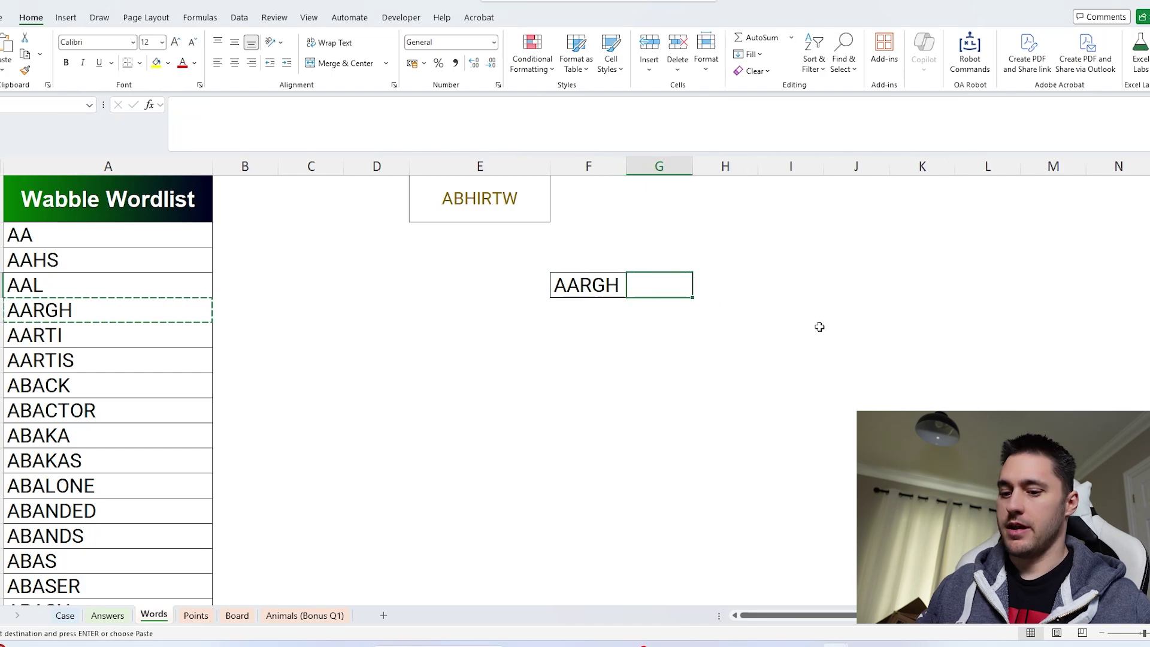
text(=)
text(scan)
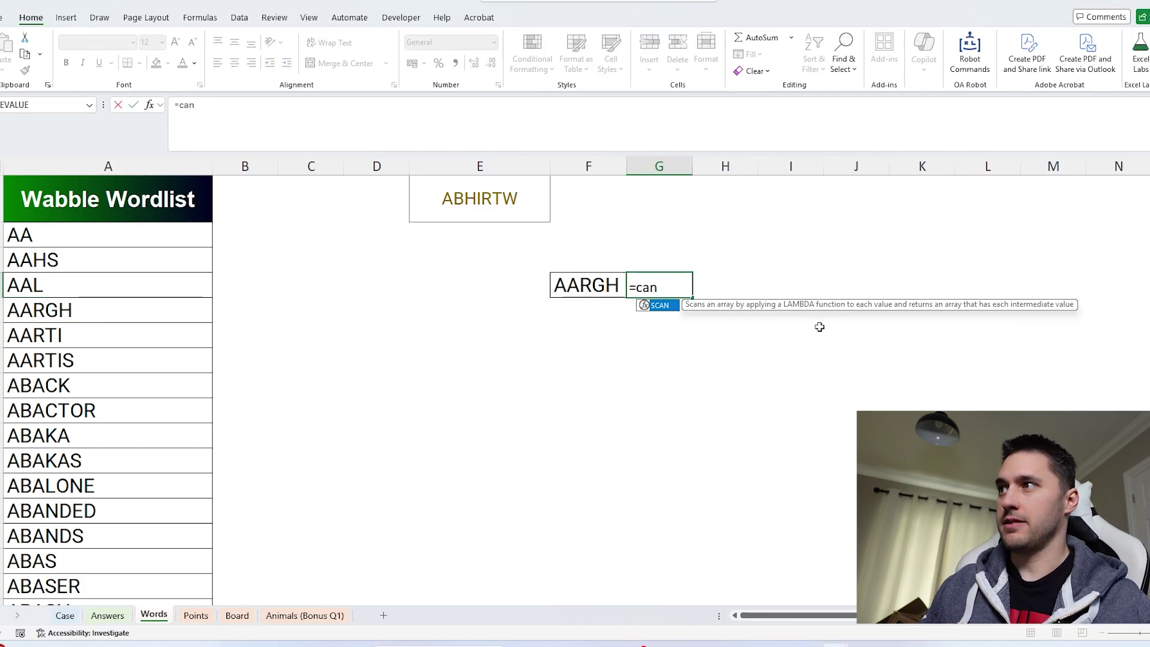
key(Tab)
click(591, 284)
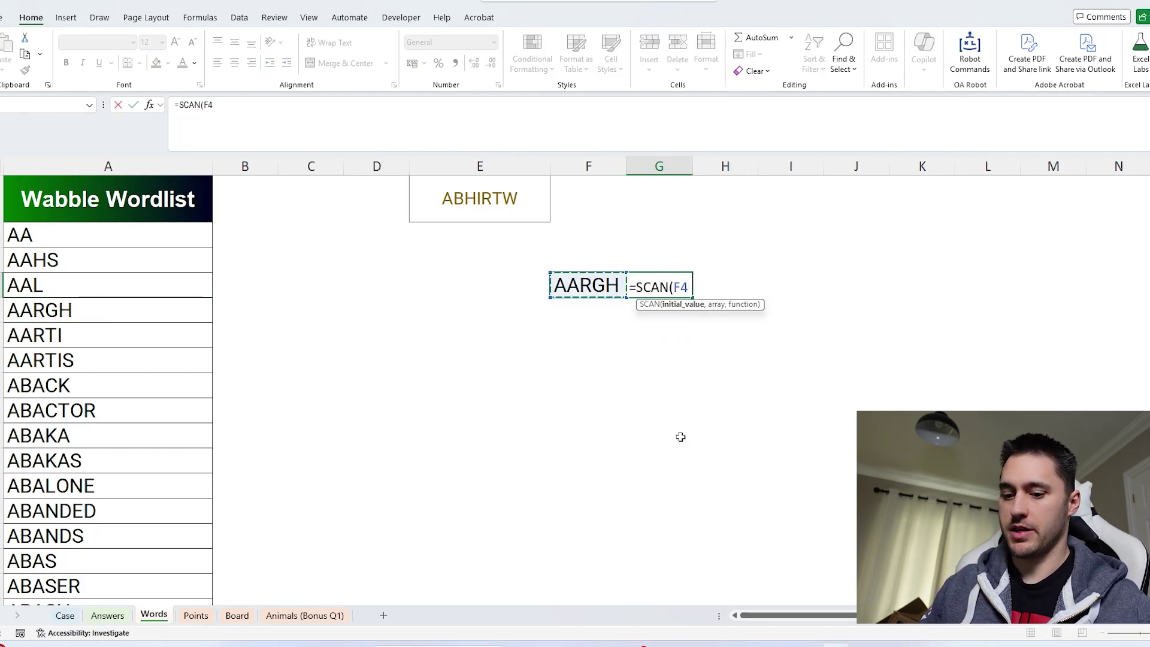
text(,spli)
key(Tab)
click(492, 202)
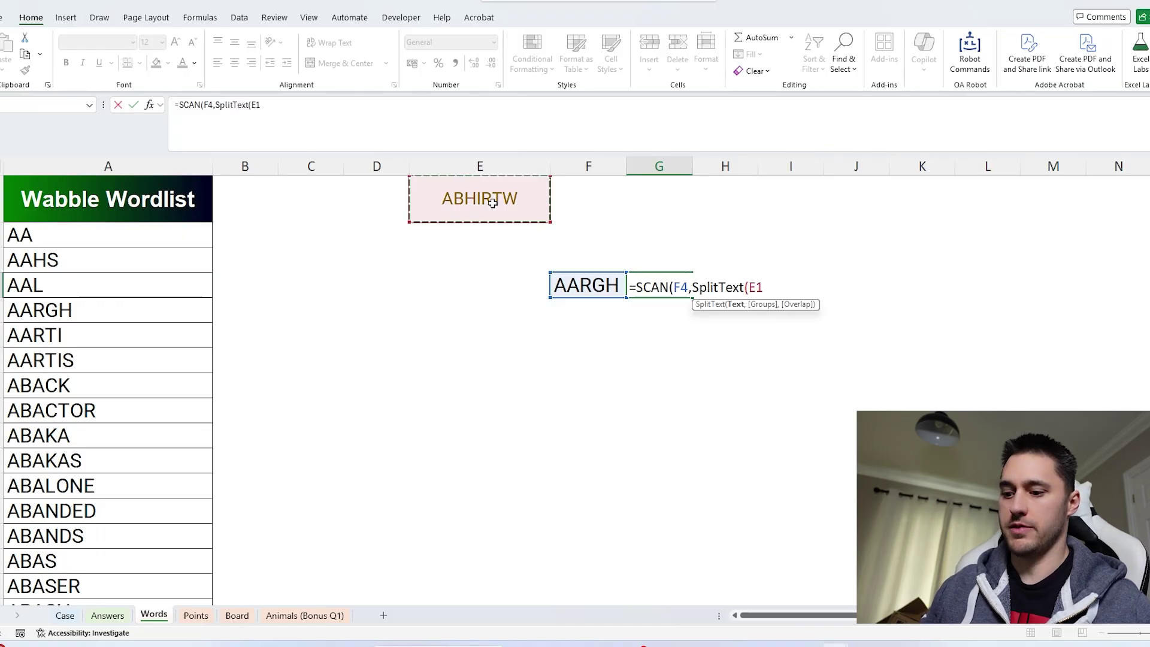
- Complete the G4 SCAN formula with LAMBDA(a,v,SUBSTITUTE(a,v,"",1)) as its function and enter it
text(),l)
key(Tab)
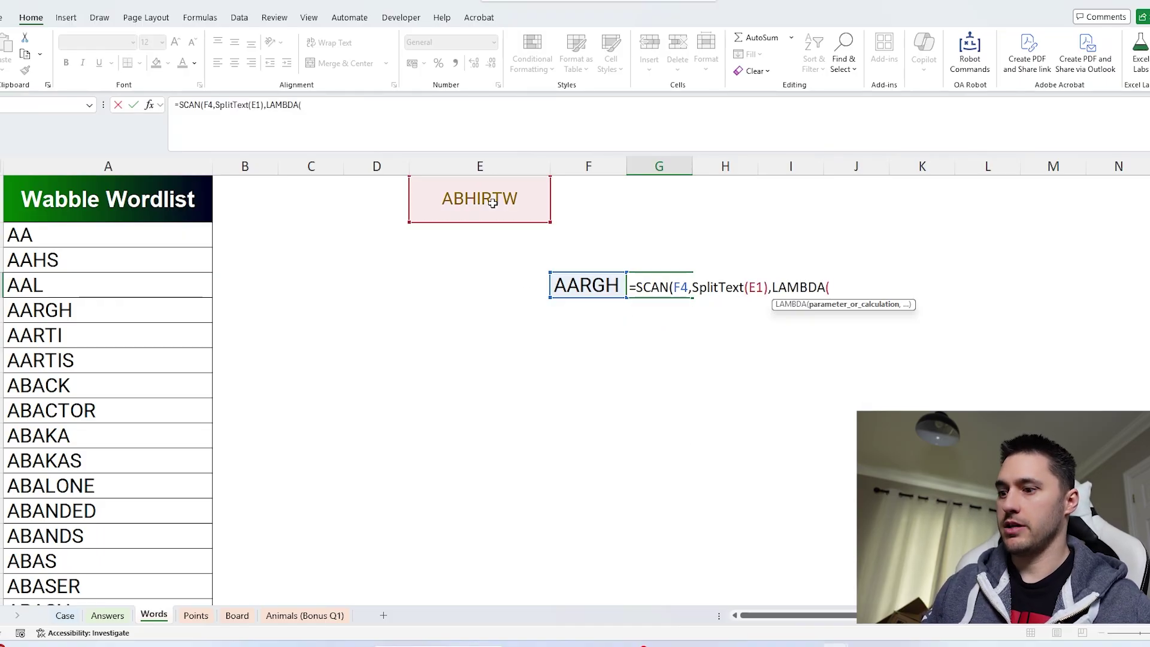
text(a,v,)
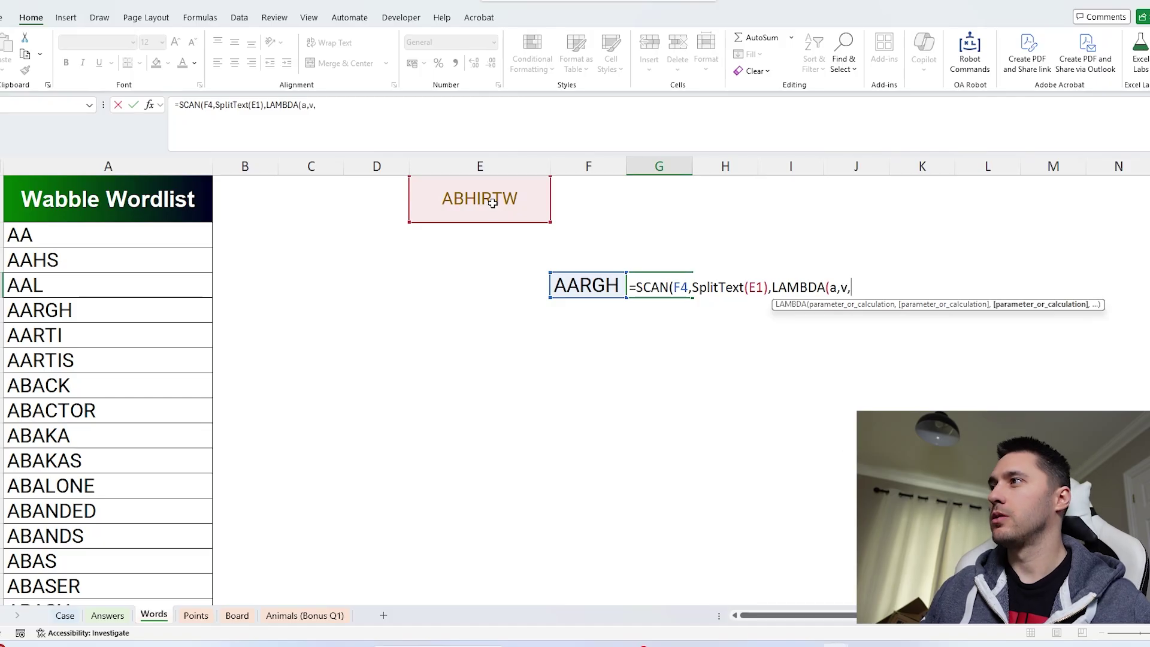
text(sub)
key(Tab)
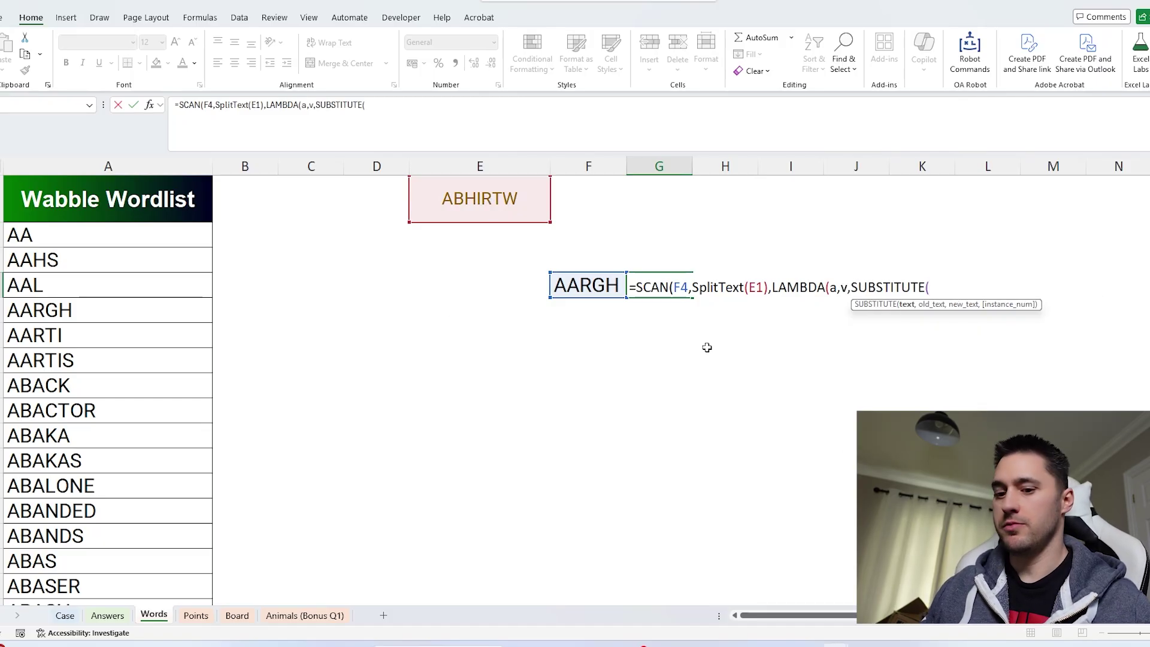
text(a,)
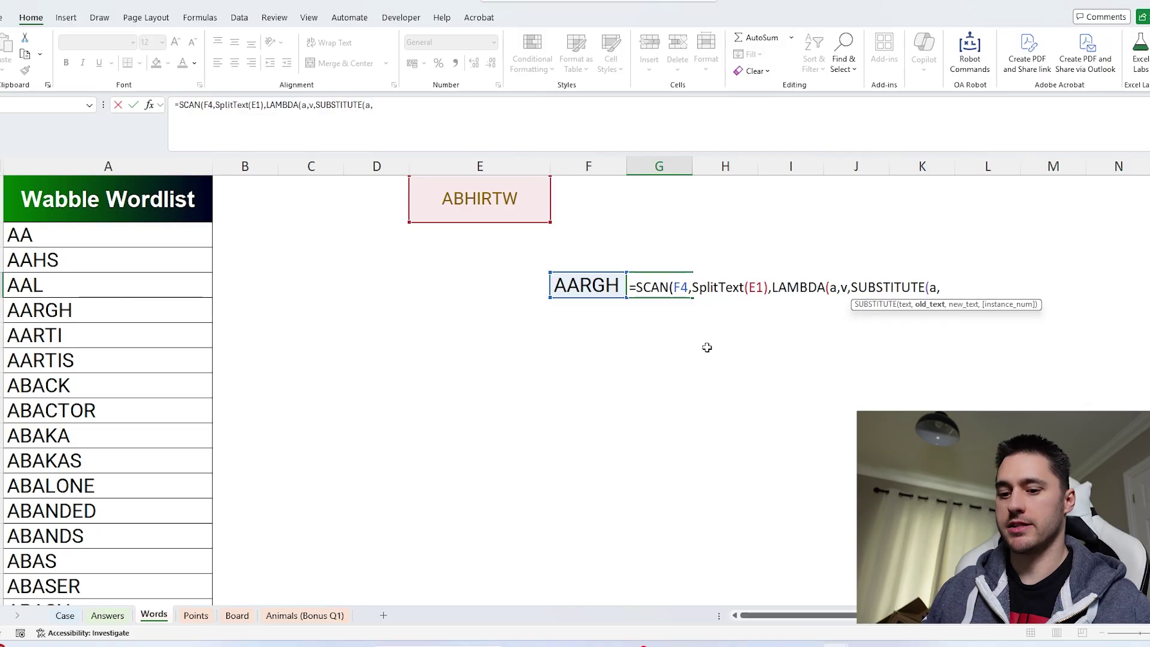
text(v)
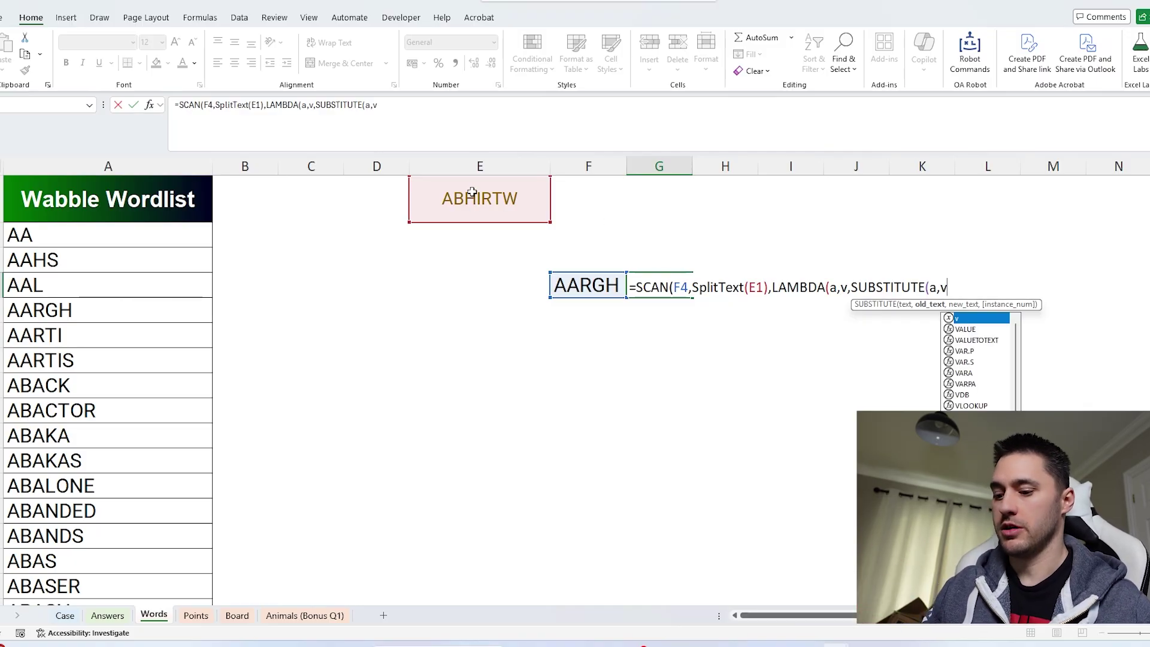
text(,"",)
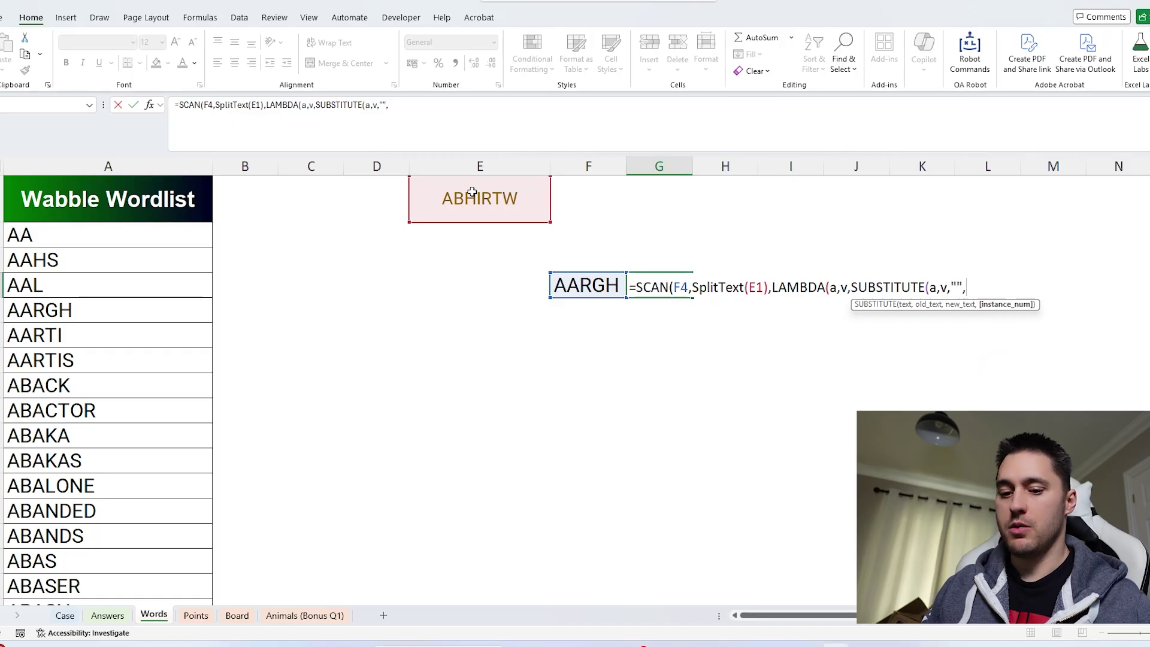
text(1))
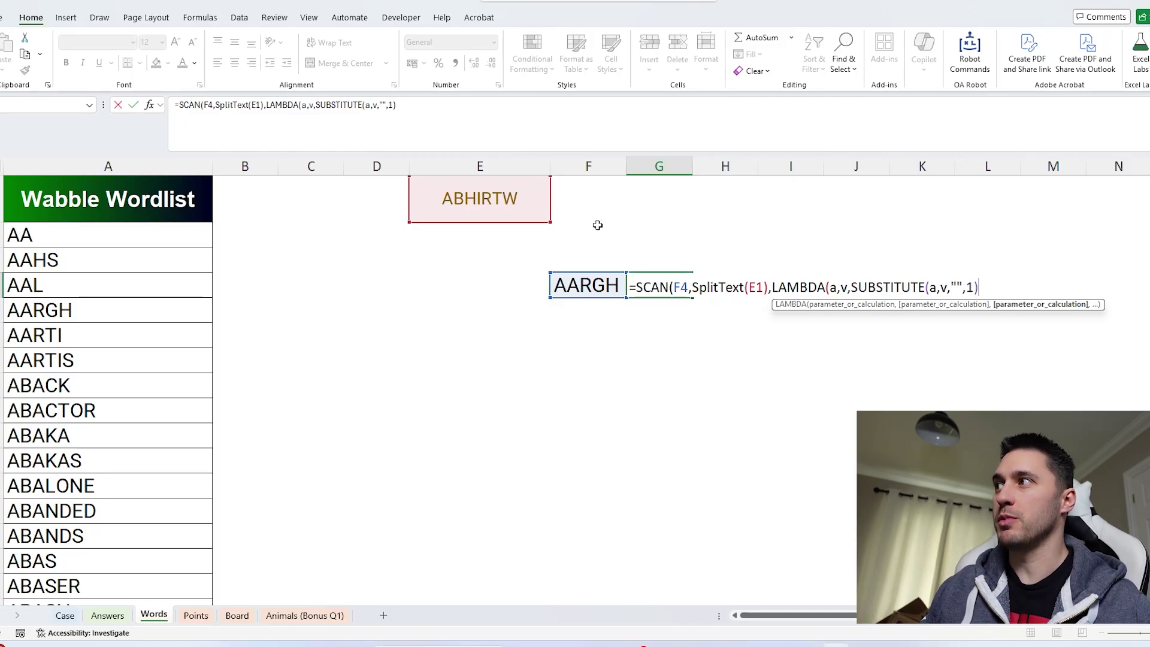
text()))
key(Return)
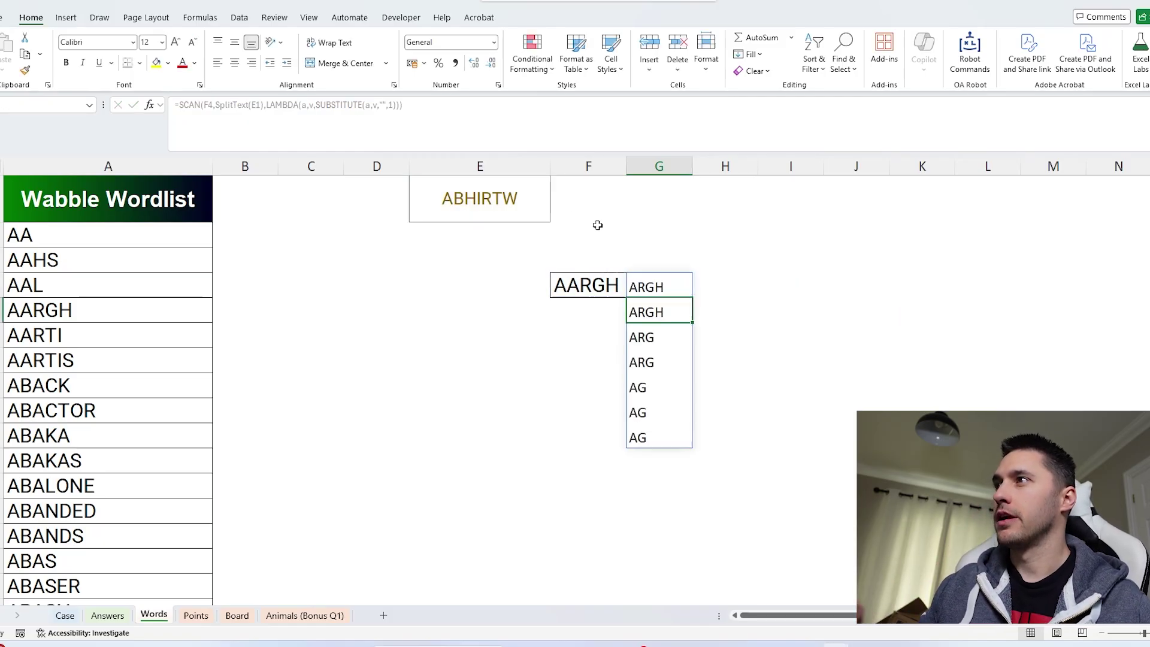
- Examine each SCAN result from G4 down to G10 to follow how the tiles remove letters from AARGH
click(632, 287)
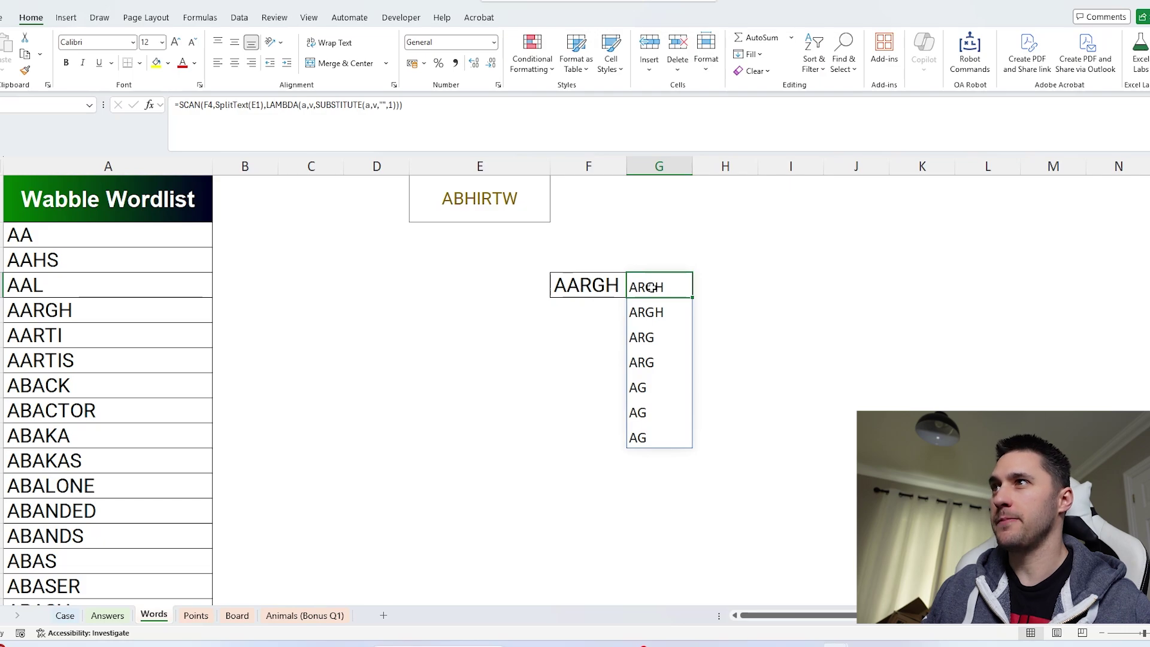
click(647, 309)
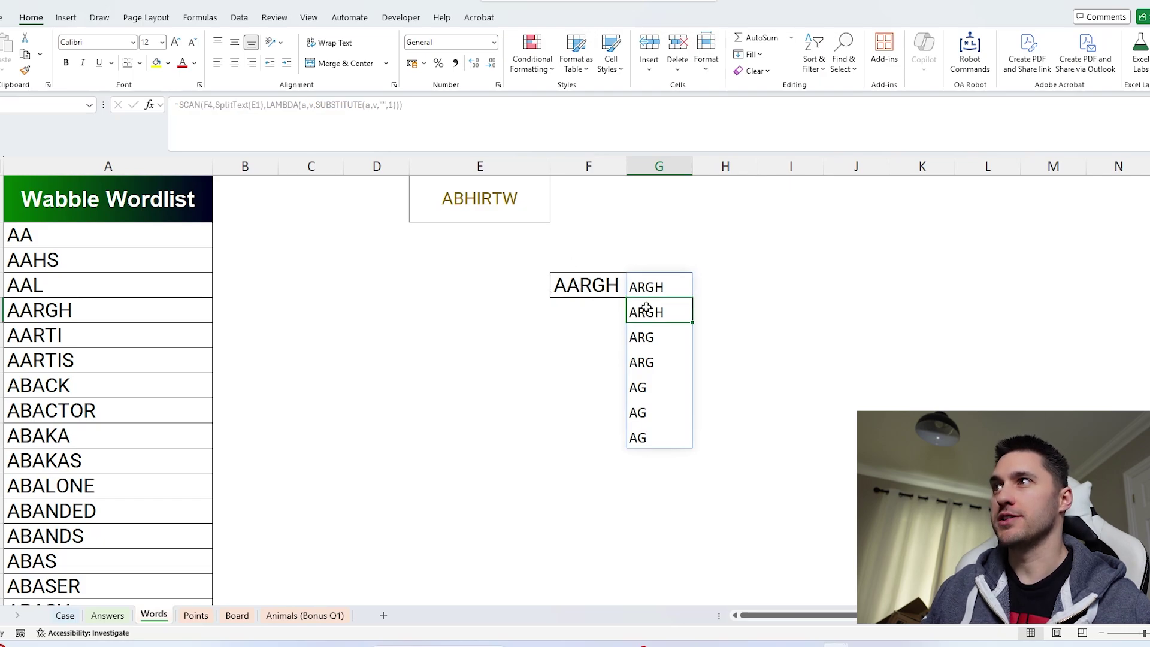
click(671, 335)
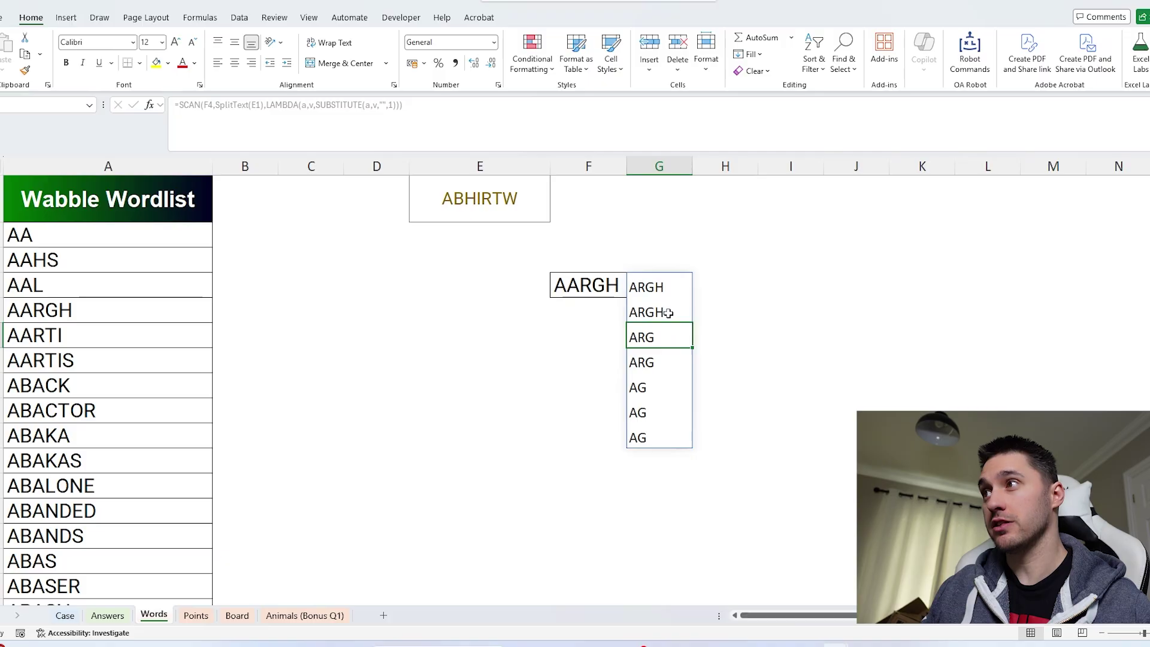
click(659, 361)
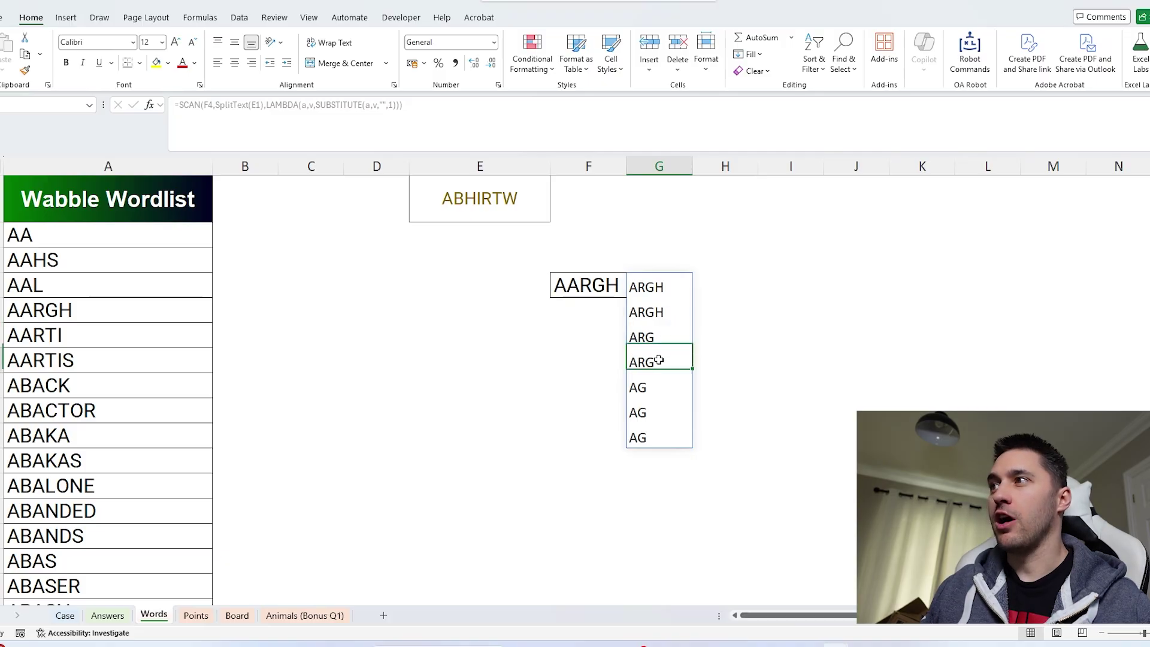
click(657, 386)
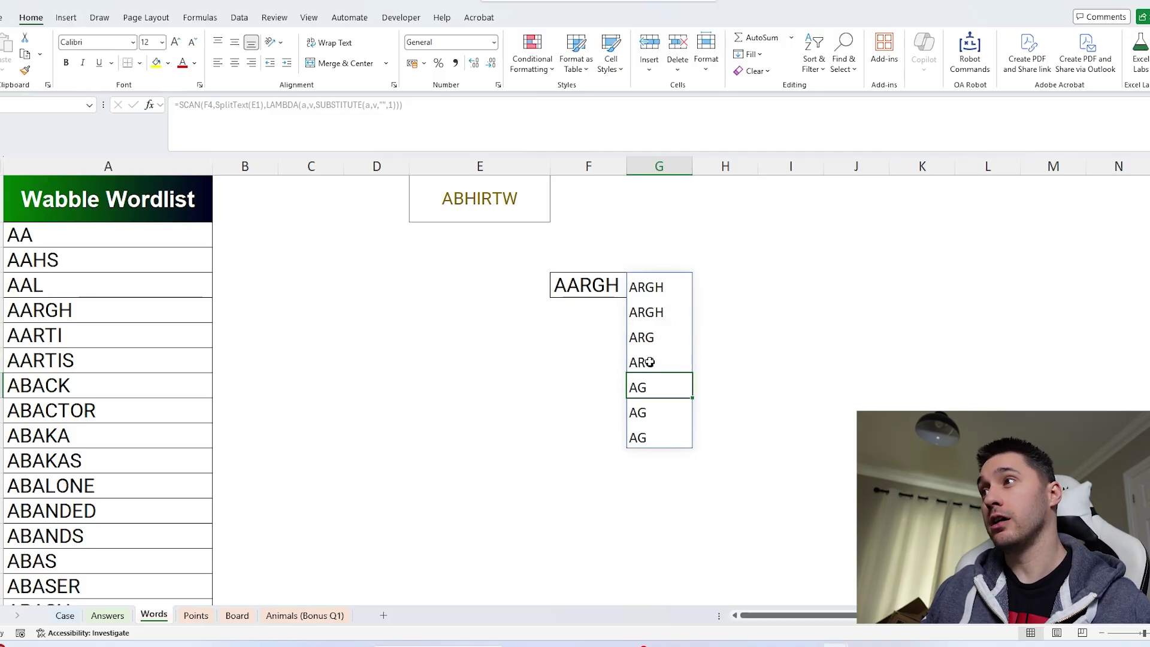
click(654, 404)
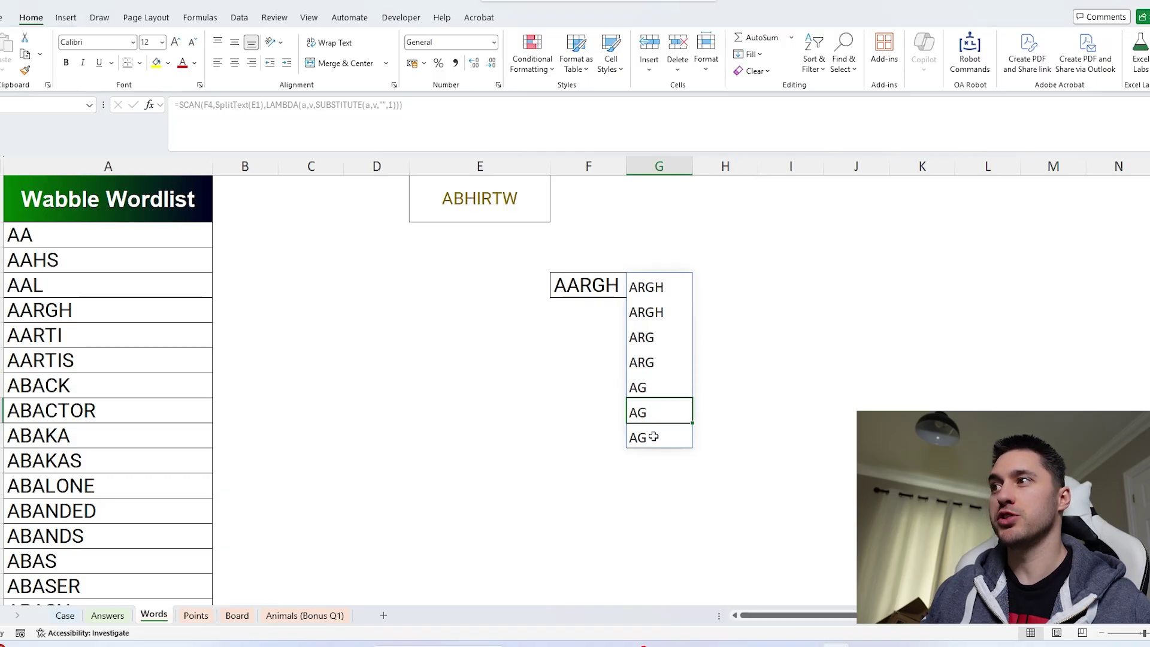
click(653, 436)
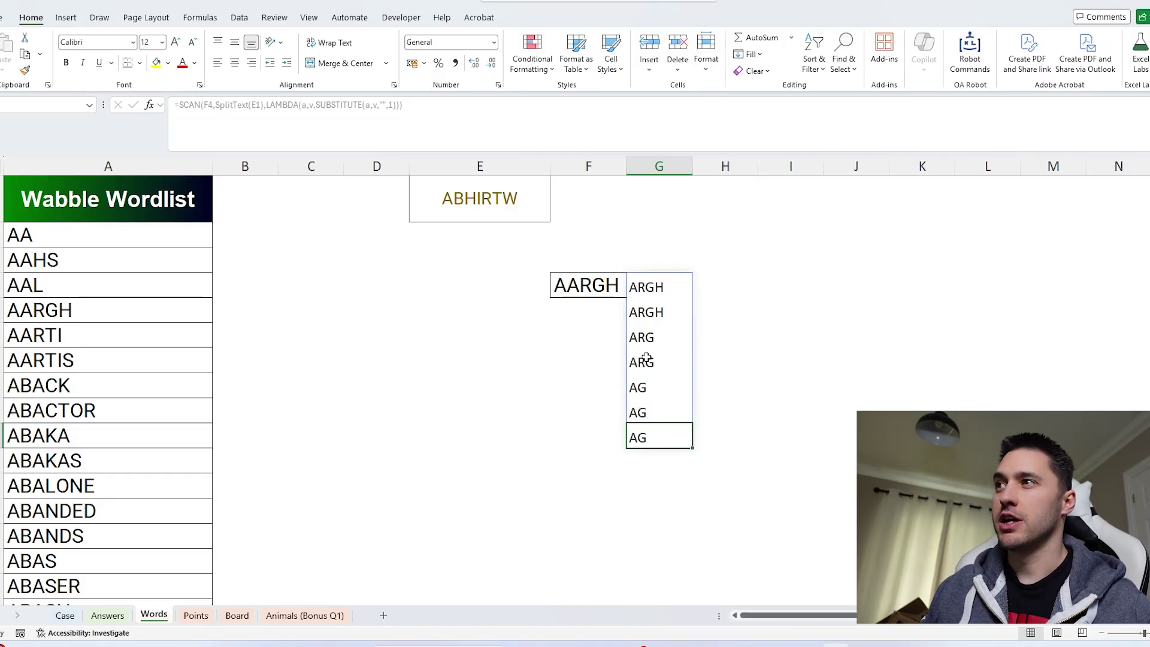
- Change the SCAN formula in G4 to REDUCE and make its E1 reference absolute as $E$1
click(579, 288)
click(655, 438)
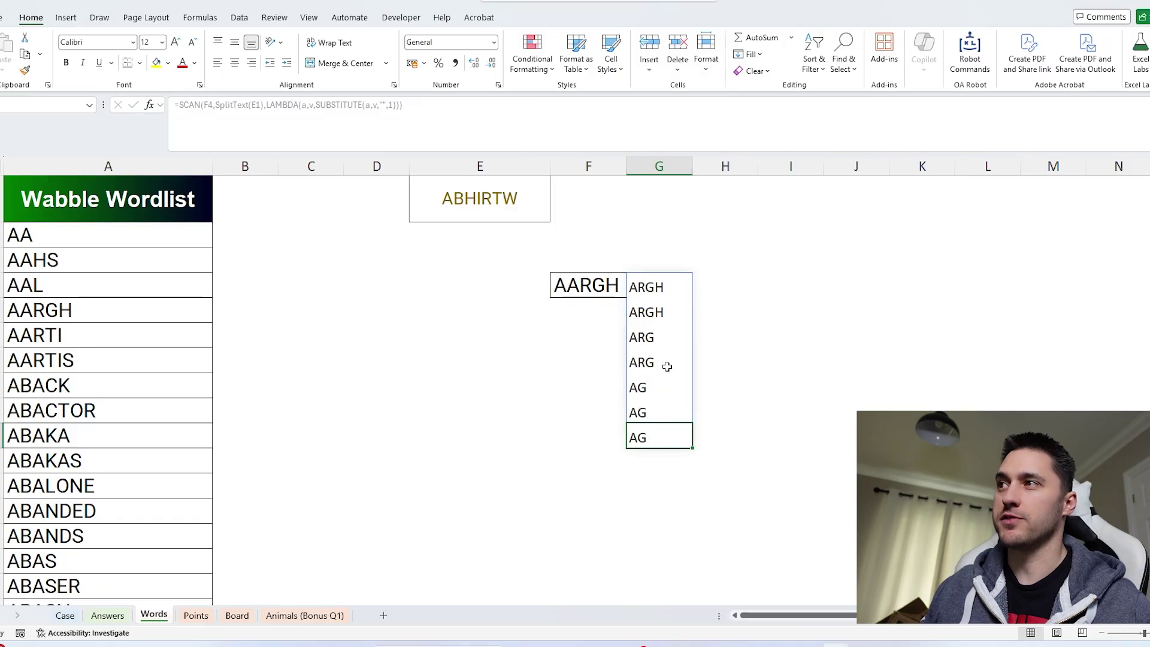
double_click(187, 104)
text(red)
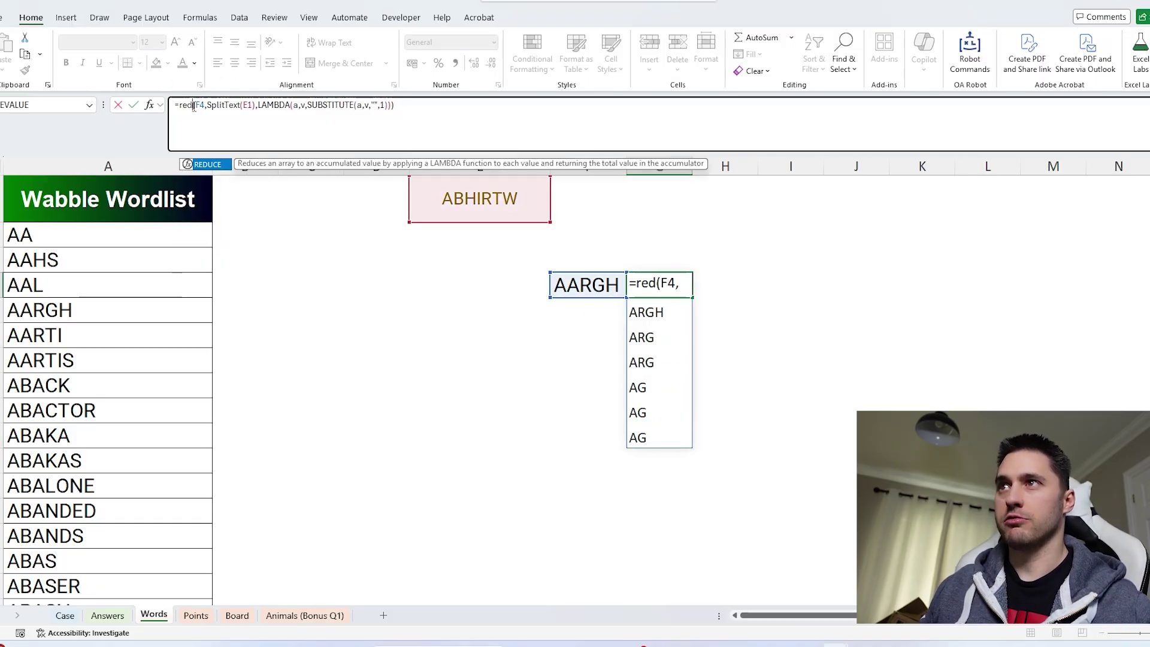
key(Tab)
double_click(266, 104)
key(F4)
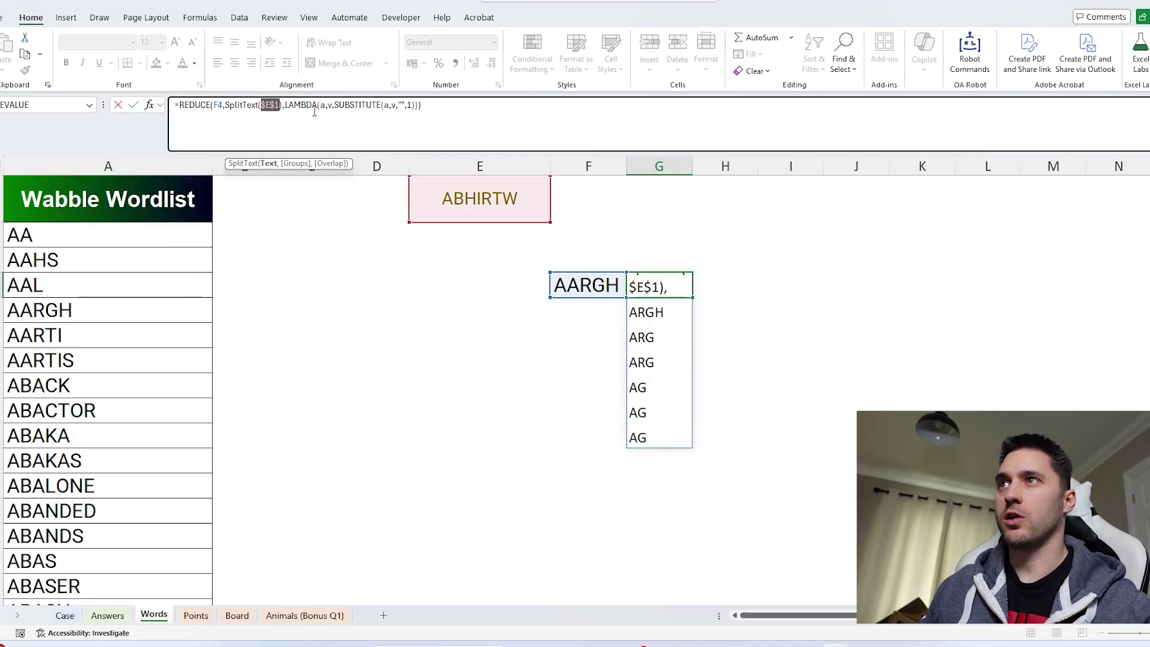
key(Return)
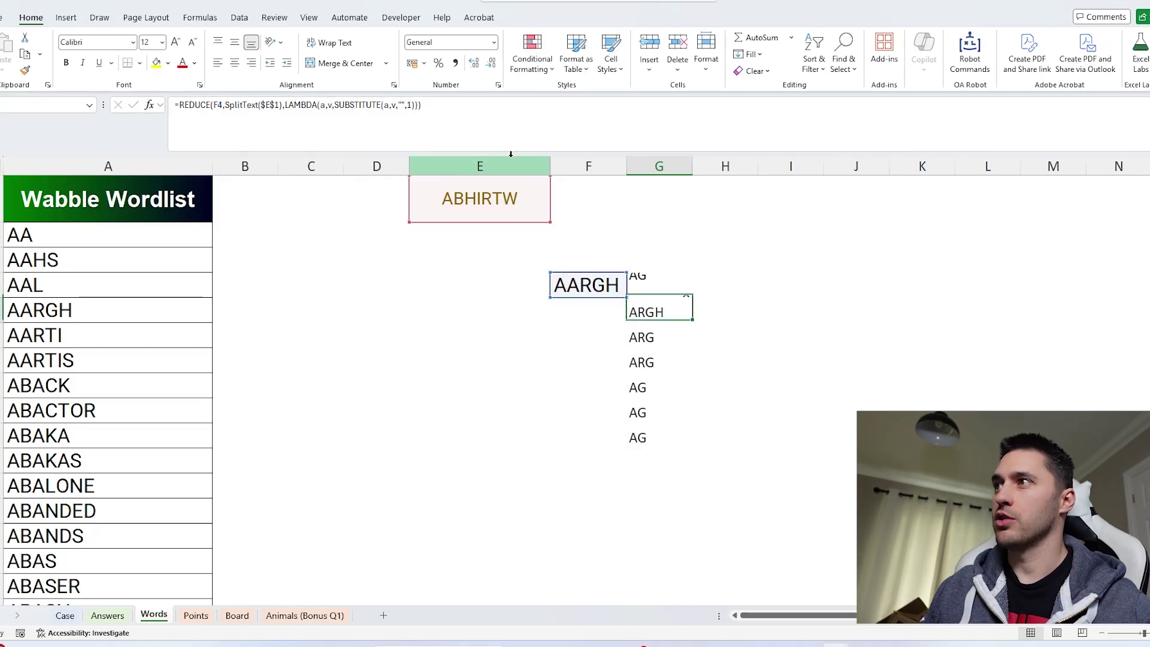
- Copy the REDUCE formula from G4 into B5, beside the word AARGH
click(660, 288)
key(ctrl+c)
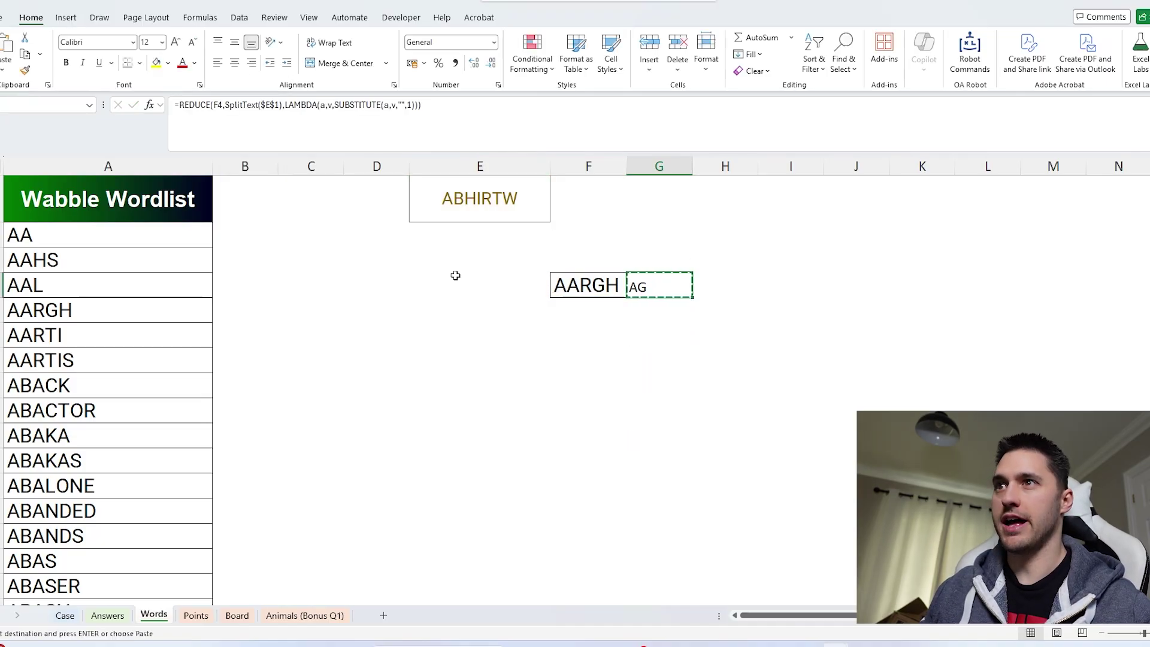
click(251, 310)
key(ctrl+v)
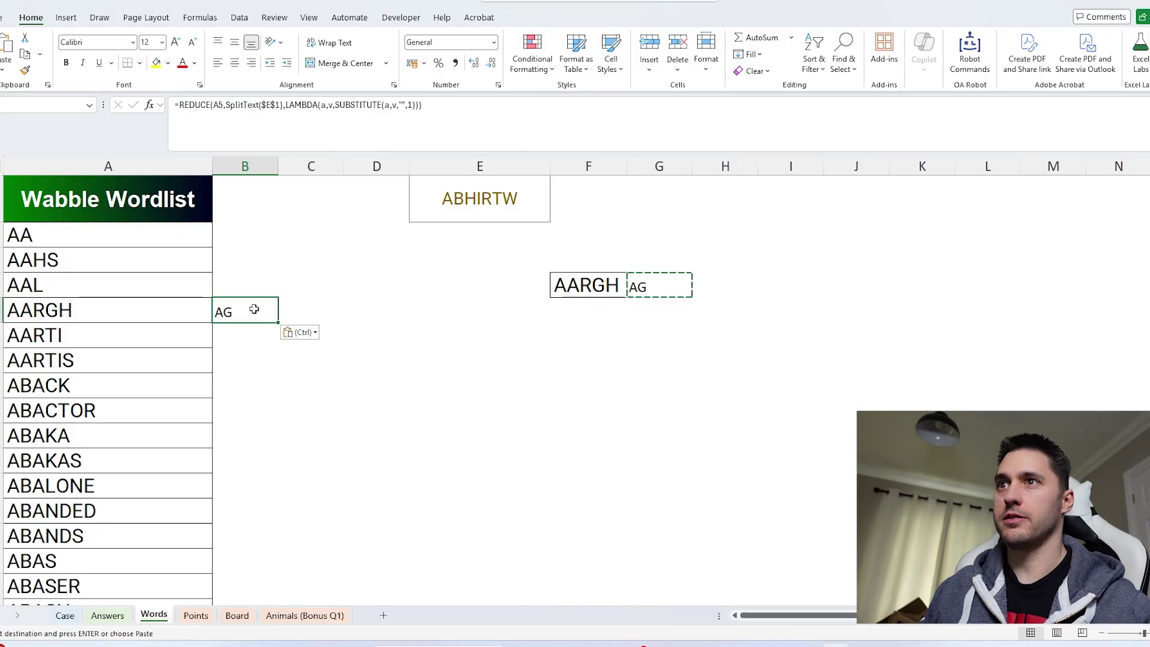
double_click(252, 310)
key(Escape)
- Fill the REDUCE formula from B5 up to B2 and down column B to the end of the wordlist
drag(278, 322, 273, 236)
click(252, 229)
click(270, 318)
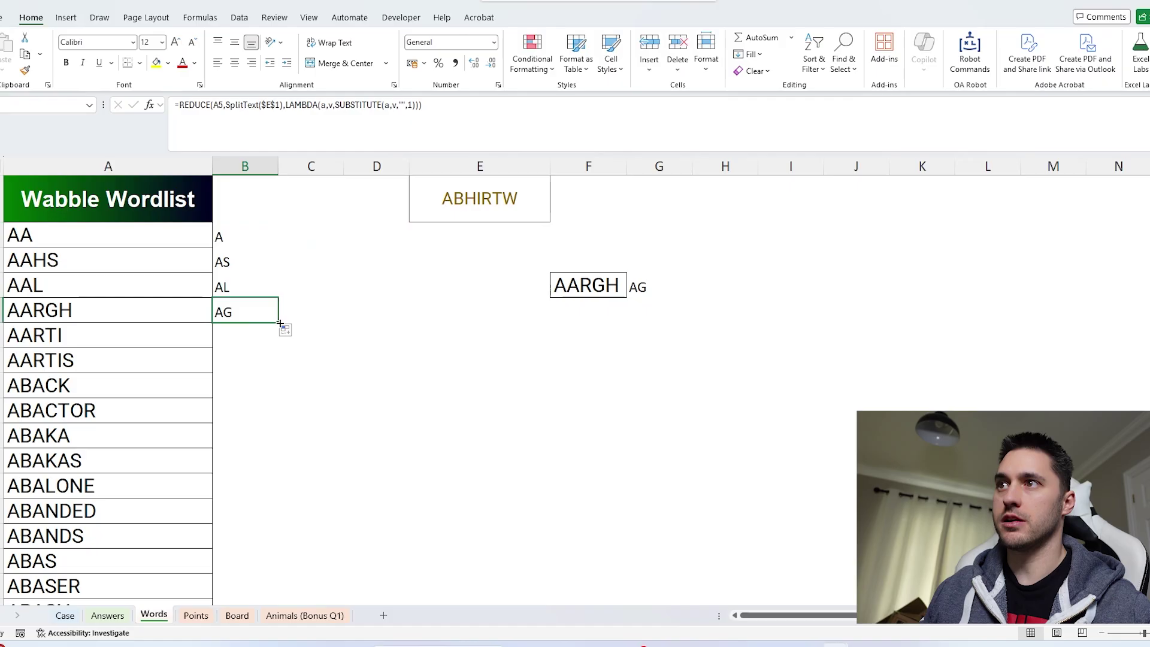
double_click(280, 323)
- Clear the trial cells F4:G5 and check the REDUCE results down column B
drag(578, 290, 678, 304)
key(Delete)
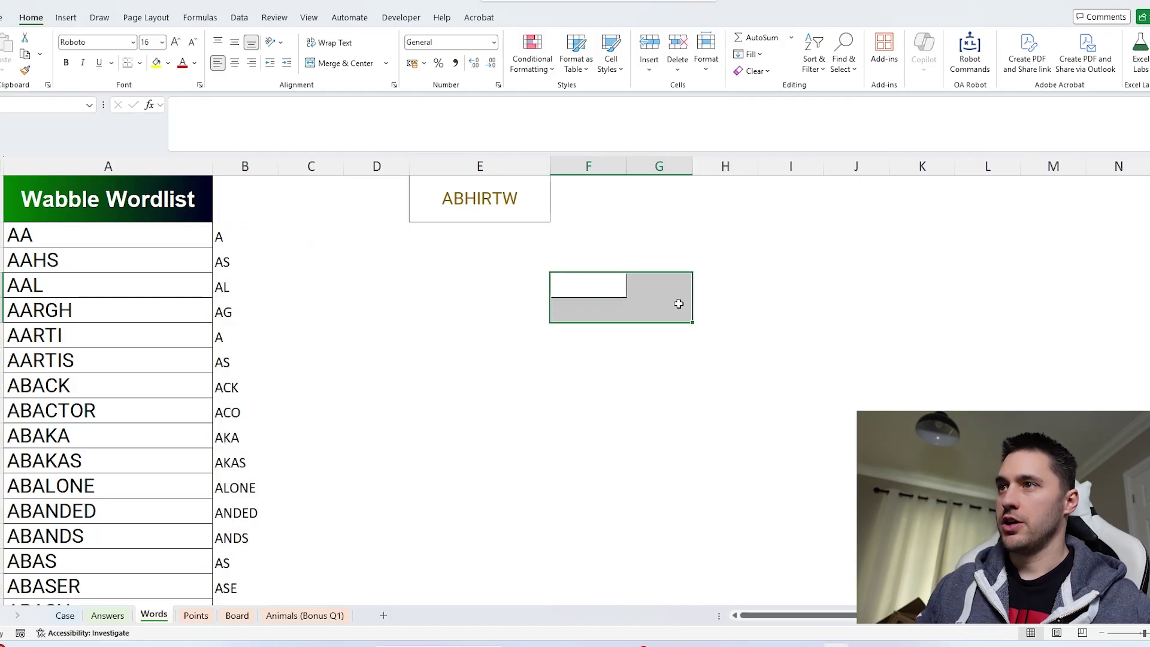
click(228, 234)
scroll(283, 384, down, 20)
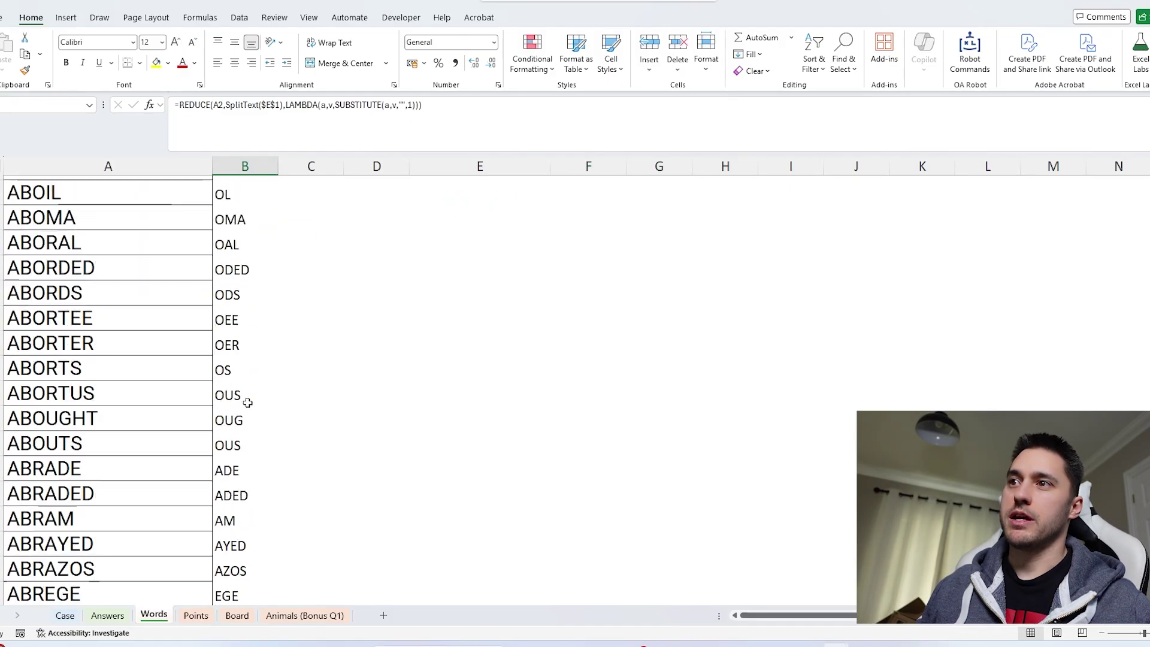
scroll(242, 360, up, 20)
key(ctrl+shift+Down)
- Enter =FILTER(A2:A25946,B2:B25946="") in E4 to list the words left with no letters
click(485, 277)
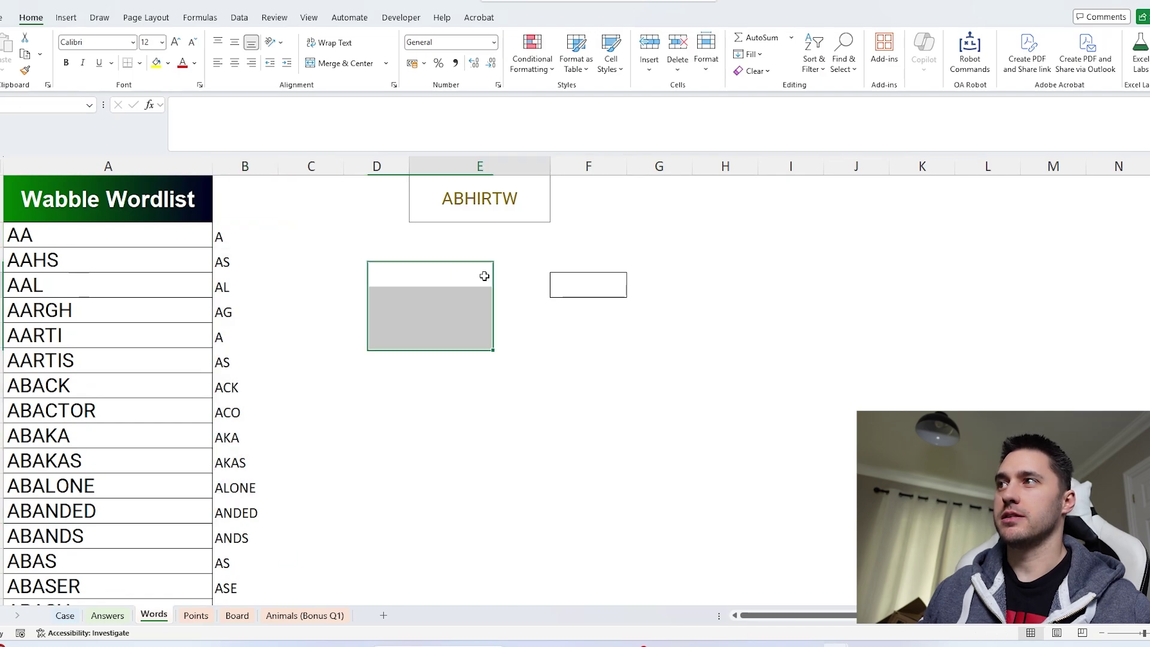
text(=fi)
key(Tab)
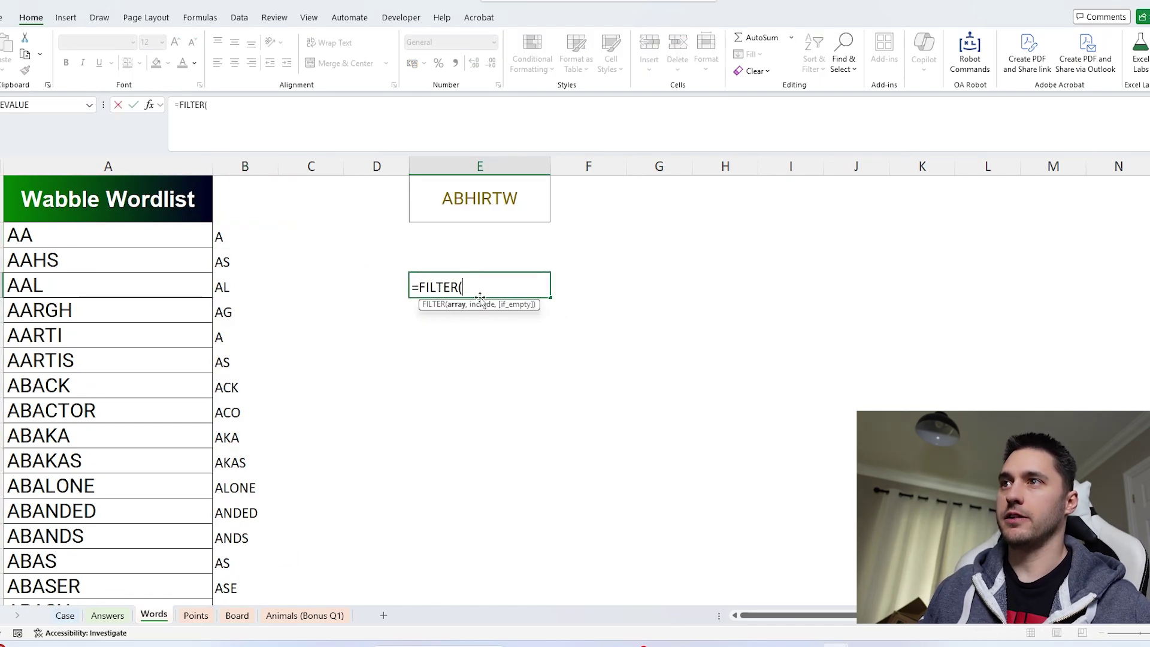
click(76, 236)
key(ctrl+shift+Down)
text(,)
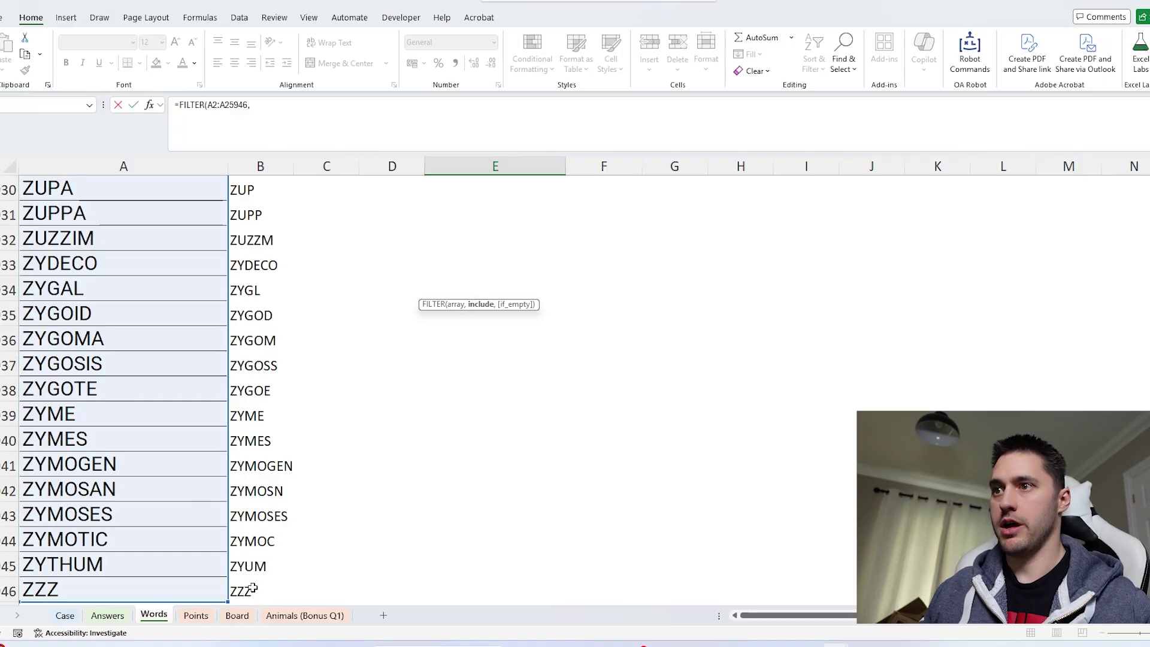
click(248, 591)
key(ctrl+shift+Up)
text(="")
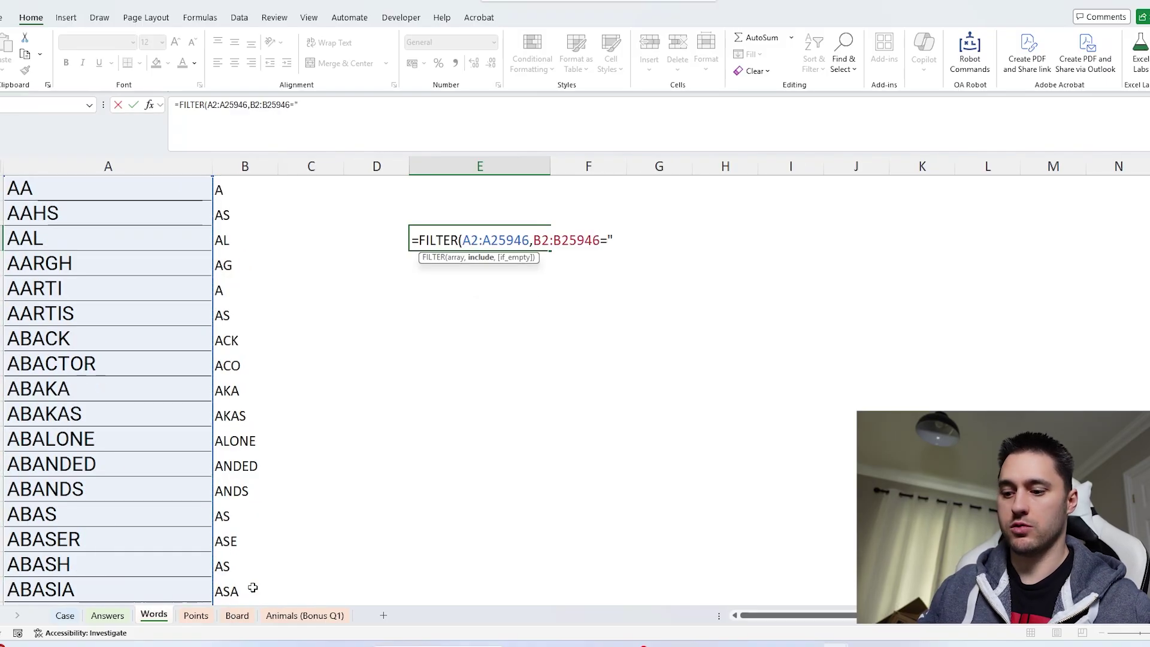
key(Return)
- Examine the filtered list of playable words below E4 against the tiles ABHIRTW in E1
scroll(484, 317, up, 1)
click(486, 278)
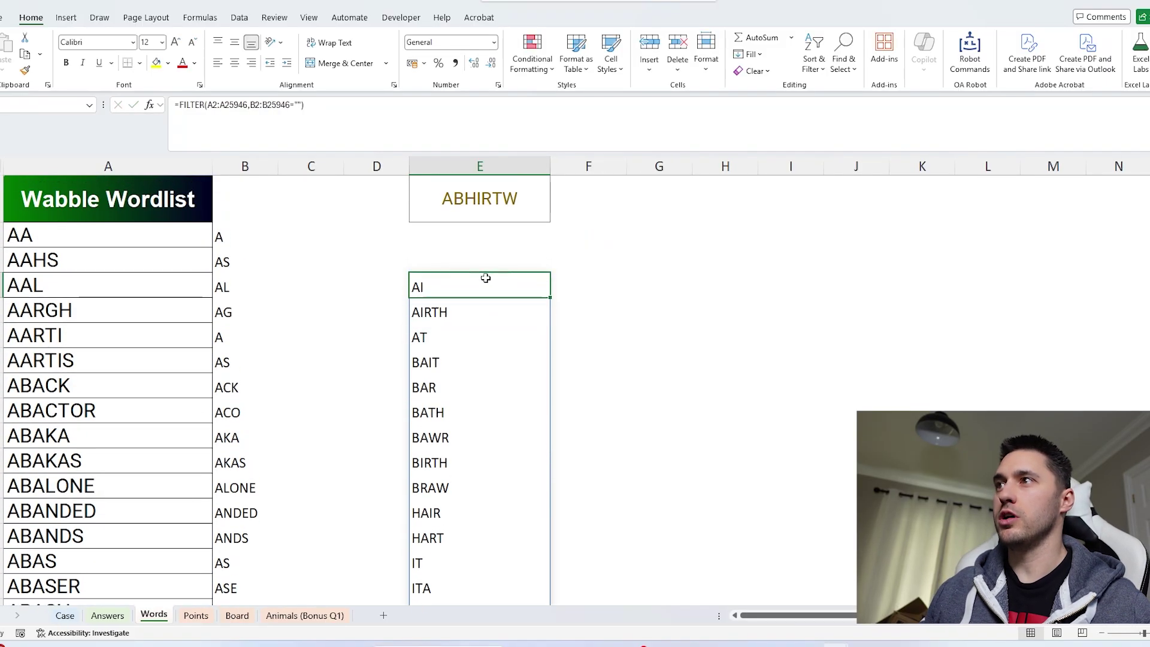
click(490, 195)
click(476, 291)
scroll(477, 329, down, 7)
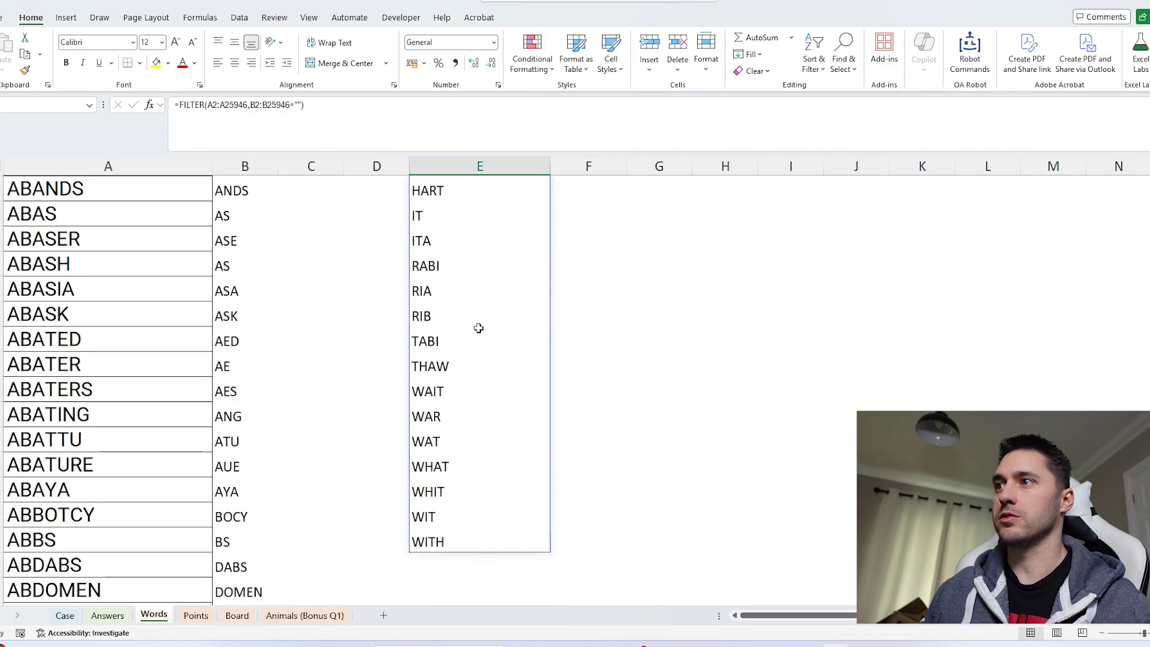
scroll(509, 361, up, 7)
click(431, 361)
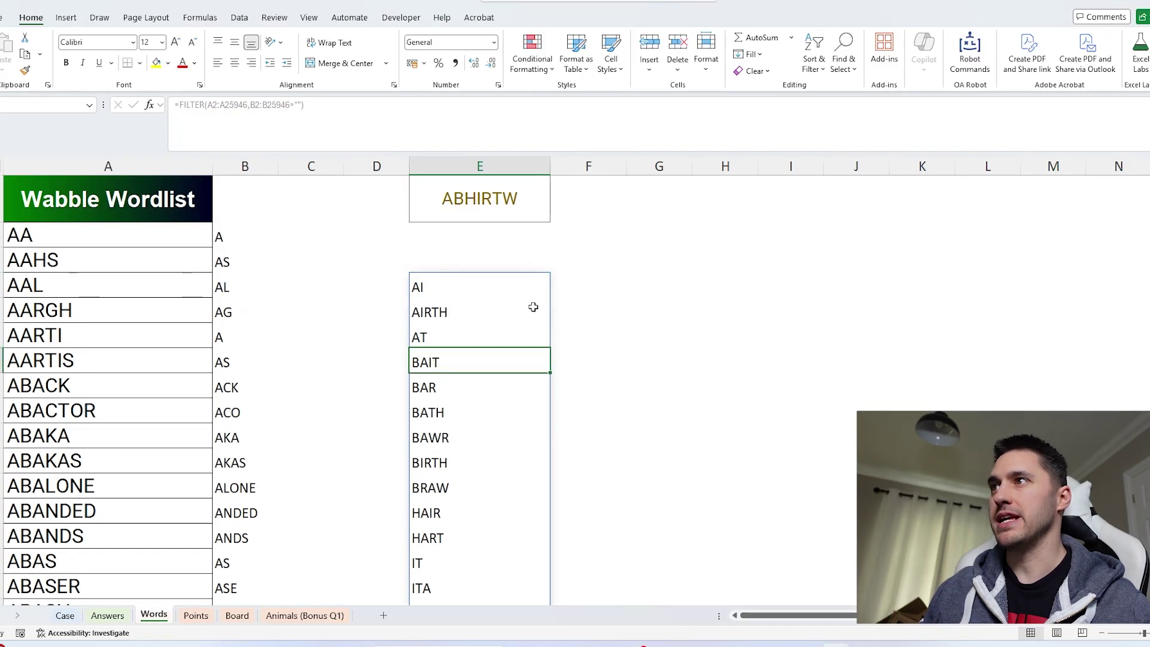
click(481, 203)
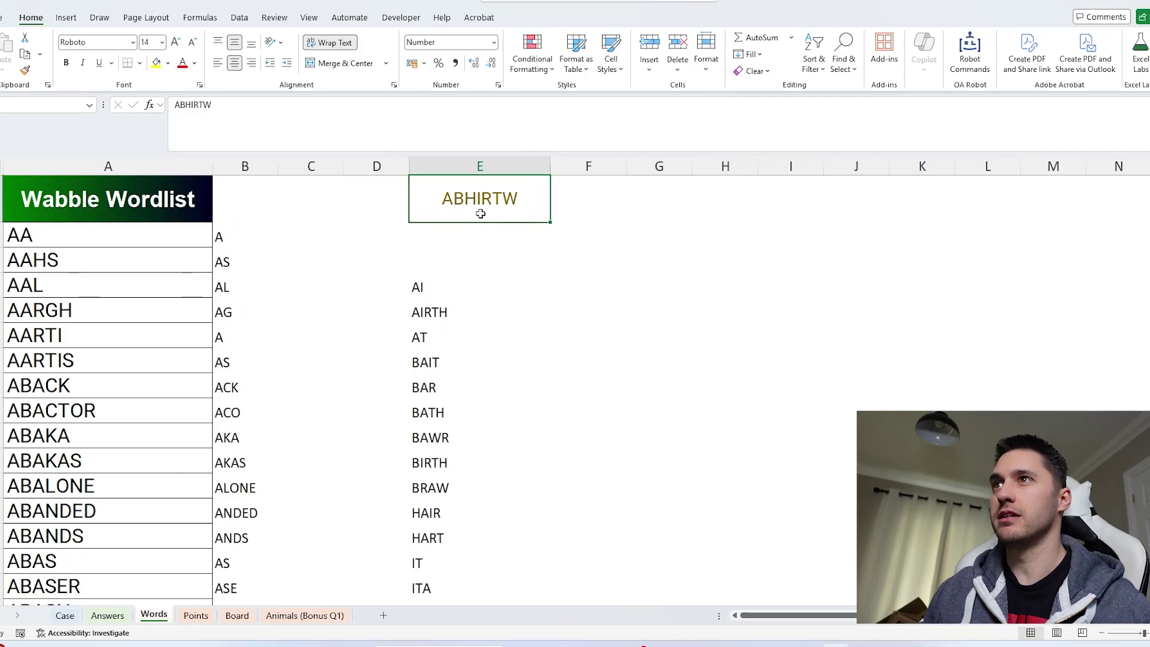
click(441, 288)
scroll(473, 361, down, 1)
scroll(467, 323, up, 1)
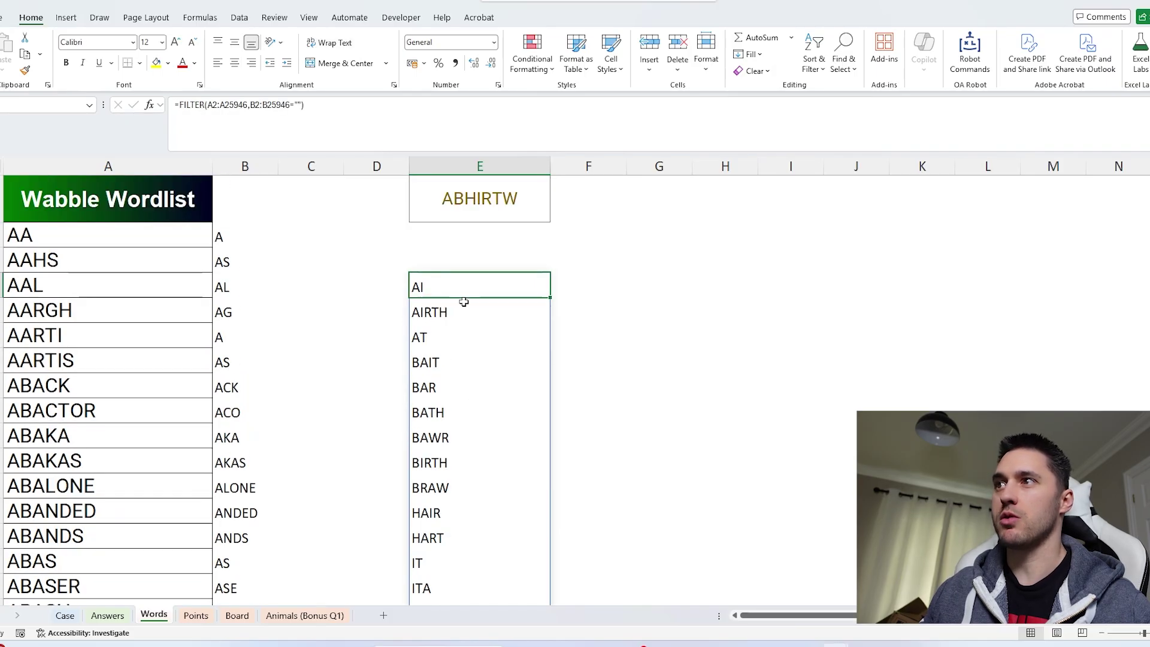
scroll(463, 293, down, 6)
scroll(453, 298, up, 6)
- Review the full REDUCE formula in B4 without altering it
click(245, 284)
drag(473, 115, 181, 109)
key(ctrl+c)
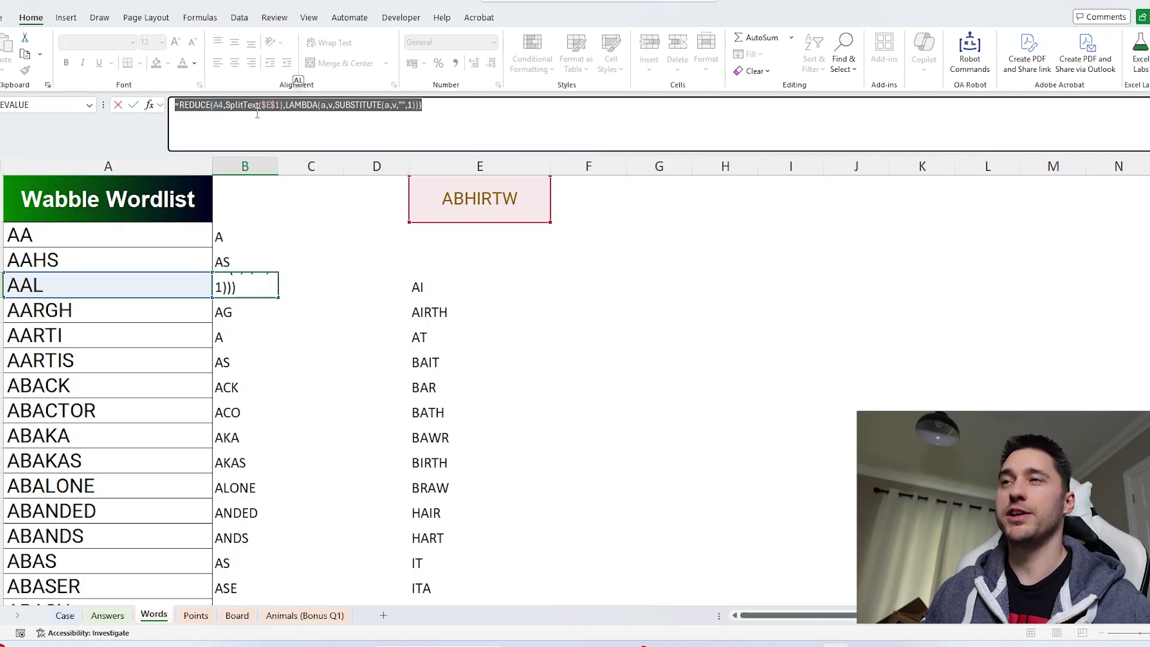
key(Escape)
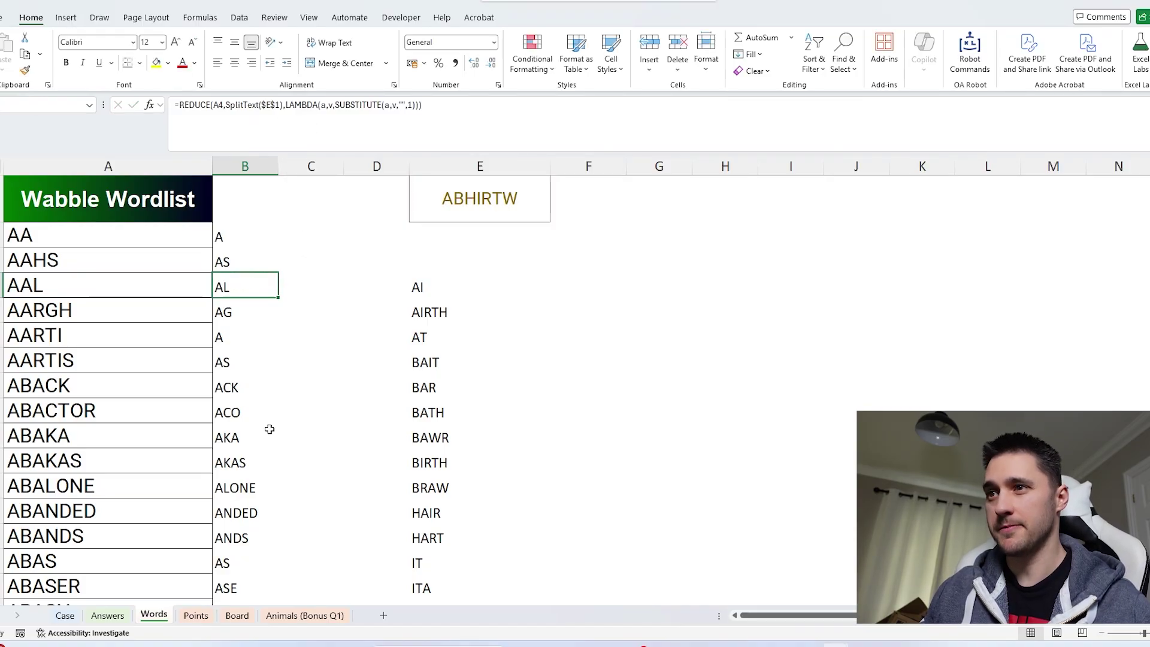
- Review the Level 7 tile sets and the instructions on the Case sheet
click(65, 616)
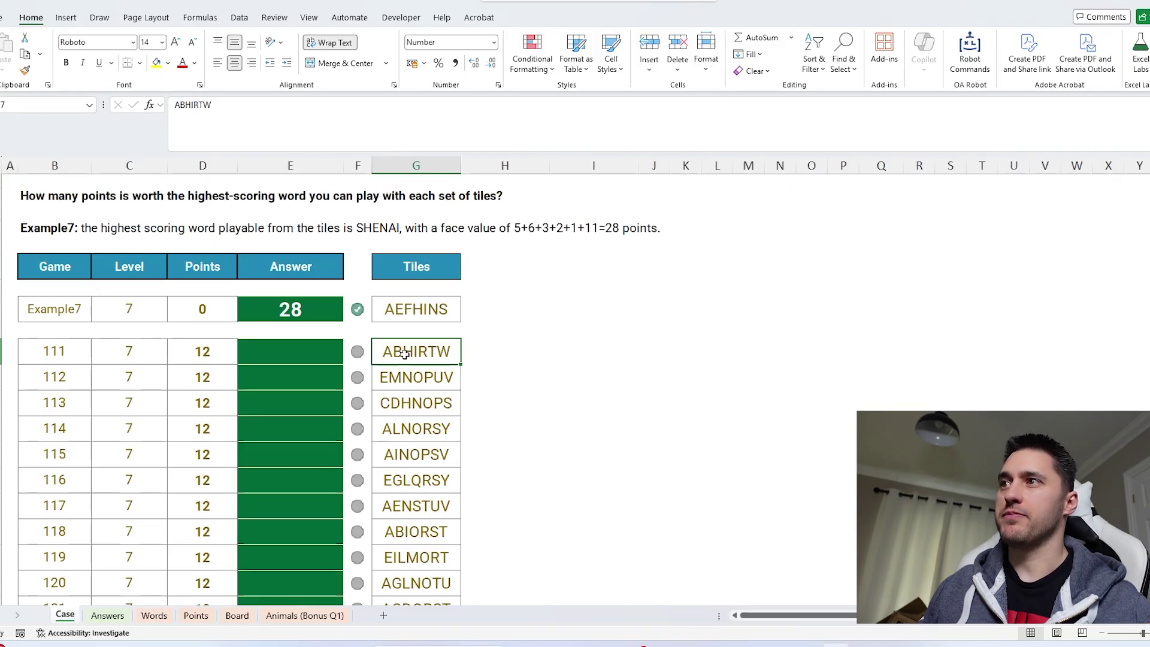
click(416, 401)
scroll(406, 377, up, 3)
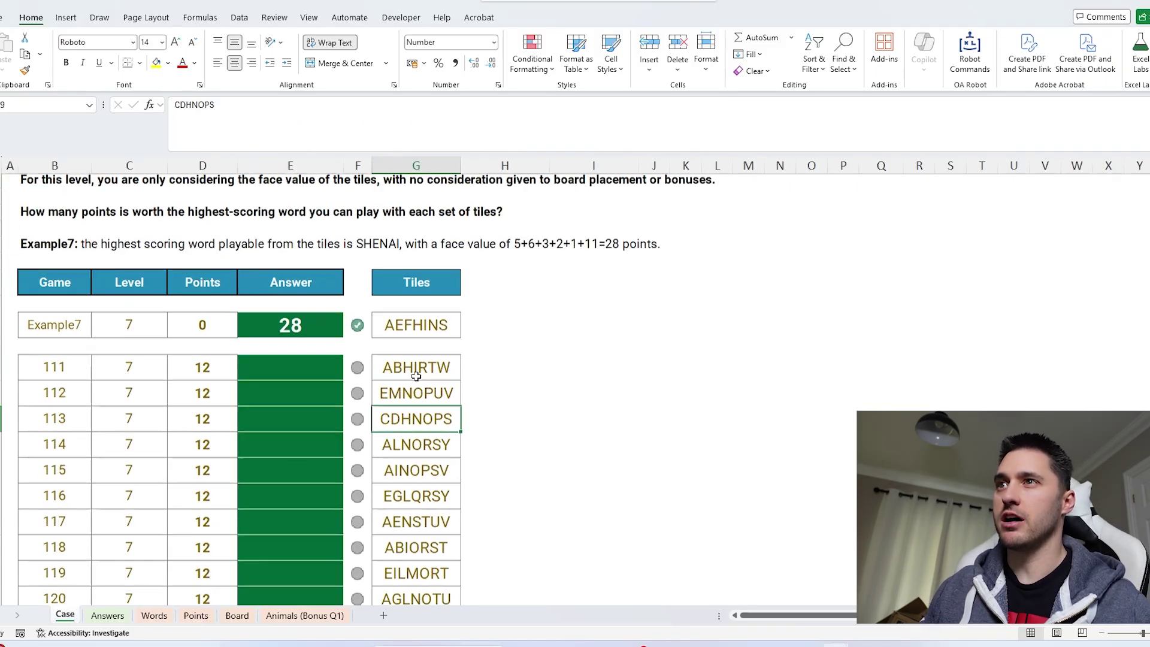
scroll(465, 497, down, 3)
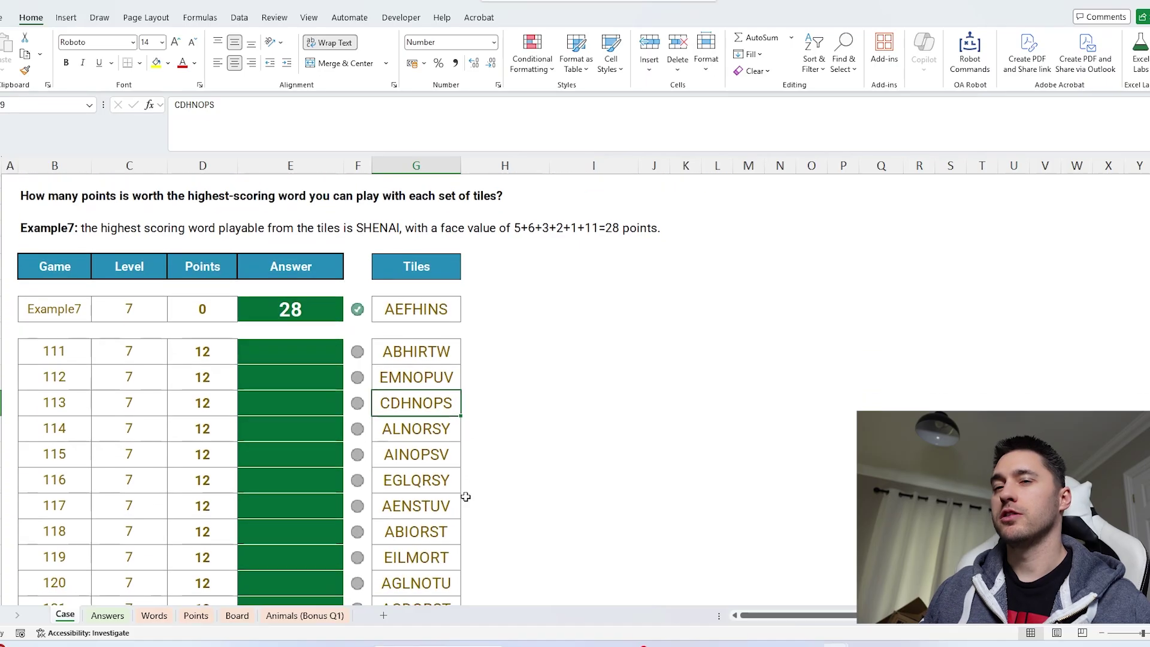
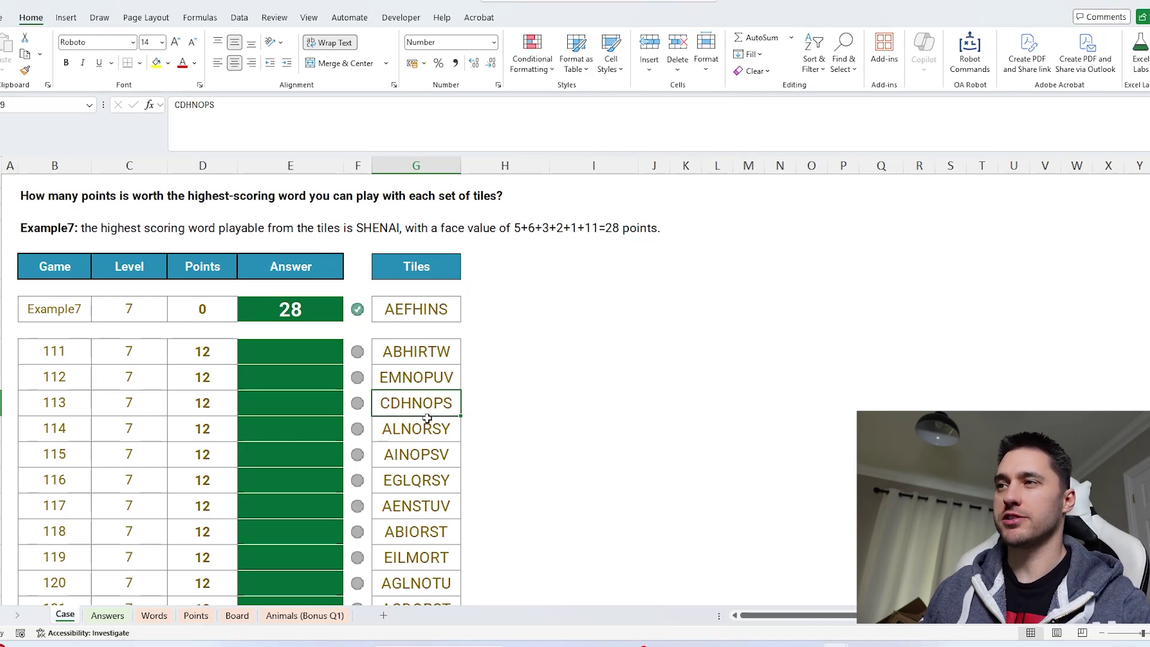
scroll(430, 476, up, 20)
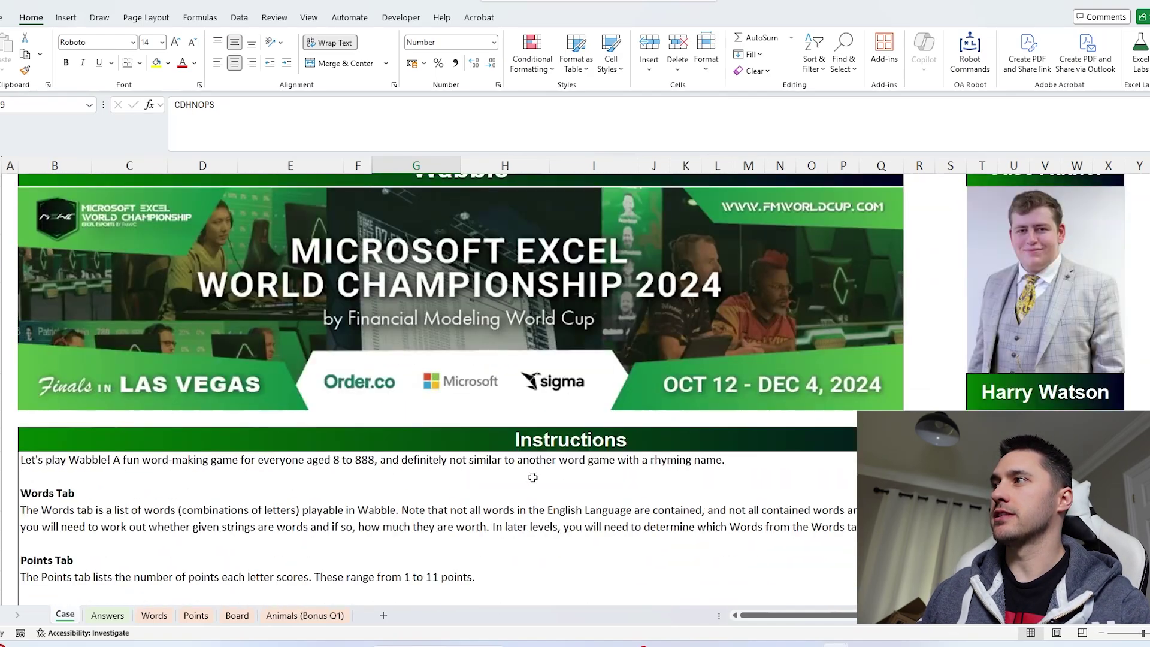
- Close the Wabble workbook without saving and switch to the pre-decimal coins workbook
key(ctrl+w)
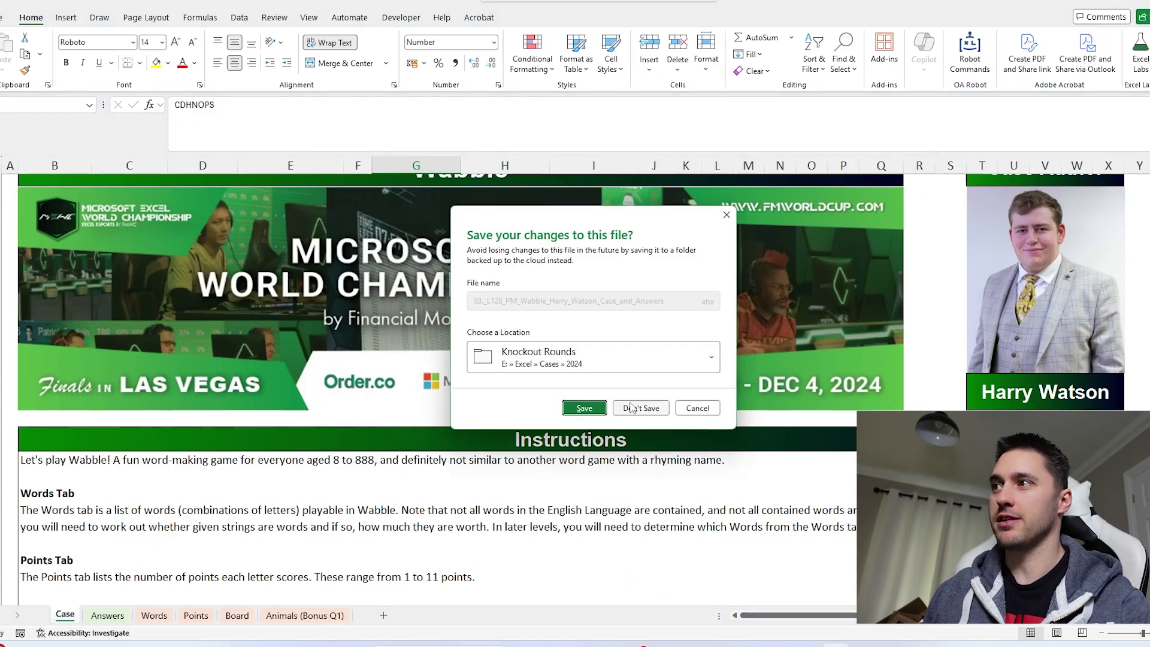
key(n)
mouse_move(785, 644)
click(821, 590)
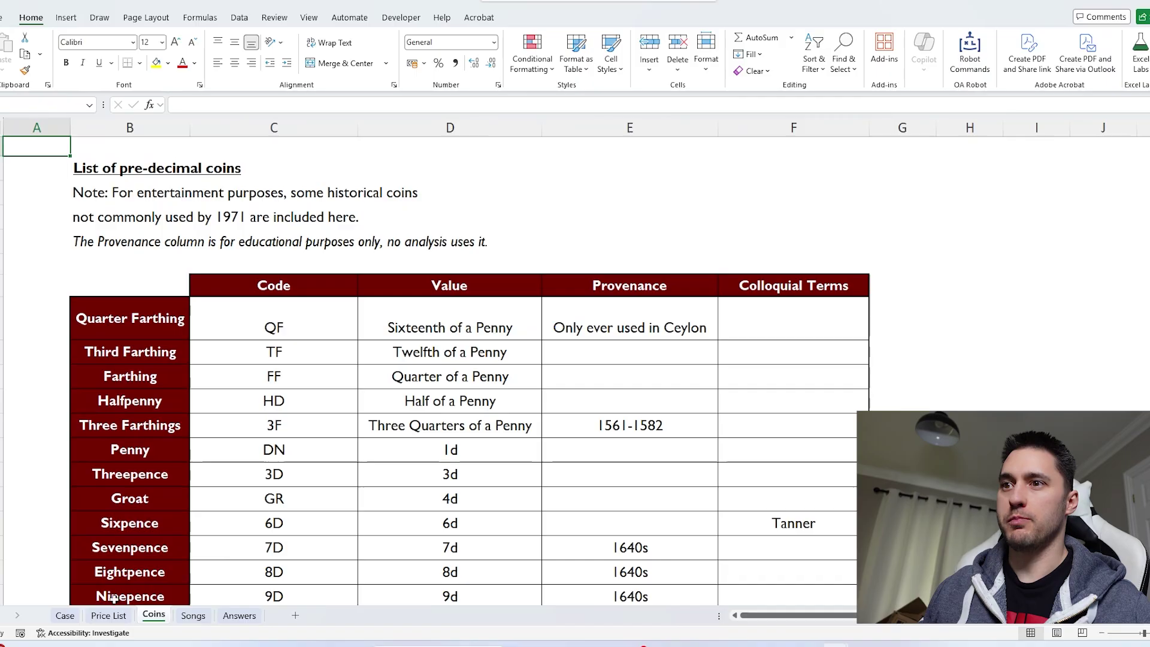
- Read the Bonus 5 question on the Case sheet about the song containing the most money
click(64, 615)
scroll(327, 447, down, 5)
scroll(327, 448, down, 2)
drag(327, 372, 36, 381)
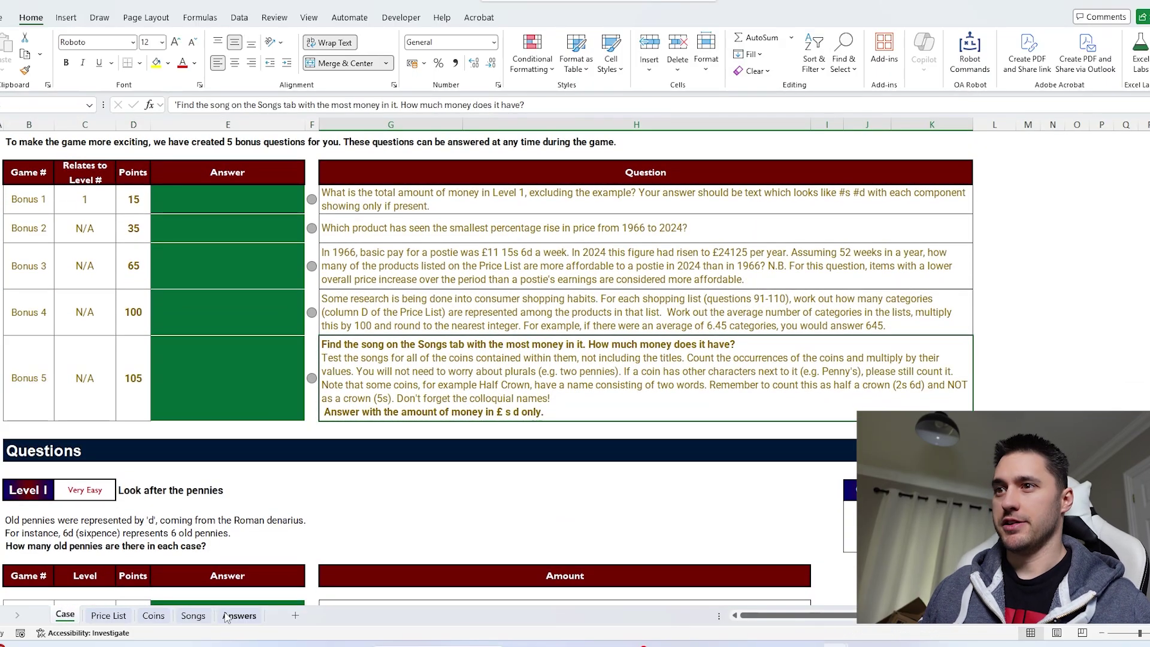
- Examine the lyrics of The King on the Songs sheet for coin names such as sixpence and groat
click(193, 615)
ctrl+scroll(195, 304, up, 3)
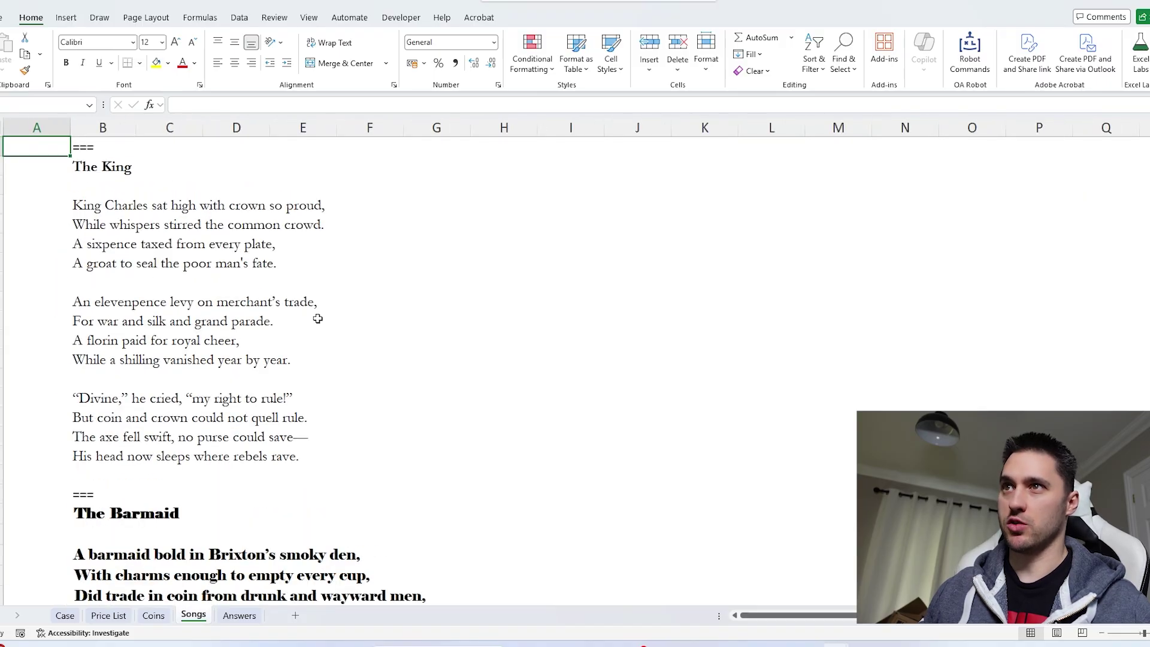
ctrl+scroll(295, 310, up, 1)
click(132, 267)
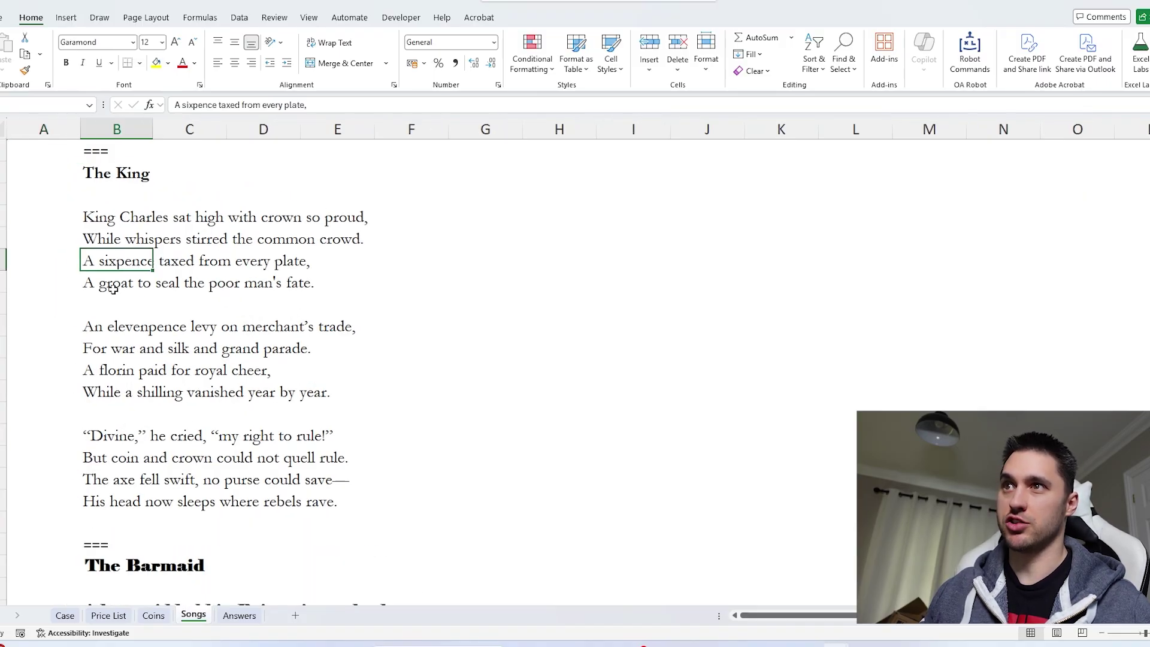
click(114, 289)
- Review the coin names in column B and their values in column D on the Coins sheet
click(153, 615)
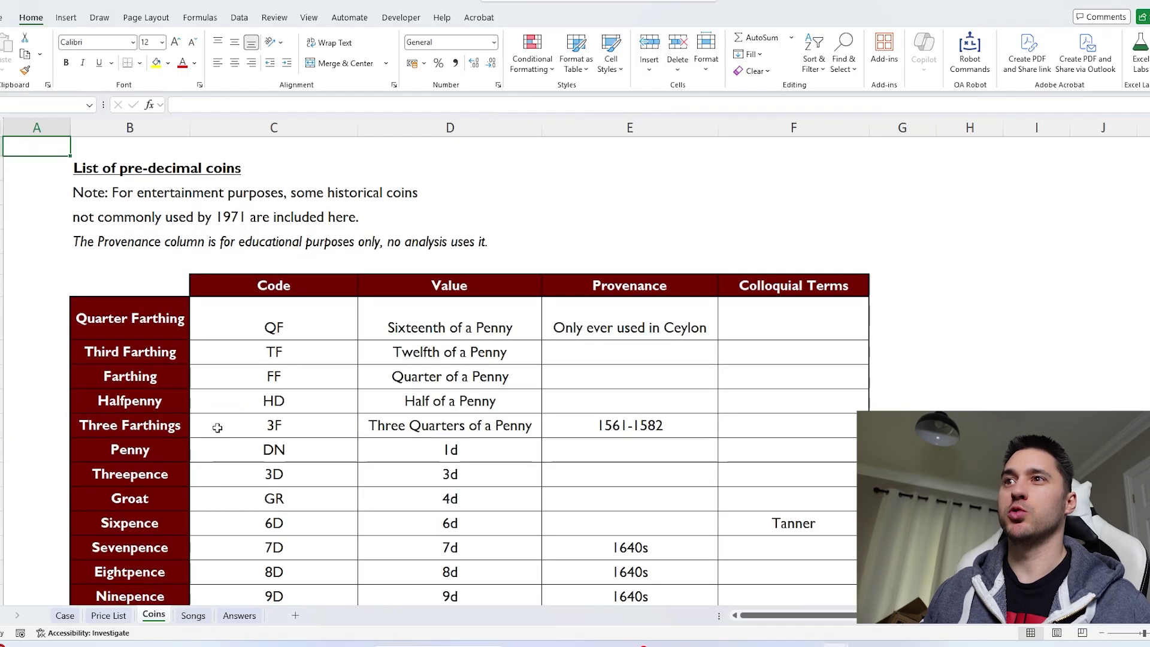
ctrl+scroll(163, 285, up, 2)
drag(143, 202, 150, 506)
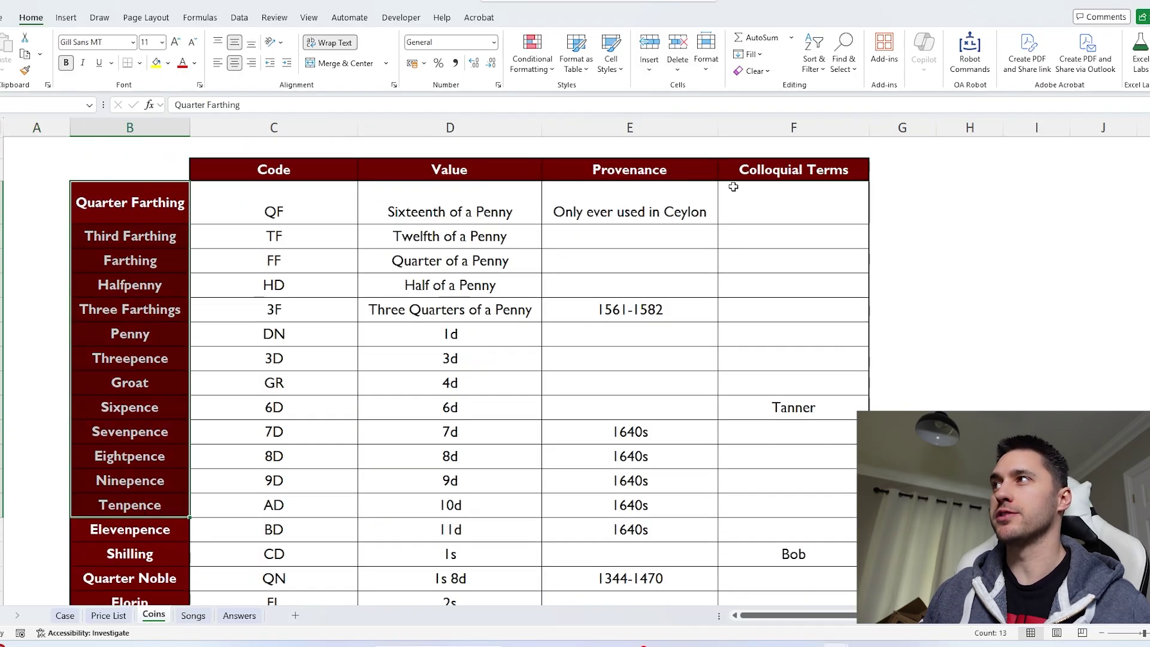
drag(422, 202, 446, 456)
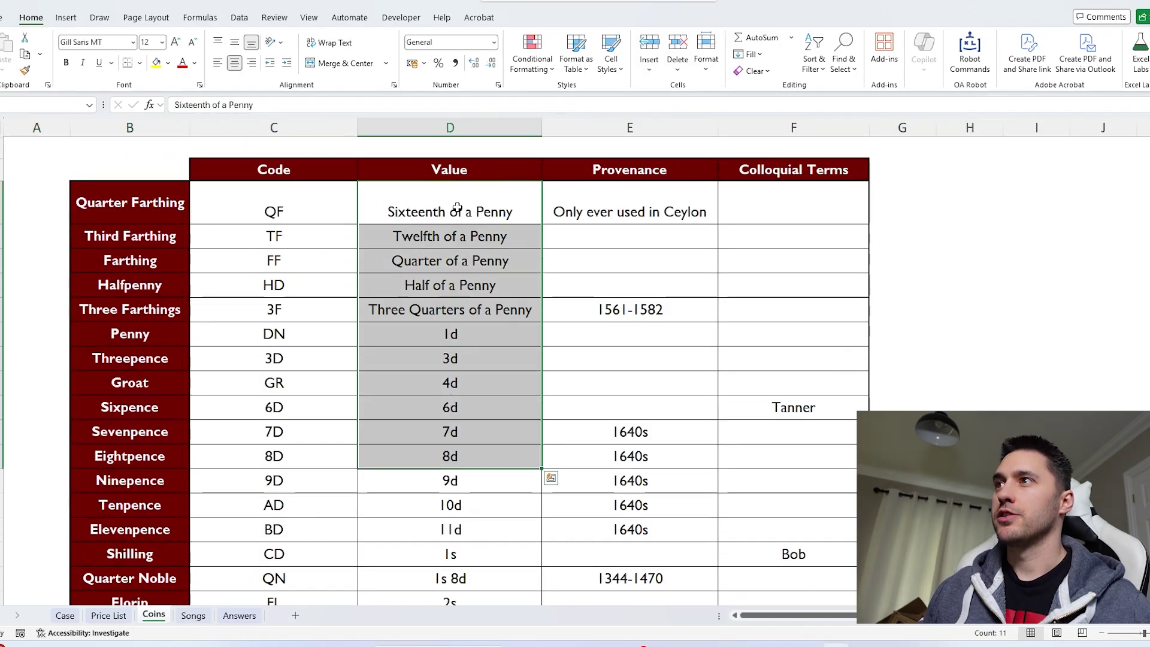
drag(457, 208, 450, 554)
- Enter =1/16 in column G beside Quarter Farthing as its numeric value in pence
click(900, 211)
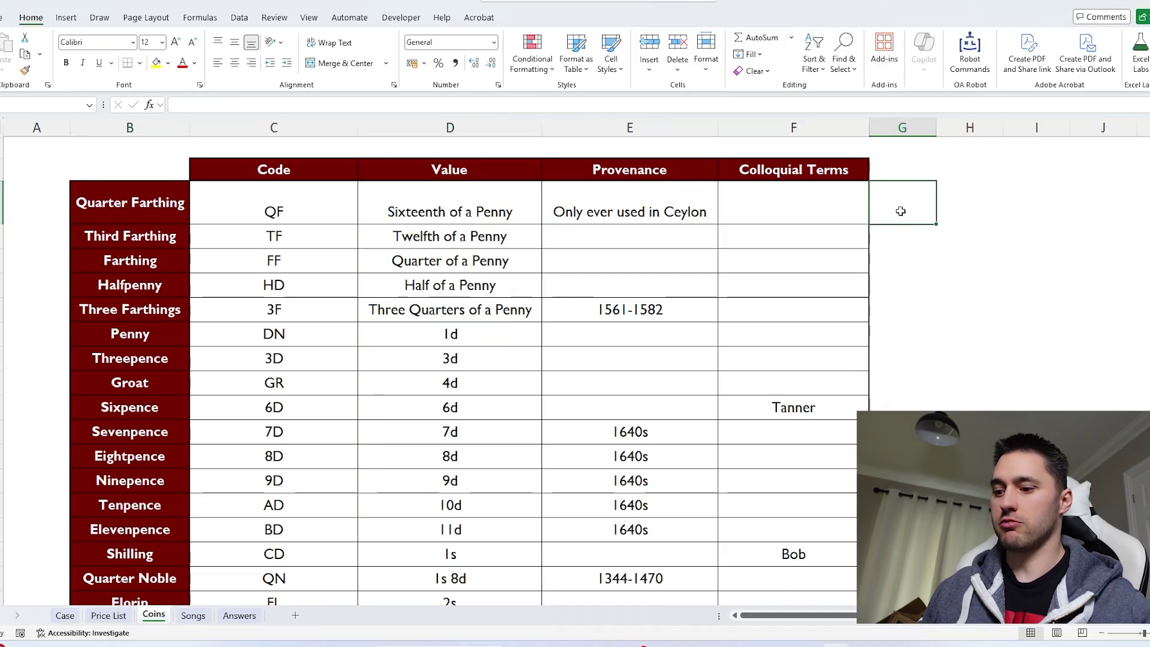
text(=)
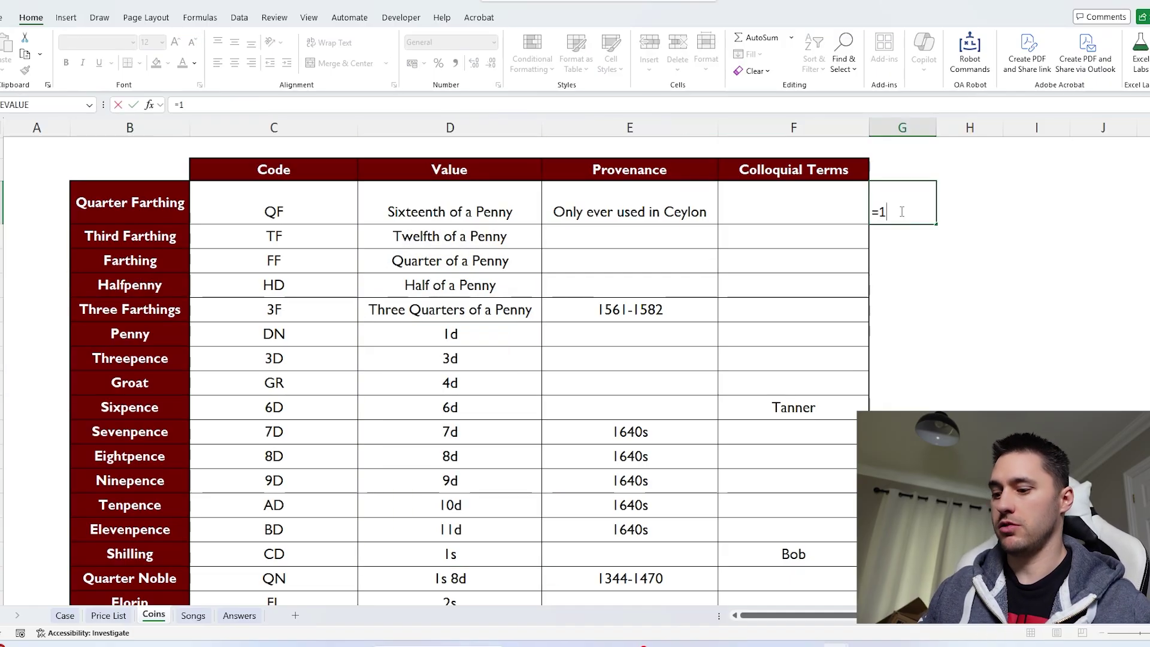
text(1/16)
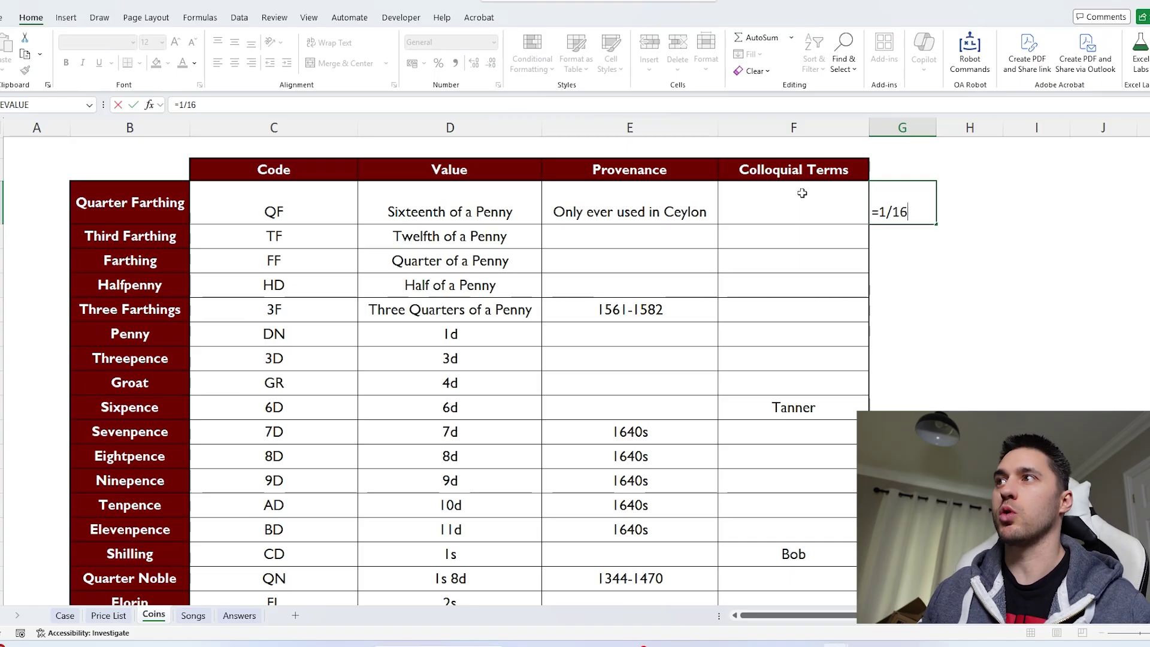
key(Return)
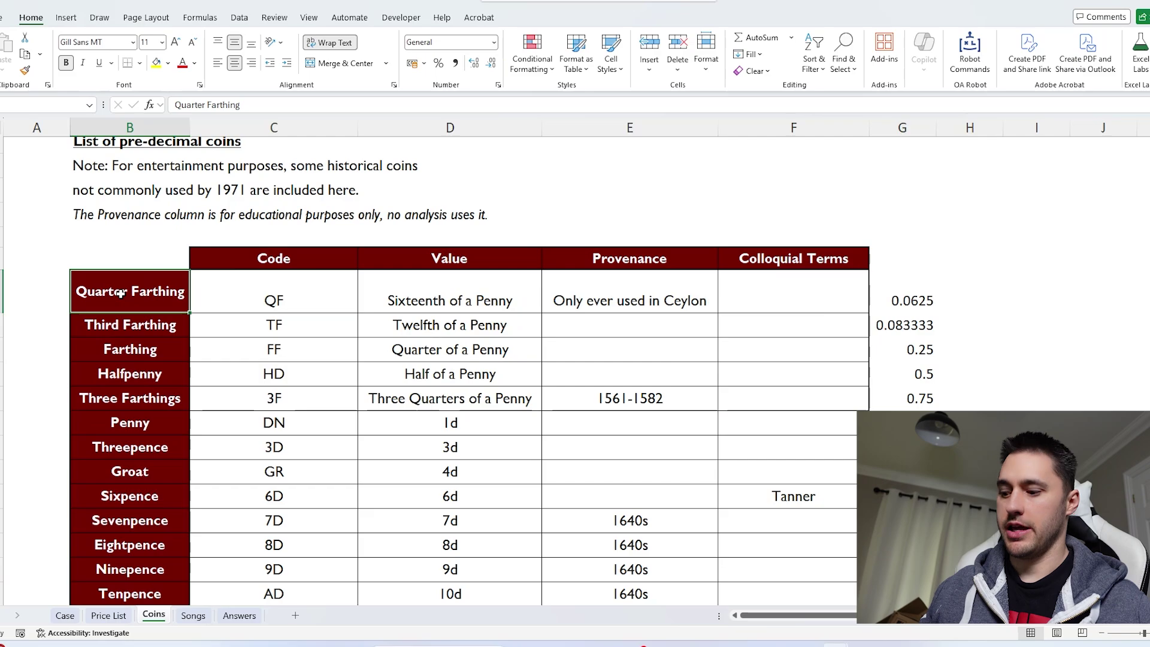
- Copy the coin names and their numeric values in column G from Coins to L2 on the Songs sheet, fitting the column widths
scroll(899, 360, down, 5)
scroll(899, 359, up, 5)
click(919, 242)
key(ctrl+shift+Down)
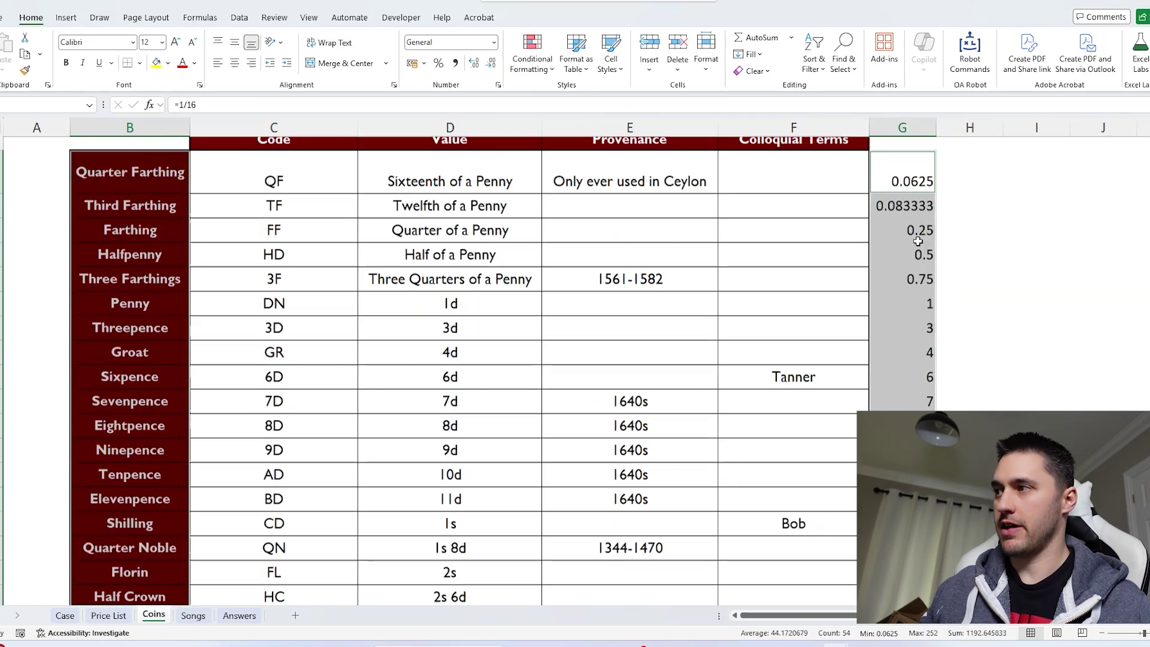
key(ctrl+c)
click(192, 615)
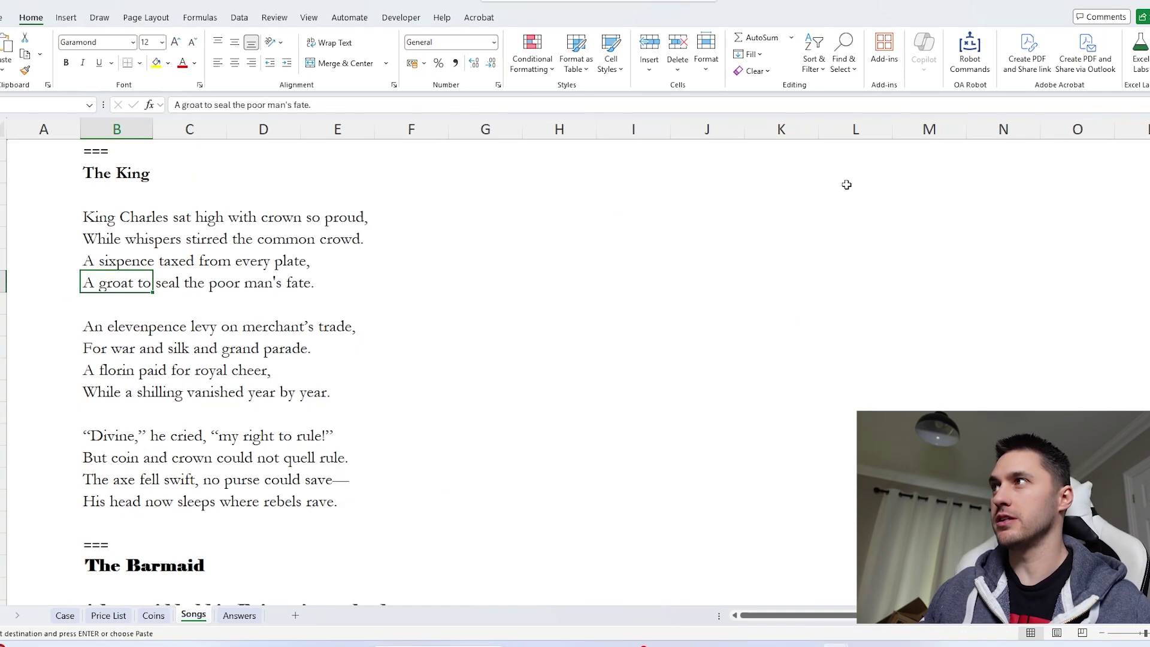
click(839, 177)
key(ctrl+v)
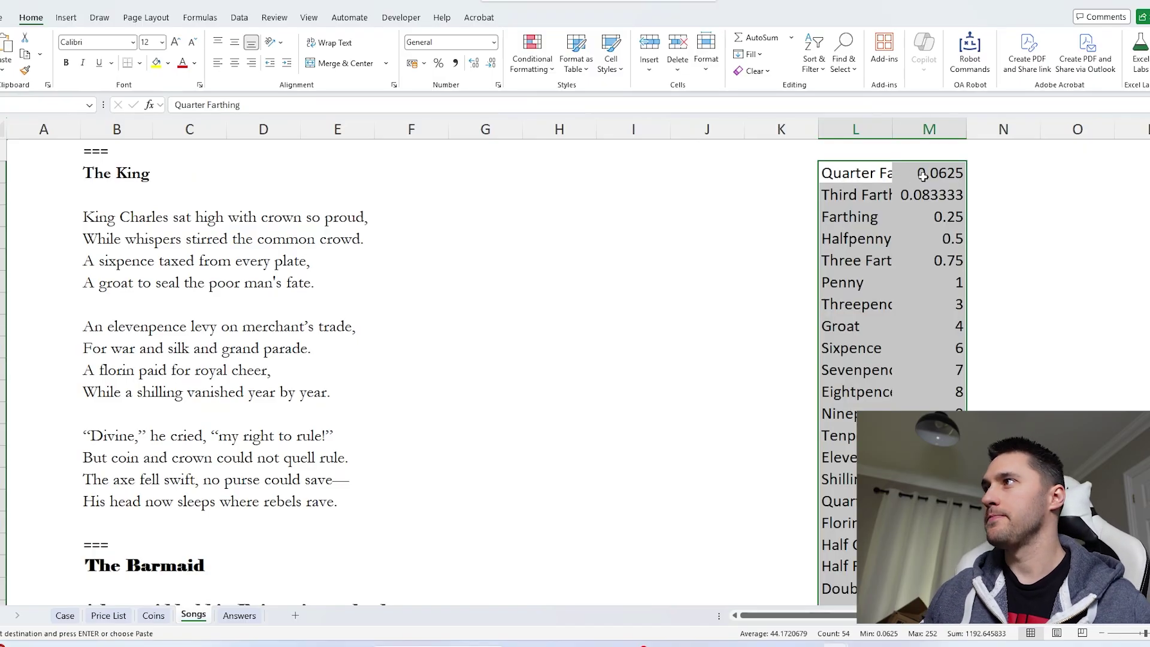
key(alt+h)
key(o)
key(i)
- Compare the lyric lines of The King with the coin names and values in columns L and M
click(159, 241)
drag(87, 211, 236, 455)
click(117, 284)
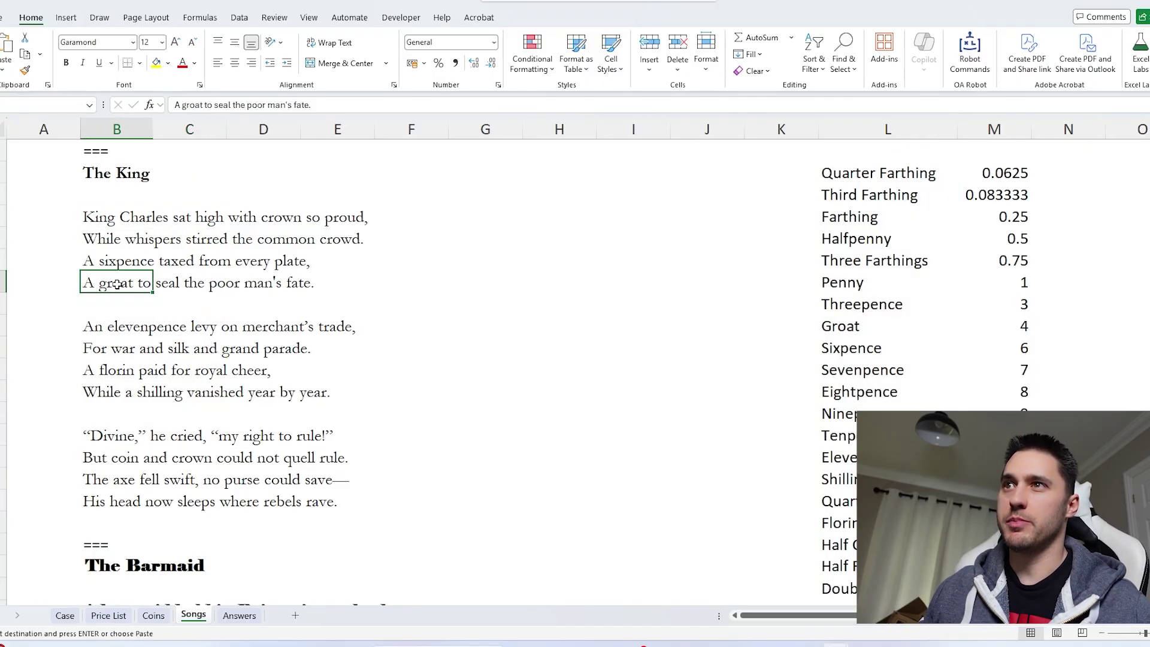
key(Up)
drag(885, 176, 881, 414)
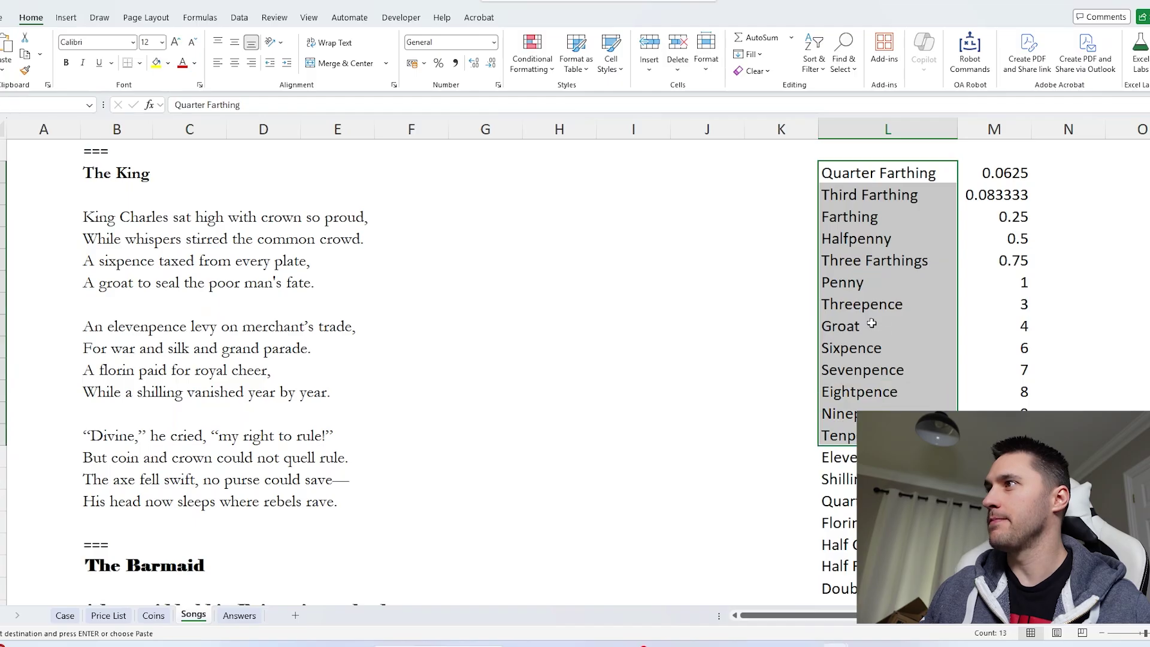
click(859, 348)
click(999, 346)
click(150, 241)
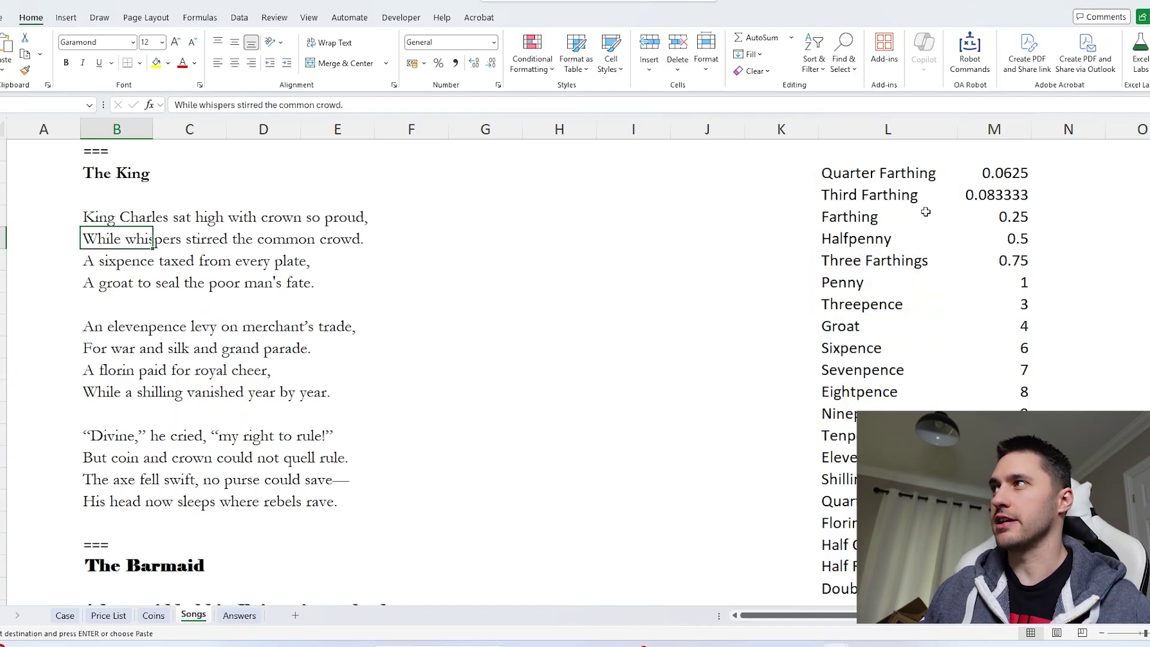
drag(880, 174, 995, 545)
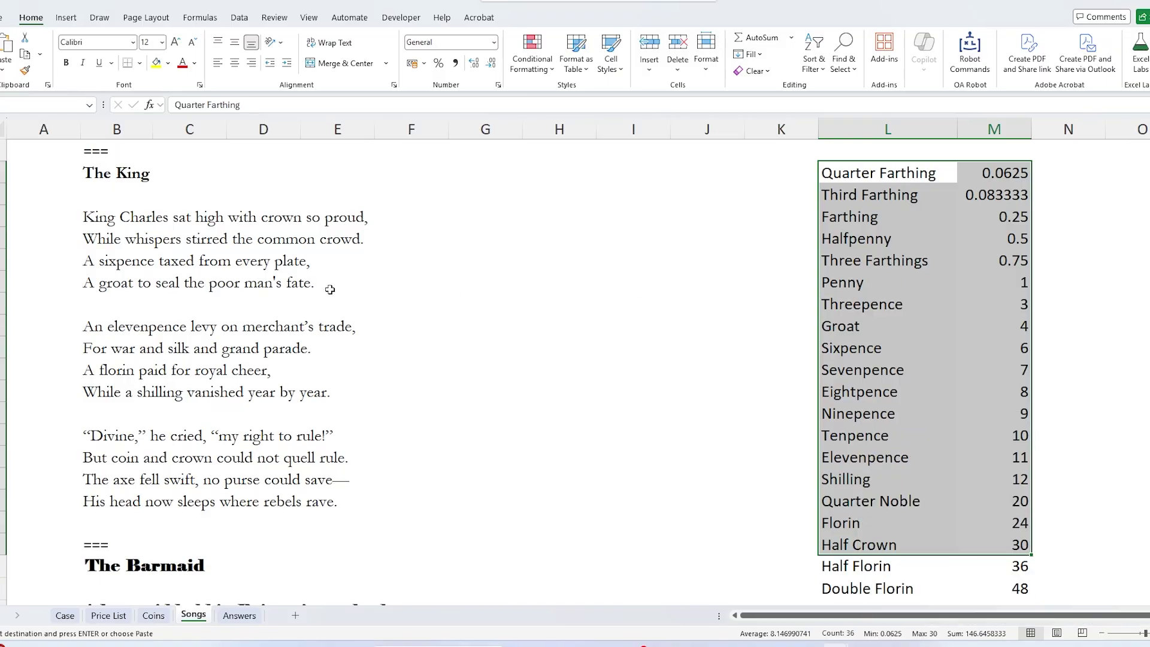
- Examine the Crown and Half Crown entries in the coin list for overlapping names and their differing values
scroll(868, 382, down, 3)
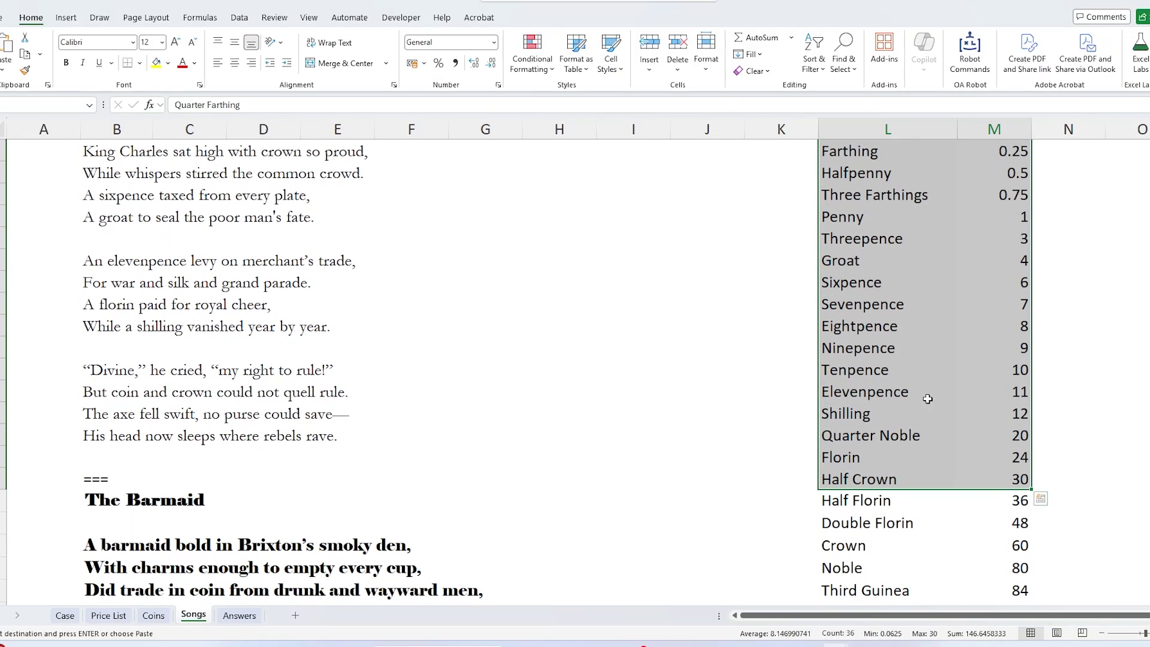
drag(851, 358, 1013, 350)
drag(836, 416, 982, 414)
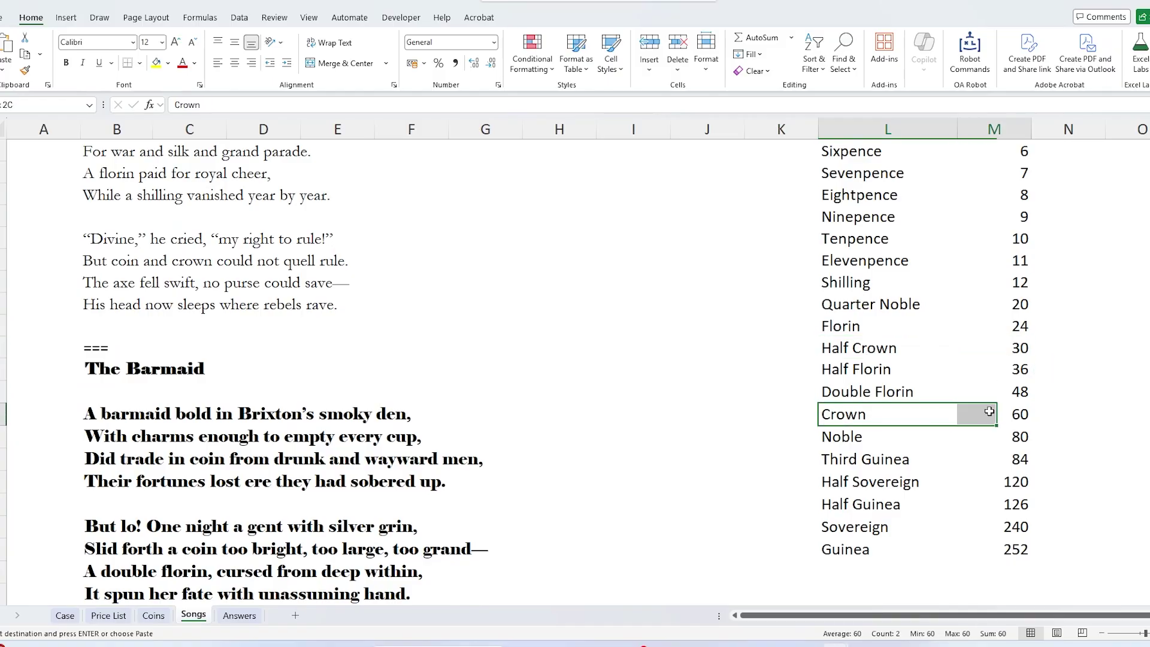
drag(860, 413, 992, 412)
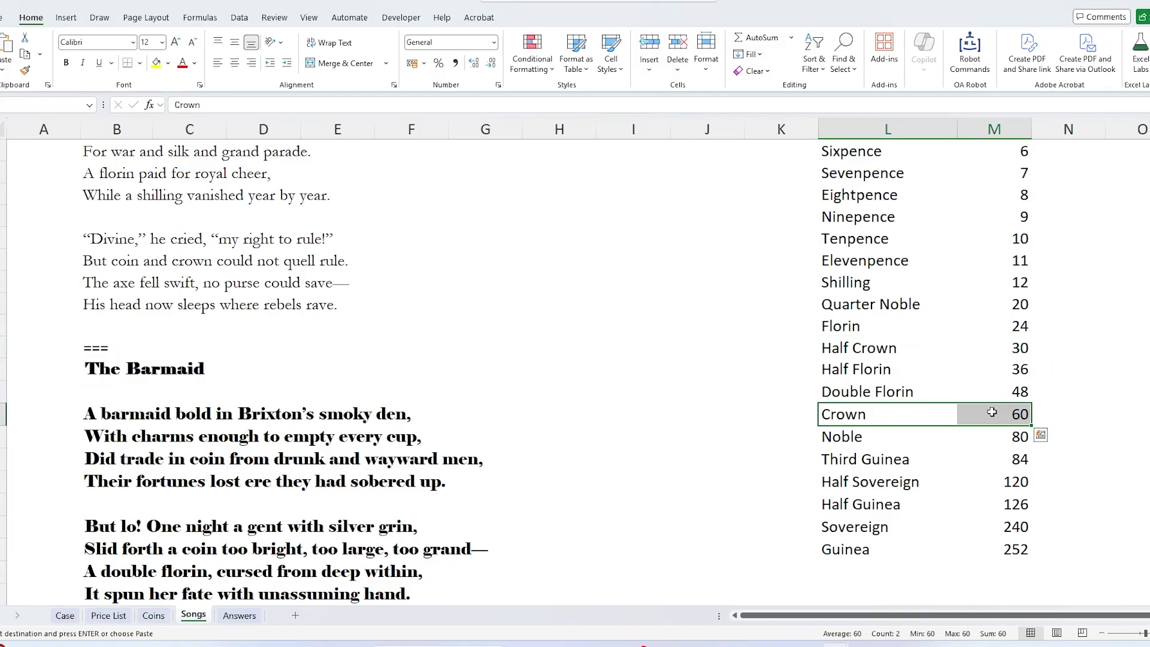
click(830, 348)
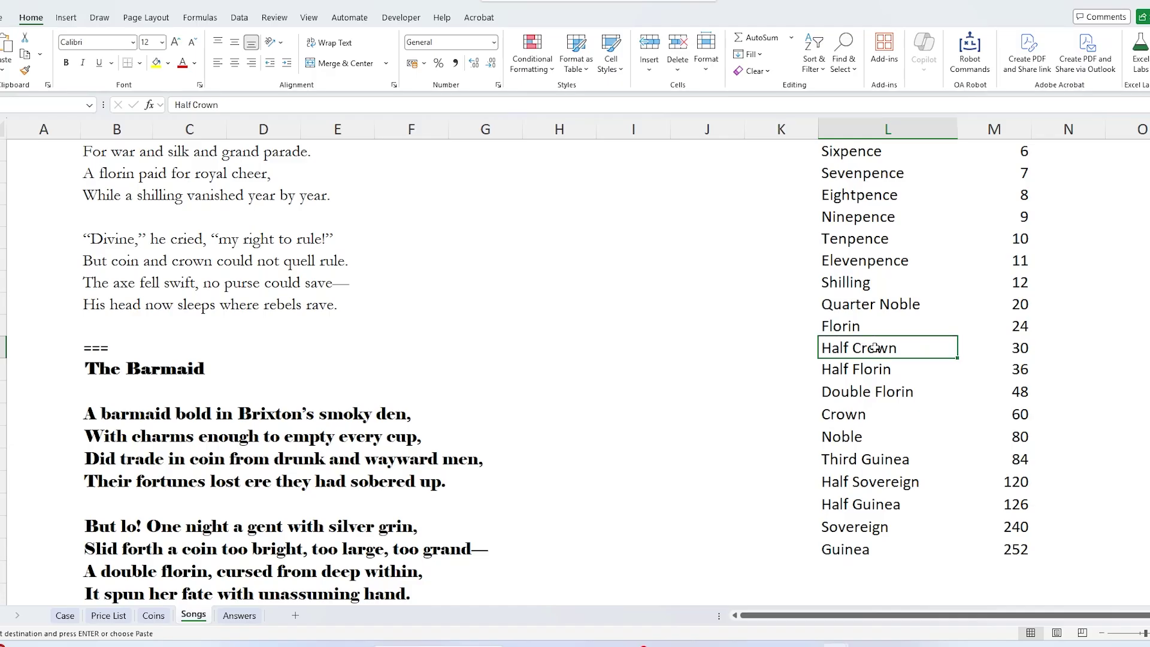
drag(877, 348, 1018, 348)
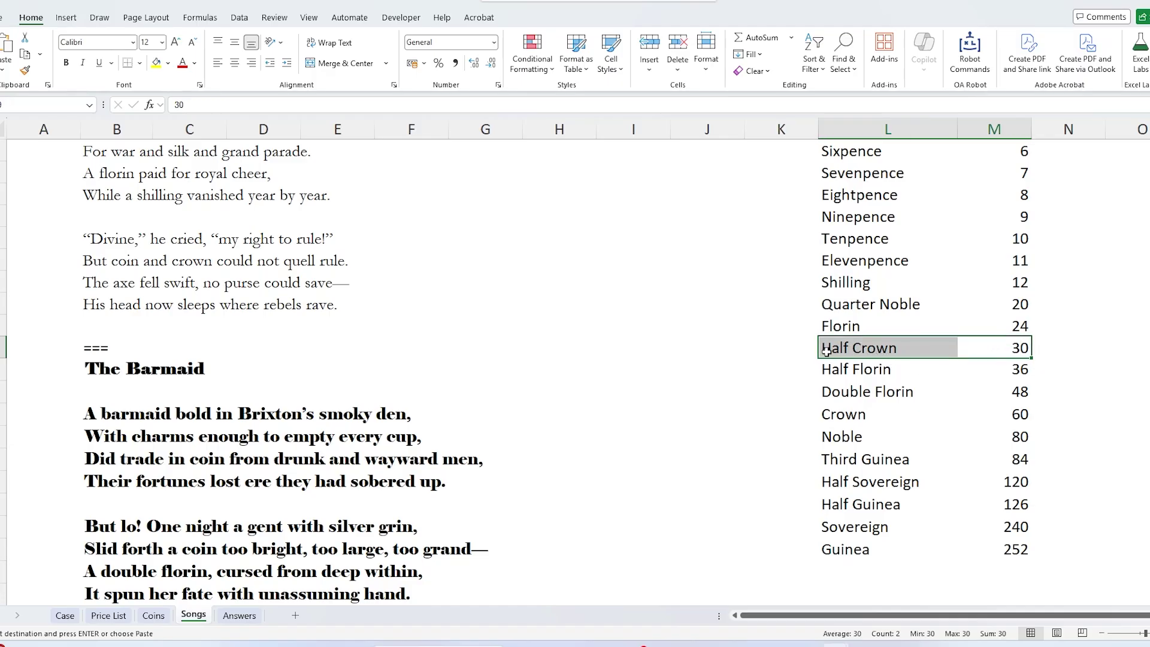
click(860, 348)
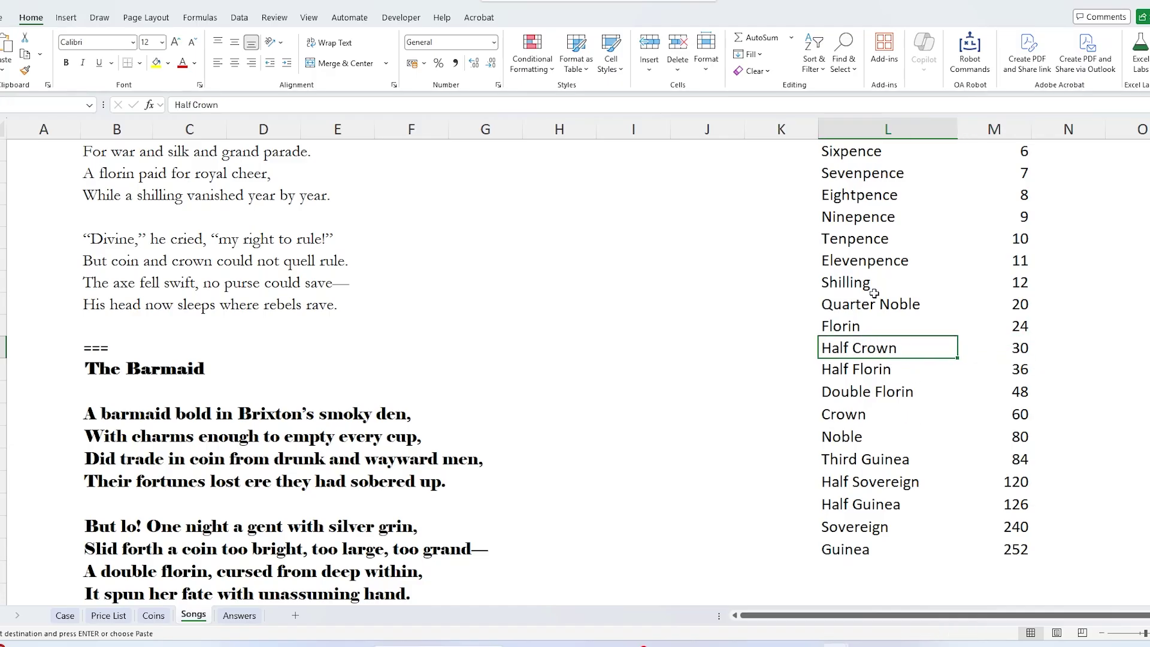
- Calculate the length of each coin name in column N, starting with =LEN(L2) in N2
scroll(881, 504, up, 3)
text(=len)
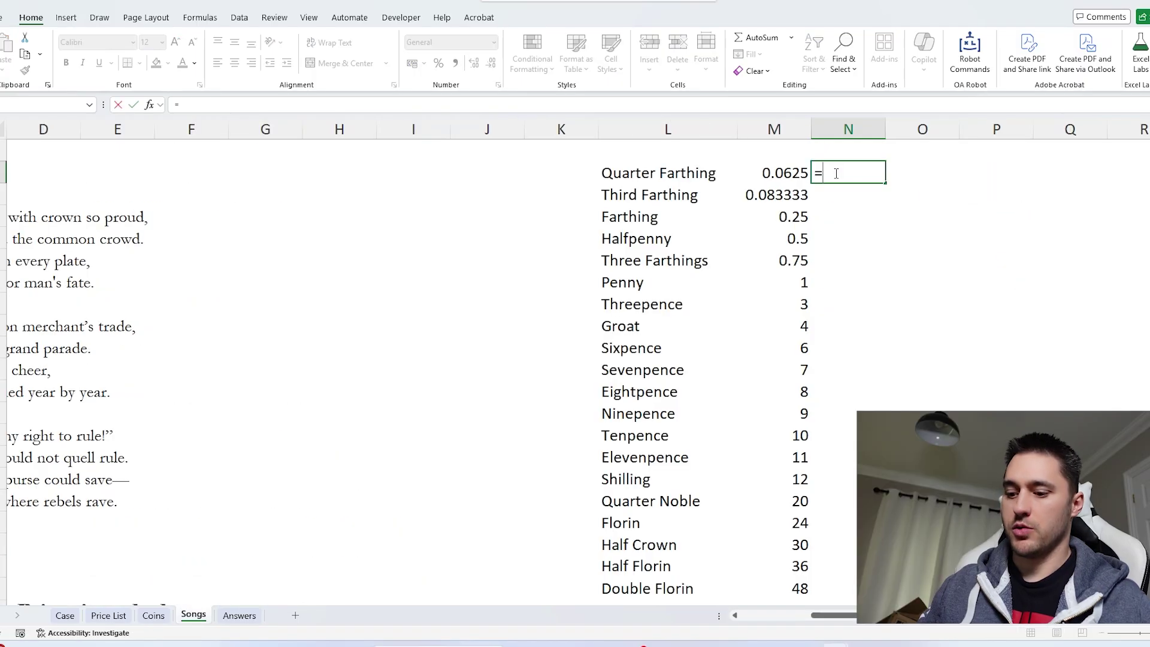
key(Tab)
key(Left)
key(Left)
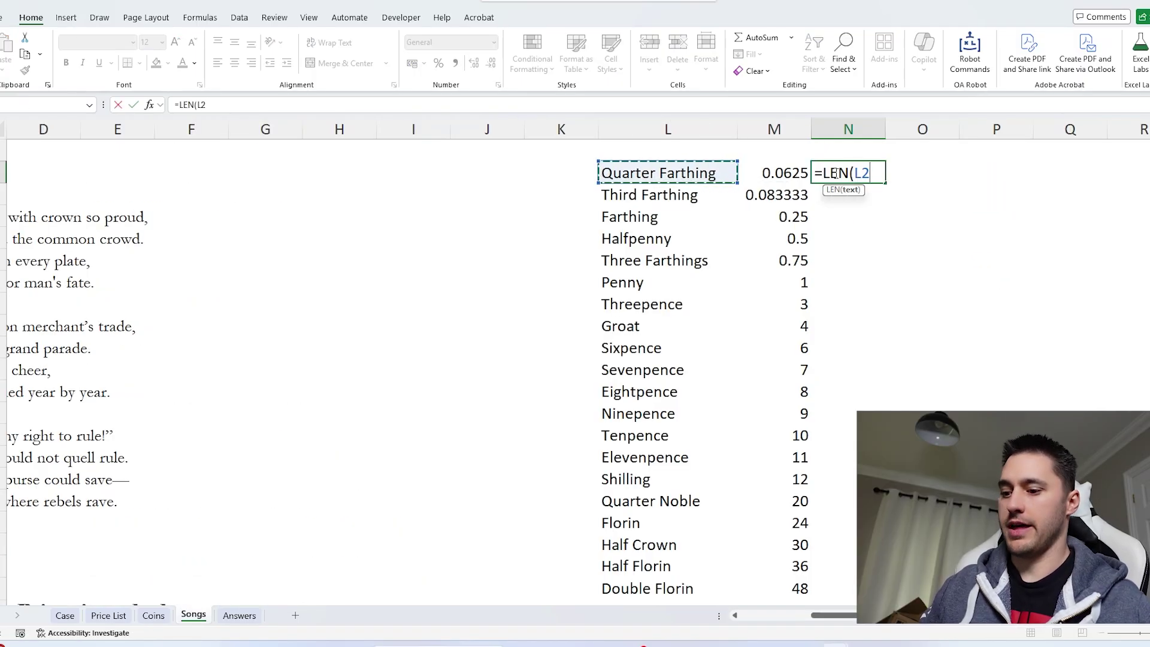
key(Return)
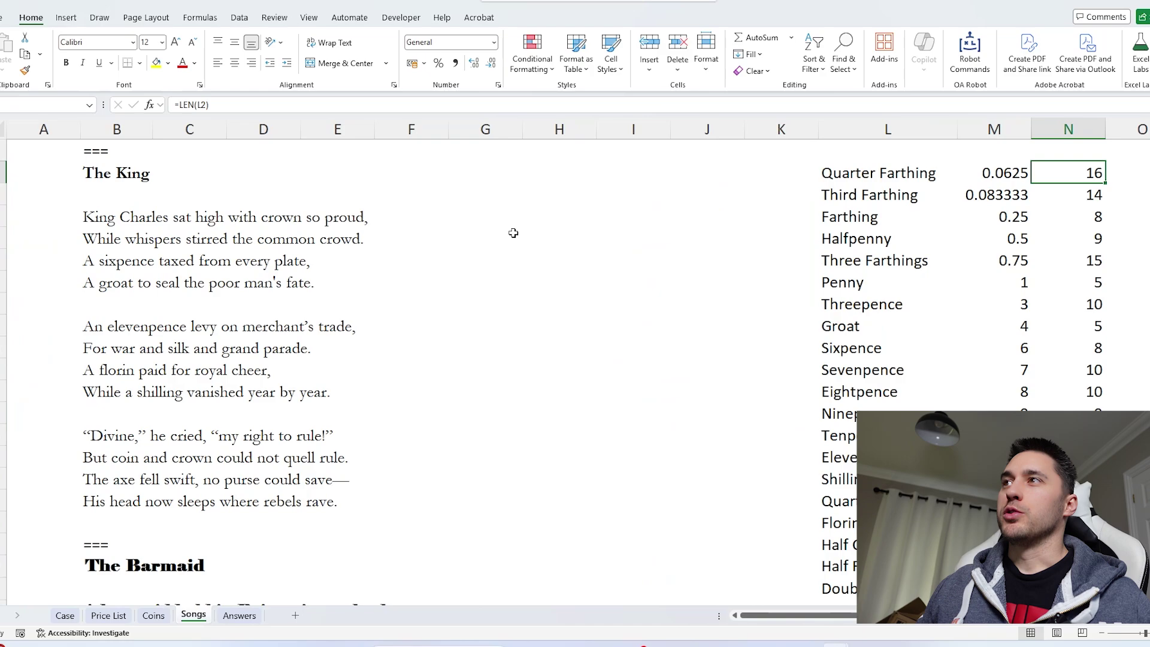
click(509, 219)
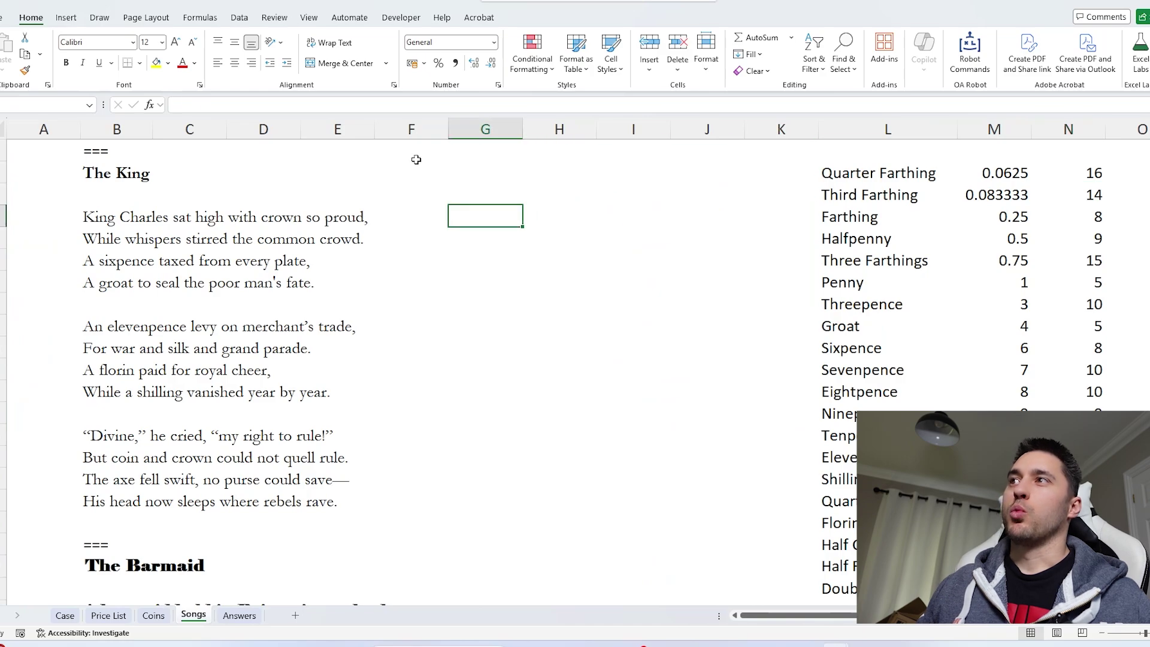
click(390, 219)
drag(117, 193, 366, 440)
- Sort the coin table by name length from largest to smallest, and clear the lengths from column N
click(1072, 172)
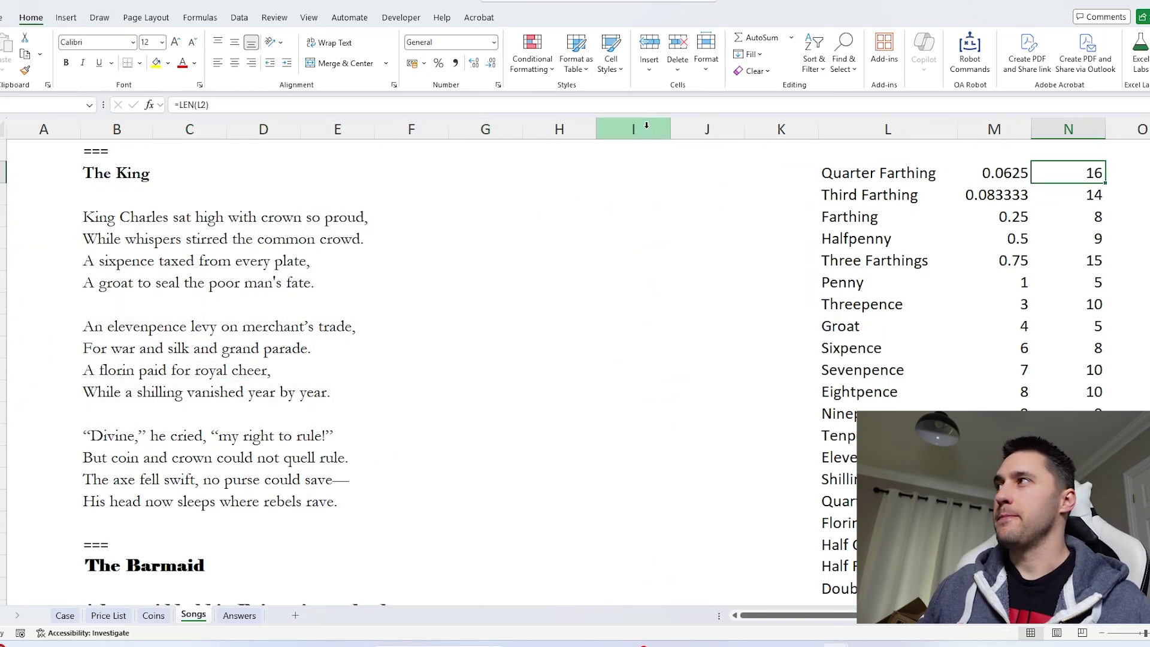
drag(886, 173, 1052, 195)
key(ctrl+shift+Down)
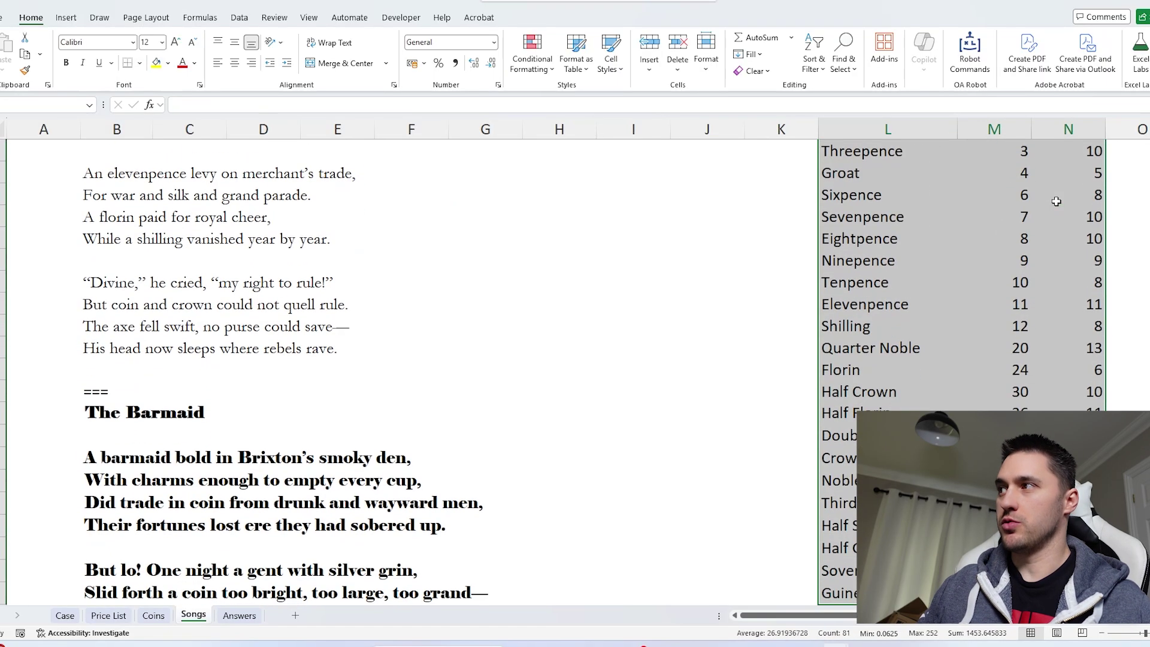
scroll(1056, 202, up, 3)
click(1099, 155)
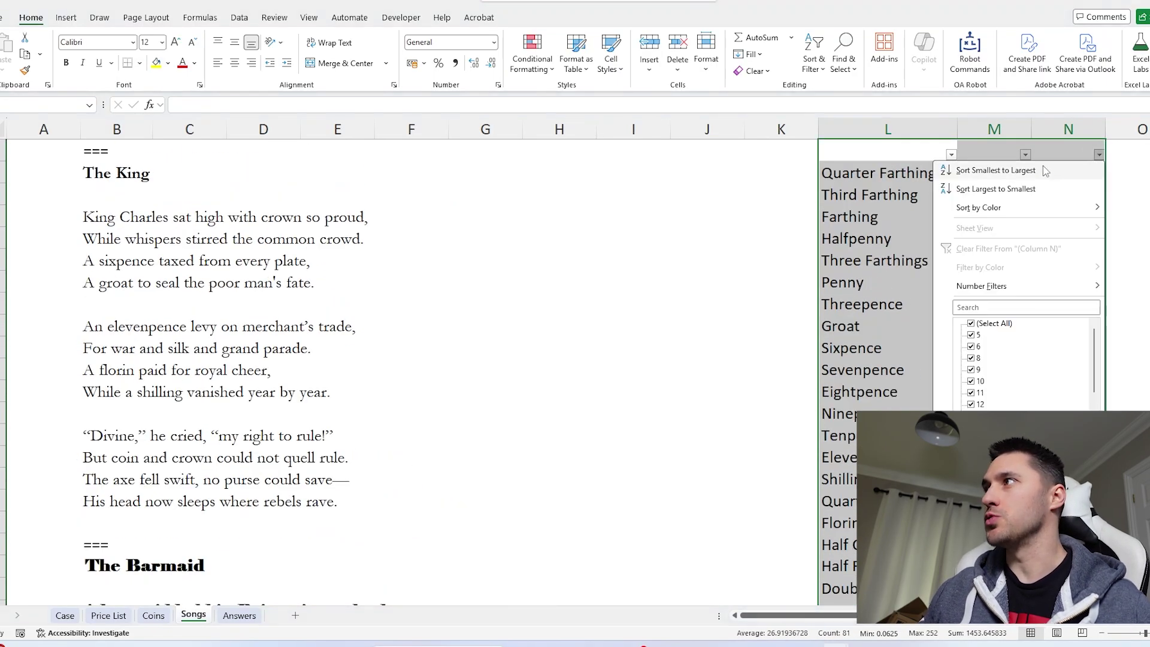
click(1020, 189)
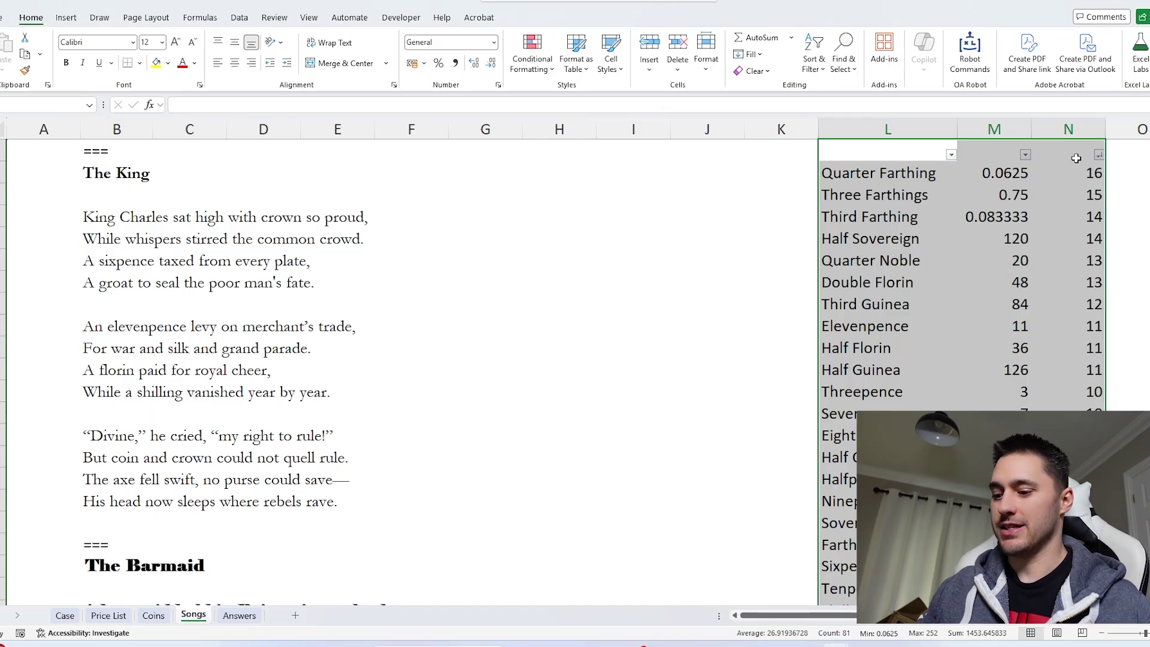
click(1073, 130)
key(Delete)
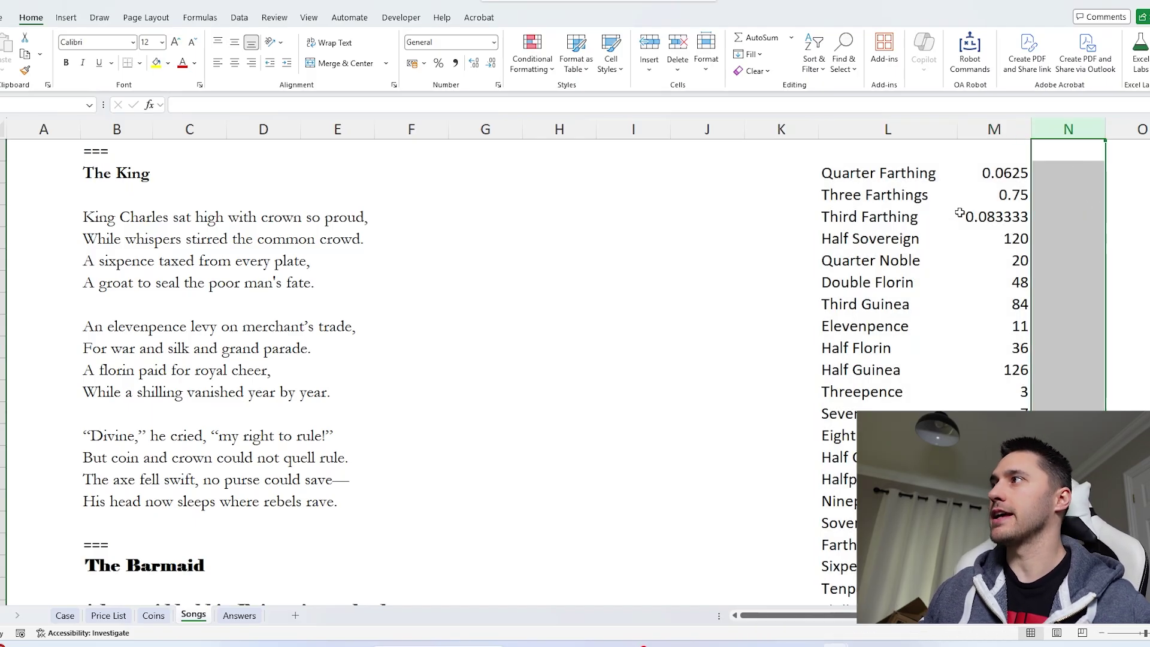
drag(879, 174, 851, 479)
scroll(904, 367, down, 3)
scroll(845, 303, up, 3)
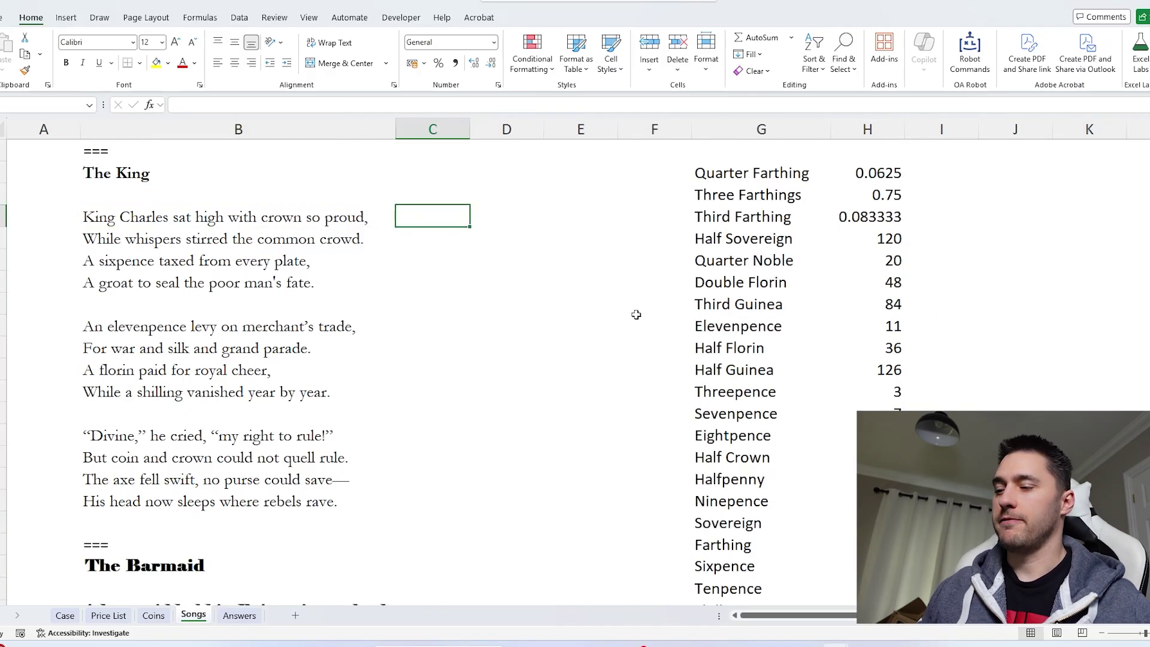
- Start a SCAN formula in C4 with lyric line B4 as the initial value and the coin names in column G as the array
text(=SCAN()
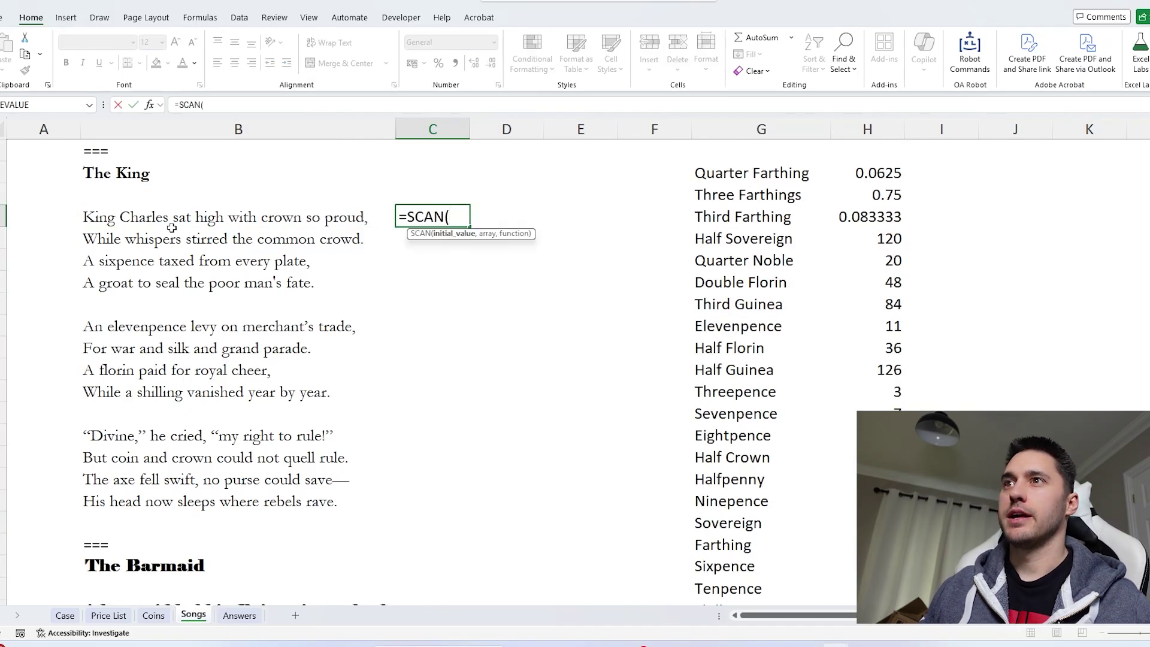
click(123, 219)
text(,)
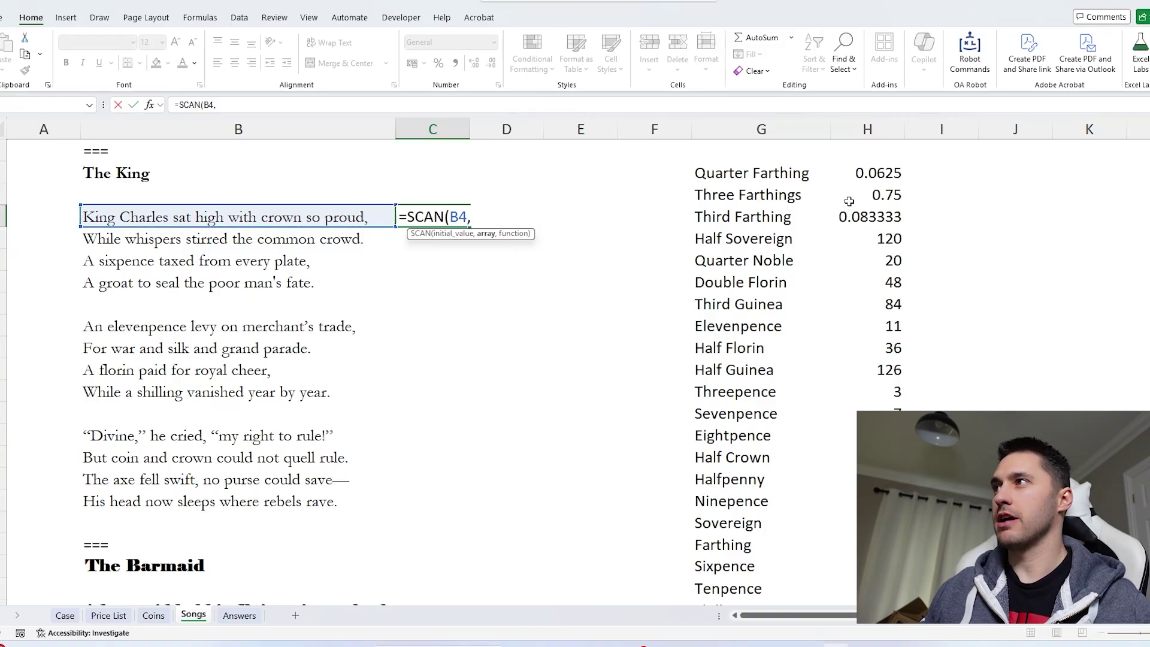
drag(749, 180, 751, 434)
drag(878, 174, 874, 461)
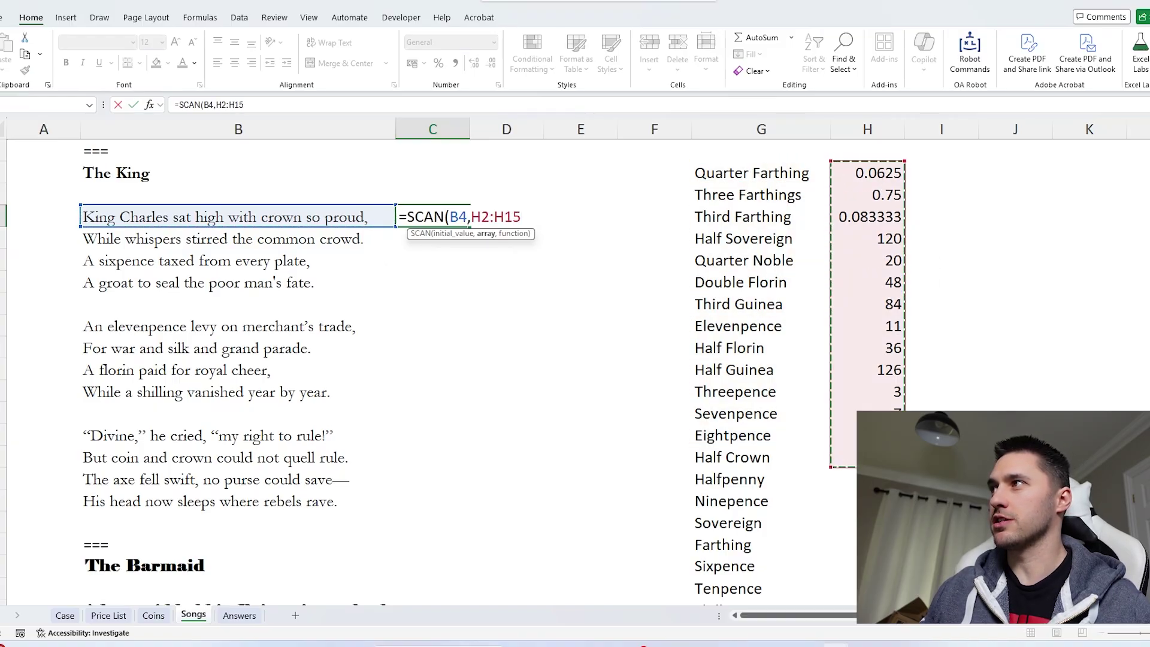
drag(734, 180, 755, 458)
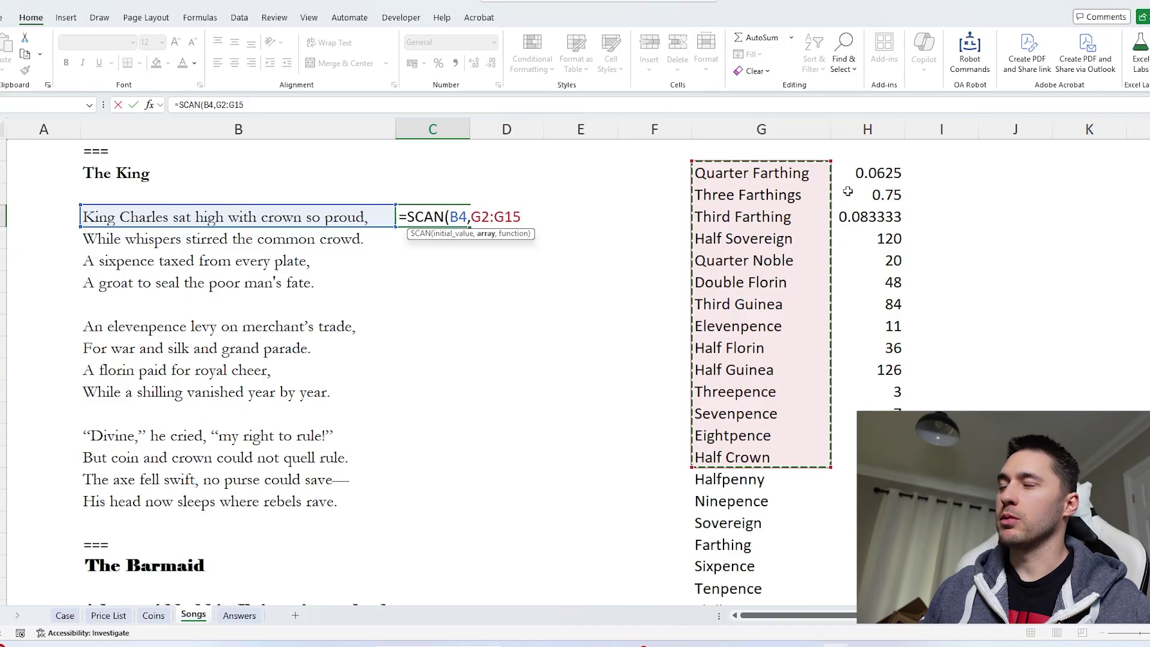
drag(767, 175, 778, 436)
drag(874, 174, 874, 483)
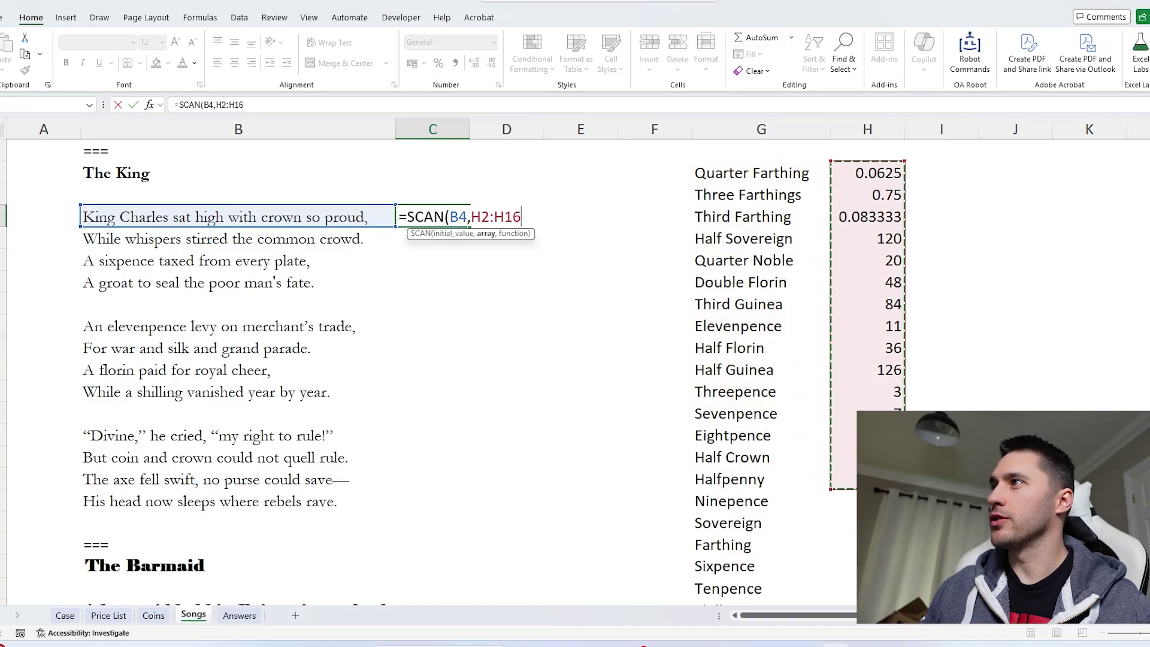
drag(737, 178, 735, 388)
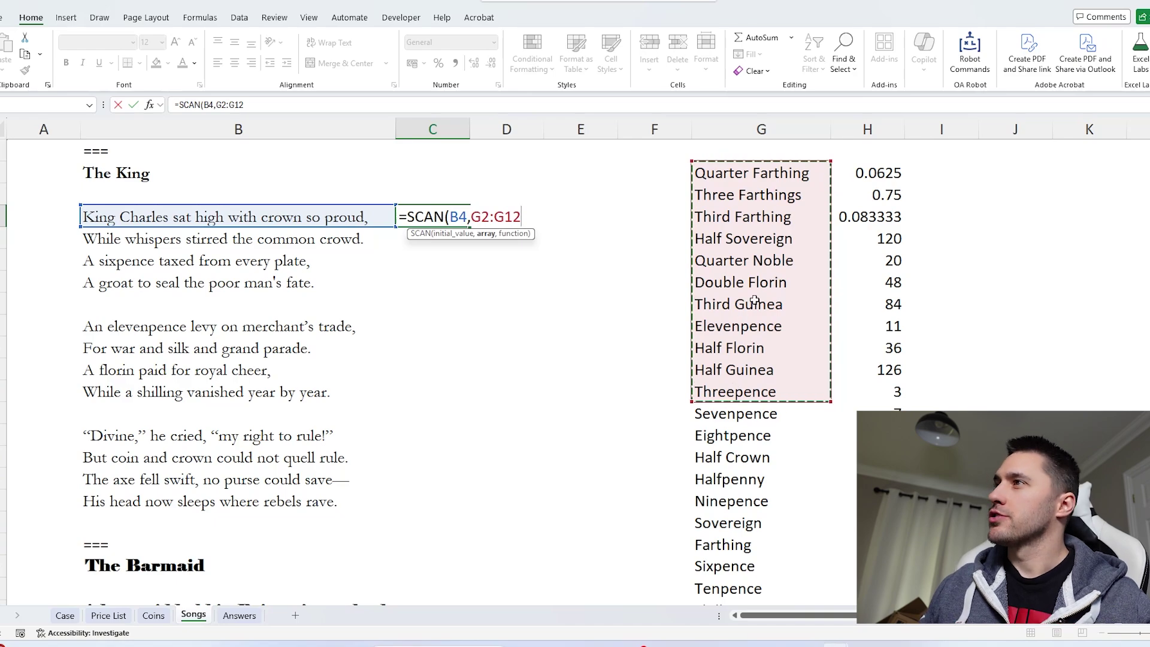
- Join each coin's name and value with a hyphen in column I using =G2&"-"&H2, and clear the joined entries
drag(752, 173, 875, 500)
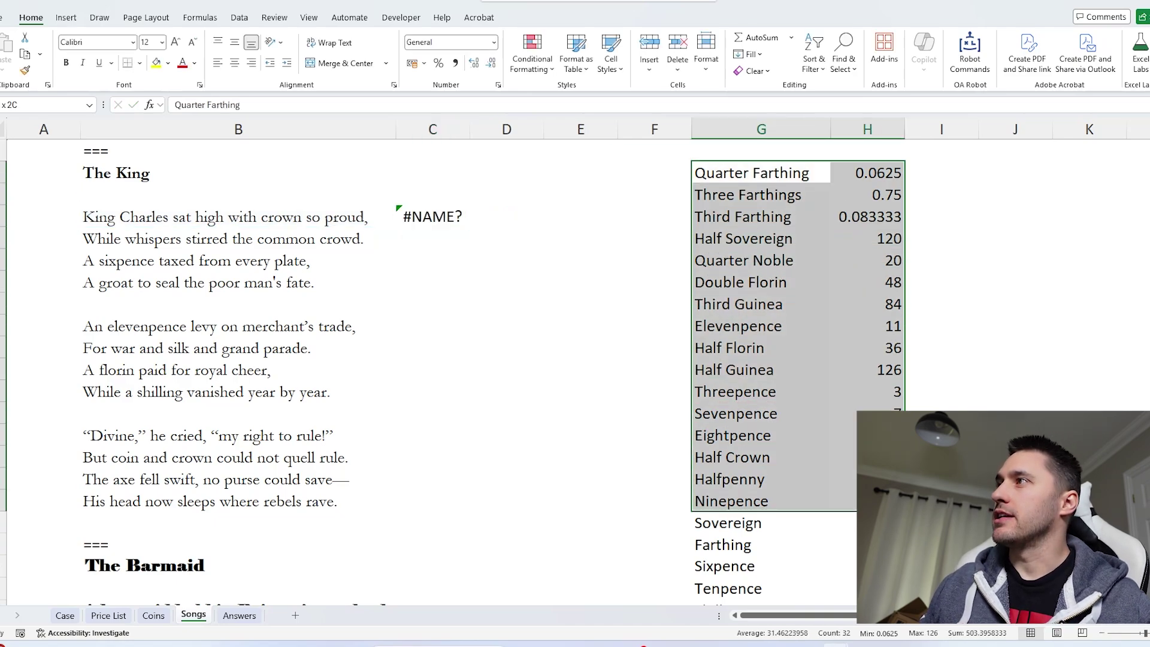
click(934, 179)
text(=)
key(Left)
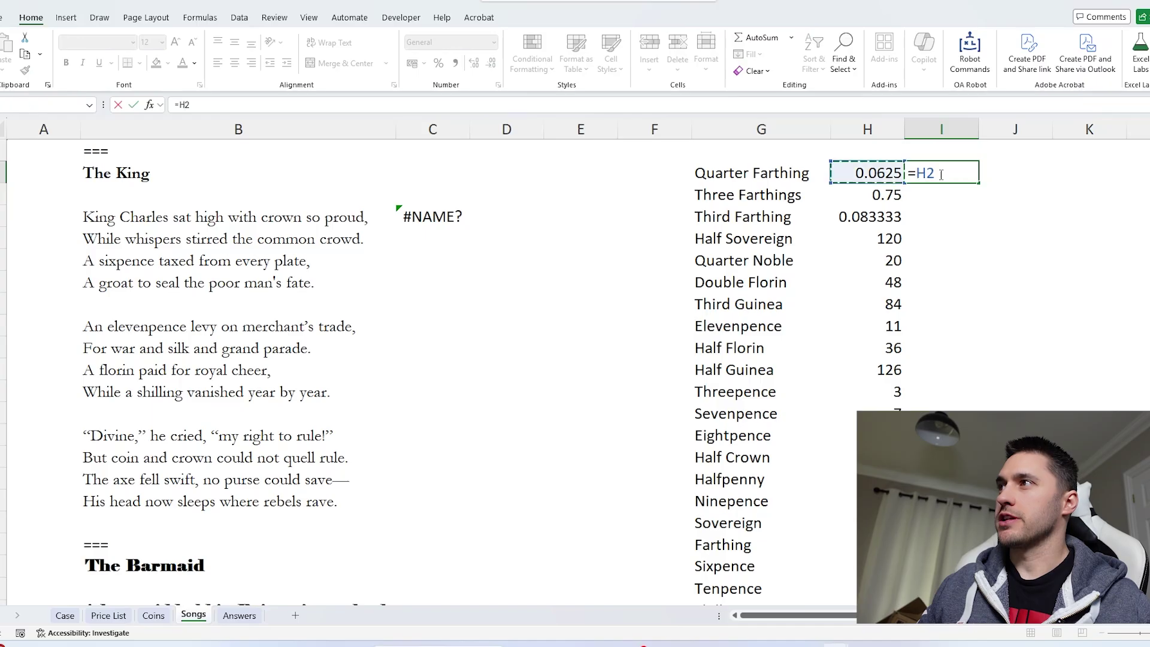
key(Left)
text(&)
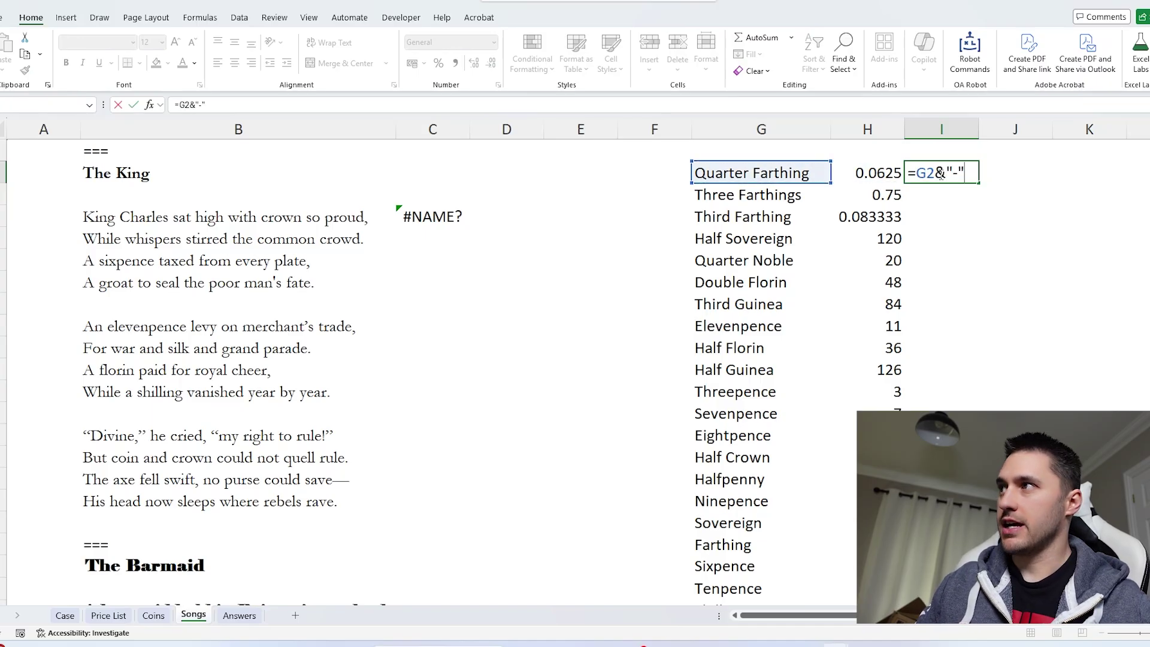
text("-"&)
key(Left)
key(Return)
click(961, 174)
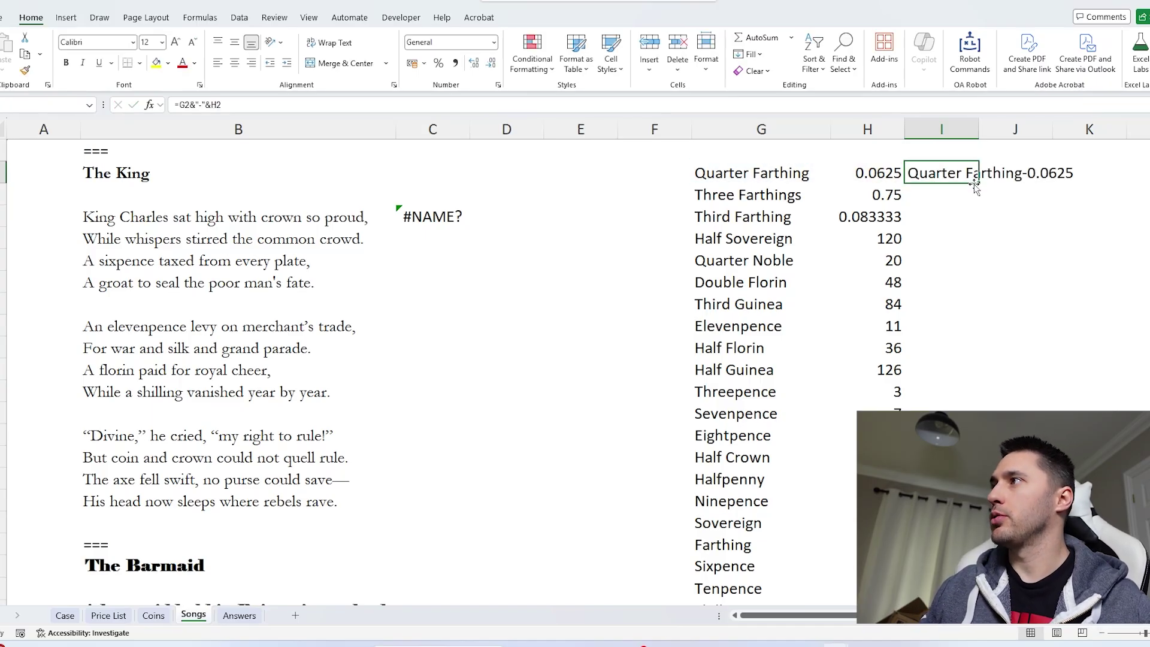
double_click(980, 183)
key(Delete)
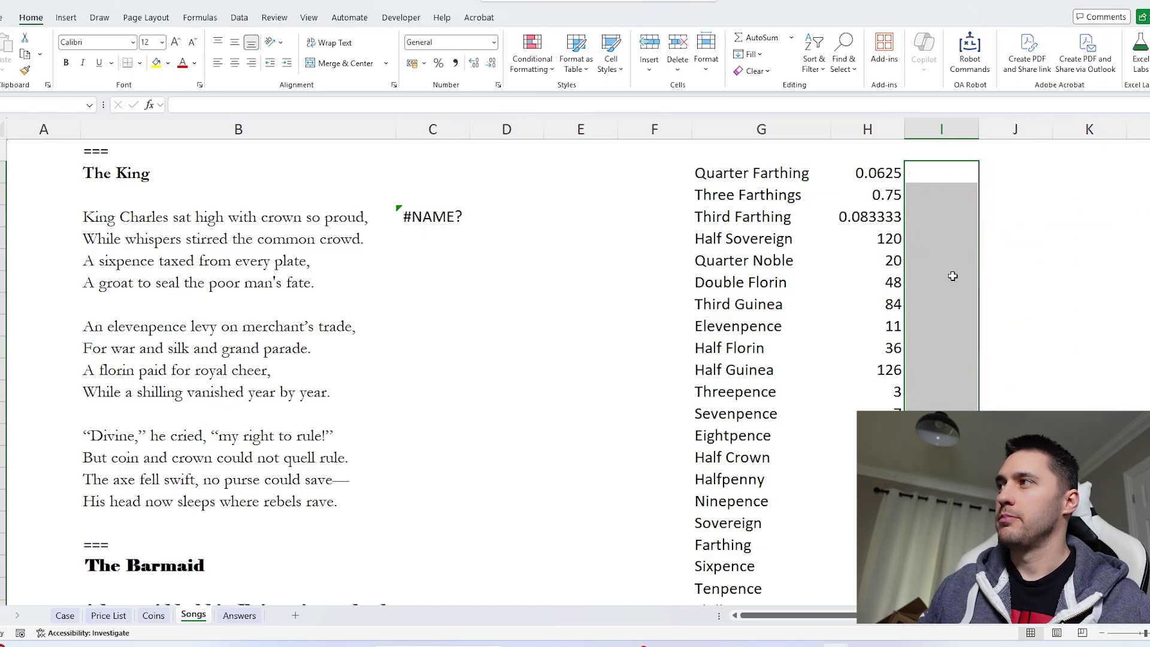
- Start a BYROW formula in I2 over the coin table G2:H28 with a LAMBDA taking the parameter R
click(935, 173)
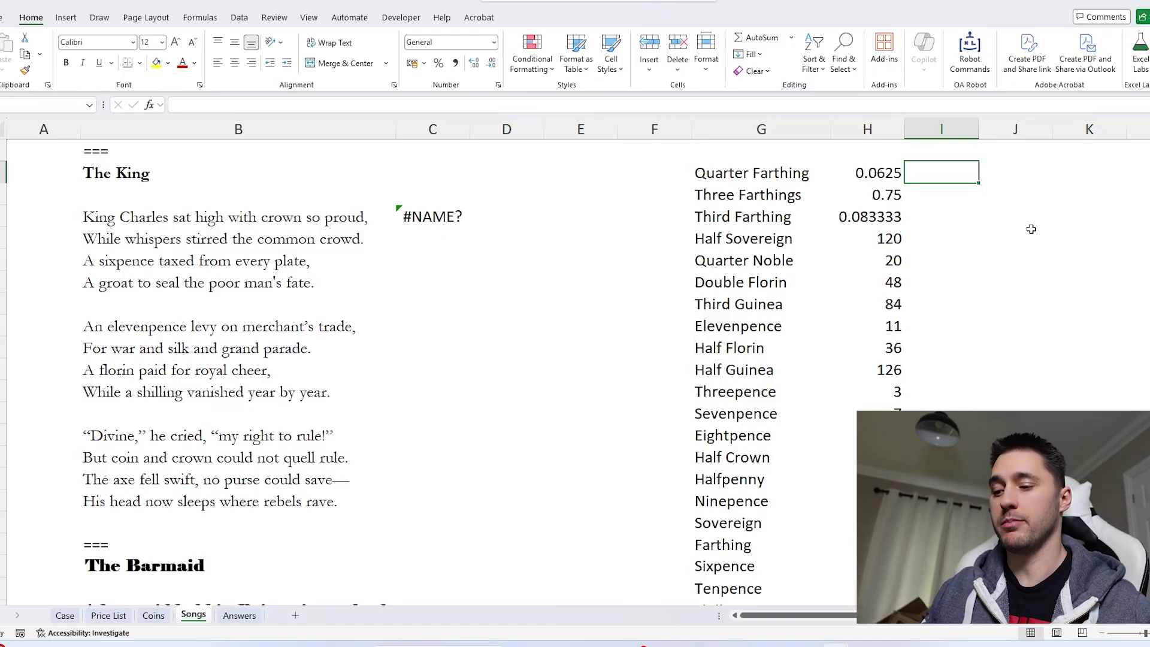
text(=BYROW()
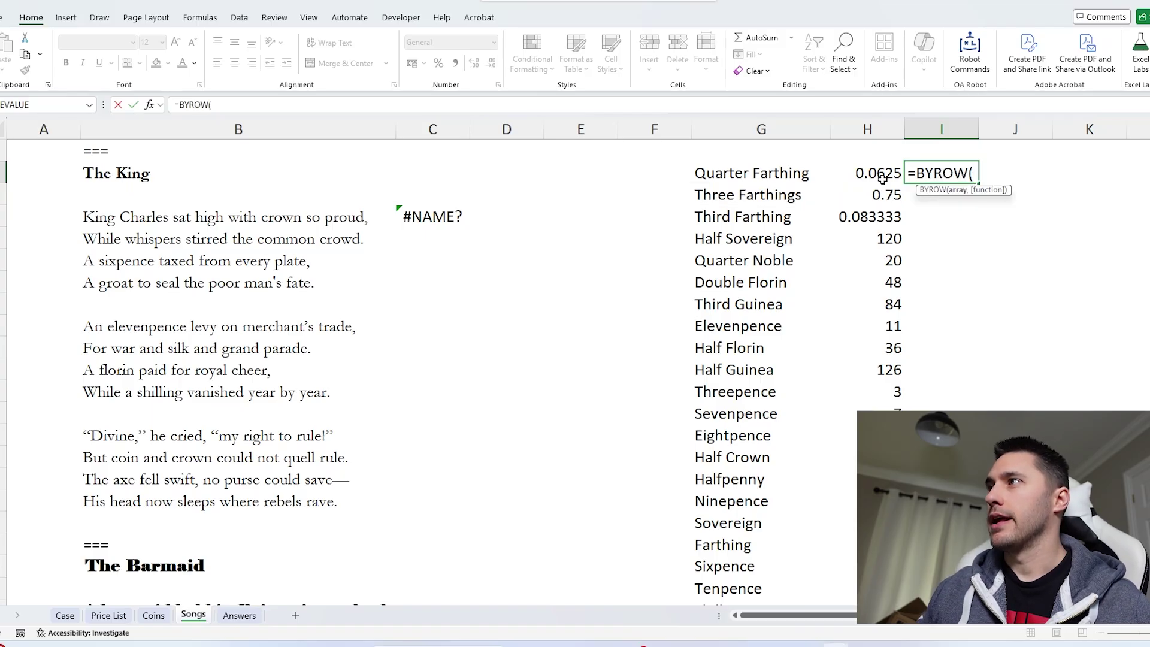
drag(790, 173, 851, 198)
key(ctrl+shift+Down)
text(,LAM)
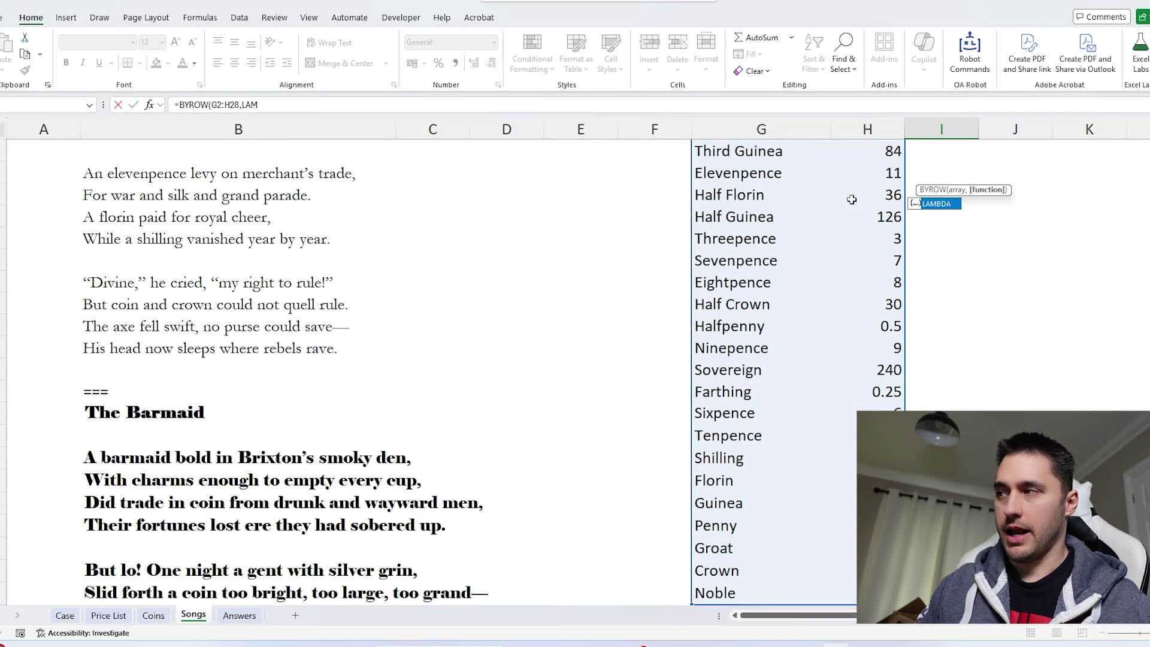
text(BDA(R,)
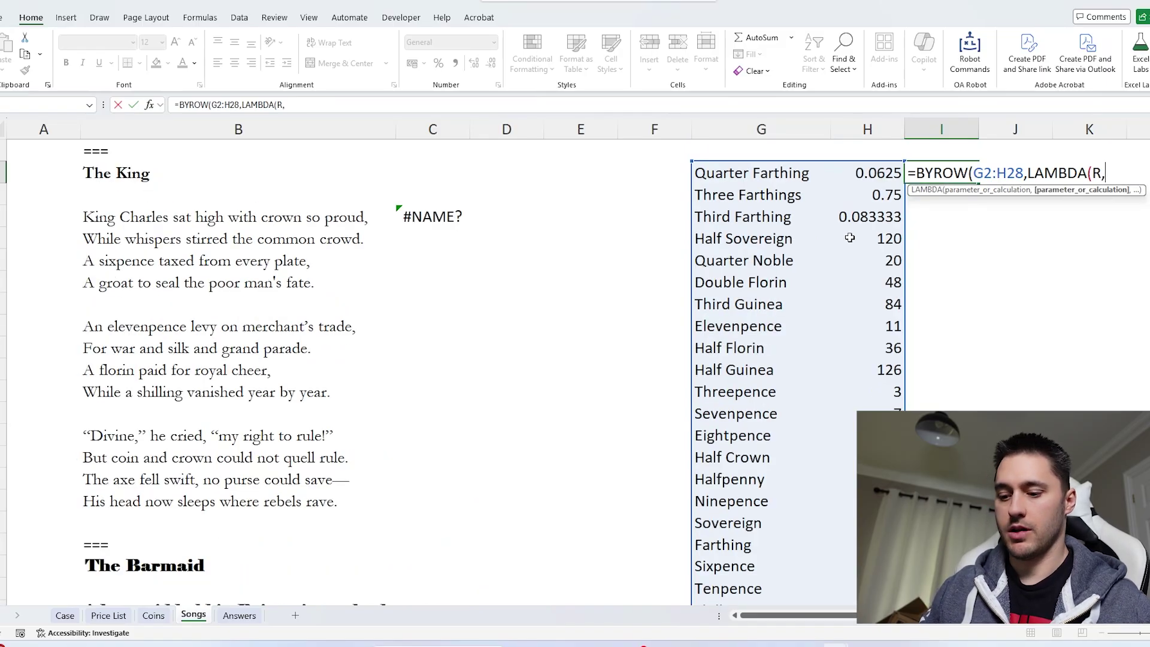
- Complete the BYROW formula with TEXTJOIN("-",1,R) to join each row, and widen column I for the joined text
text(TEXT)
key(Down)
key(Down)
key(Down)
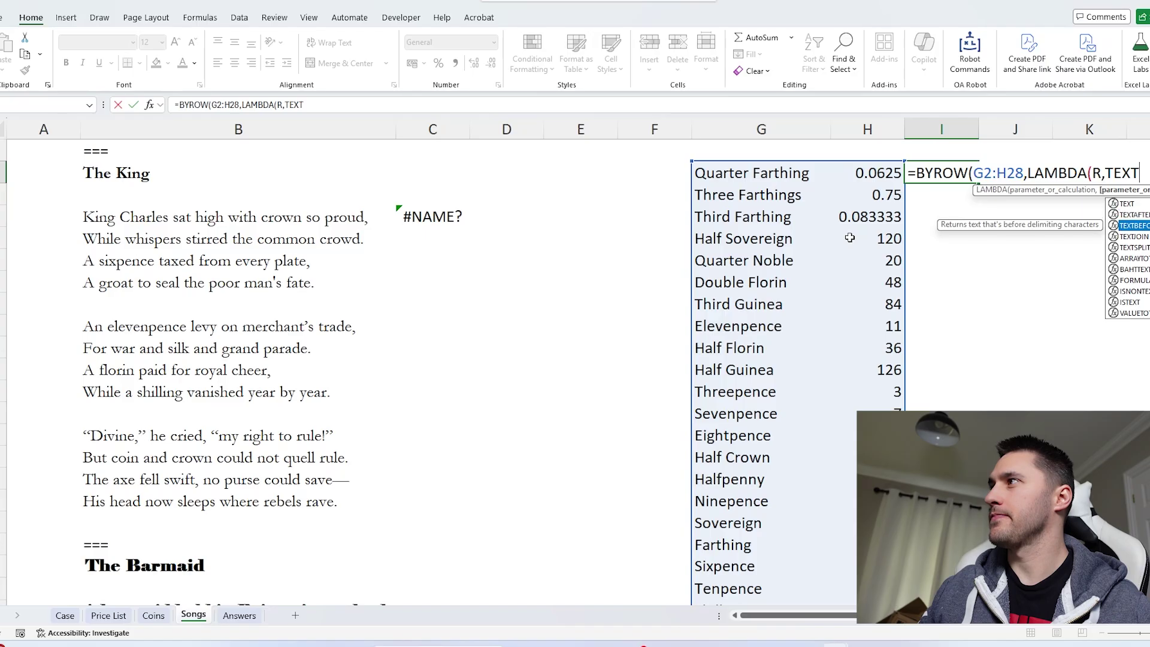
key(Tab)
text("-")
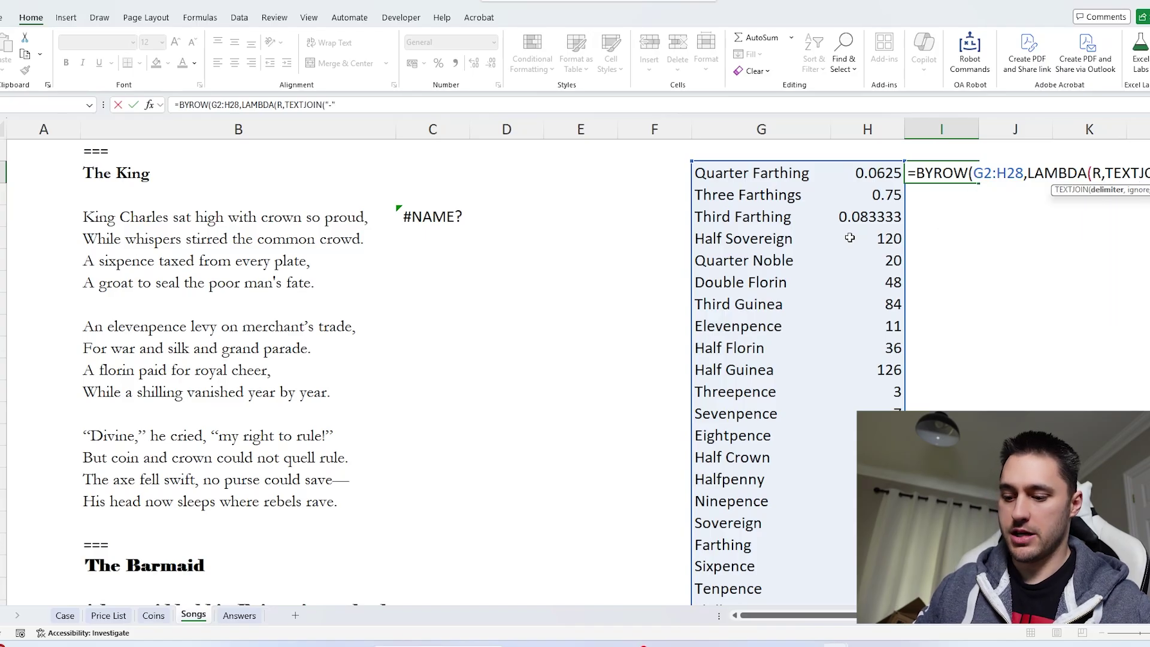
text(,1,R)
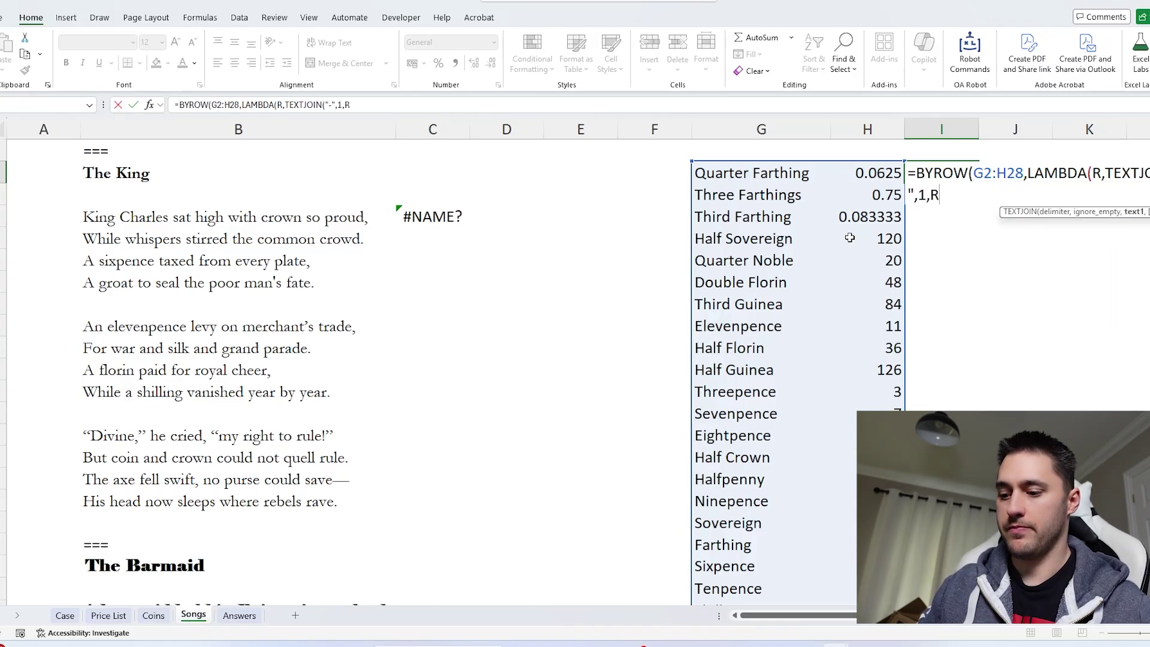
text())))
key(Return)
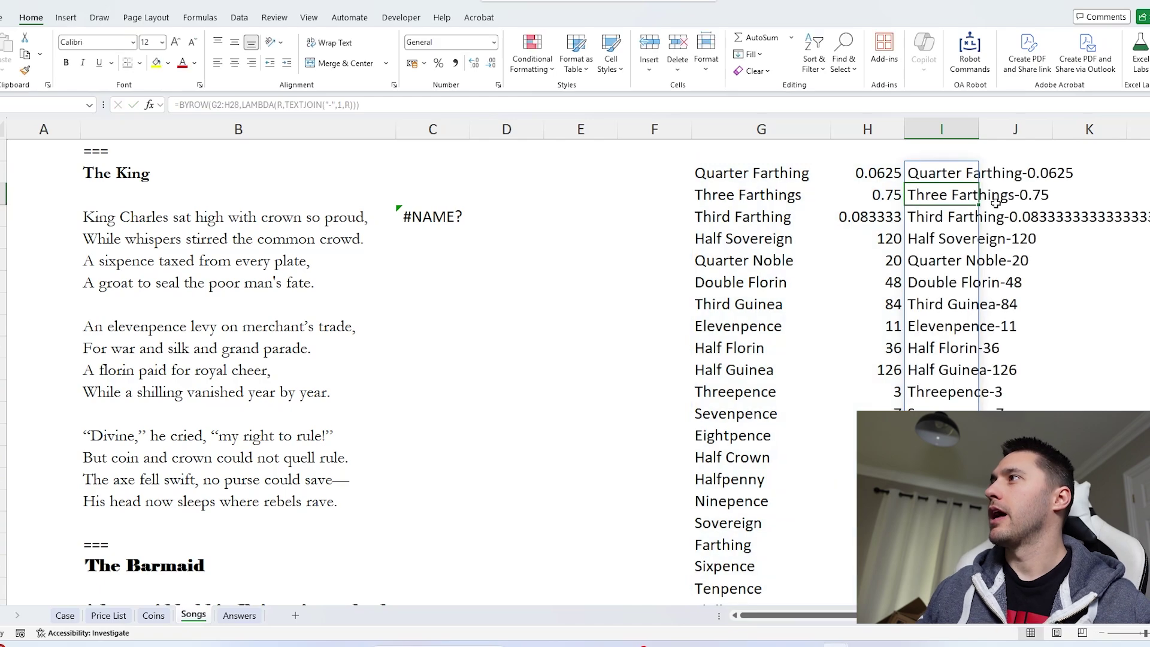
click(958, 173)
drag(979, 129, 1095, 131)
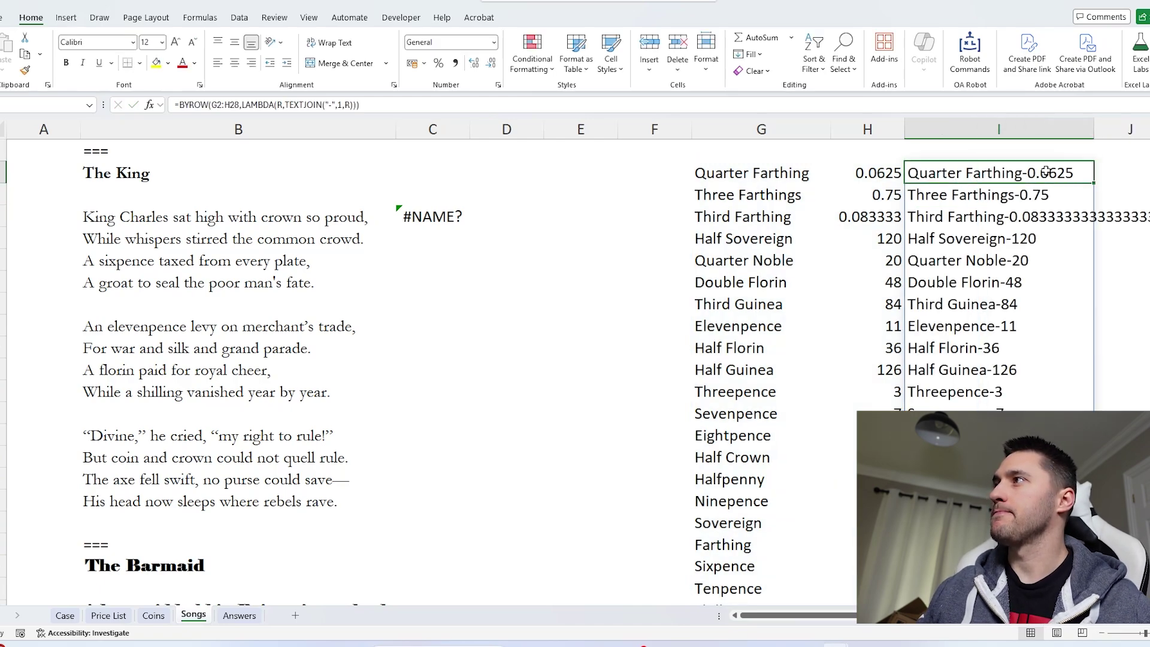
- Start a new SCAN formula in C4 with B4 as the initial value and $I$2# as the array
click(432, 216)
text(=SC)
key(Tab)
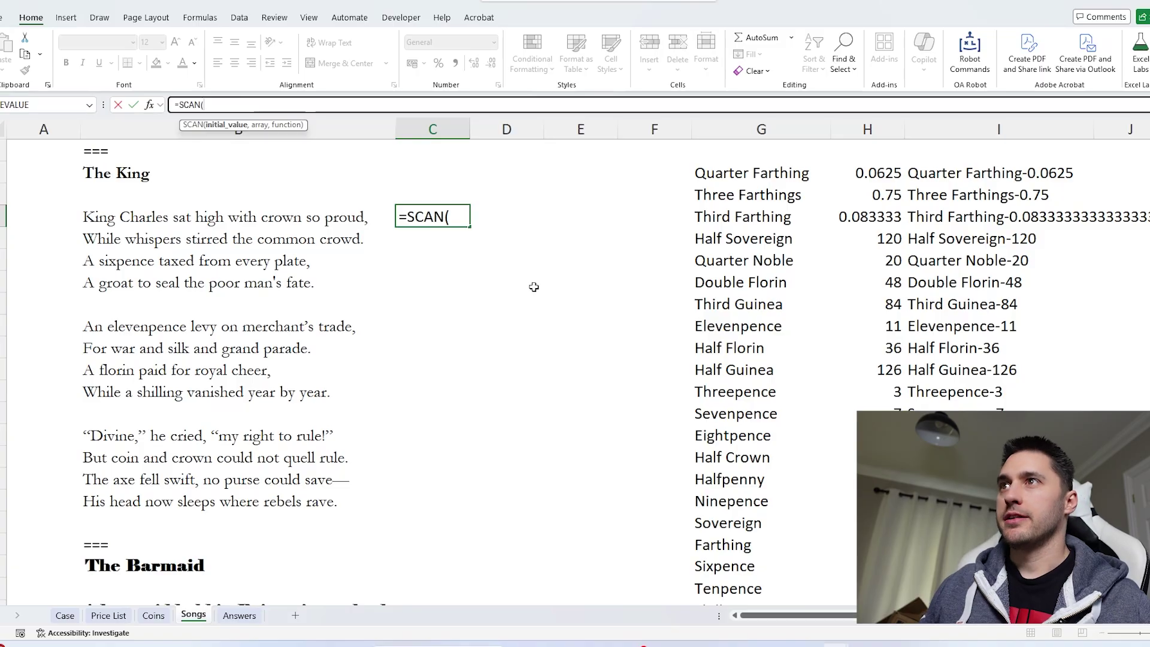
click(290, 227)
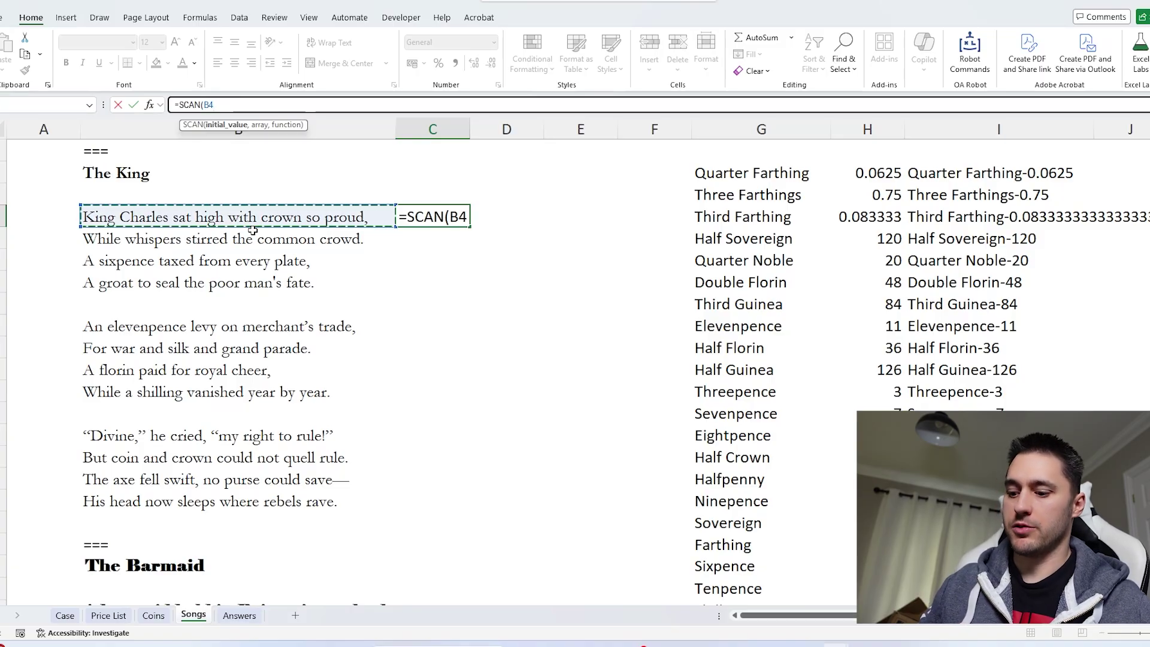
text(,)
click(954, 175)
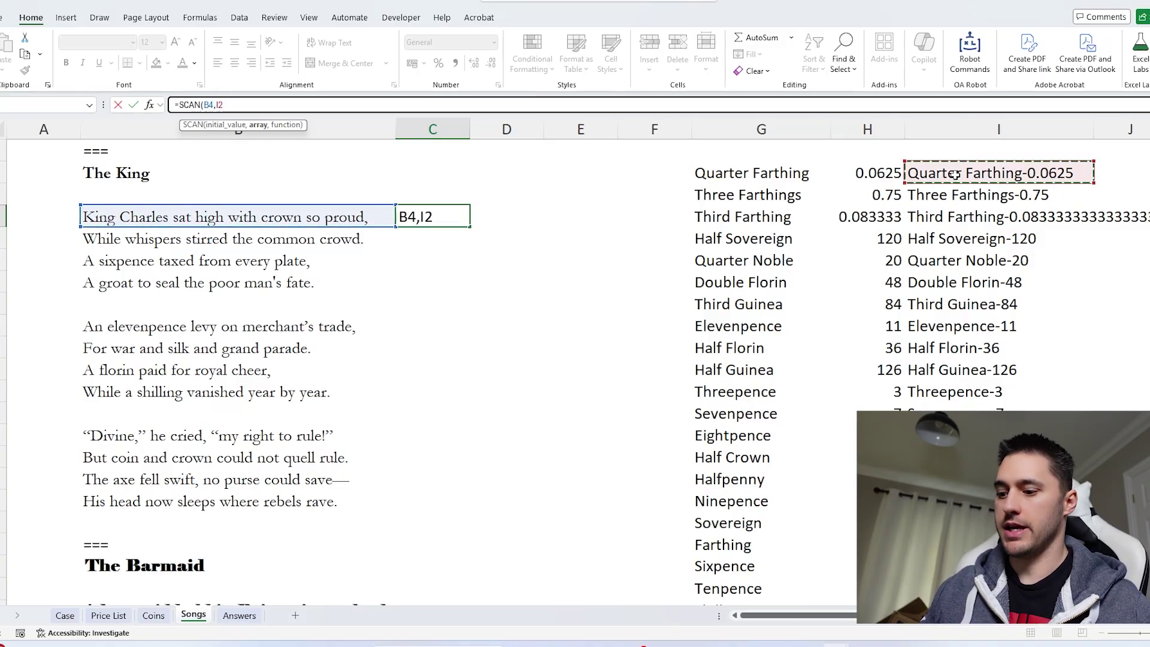
text(#)
key(F4)
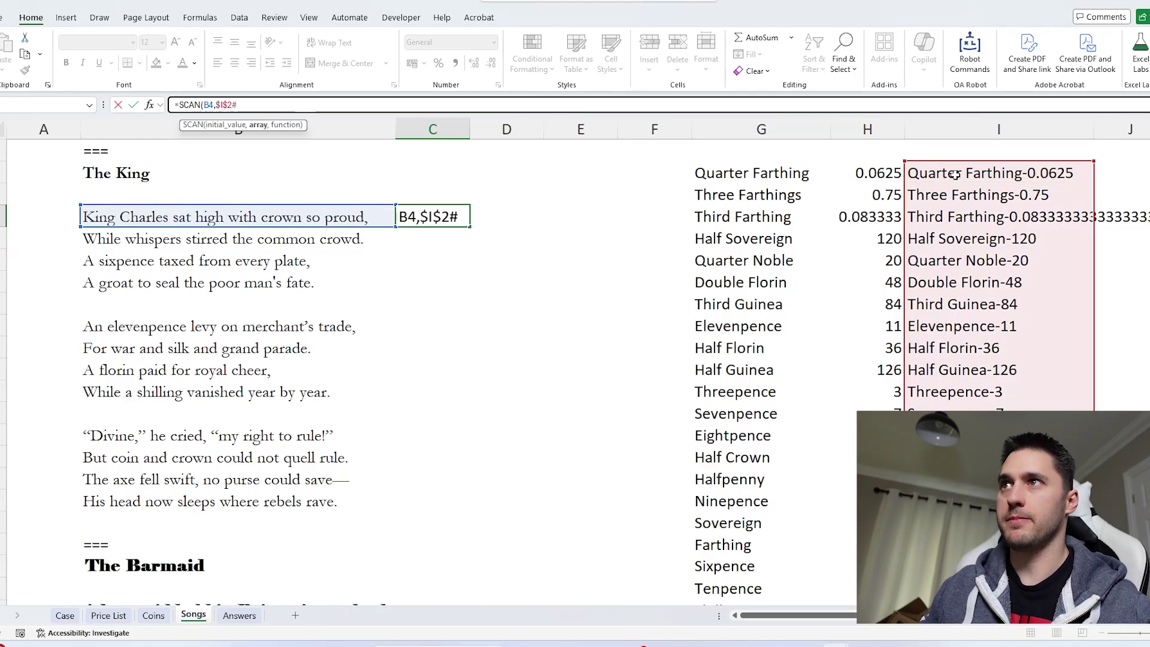
- Add LAMBDA(a,v) with SUBSTITUTE on a, using TEXTBEFORE(v,"-") as the old text to replace
text(,LAMBDA(a)
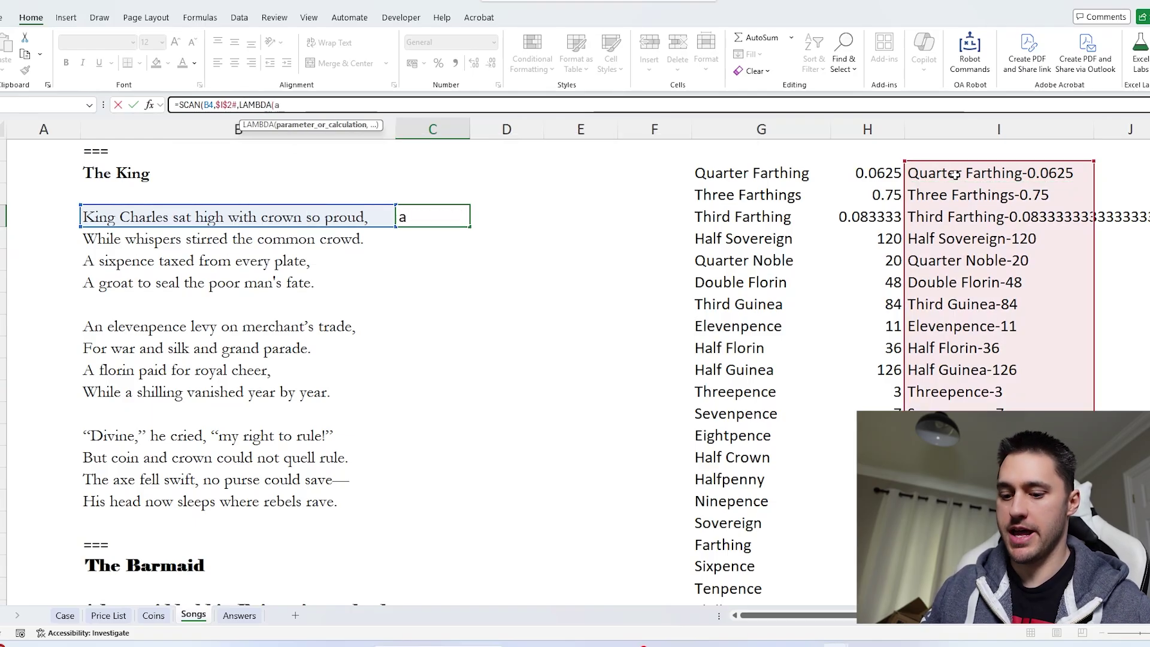
text(,v,sub)
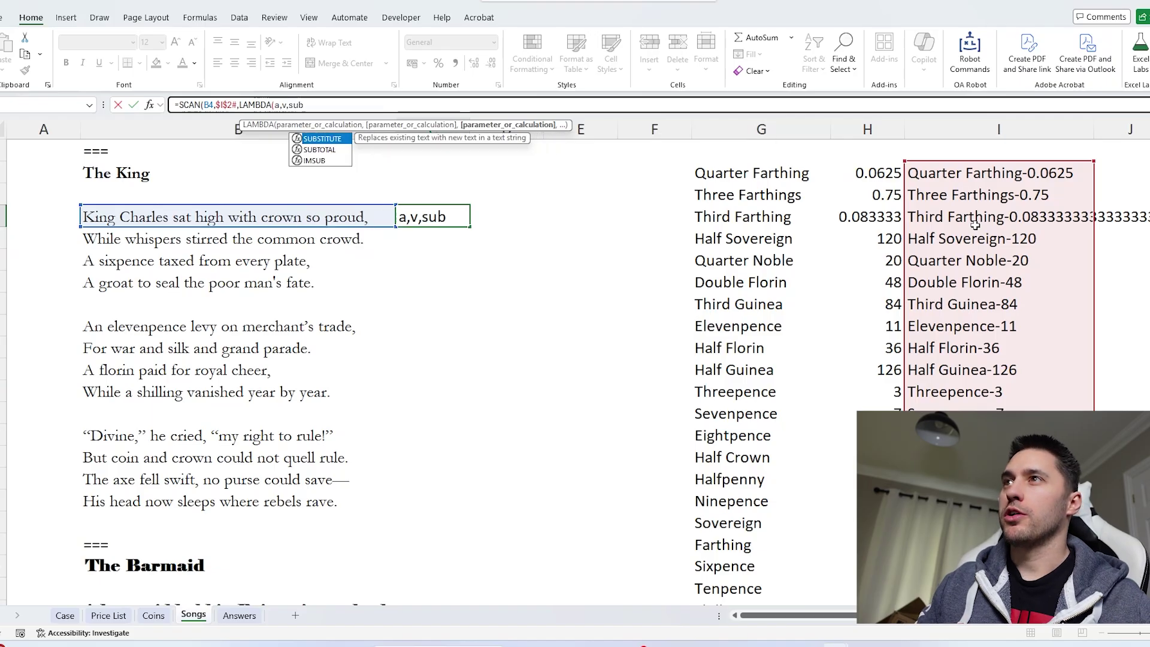
key(Tab)
text(a)
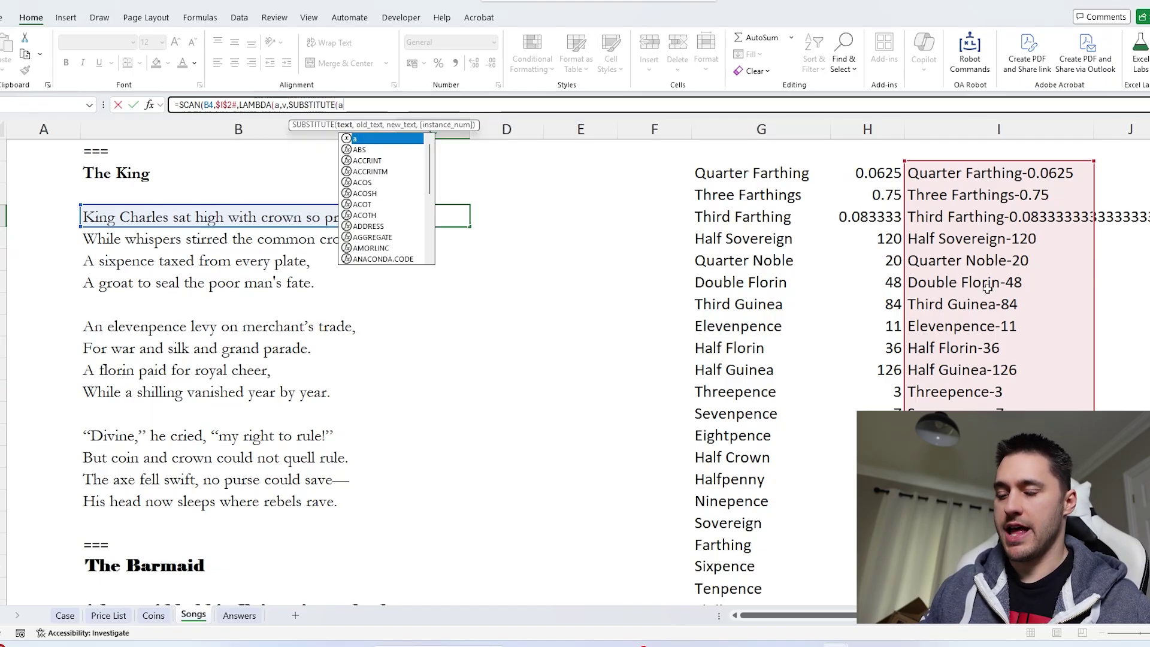
text(,)
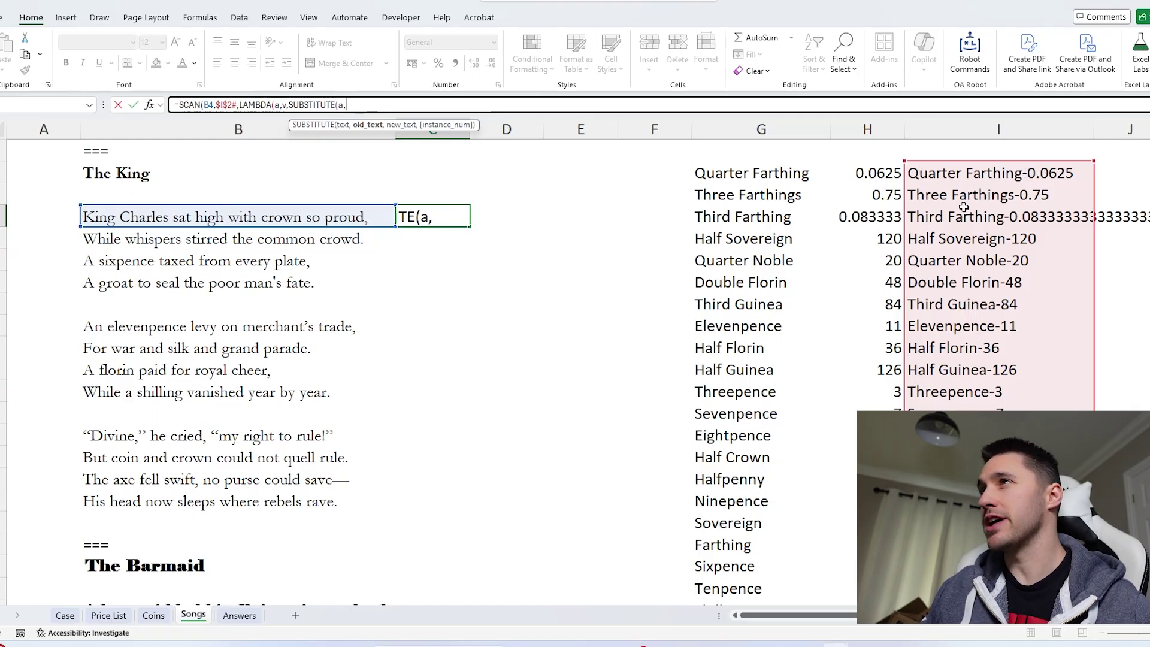
text(text)
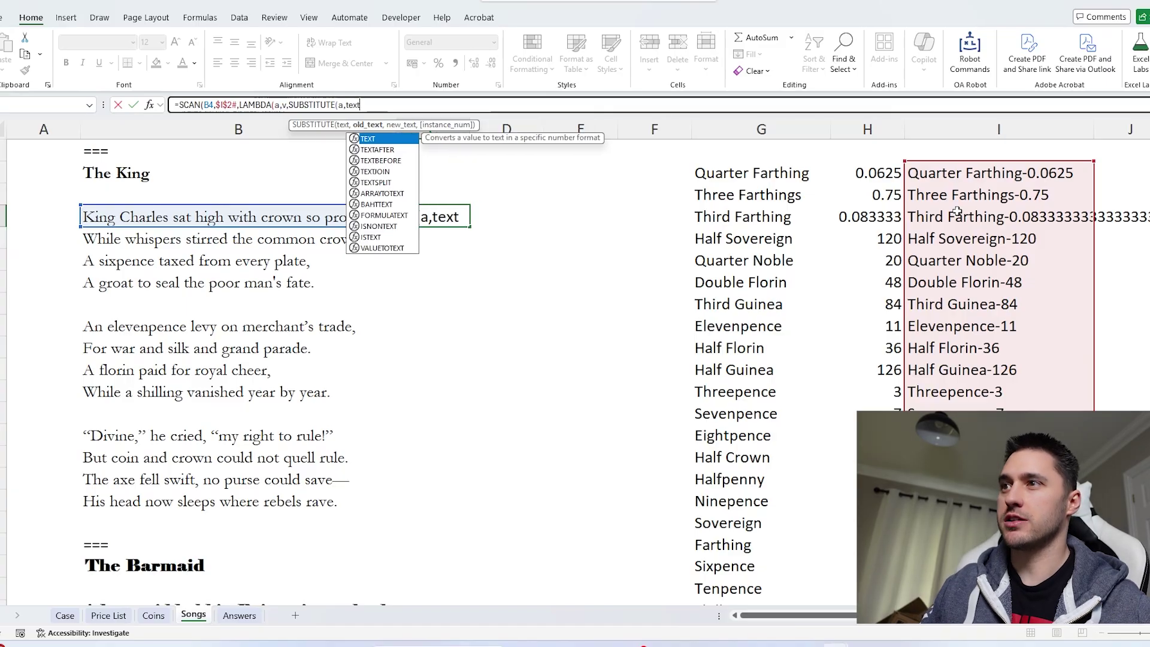
text(b)
key(Tab)
text(v,)
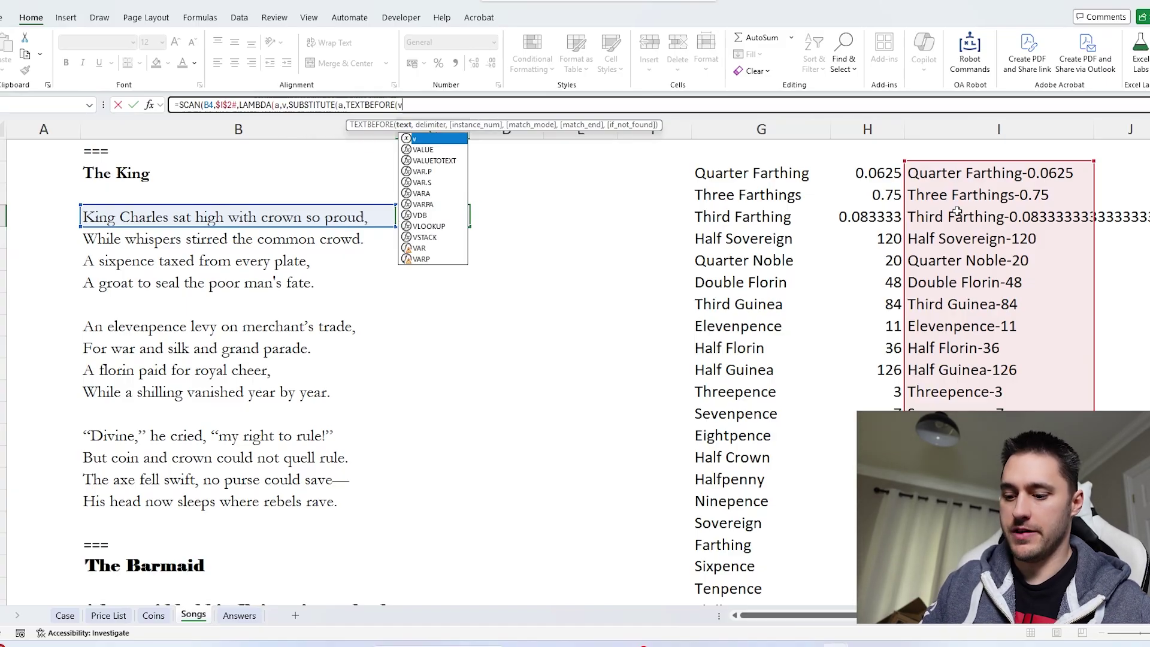
text("-")
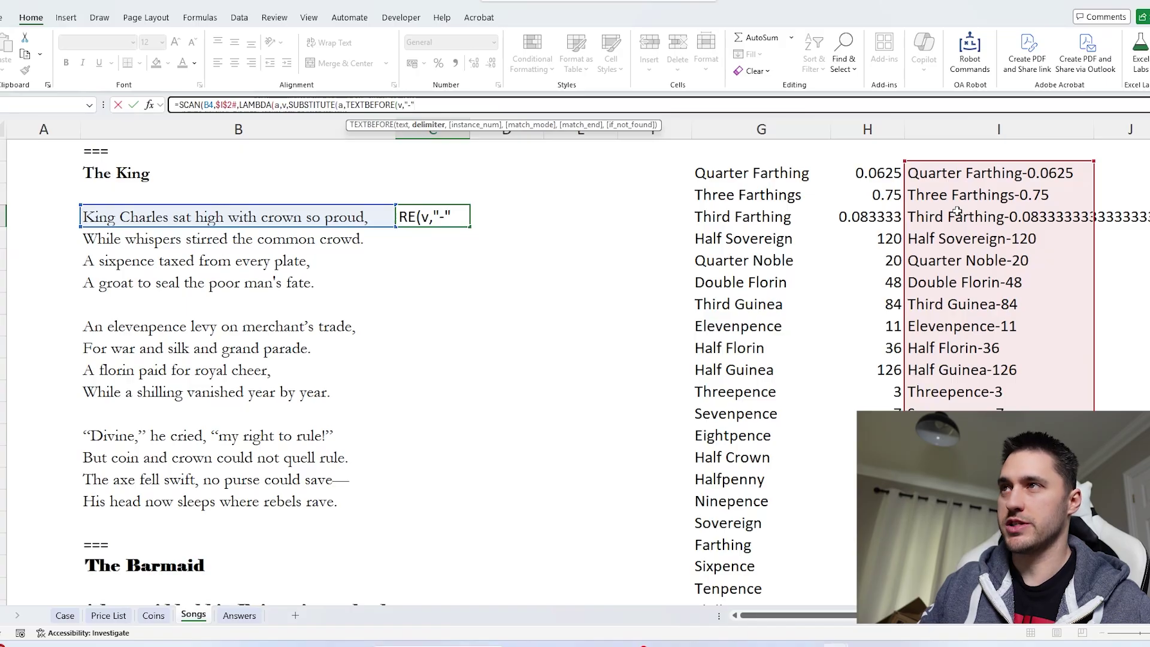
text(),)
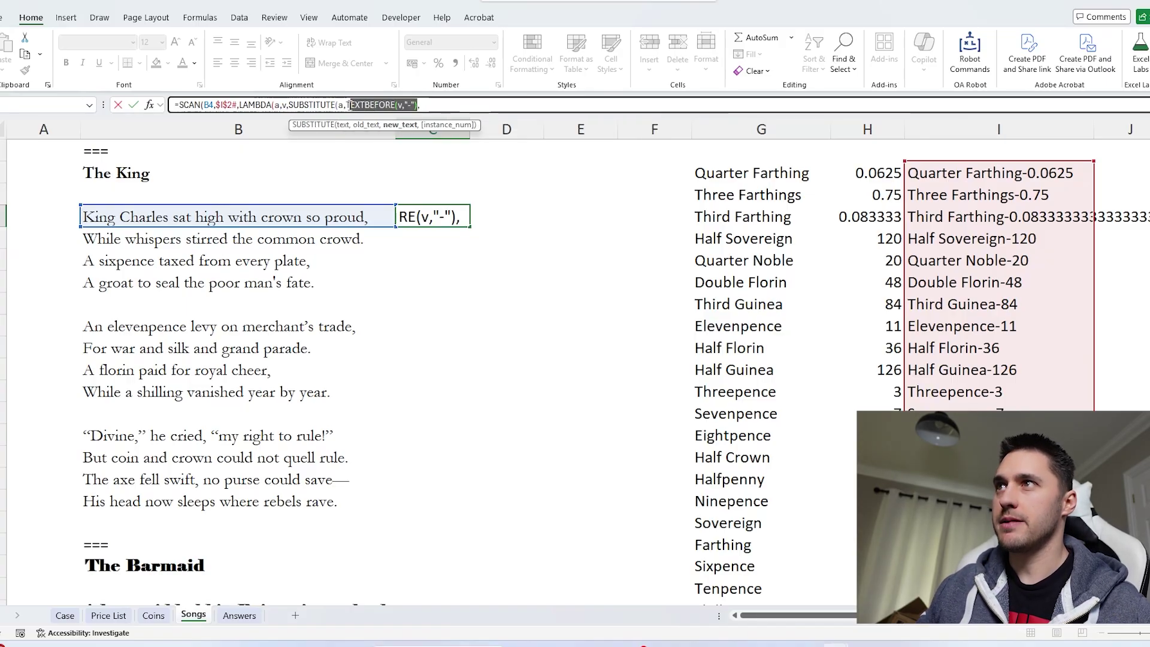
- Reuse the TEXTBEFORE expression as TEXTAFTER(v,"-") for SUBSTITUTE's new text, and complete the SCAN formula
click(365, 124)
key(ctrl+c)
key(End)
key(ctrl+v)
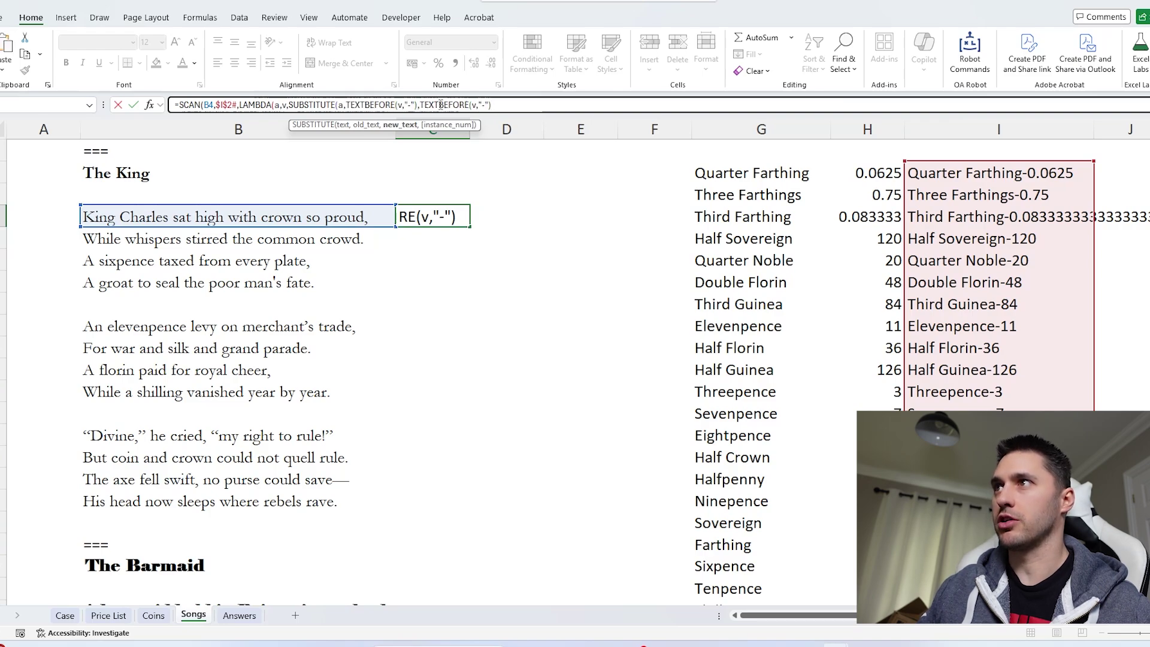
double_click(440, 106)
text(tex)
text(ta)
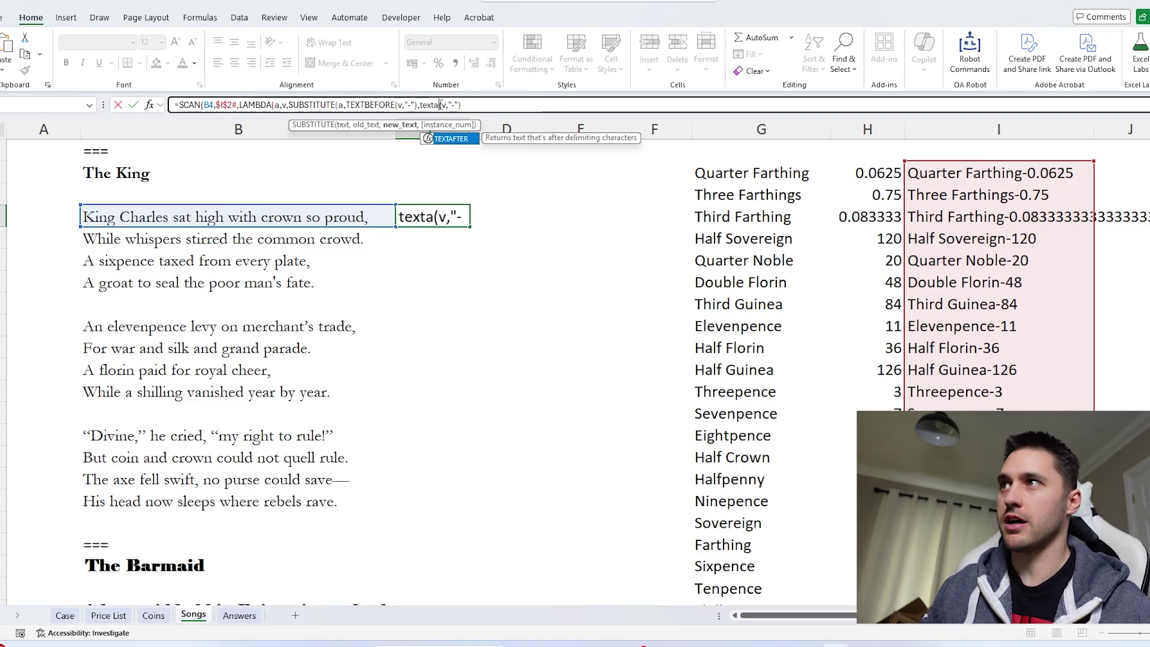
key(Tab)
click(514, 104)
text())))
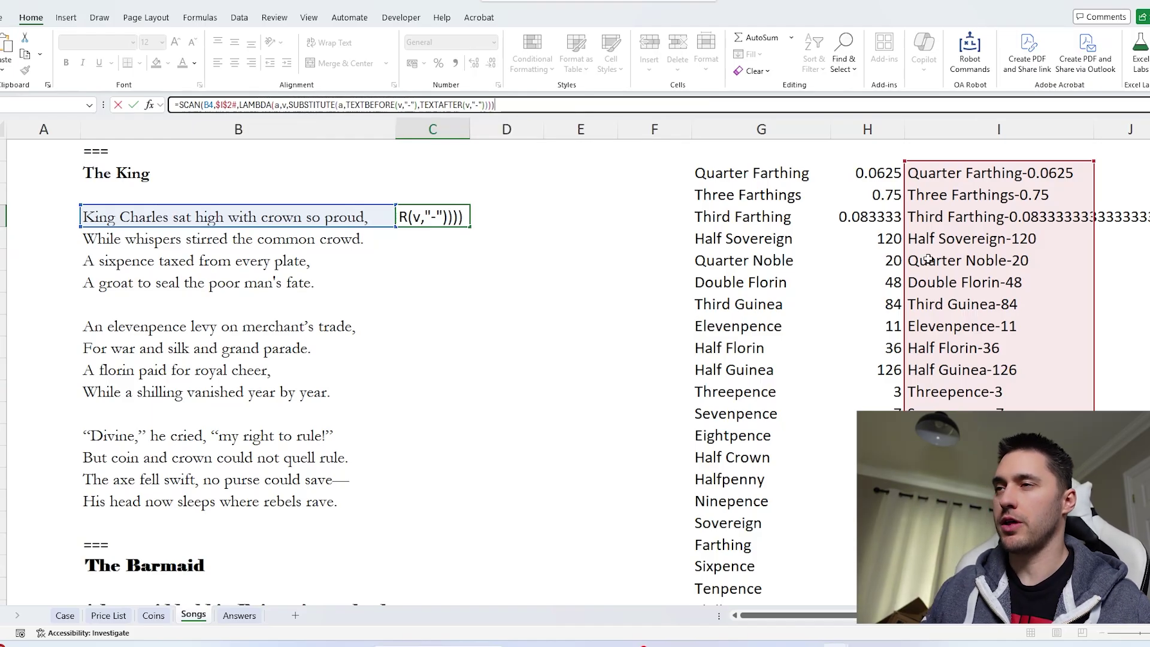
key(Return)
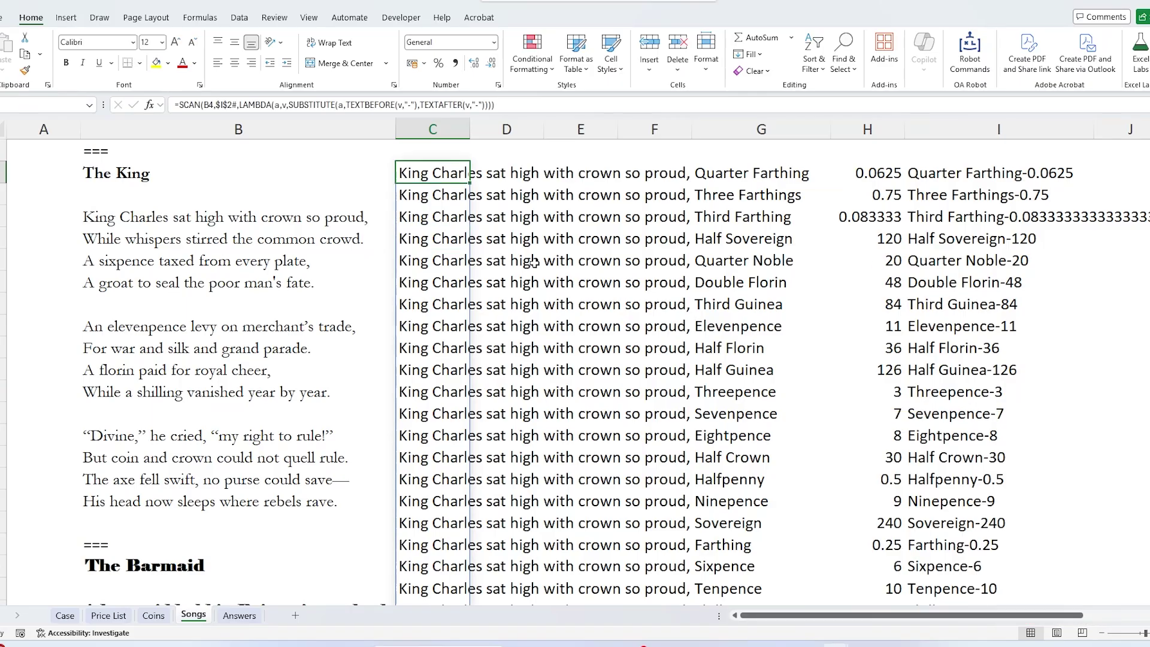
- Examine the SCAN formula in C2 and its spilled lyric lines, from Quarter Farthing down to the Noble row
key(F2)
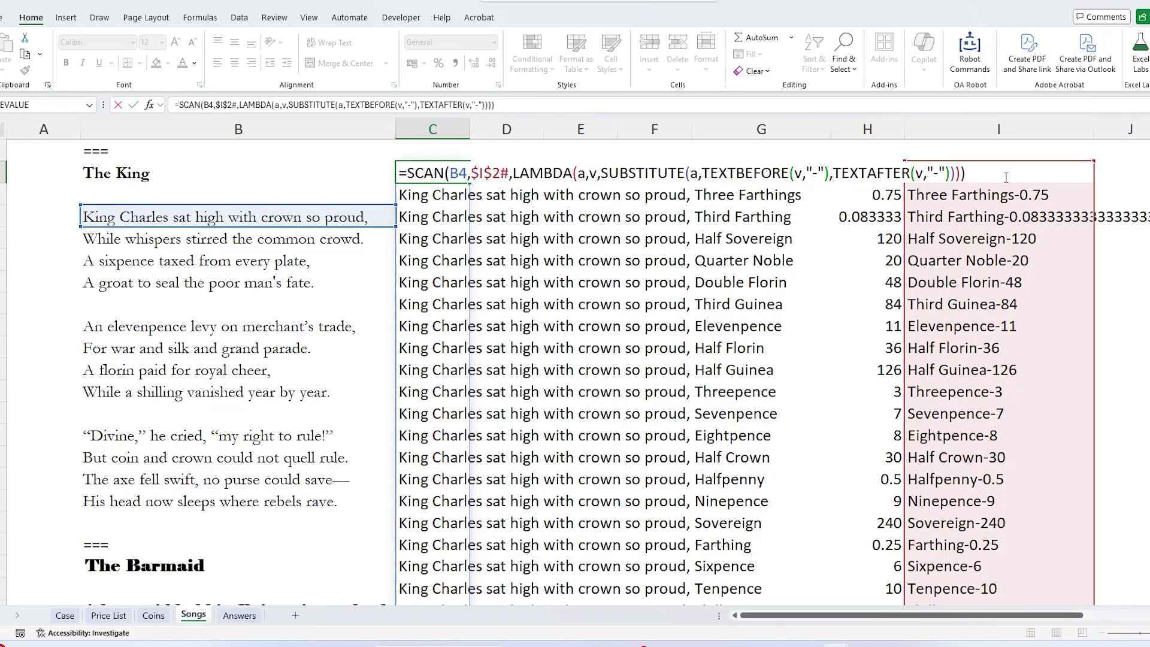
key(Return)
scroll(599, 359, down, 5)
scroll(539, 390, up, 4)
scroll(439, 479, down, 3)
click(429, 527)
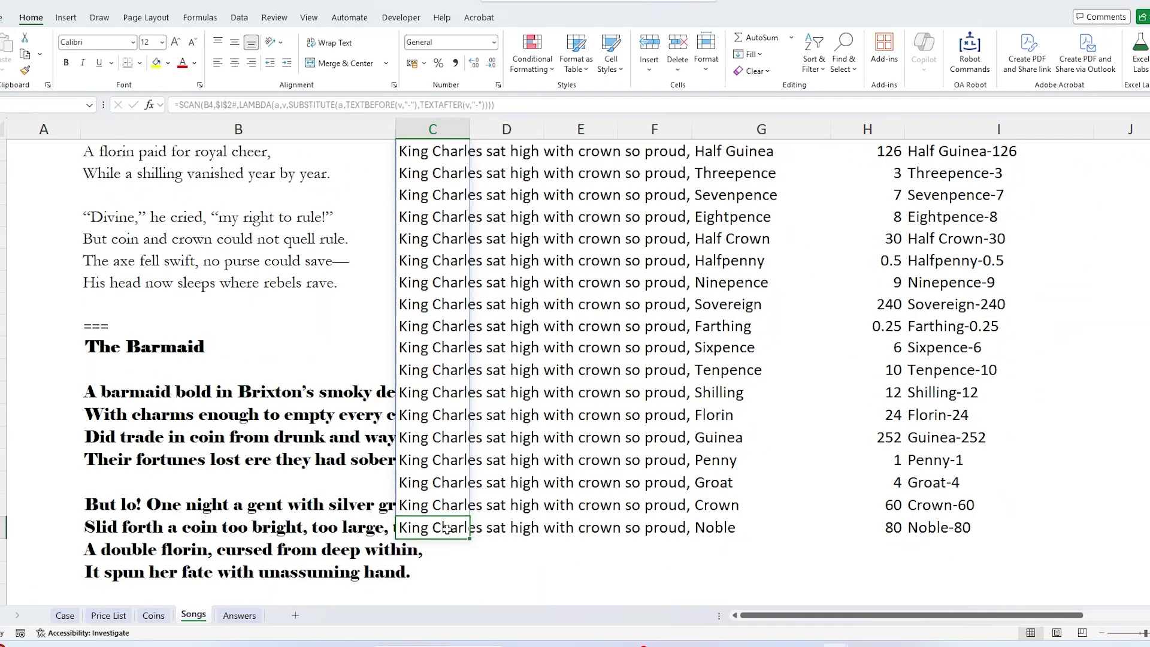
scroll(559, 436, up, 3)
click(438, 180)
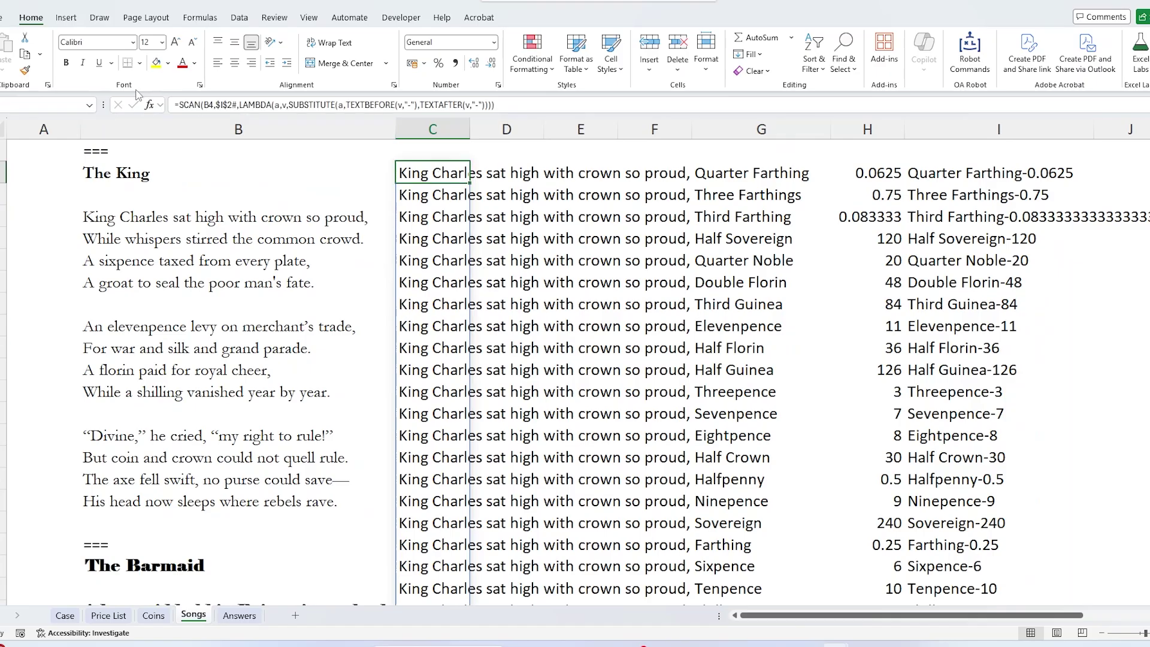
- Change the function in C2 from SCAN to REDUCE so that only the final substituted line is returned
double_click(190, 103)
text(REDUCE)
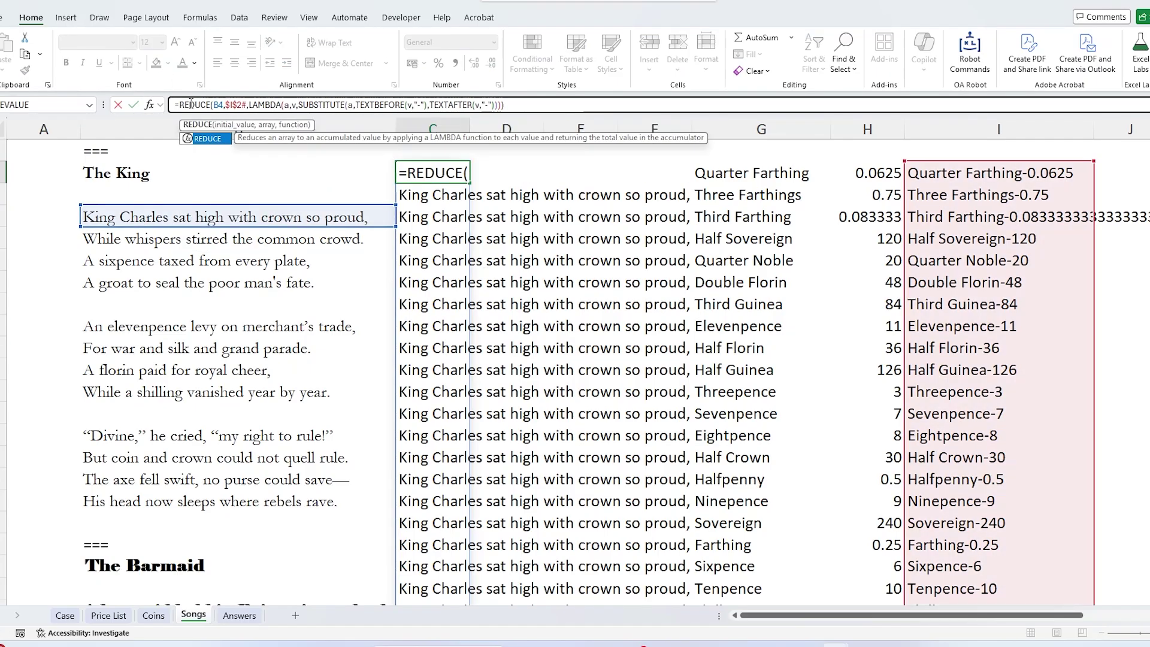
key(Return)
key(Up)
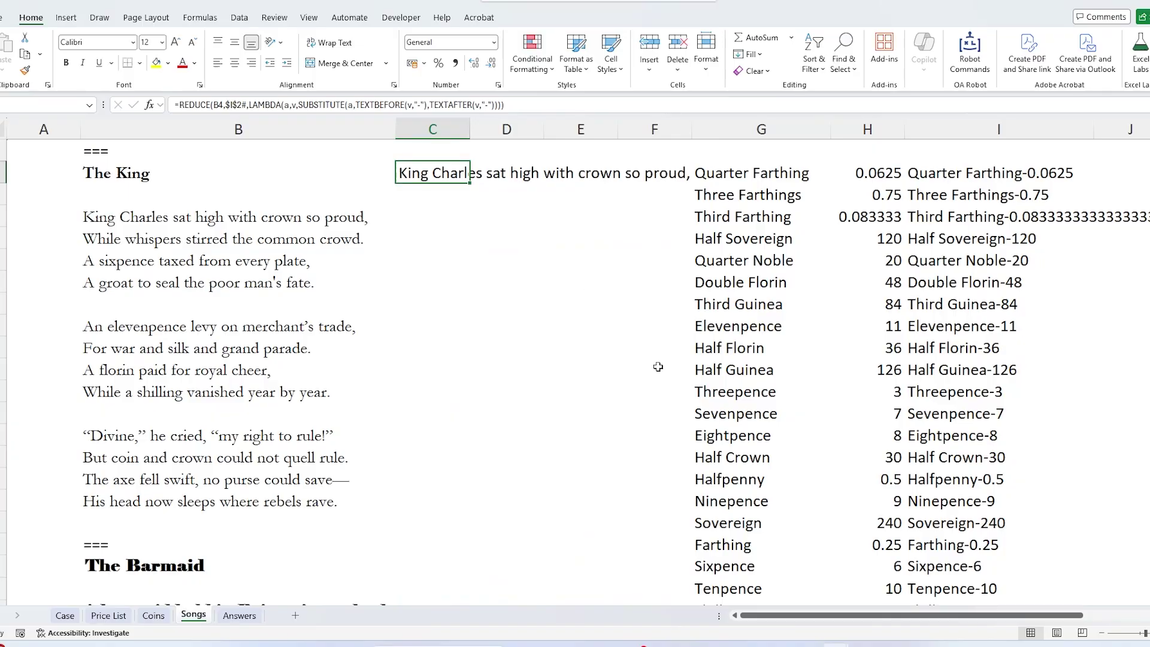
- Move the REDUCE formula to C4, beside the first lyric line of The King, and check the Crown entry in column I
drag(435, 183, 434, 228)
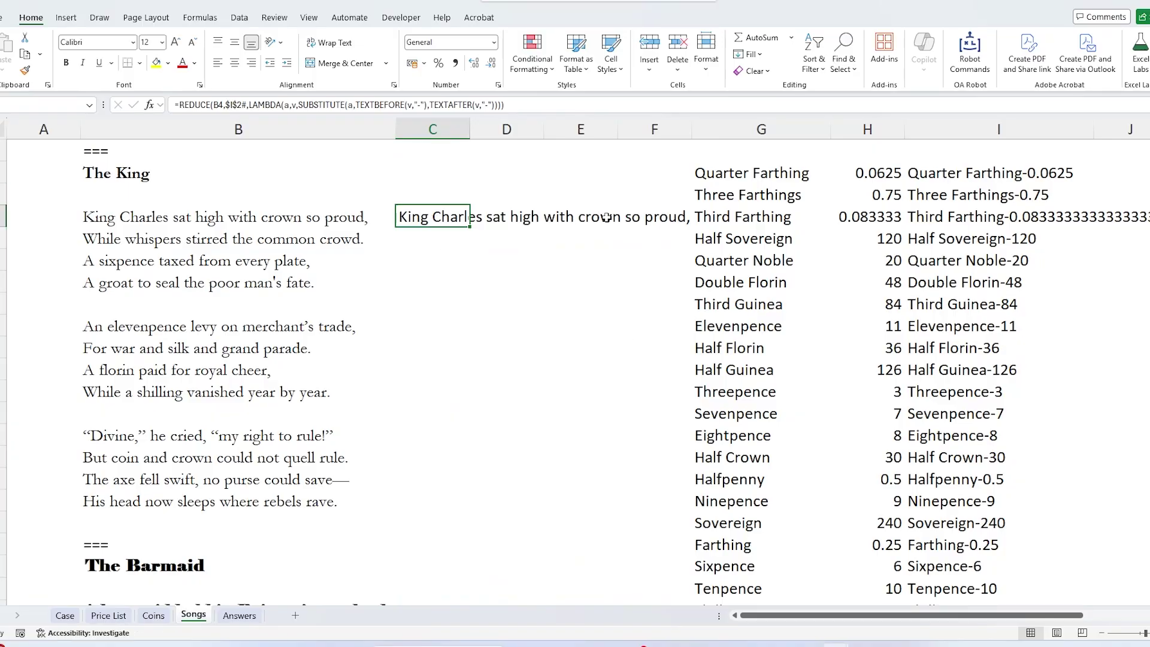
key(Right)
key(Right)
key(Left)
click(427, 214)
scroll(997, 283, down, 4)
click(939, 373)
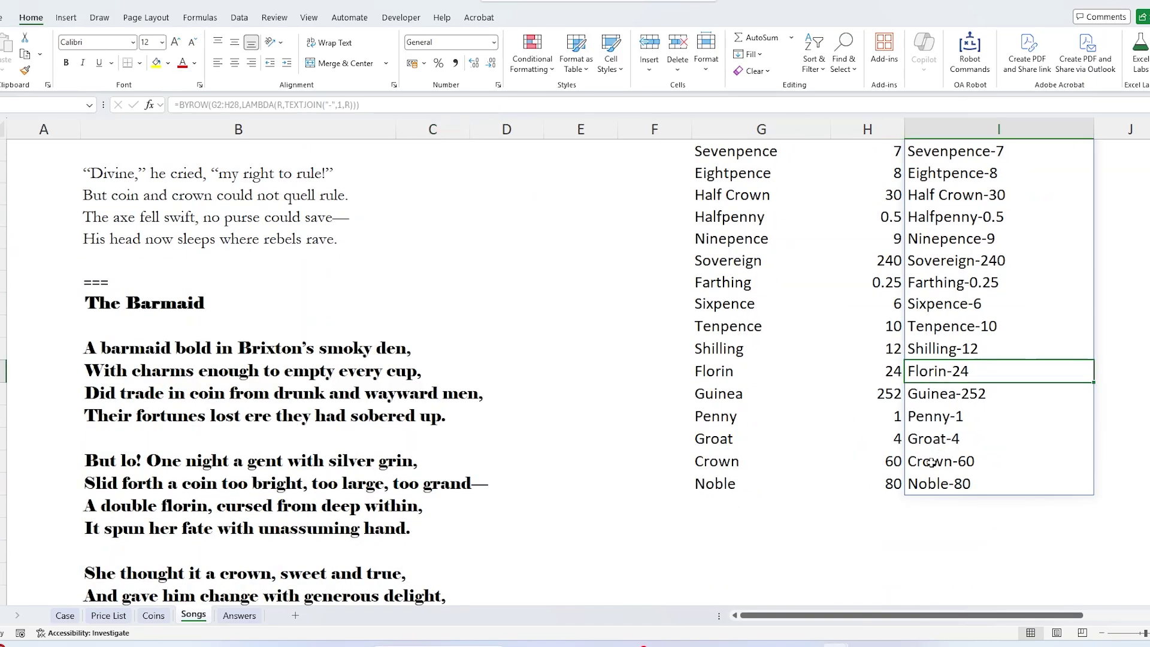
click(942, 461)
scroll(925, 464, up, 4)
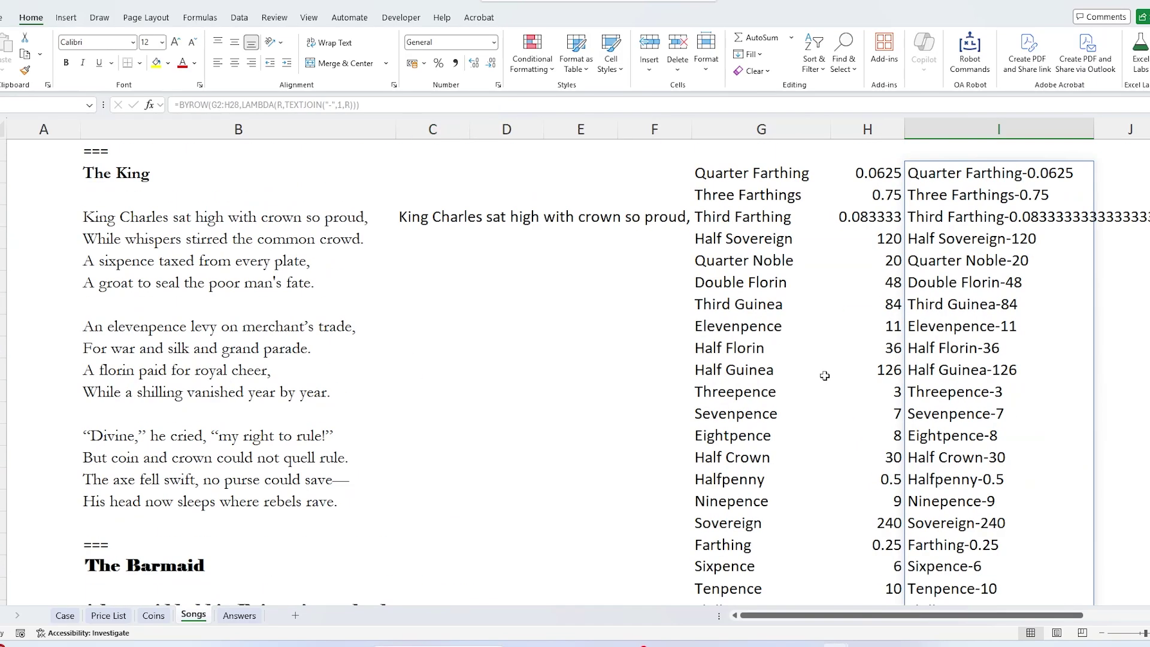
- Wrap B4, the initial value of the REDUCE formula in C4, in LOWER
click(435, 218)
click(322, 106)
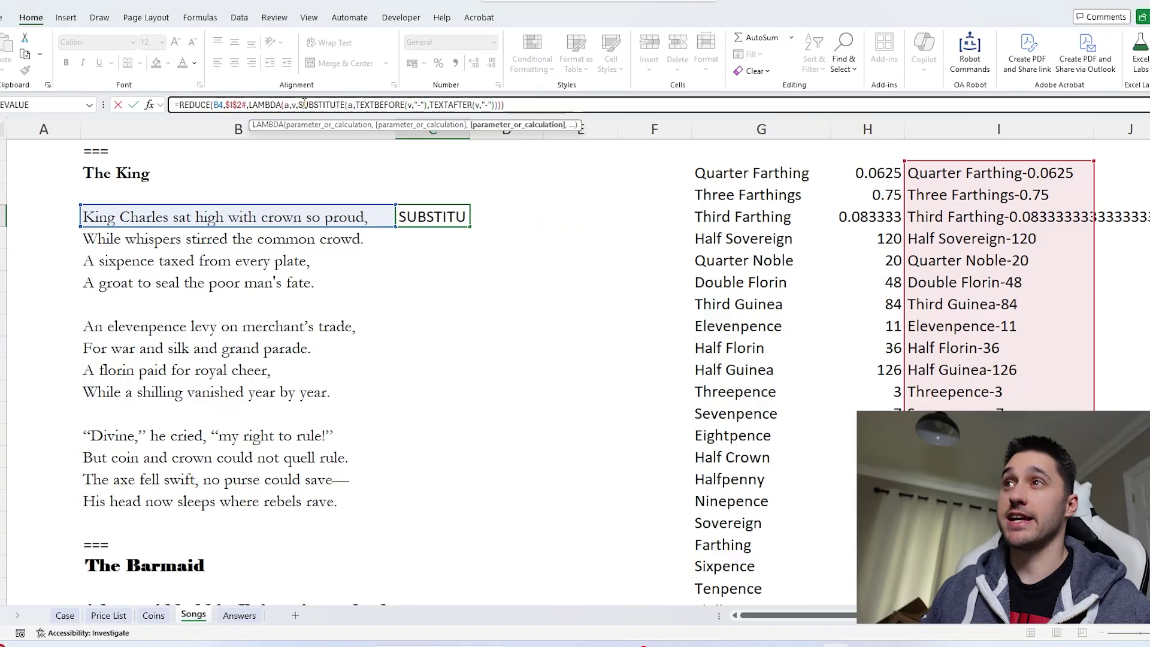
click(217, 105)
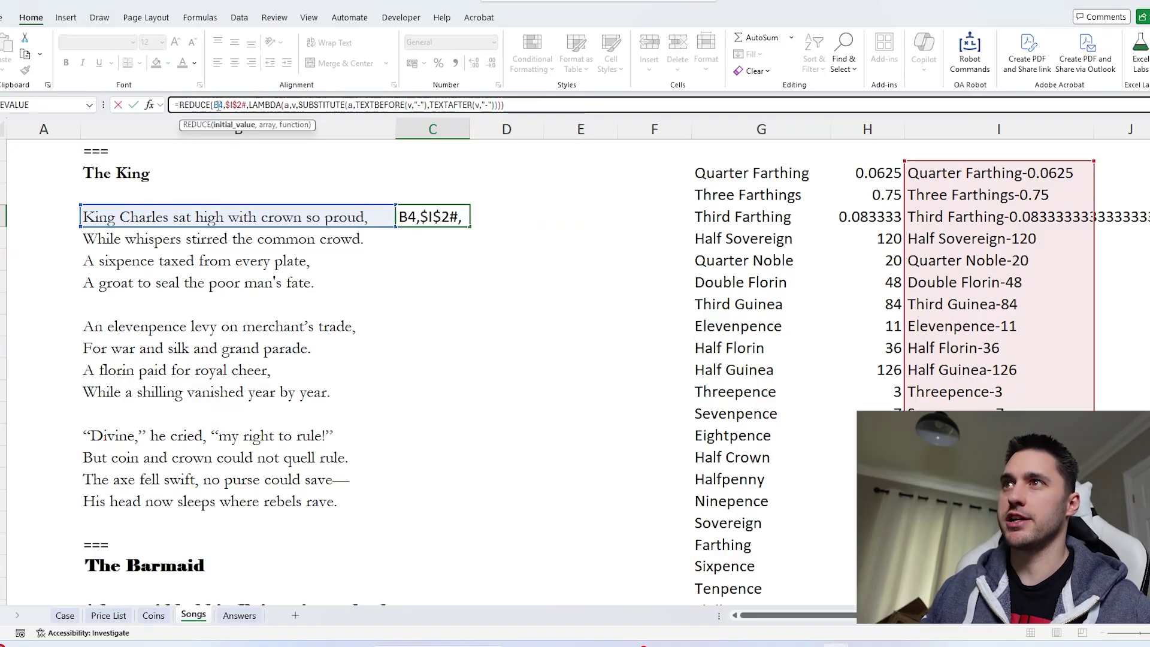
text(lower()
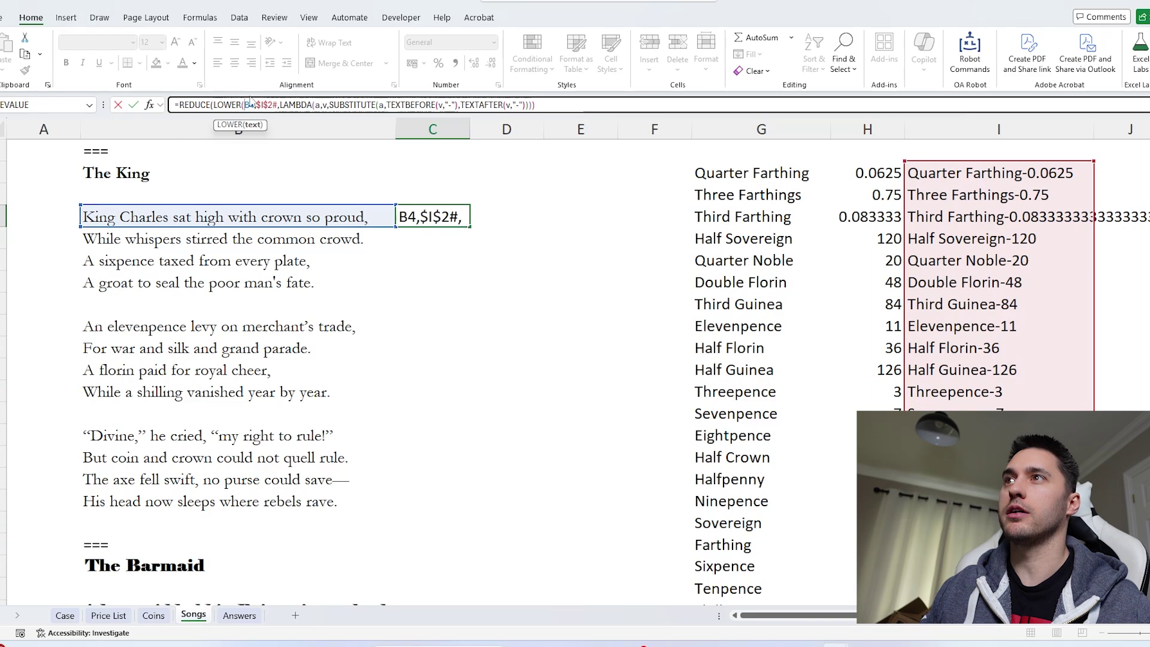
text())
key(Return)
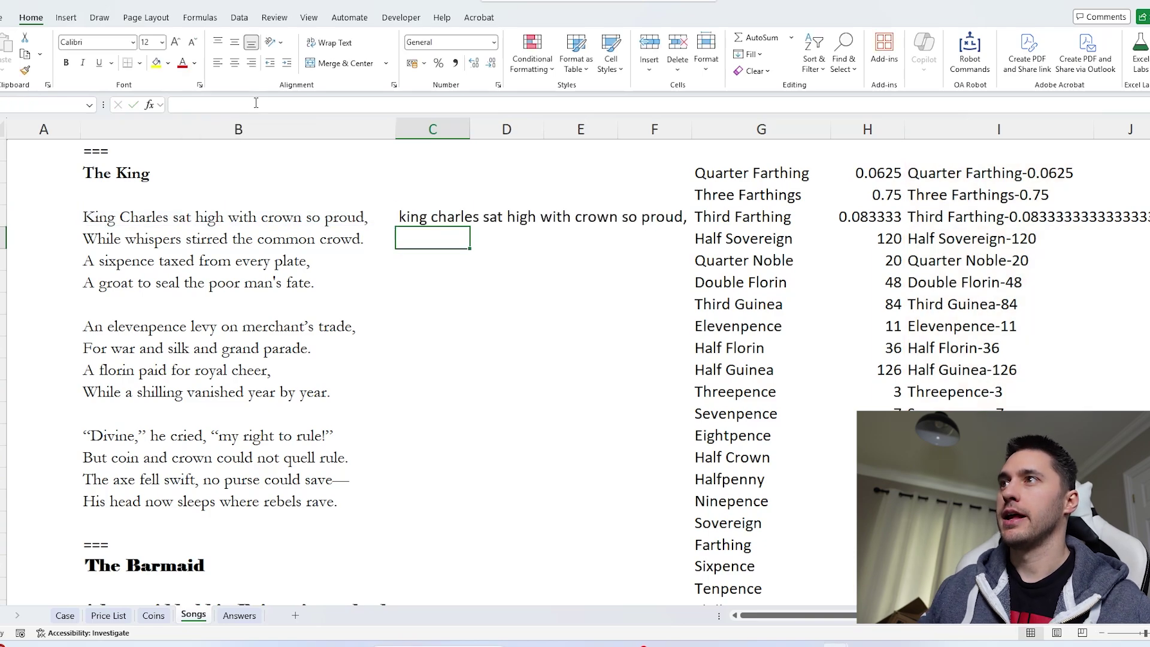
- Wrap the BYROW formula in I2 in LOWER and check the substituted line in row 4
click(922, 179)
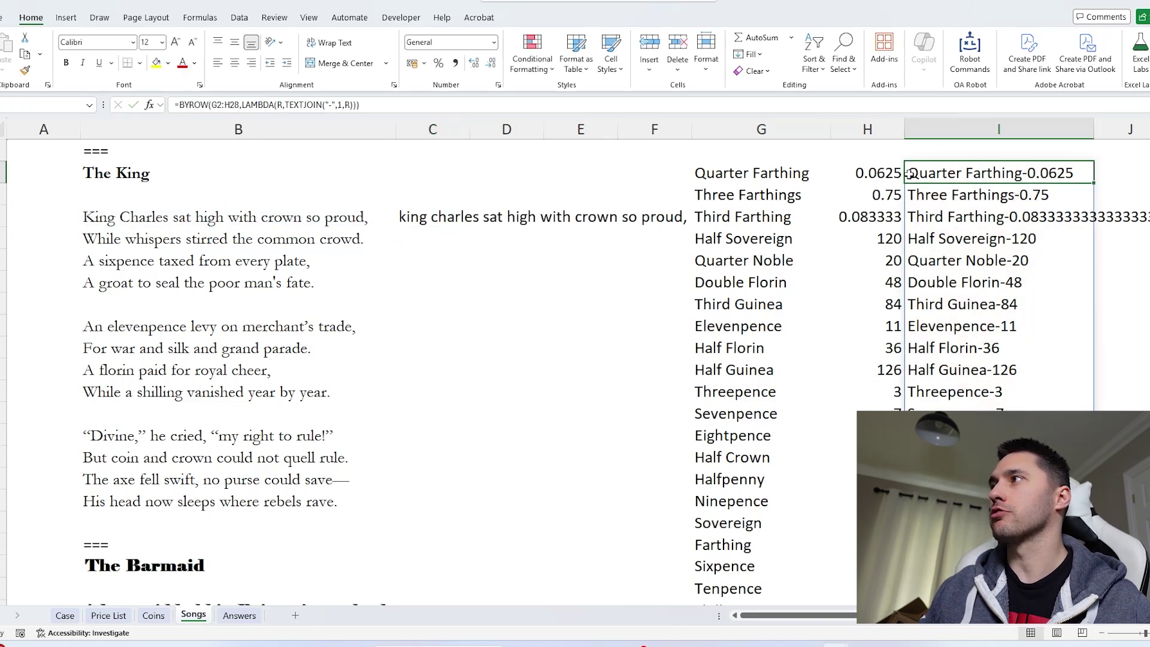
click(179, 107)
text(low)
key(Tab)
click(426, 106)
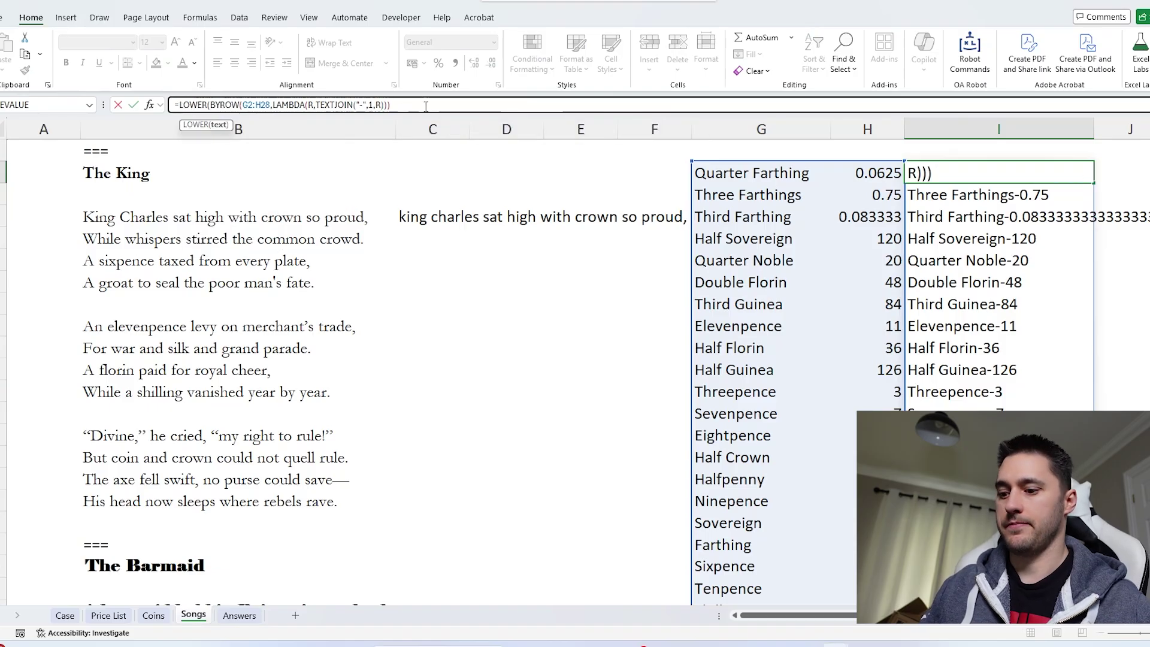
key(Return)
click(421, 222)
click(584, 216)
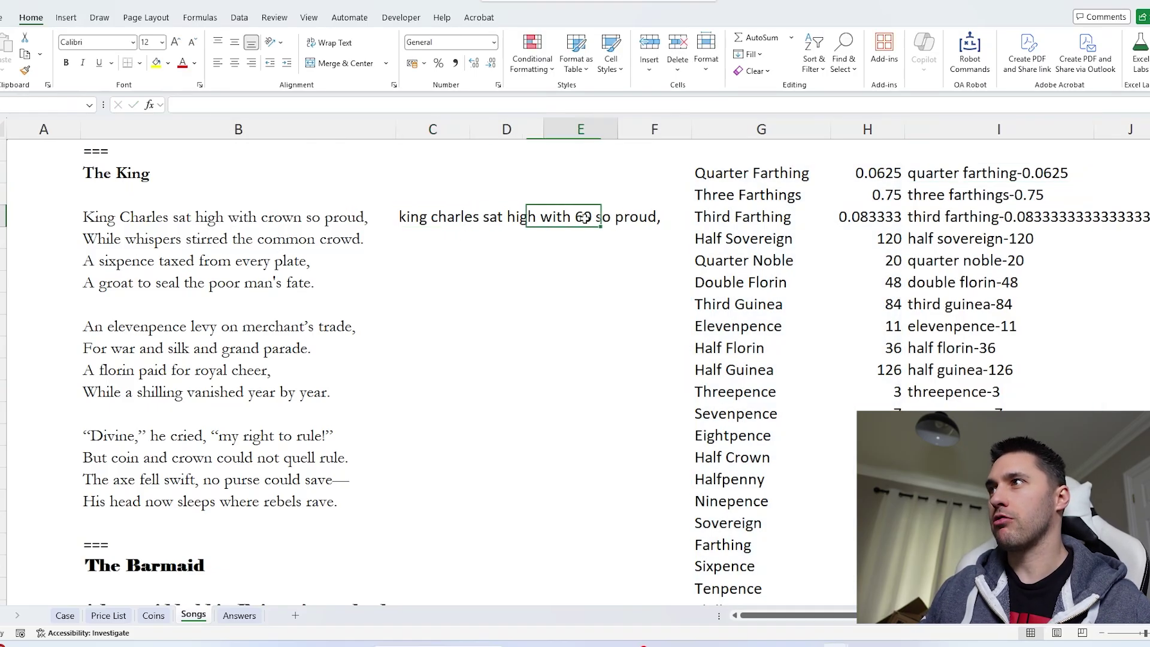
- Fill the REDUCE formula from C4 down to C7 and compare the sixpence and groat lines with the original lyrics
click(445, 217)
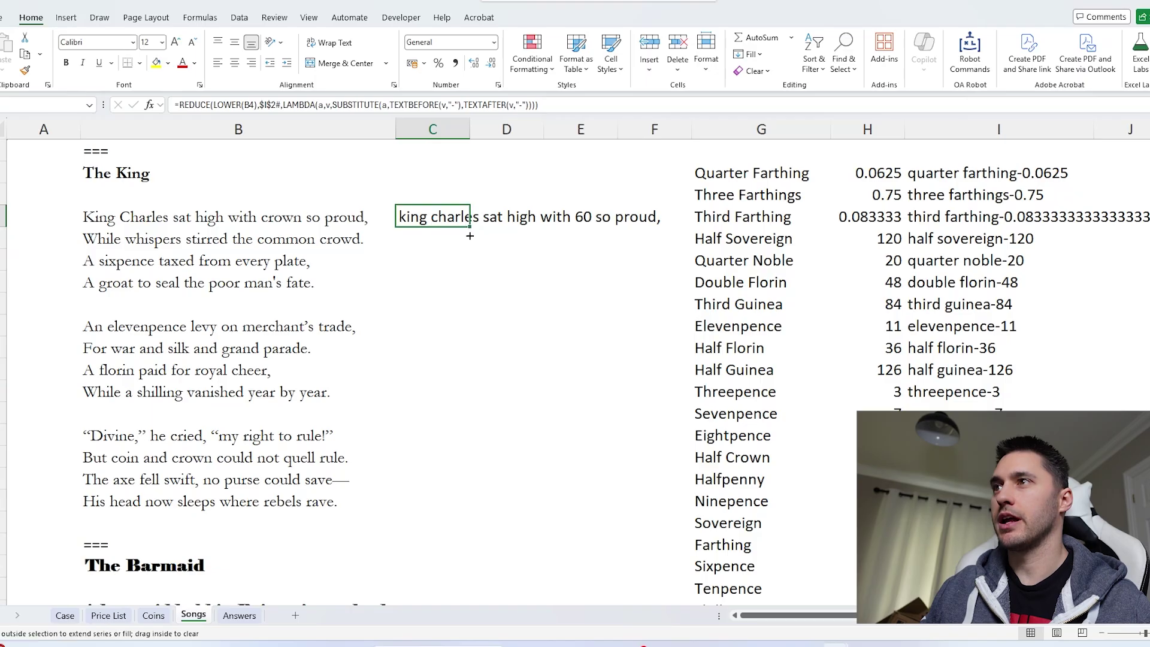
drag(470, 227, 468, 289)
click(120, 259)
click(398, 258)
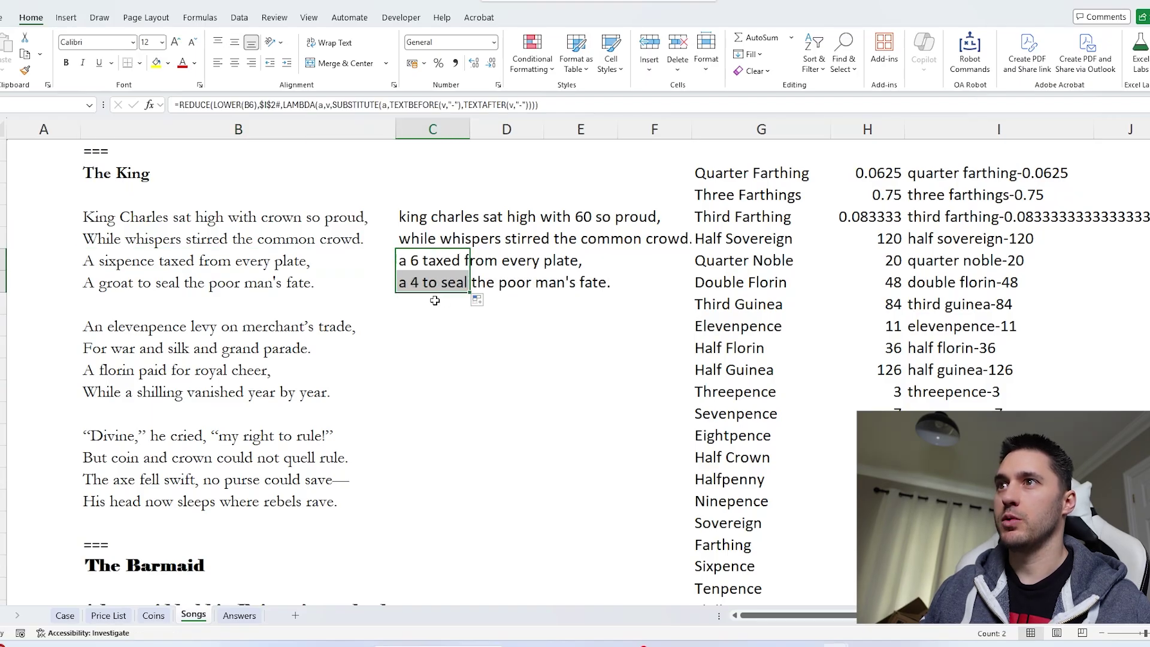
click(431, 285)
click(137, 282)
click(419, 282)
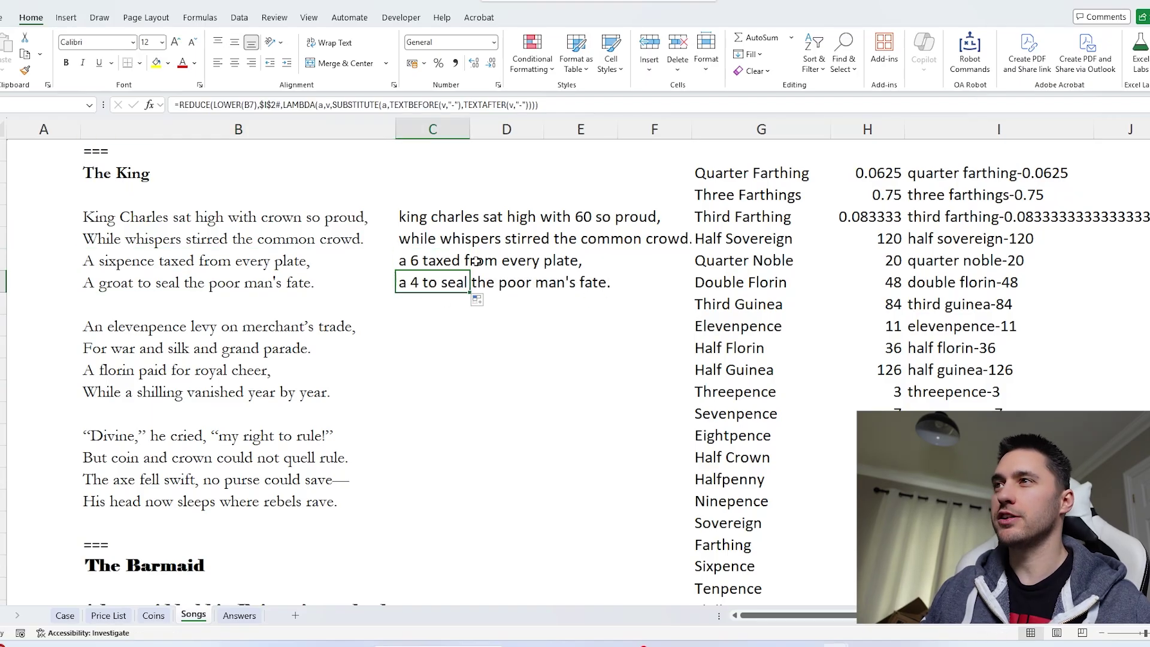
- Clear the trial formulas from C5:C7 and inspect the arguments of the REDUCE formula in C4
drag(449, 242, 464, 288)
key(Delete)
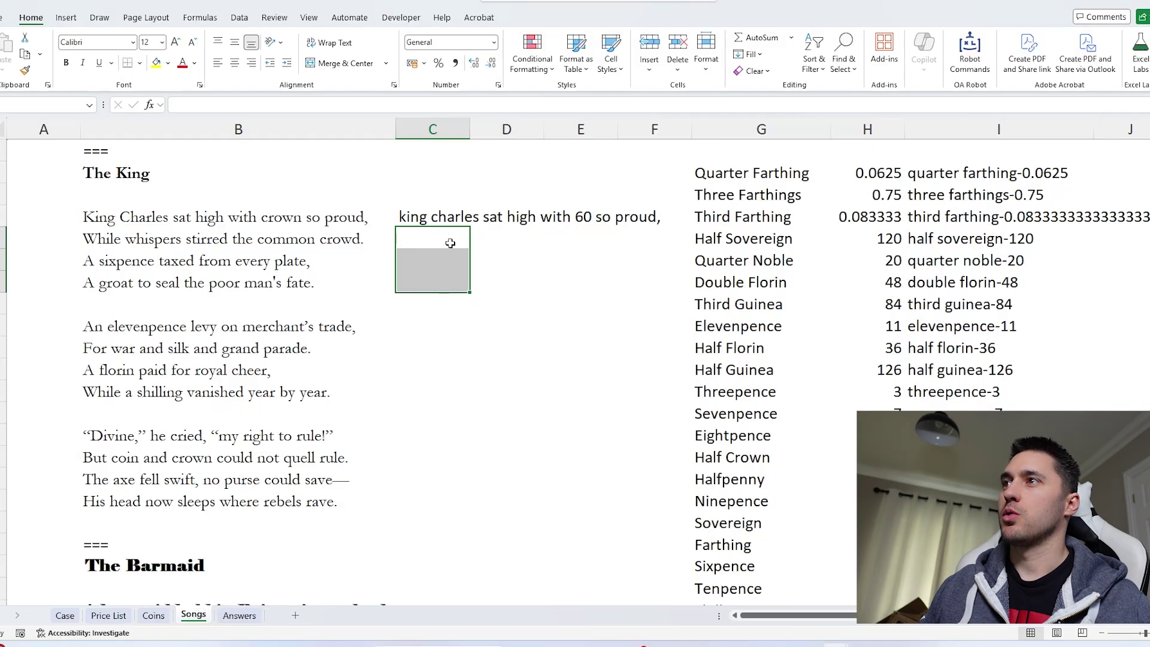
click(461, 218)
click(432, 105)
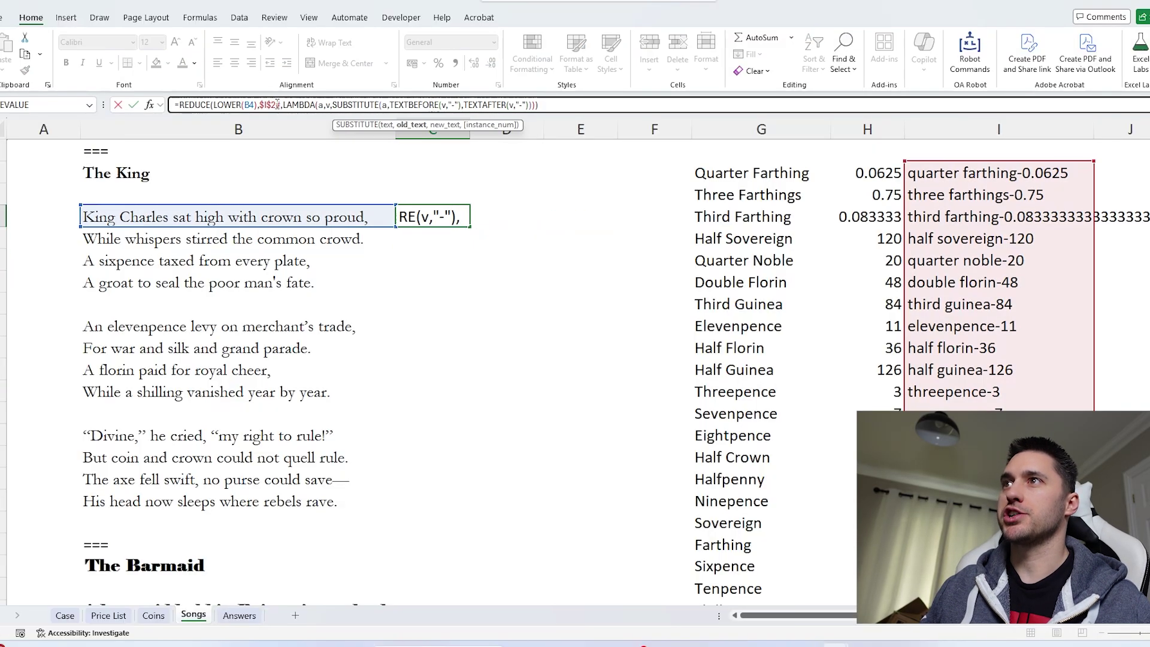
key(Escape)
- Copy the LOWER(BYROW(...)) expression from I2 and substitute it for $I$2# in the REDUCE formula in C4
click(917, 173)
click(390, 105)
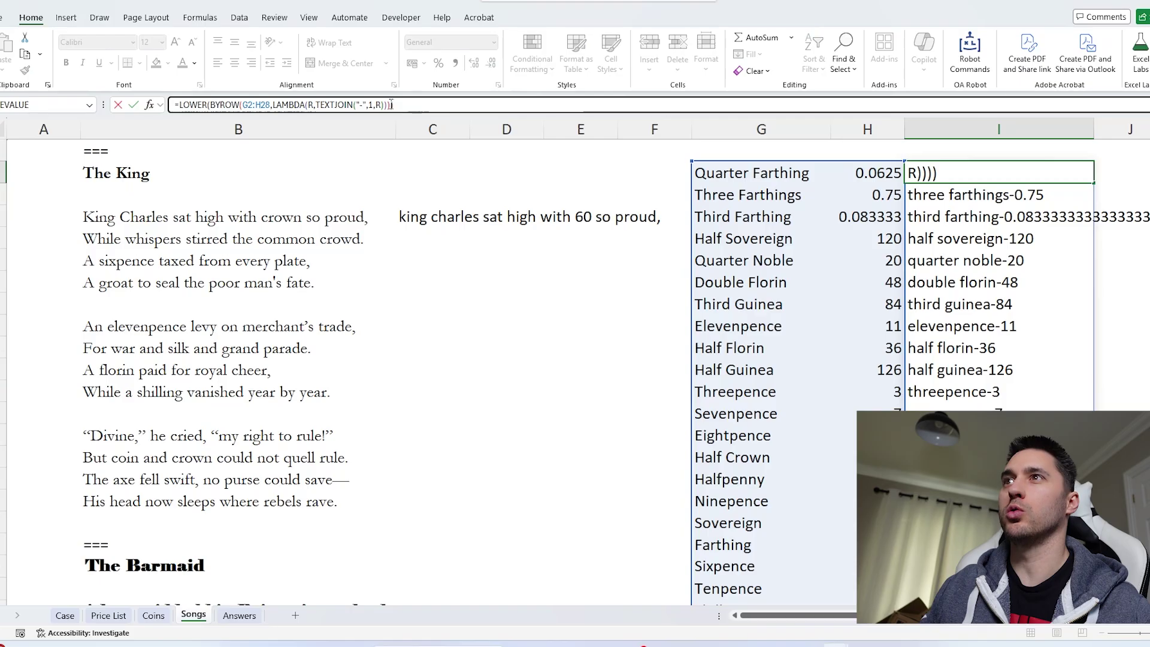
drag(391, 105, 183, 105)
key(ctrl+c)
key(Escape)
click(433, 217)
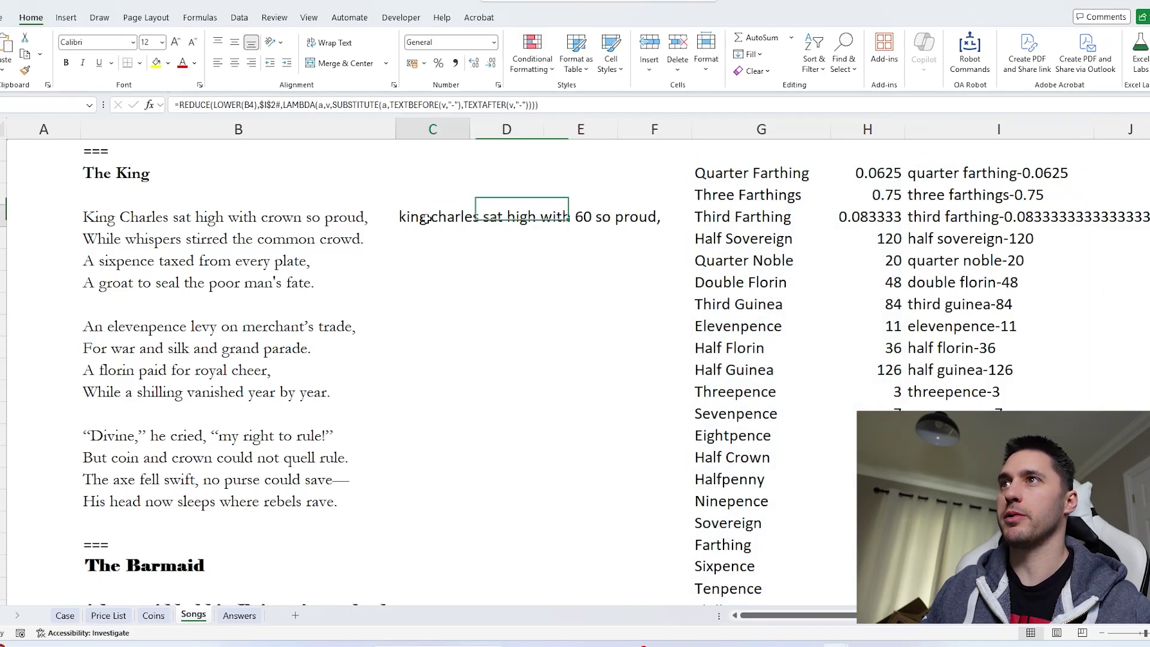
double_click(271, 105)
key(ctrl+v)
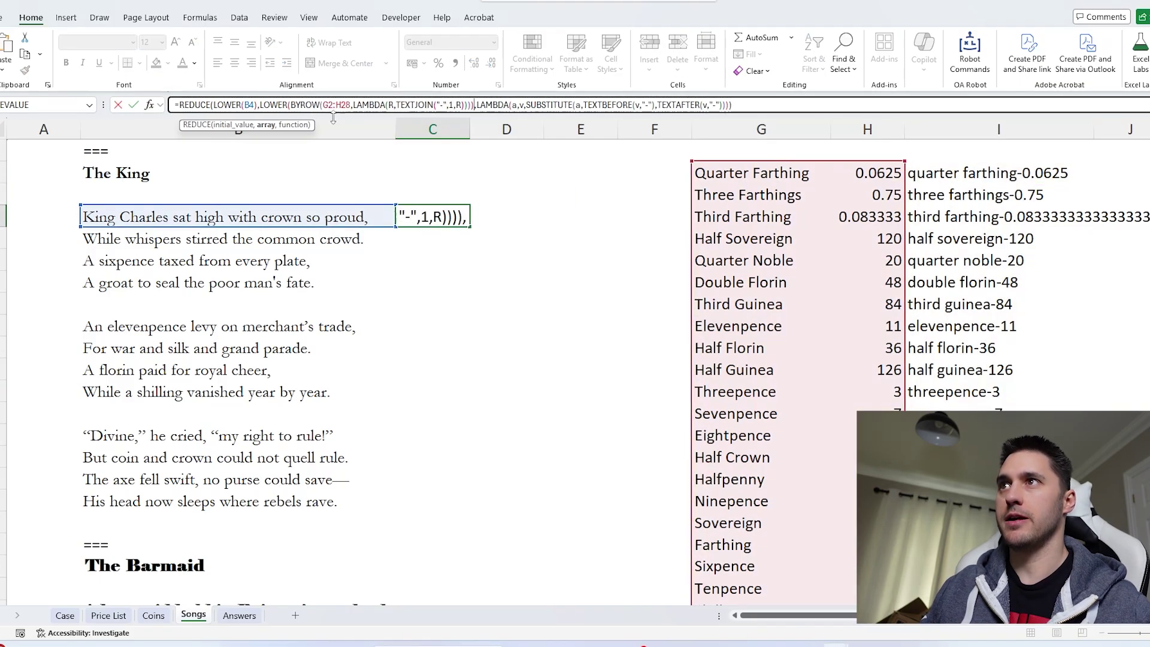
- Make the BYROW range in C4's formula absolute as $G$2:$H$28
key(F4)
click(330, 105)
key(F4)
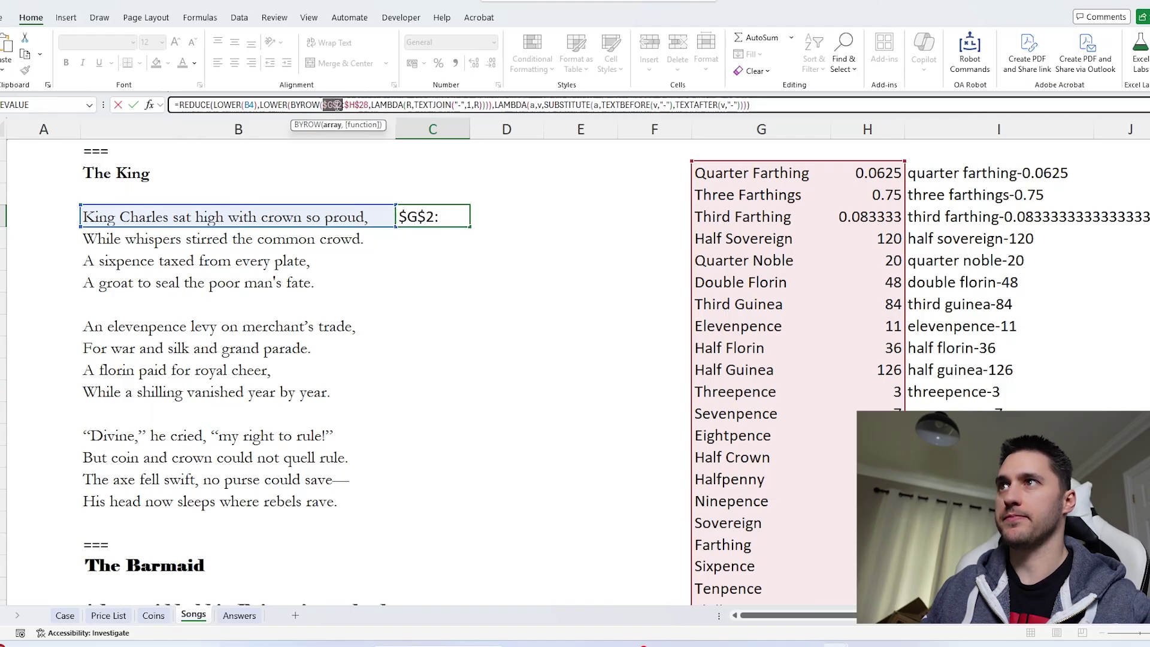
key(Return)
- Clear helper column I and fill the REDUCE formula from C4 down to C17, the last line of The King
click(942, 128)
key(Delete)
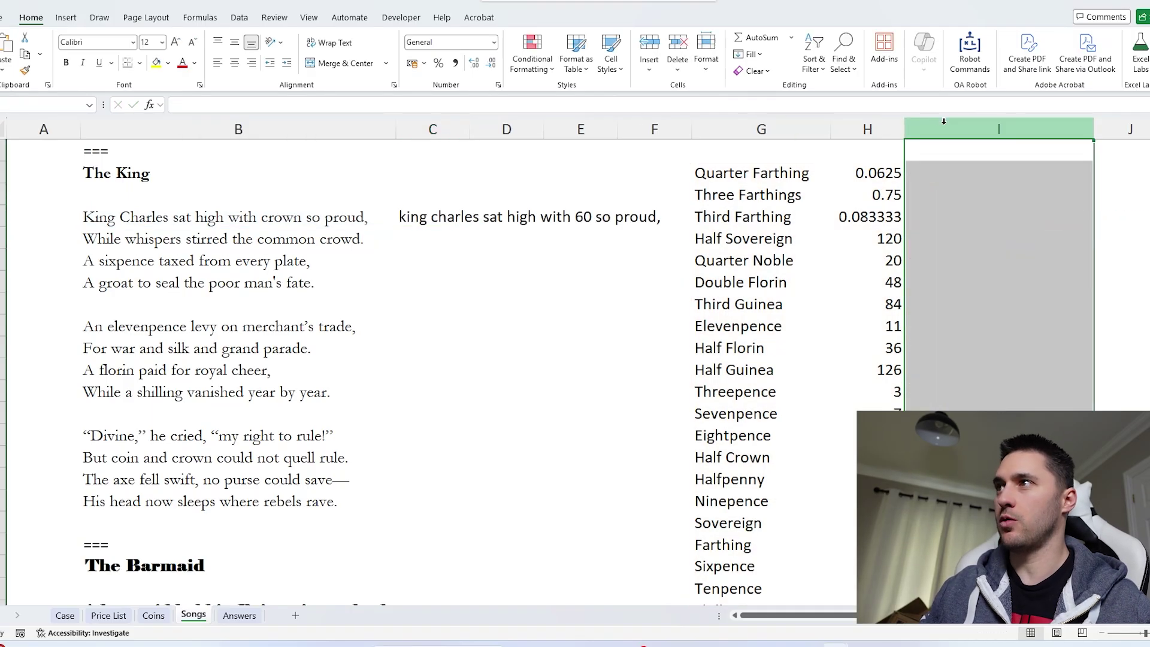
click(422, 215)
drag(470, 226, 437, 509)
click(668, 217)
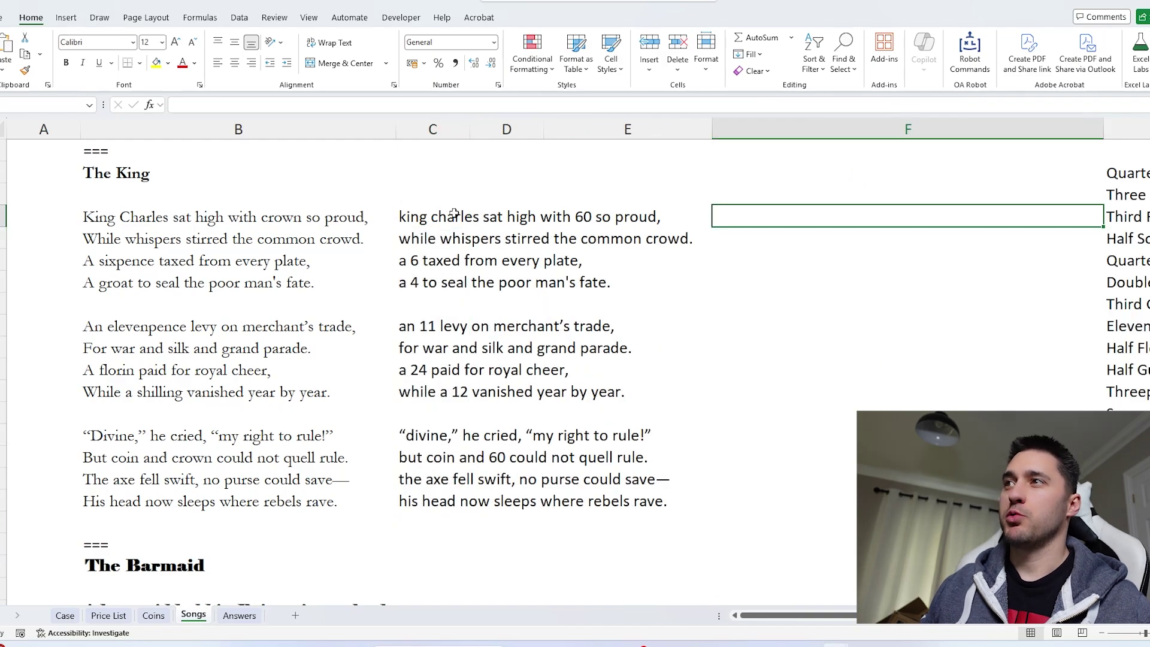
drag(431, 217, 484, 222)
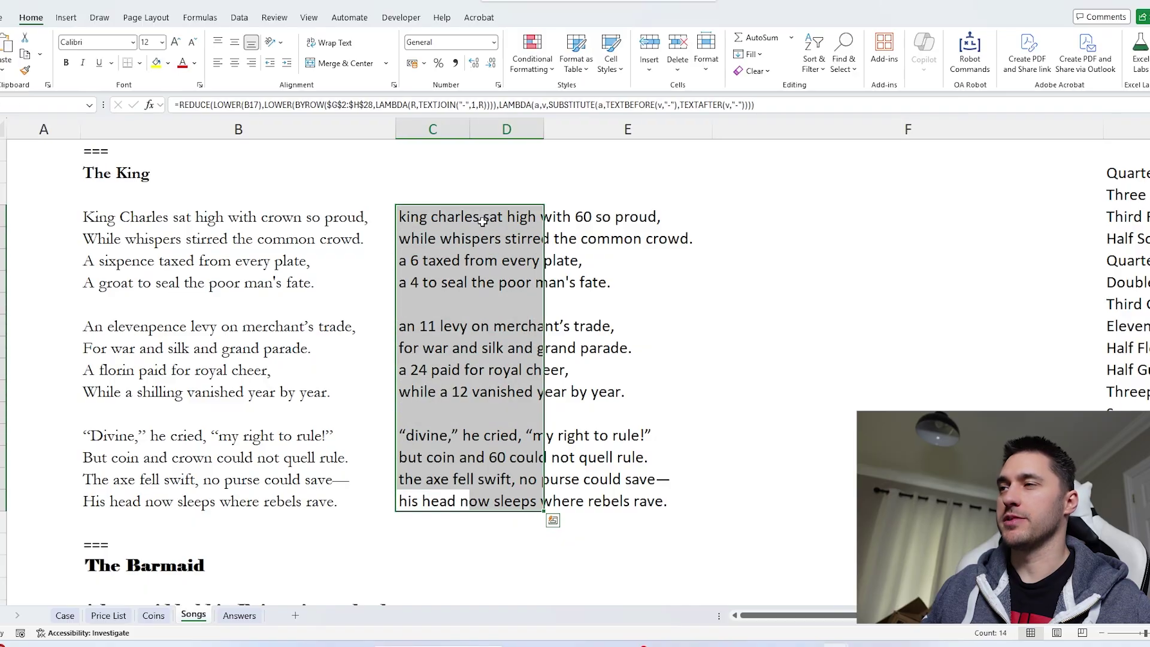
- Enter =REGEXEXTRACT(C4,"\d+",1) in F4 to extract all numbers from the substituted lyric line
click(718, 208)
text(=reg)
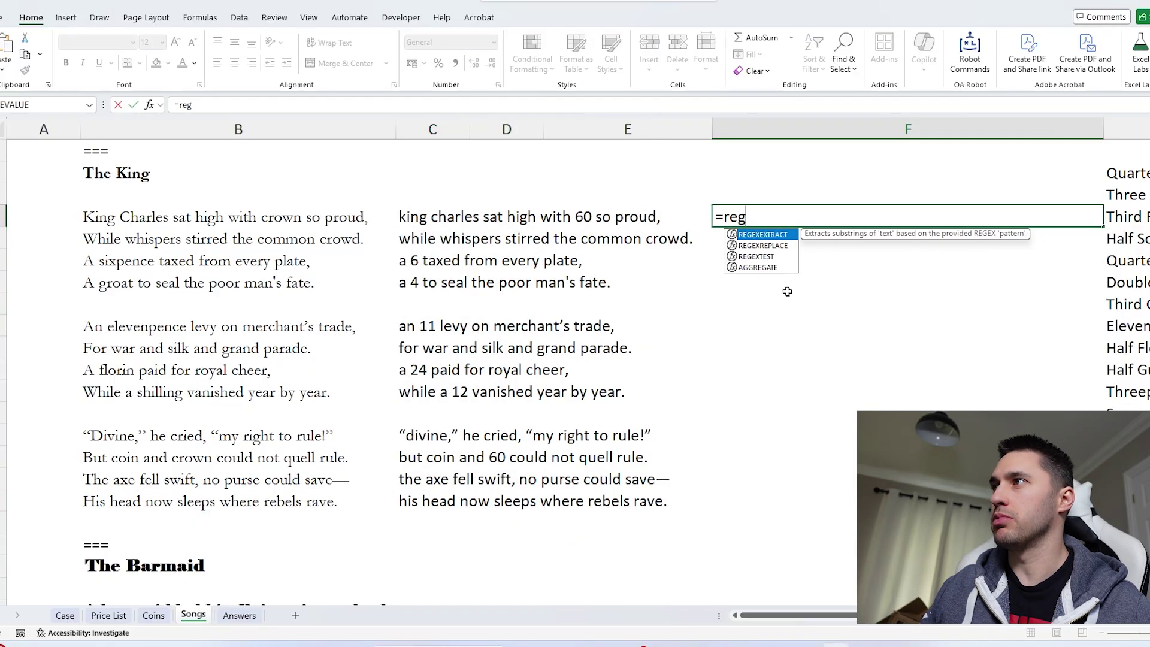
key(Tab)
text(C4)
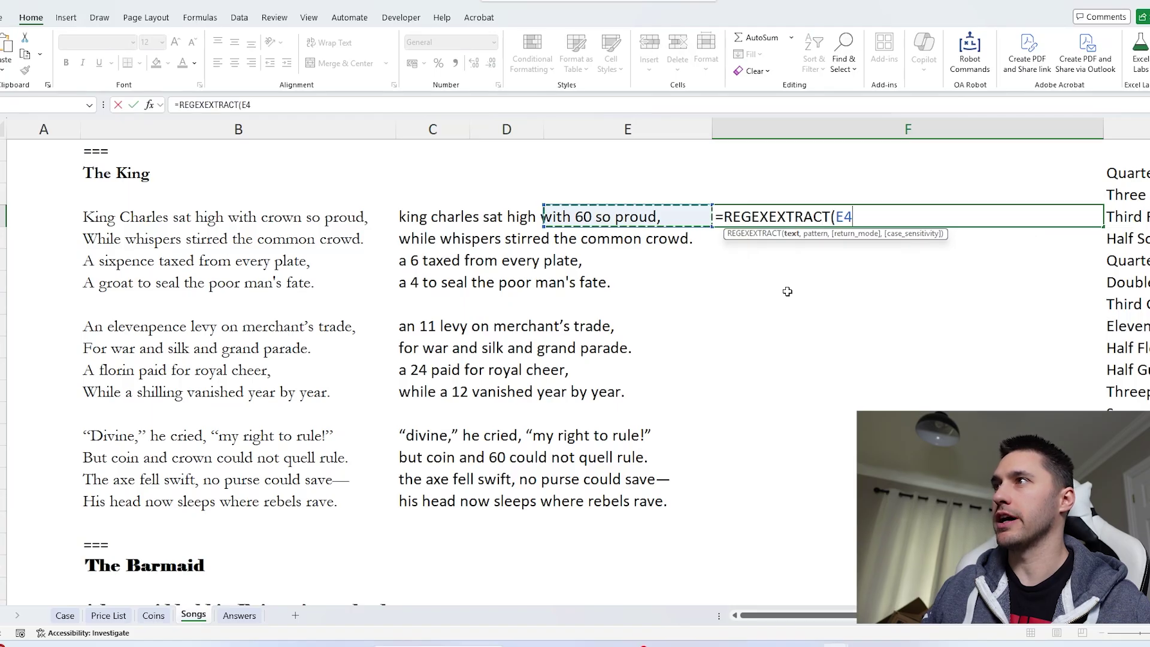
text(,"\d+)
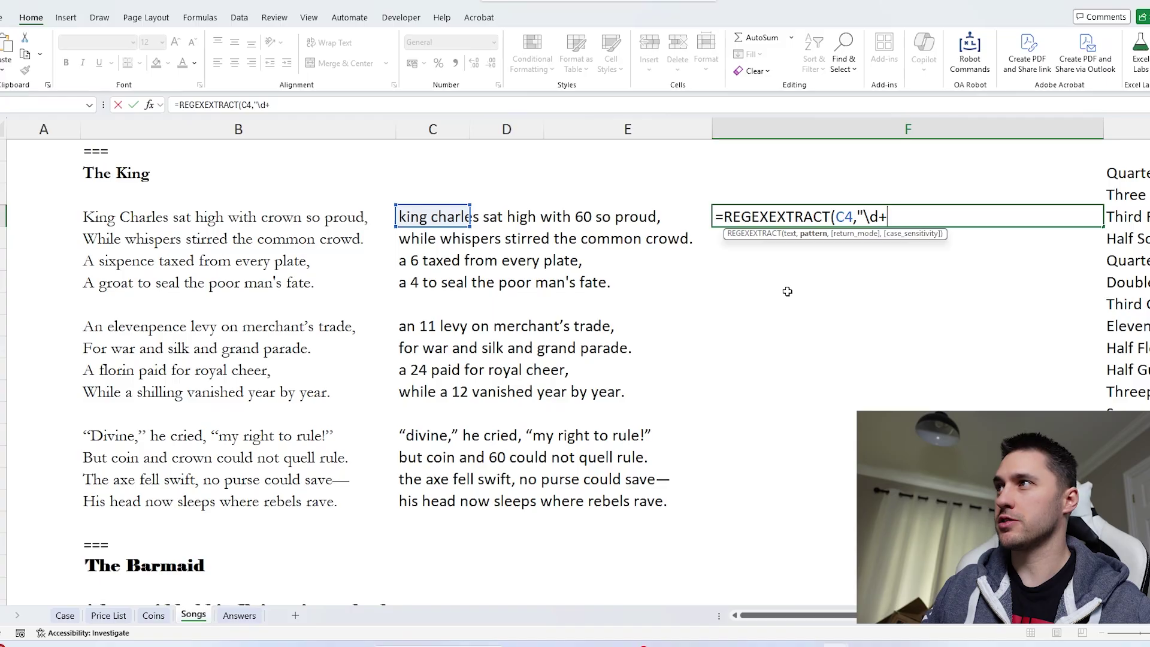
text(",1))
key(Return)
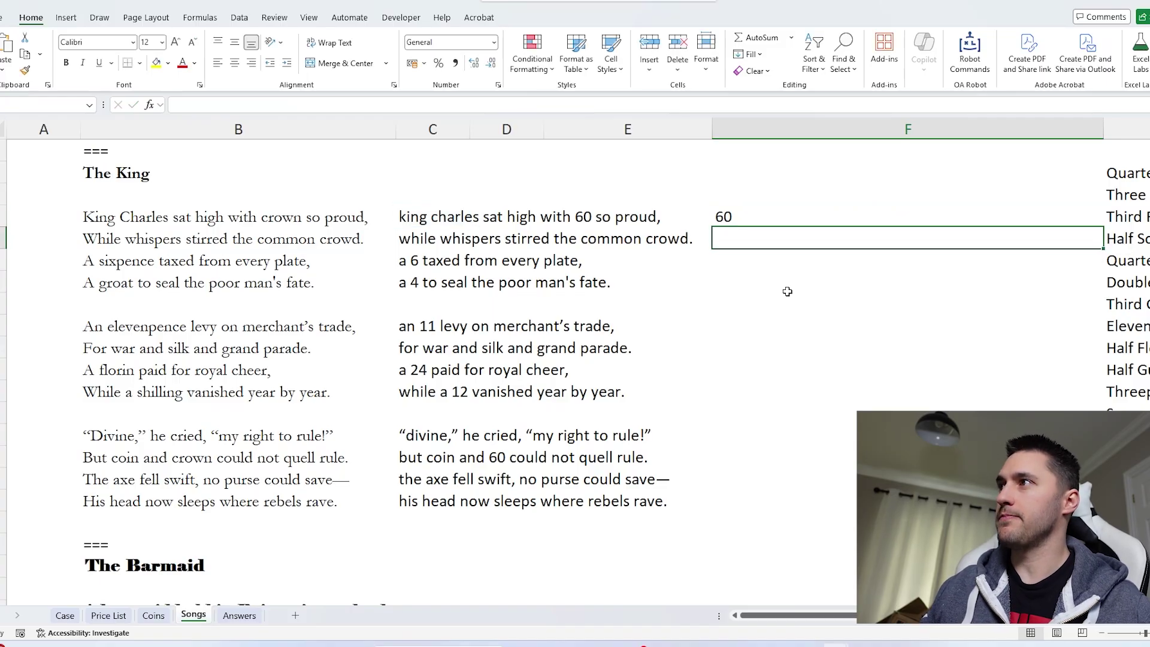
- Change the F4 formula to =SUM(REGEXEXTRACT(C4,"\d+",1)*1) so the extracted text is summed as numbers
click(725, 214)
click(180, 105)
text(SUM(REGEXEXTRACT(C4,"\d+",1)
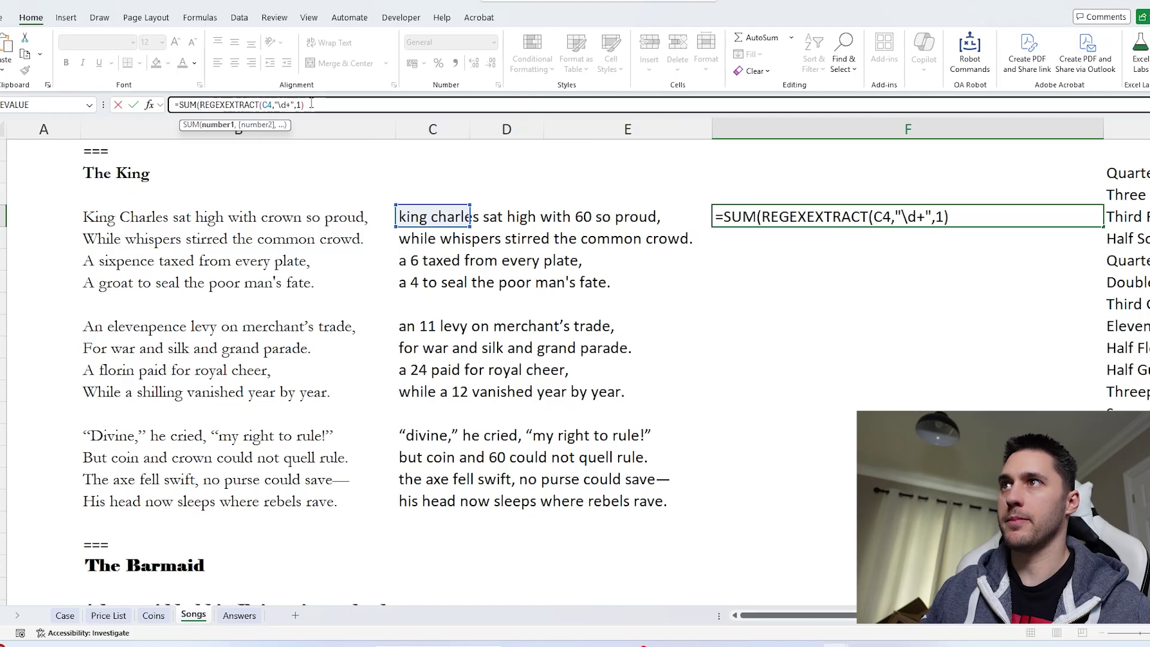
click(311, 104)
text(*1))
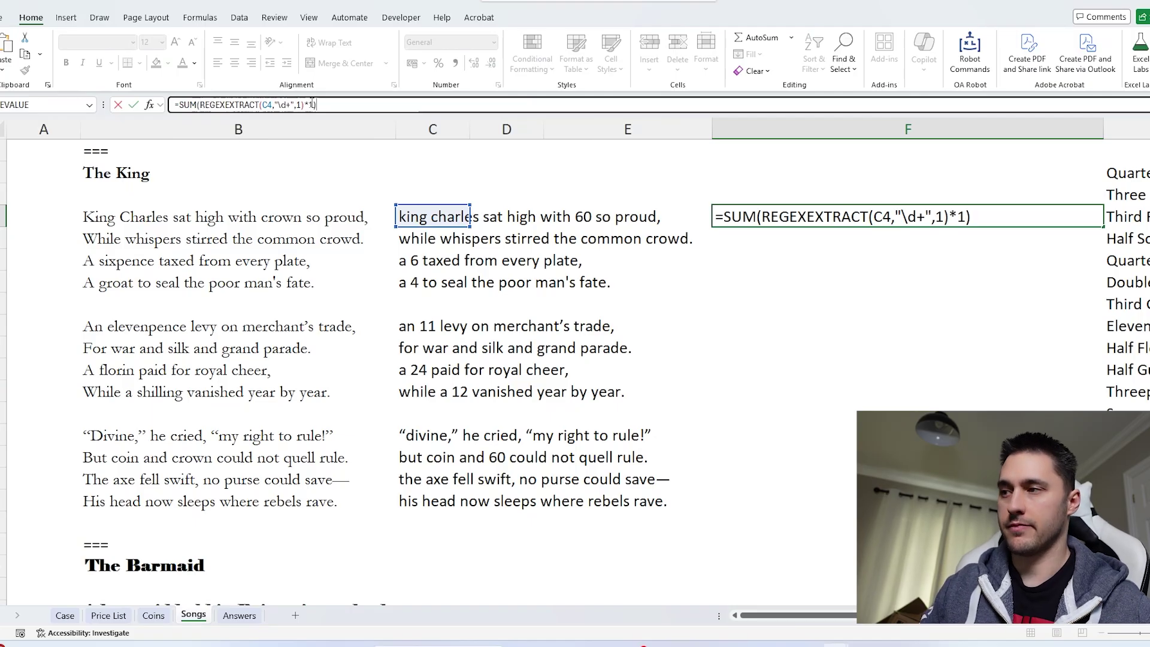
key(Return)
click(1023, 215)
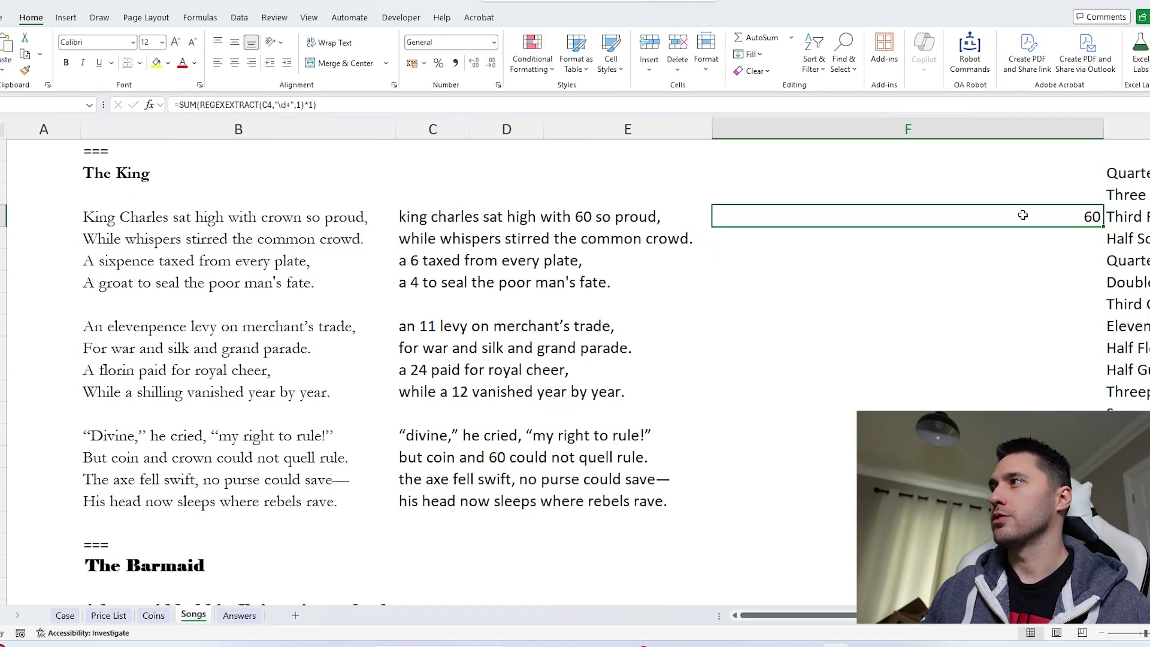
- Wrap the F4 SUM formula in IFERROR with 0 as the value for errors
click(179, 105)
text(ife)
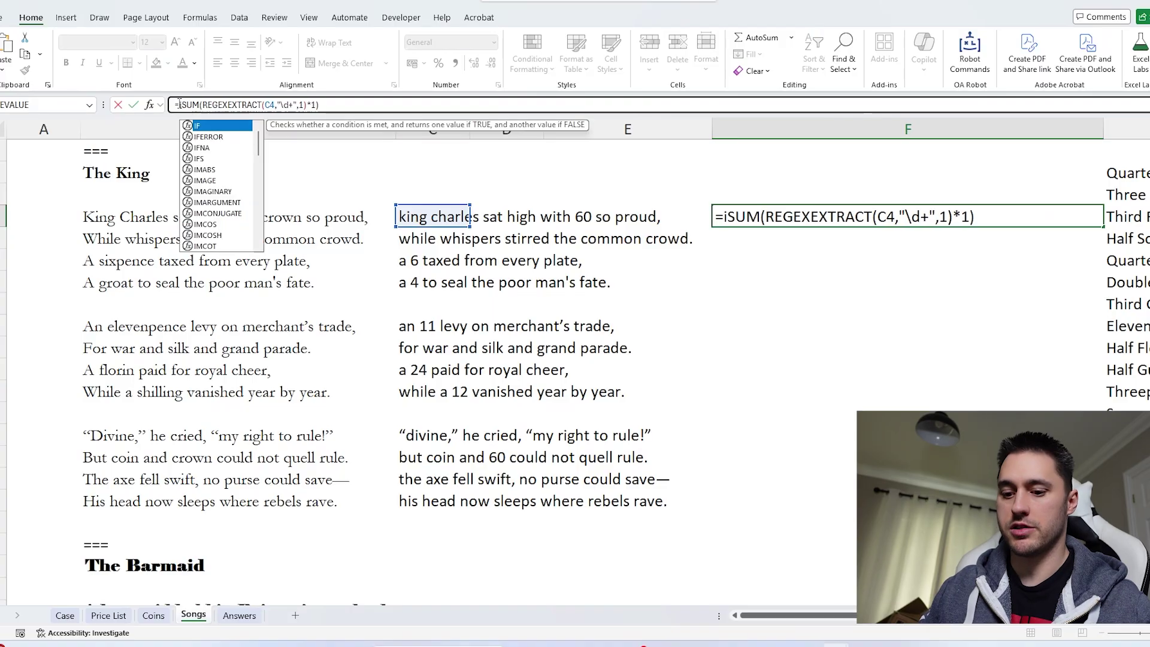
key(Tab)
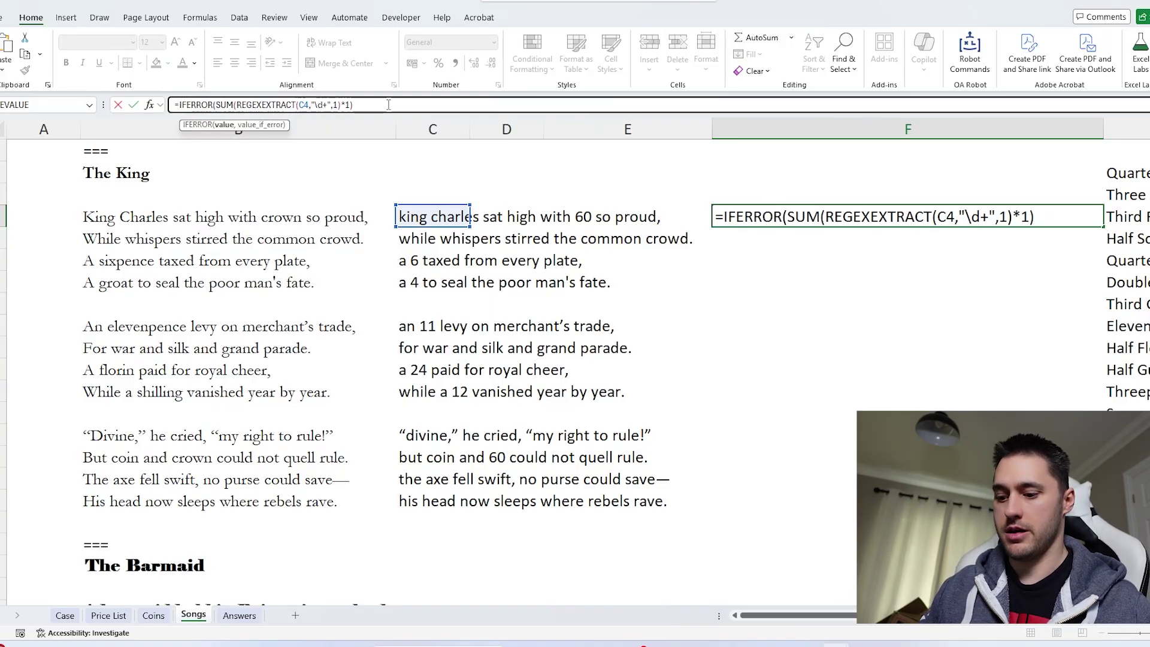
text(,0))
key(Return)
- Fill the IFERROR formula from F4 down to F17, beside the last line of The King
click(1024, 216)
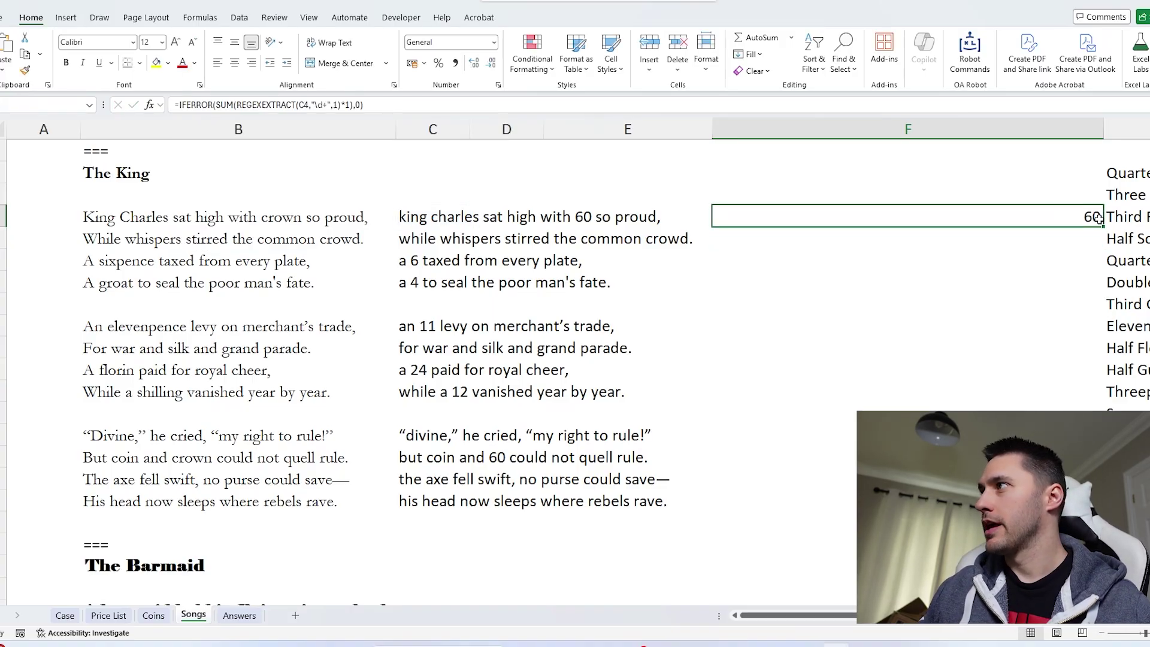
drag(1103, 227, 1104, 506)
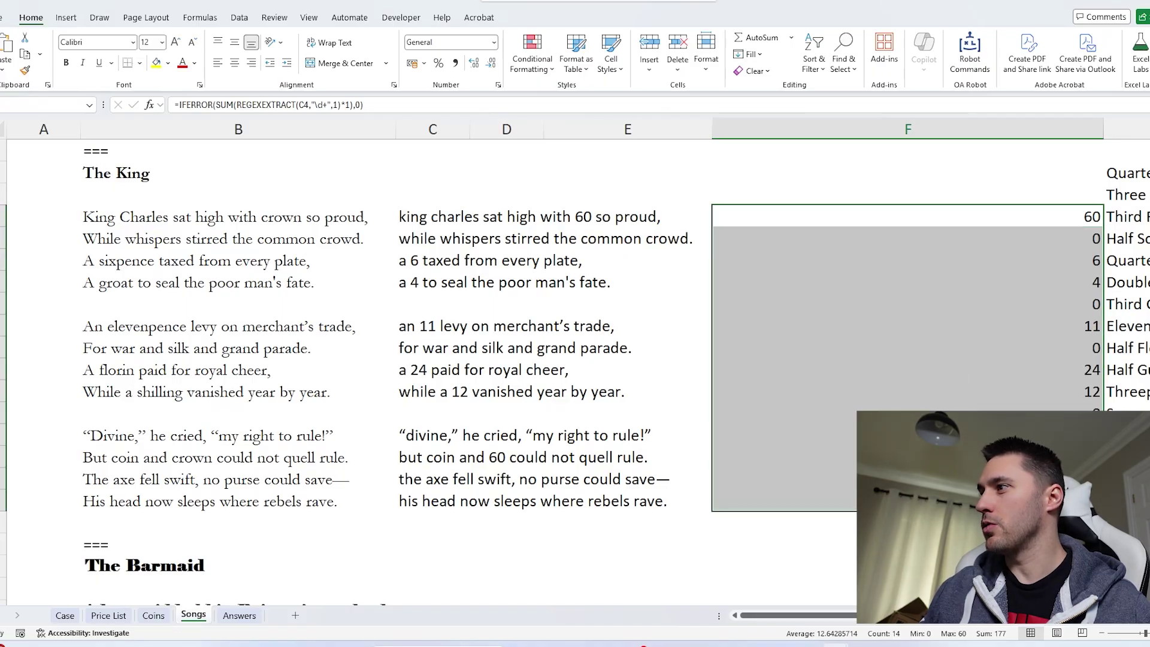
scroll(833, 471, down, 4)
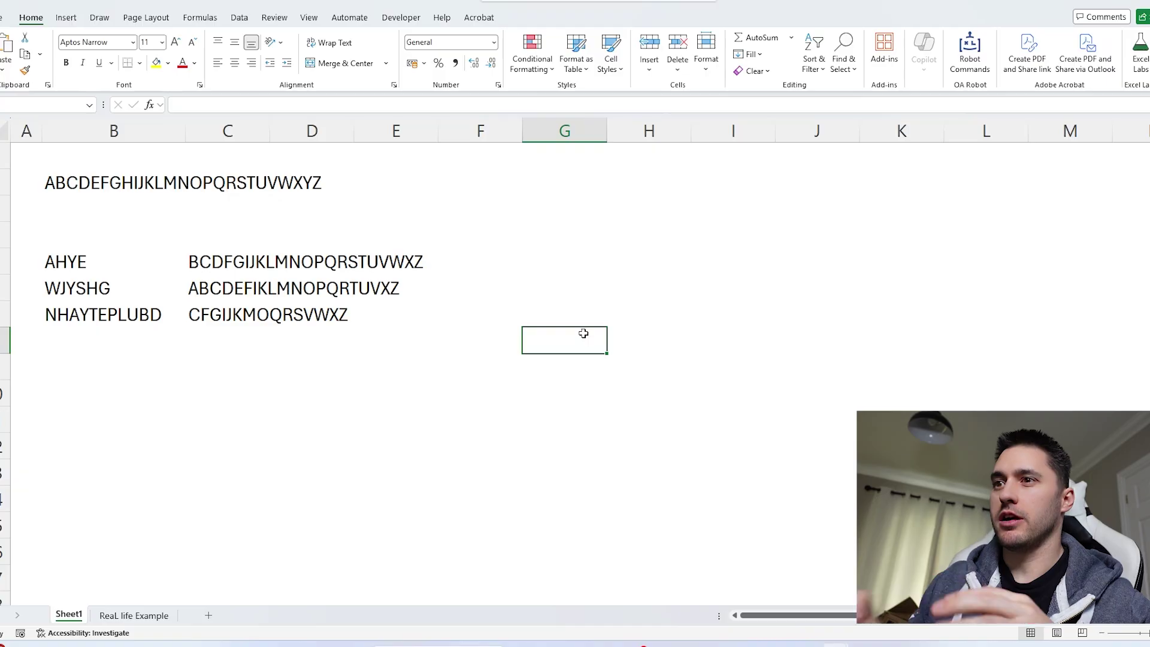
key(Down)
key(Down)
key(Left)
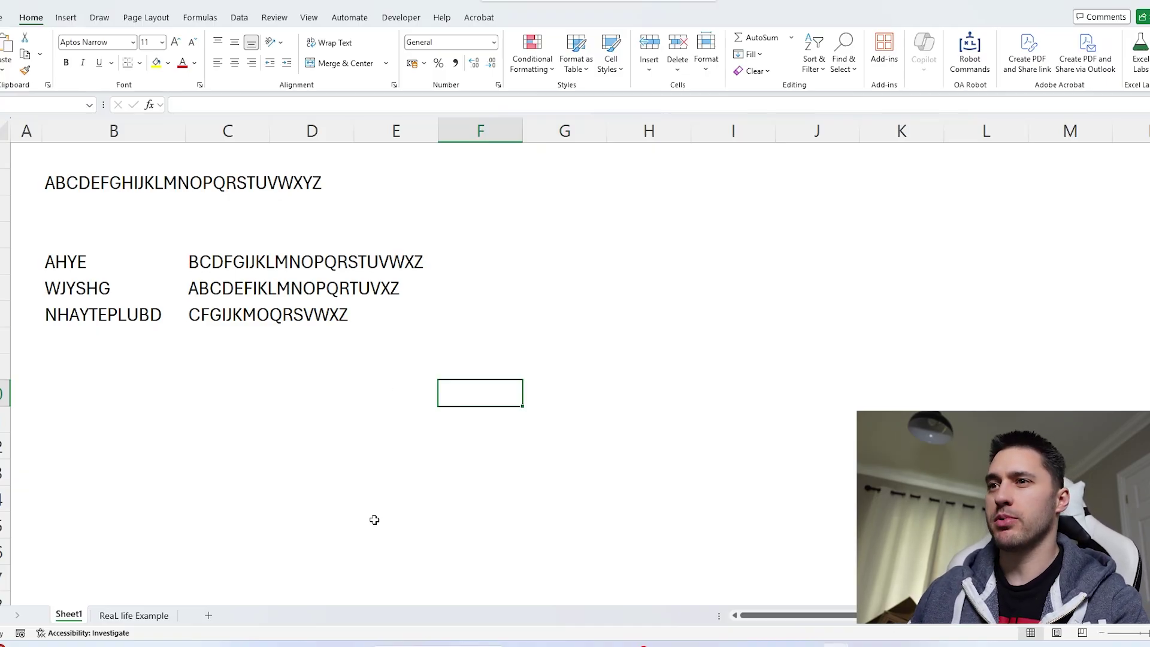
- Open the ReaL life Example sheet and compare it with the Feeding Instructions column in the source workbook's Original sheet
click(168, 617)
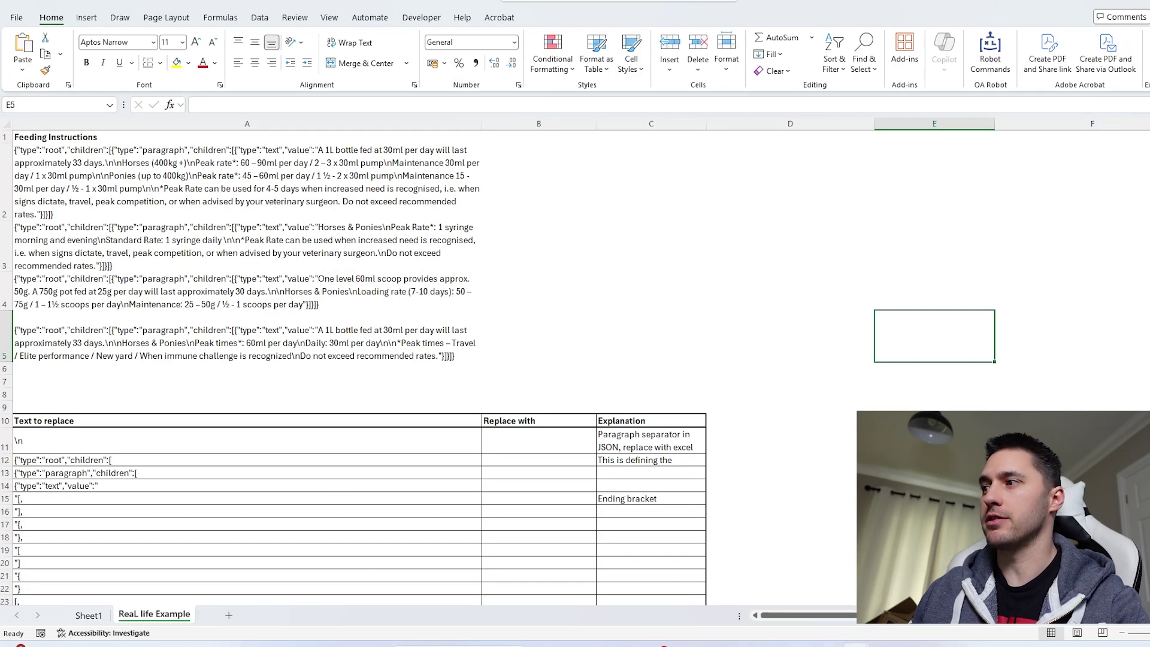
click(803, 599)
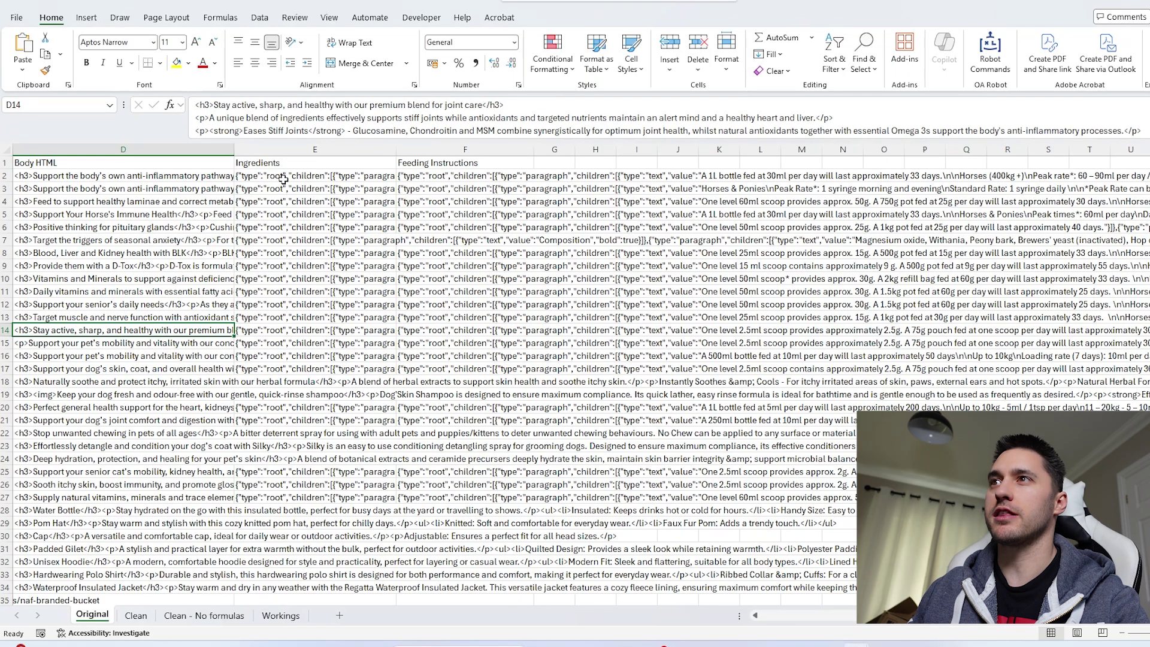
click(500, 199)
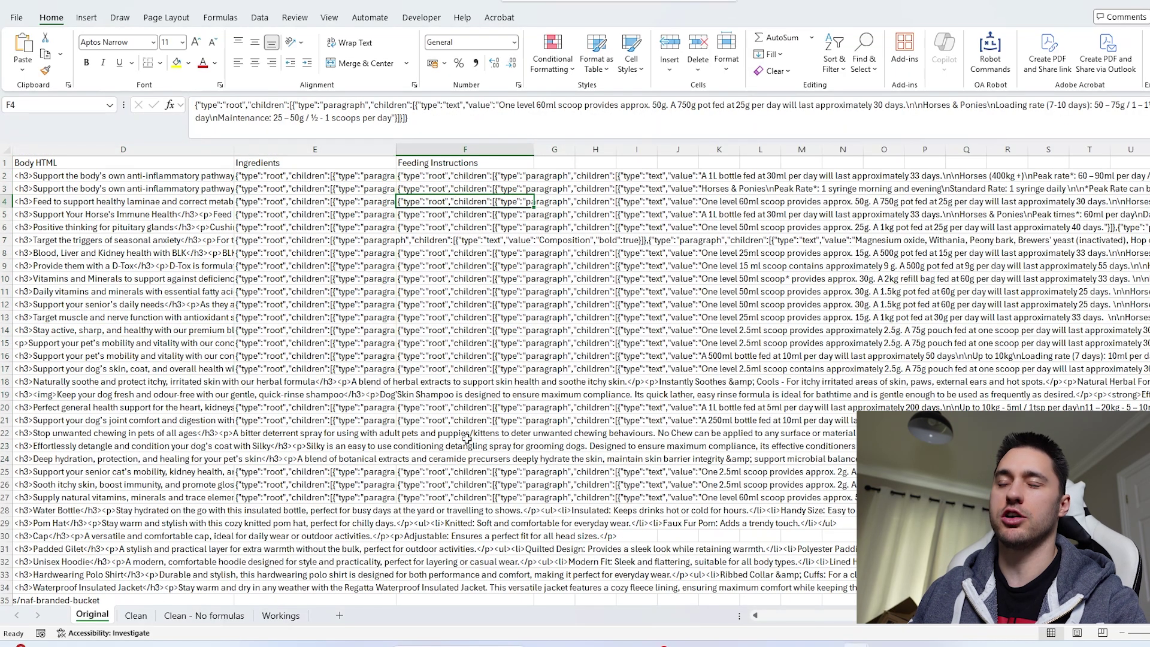
click(803, 580)
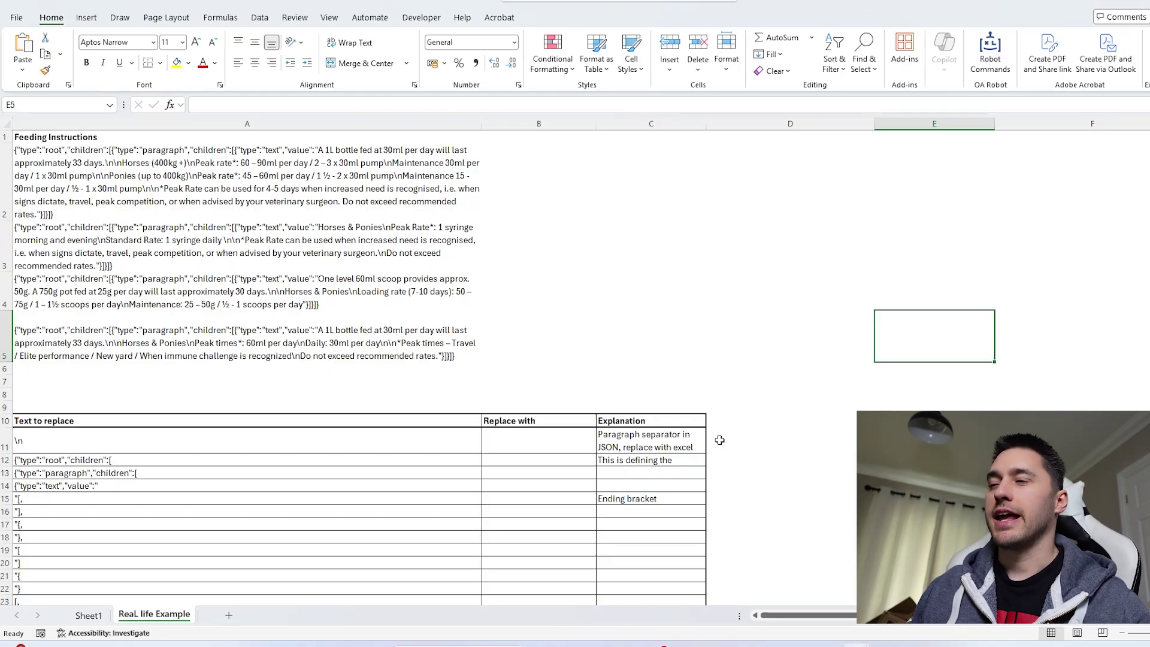
- Examine the raw JSON feeding instructions in cells A2 to A5 of the ReaL life Example sheet
click(157, 180)
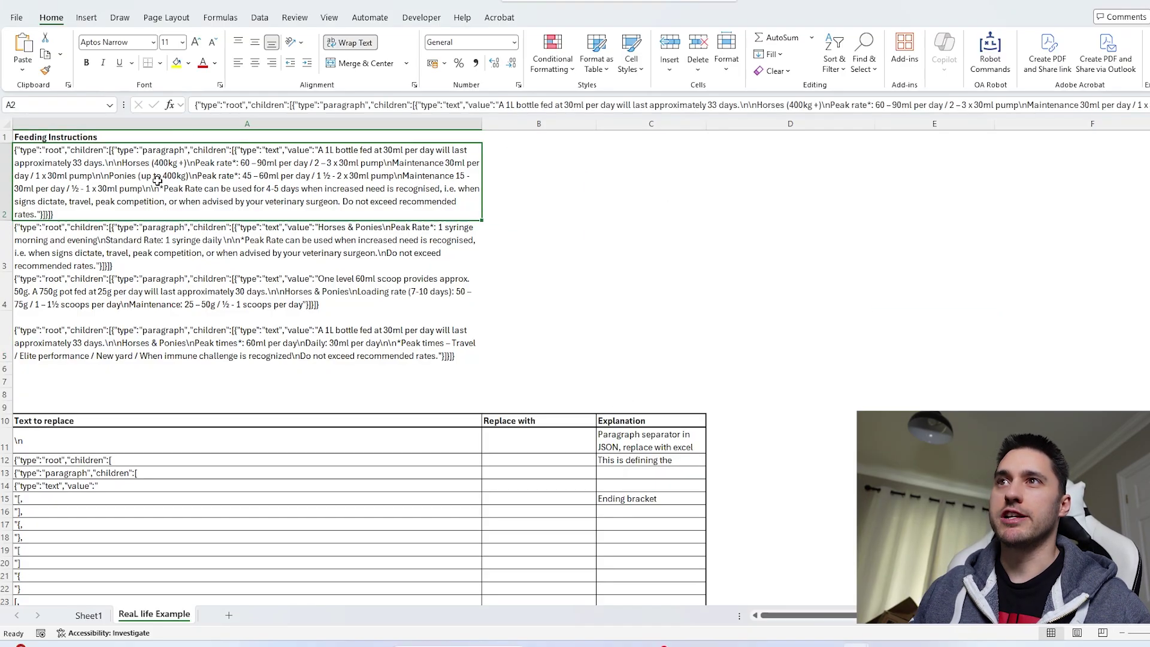
click(135, 227)
click(152, 304)
click(157, 343)
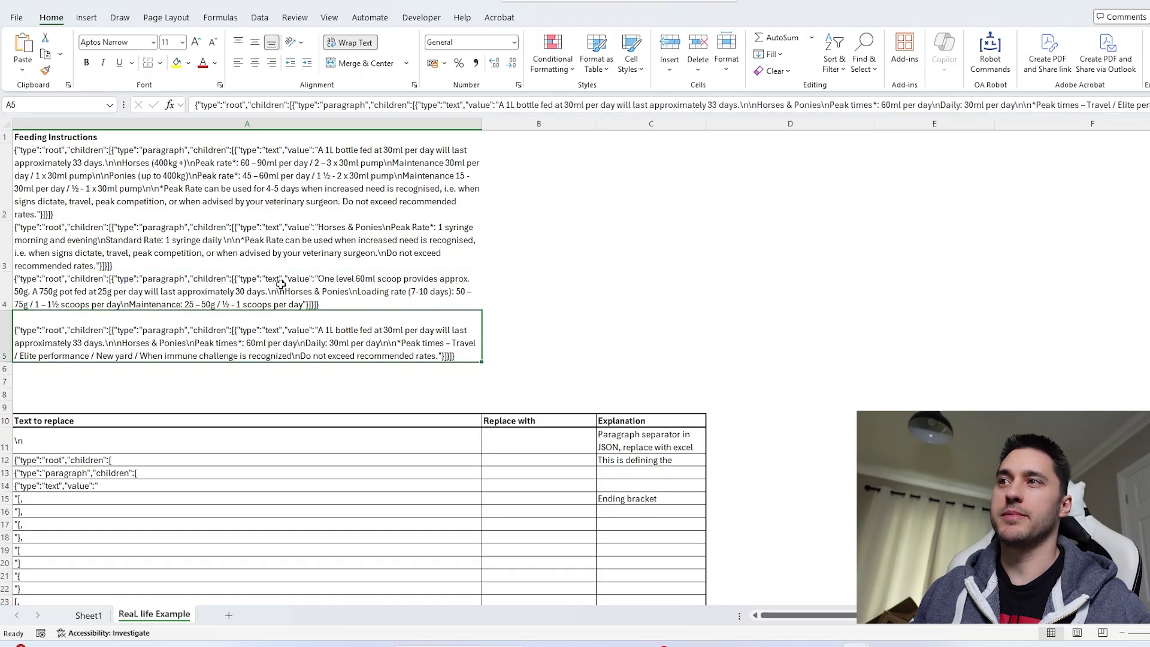
- Examine the replacement table from row 11 to 30, including its Text to replace and Replace with columns and cell B11
scroll(164, 288, down, 3)
drag(164, 287, 144, 534)
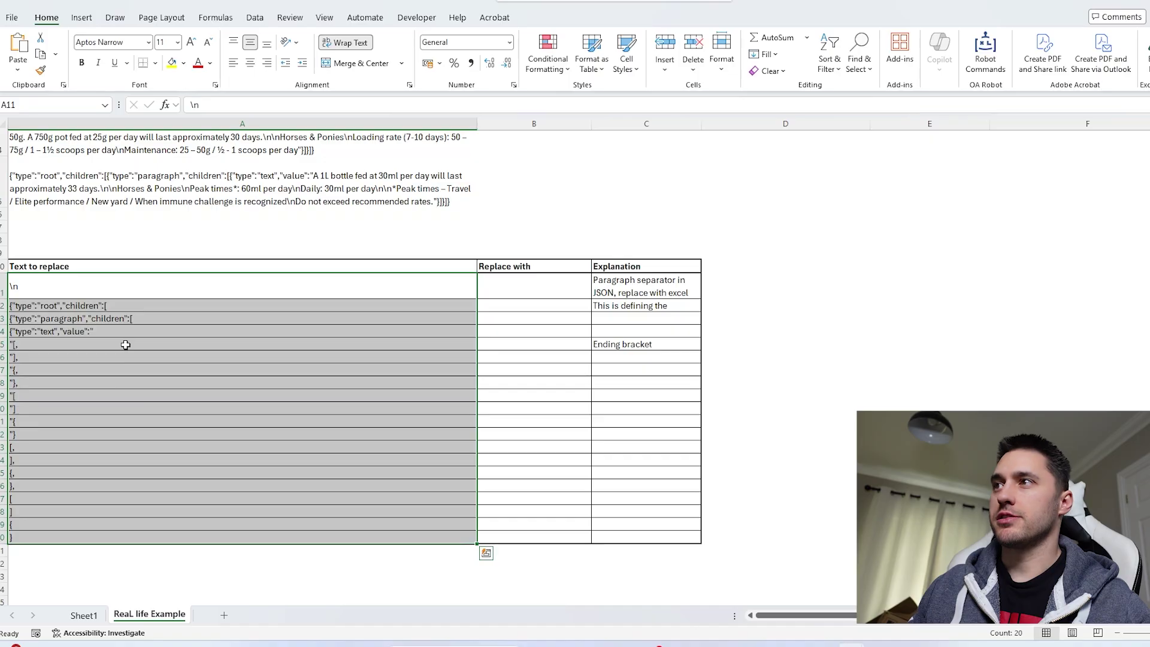
scroll(125, 345, down, 3)
drag(514, 250, 483, 484)
click(347, 333)
click(509, 249)
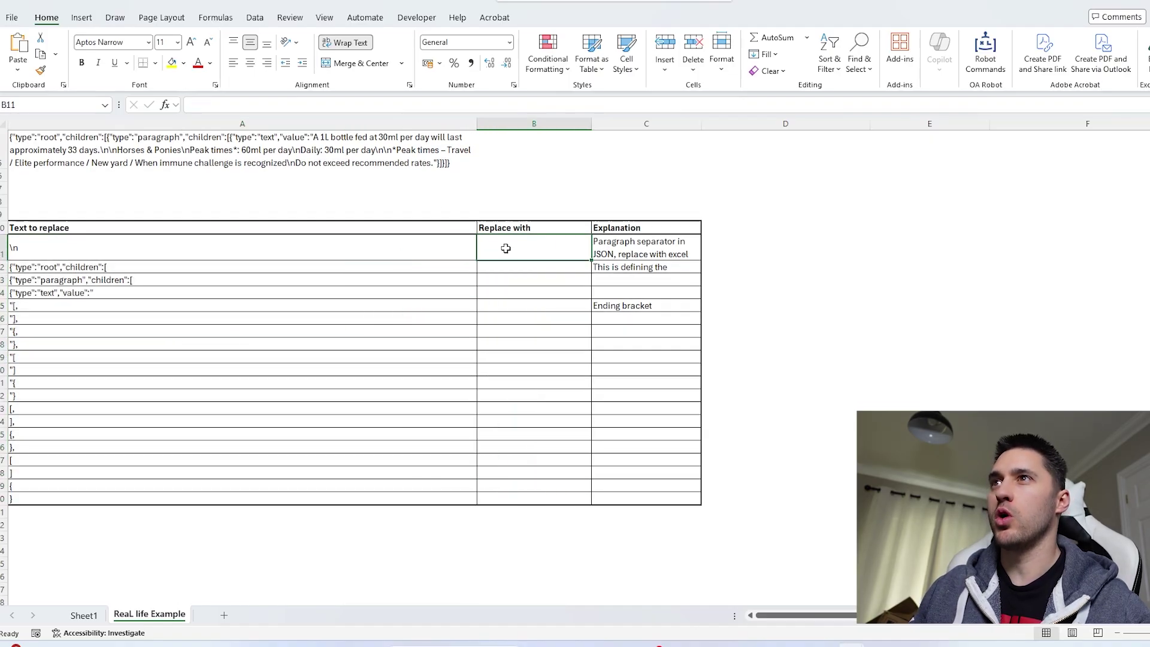
click(290, 107)
click(550, 256)
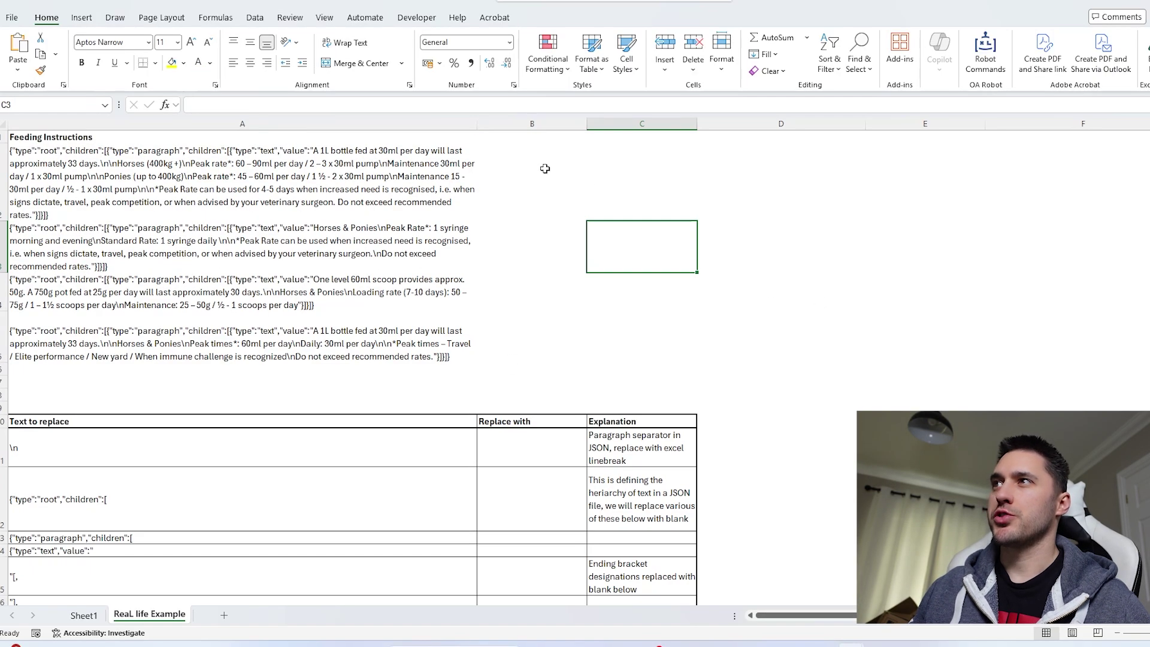
- Examine the REDUCE formula in B2, including its BYROW array over $A$11:$B$30 and its SUBSTITUTE with TEXTBEFORE and TEXTAFTER
click(544, 169)
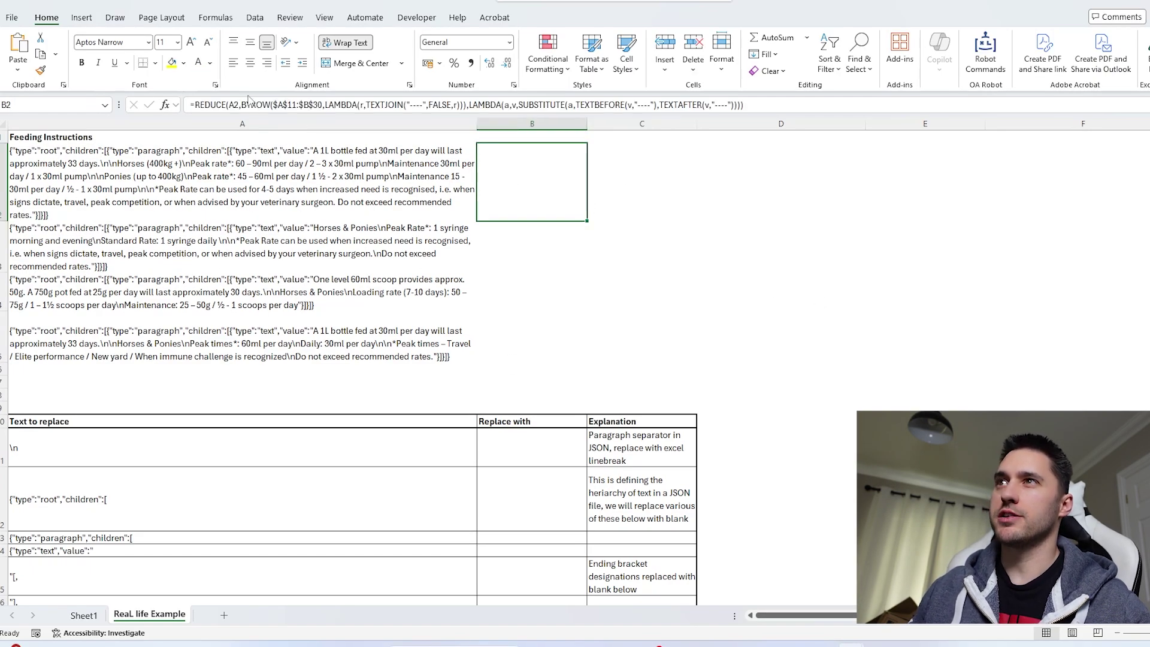
click(249, 103)
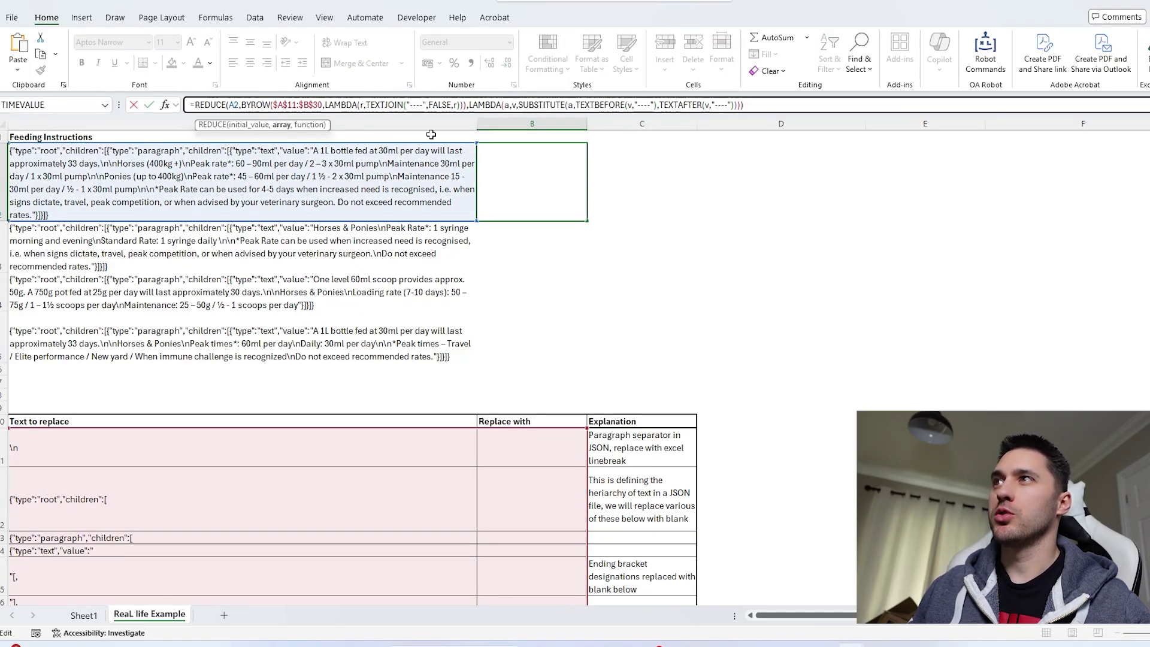
scroll(427, 409, down, 5)
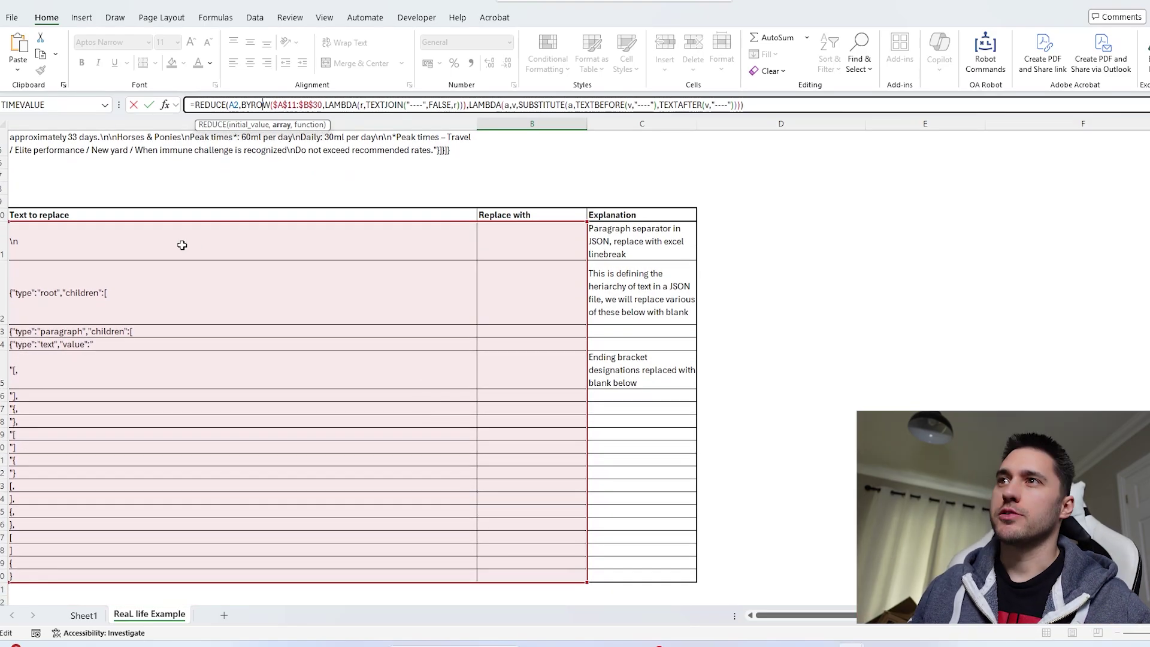
click(584, 105)
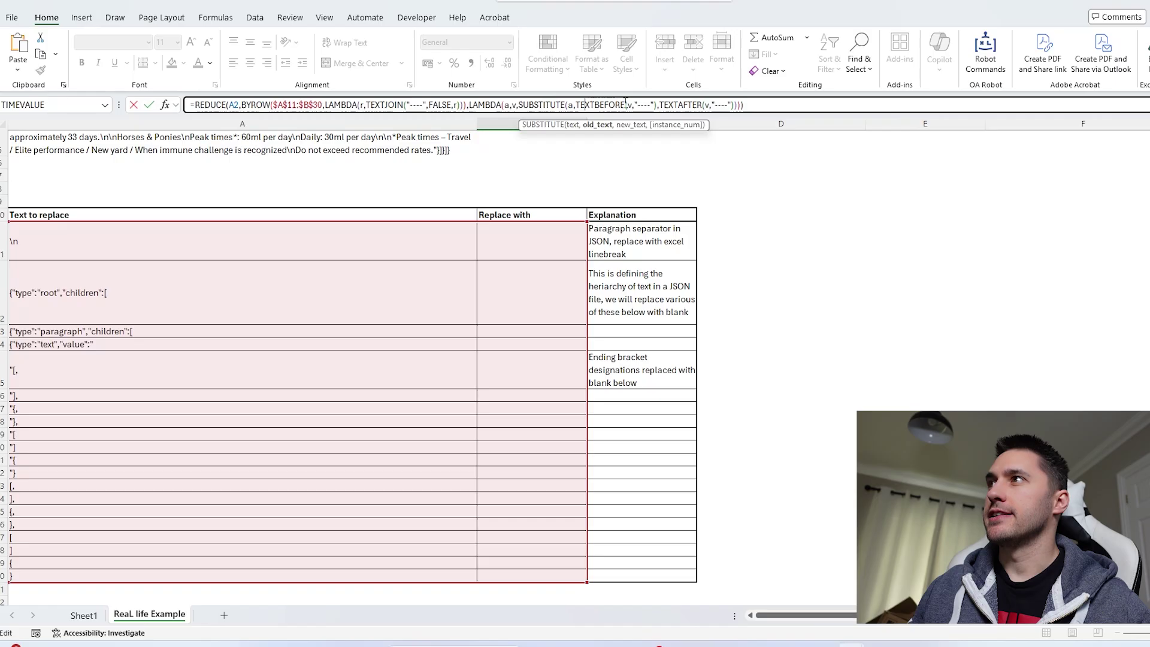
drag(656, 105, 578, 105)
drag(735, 105, 519, 105)
scroll(536, 264, up, 2)
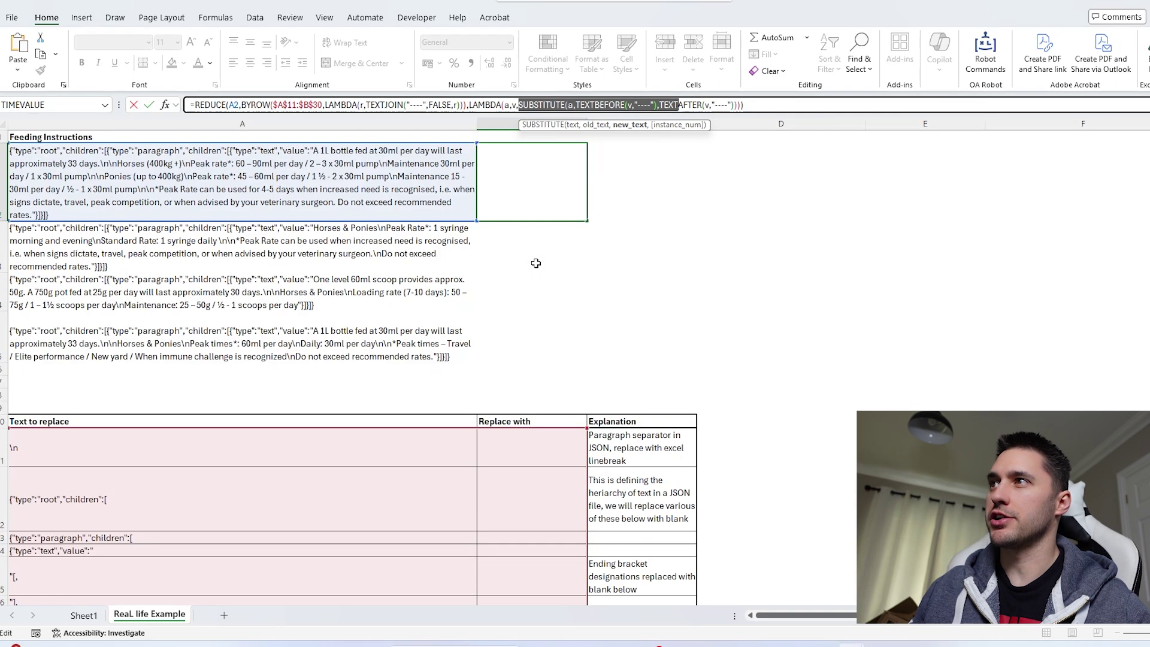
key(Escape)
- Make the B2 result readable by widening column B, setting its font colour to Automatic and making row 2 taller
double_click(588, 123)
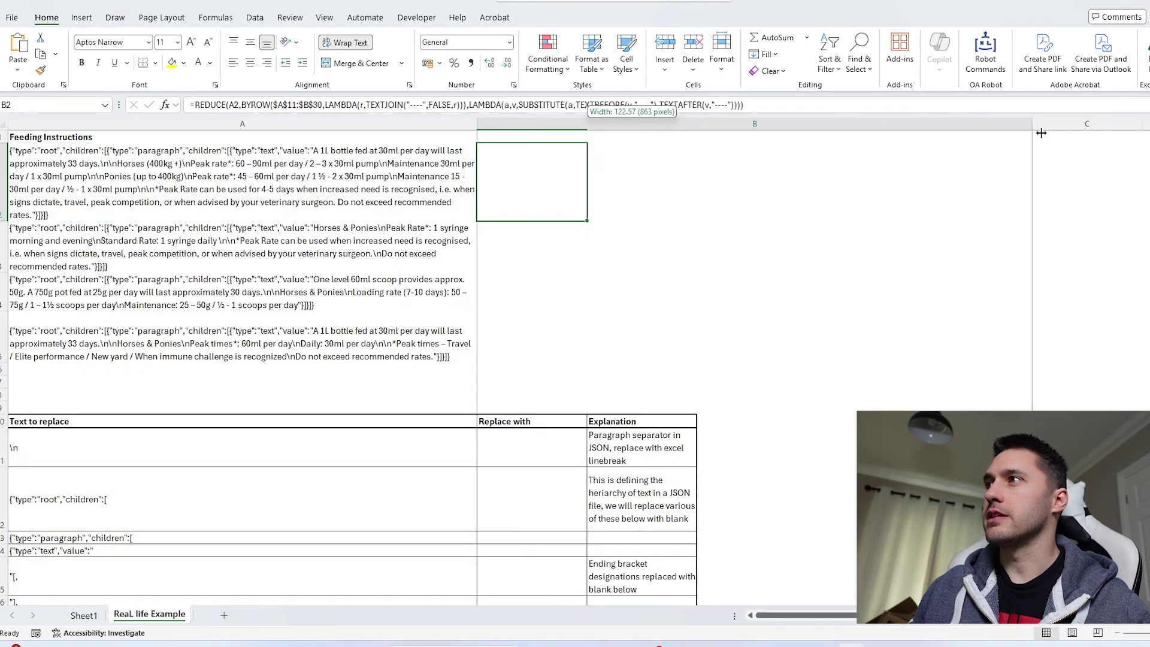
click(210, 63)
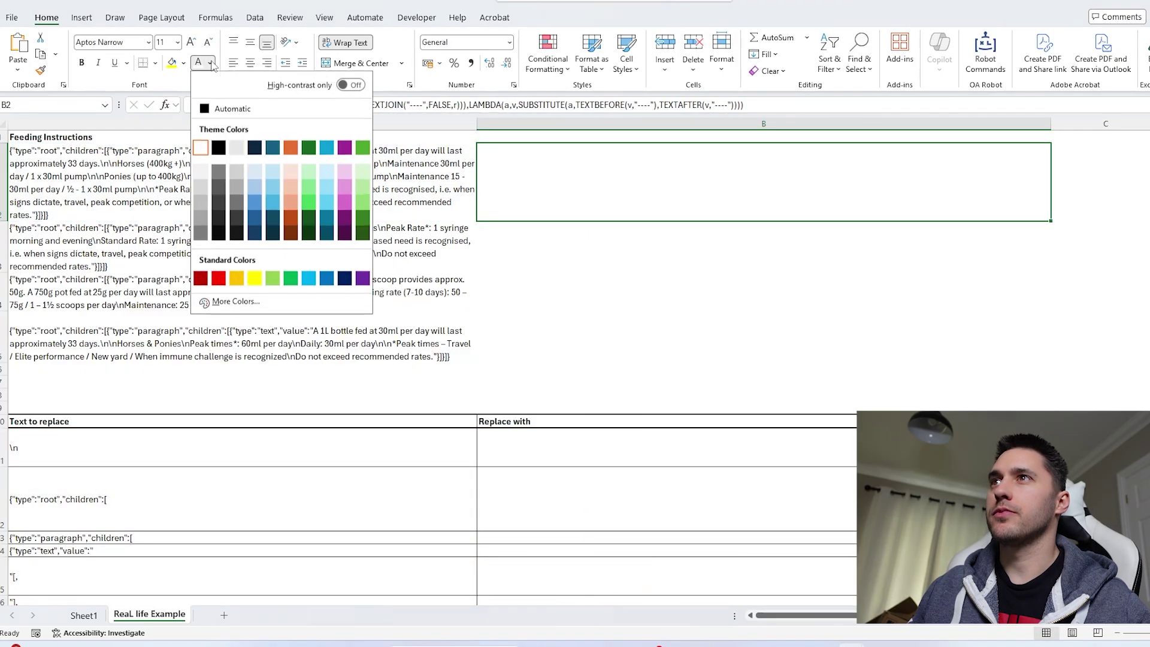
click(225, 108)
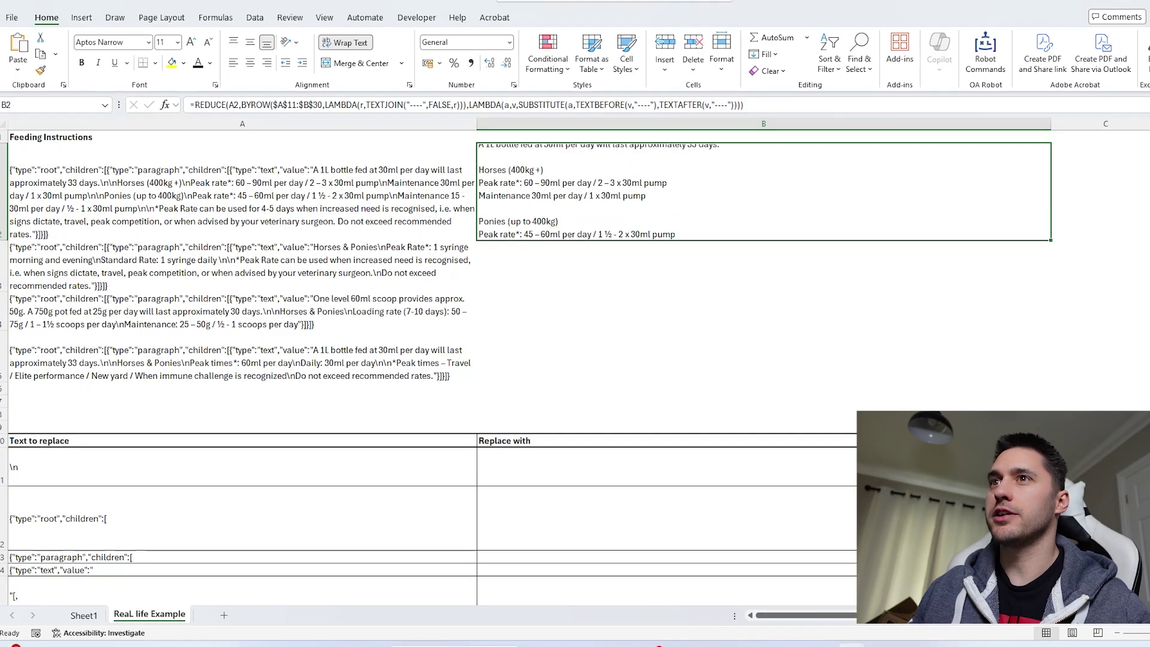
drag(7, 241, 4, 311)
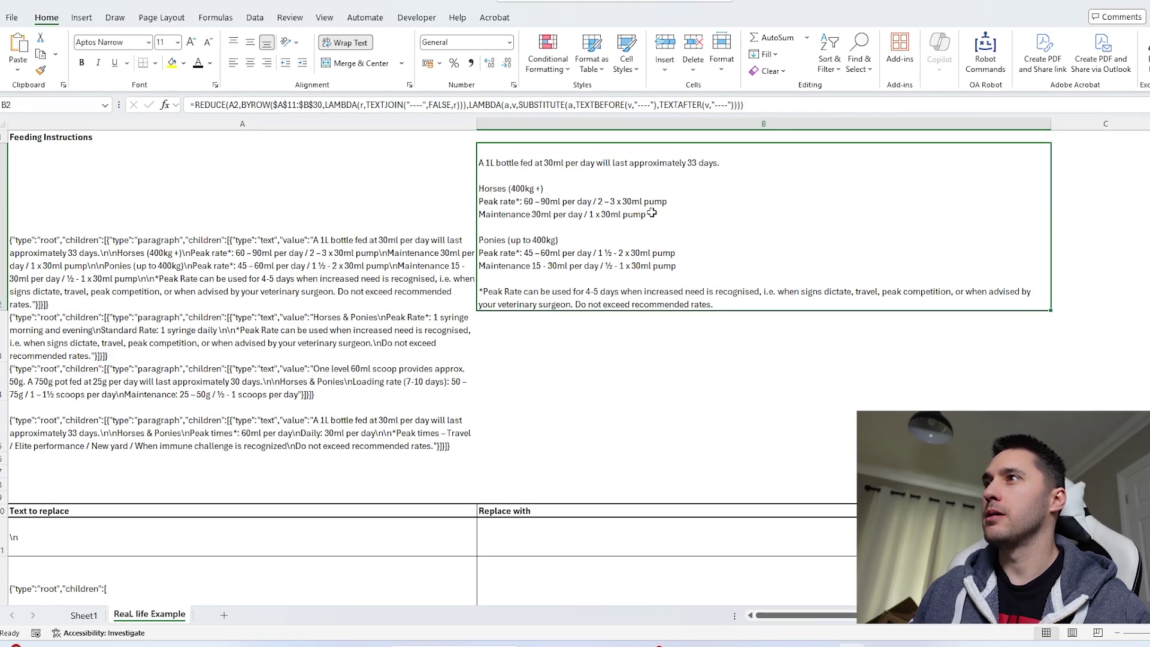
- Fill the REDUCE formula from B2 down to B5 and check the cleaned feeding instructions in B3 to B5
double_click(1051, 312)
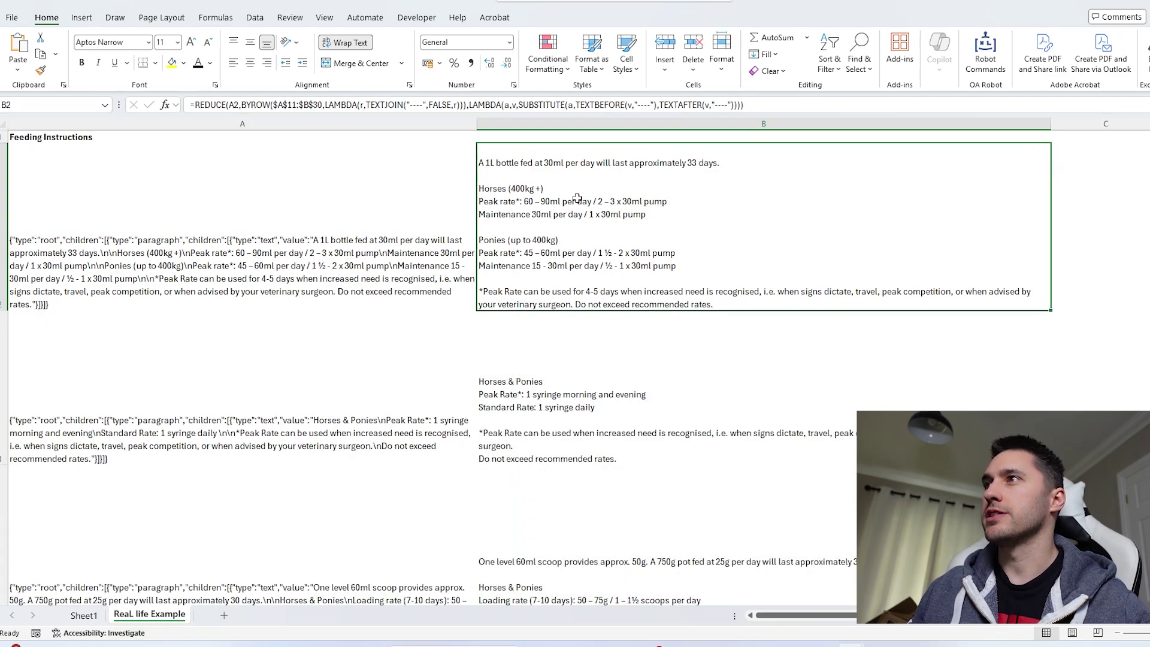
scroll(558, 251, down, 2)
click(663, 319)
scroll(663, 319, down, 3)
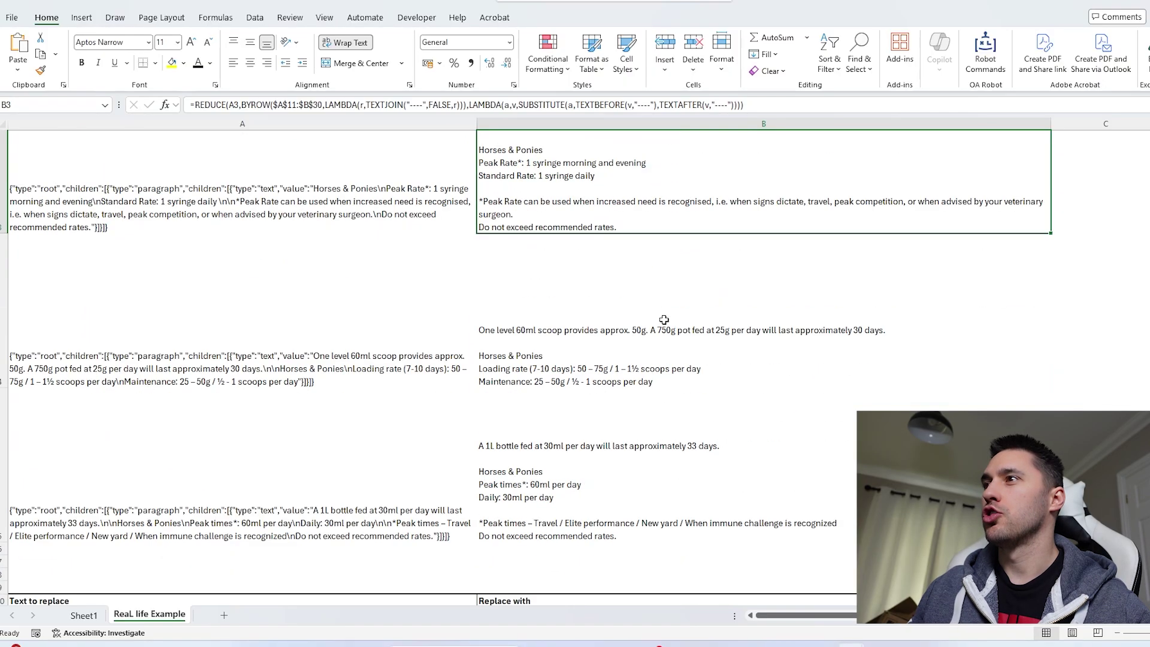
click(681, 307)
scroll(681, 307, down, 3)
click(689, 311)
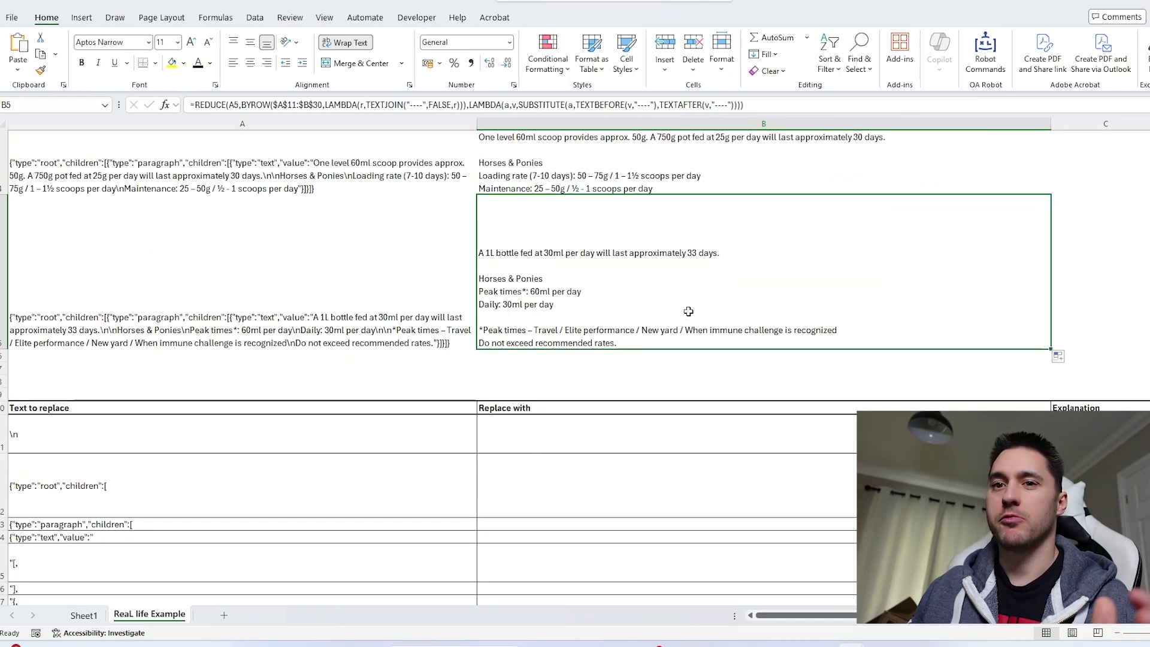
- Look over the replacement table below the cleaned instructions and return to Sheet1
scroll(688, 311, down, 5)
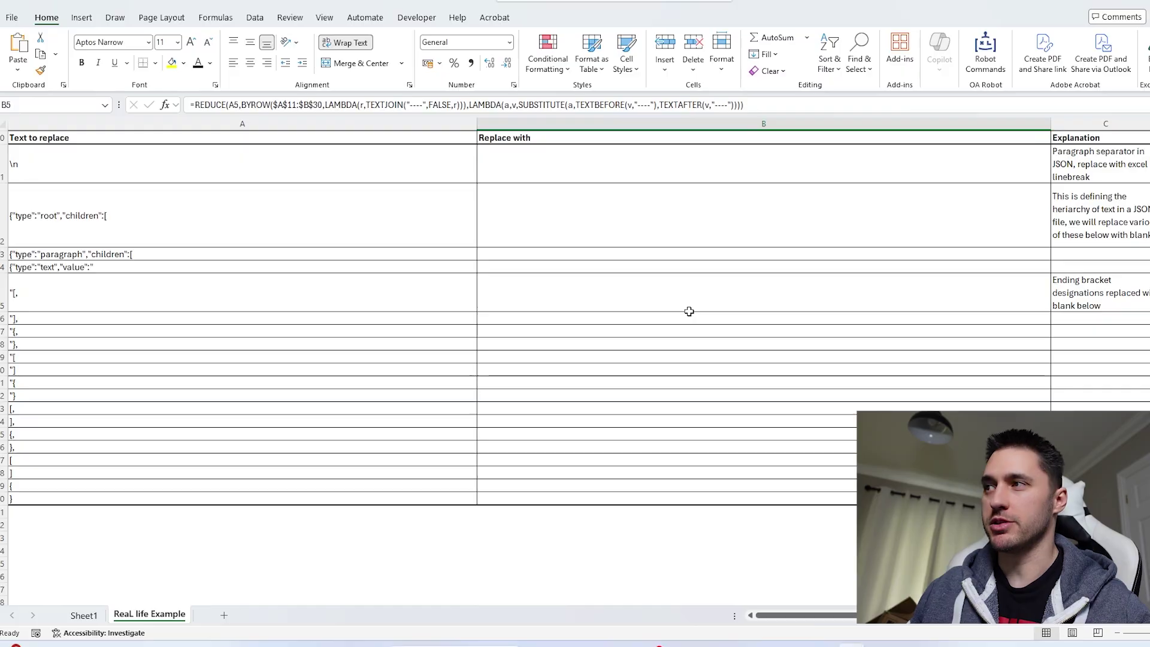
key(ctrl+Page_Up)
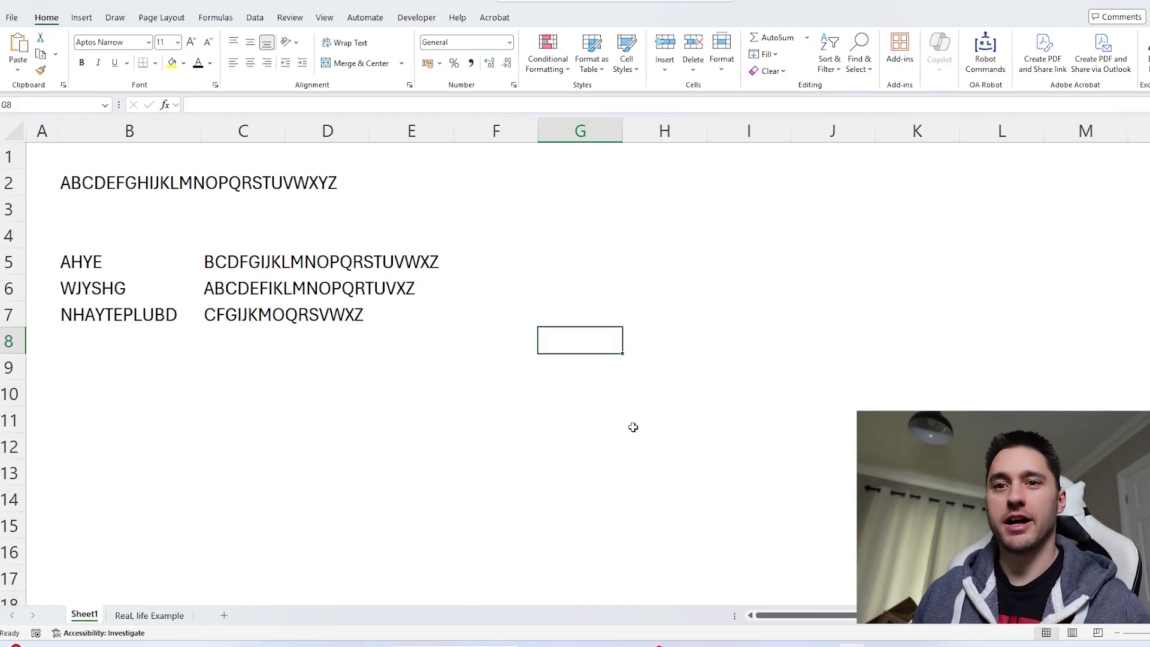